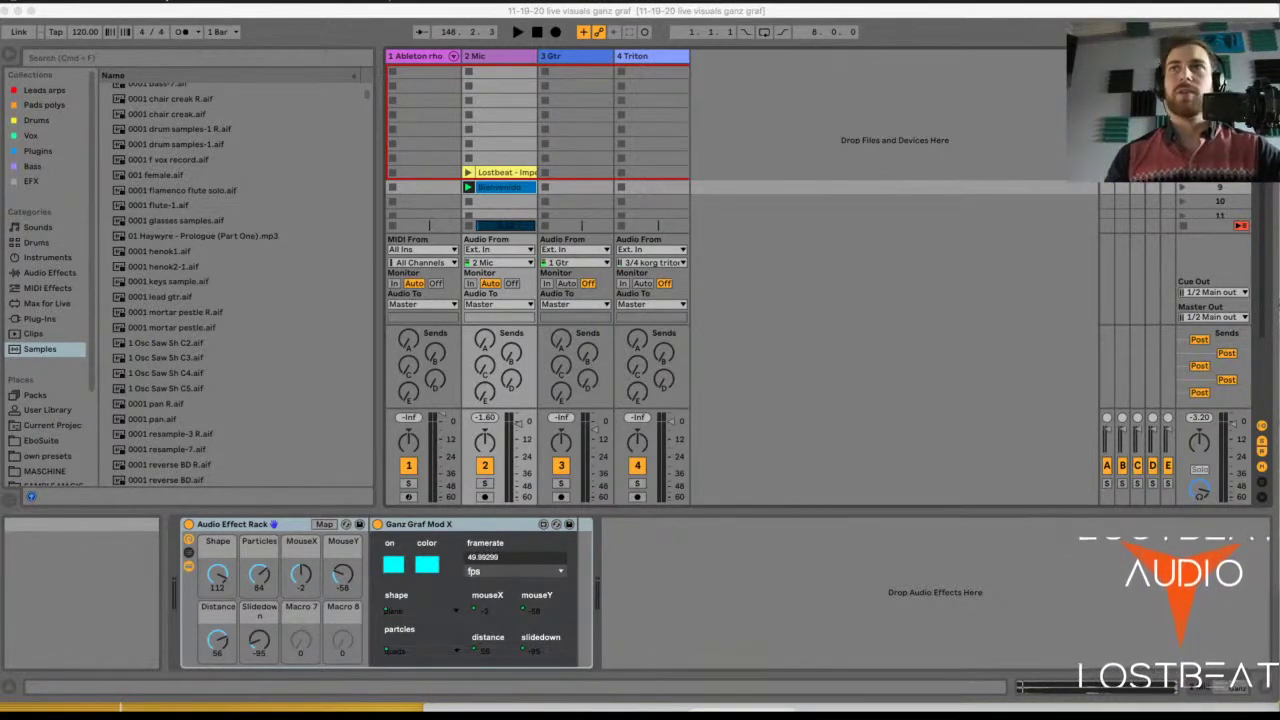
- Play the Pandora - Forest Collective Shared Lines concert demo video, pause it partway and minimise the player
left_click_drag(960, 719, 965, 163)
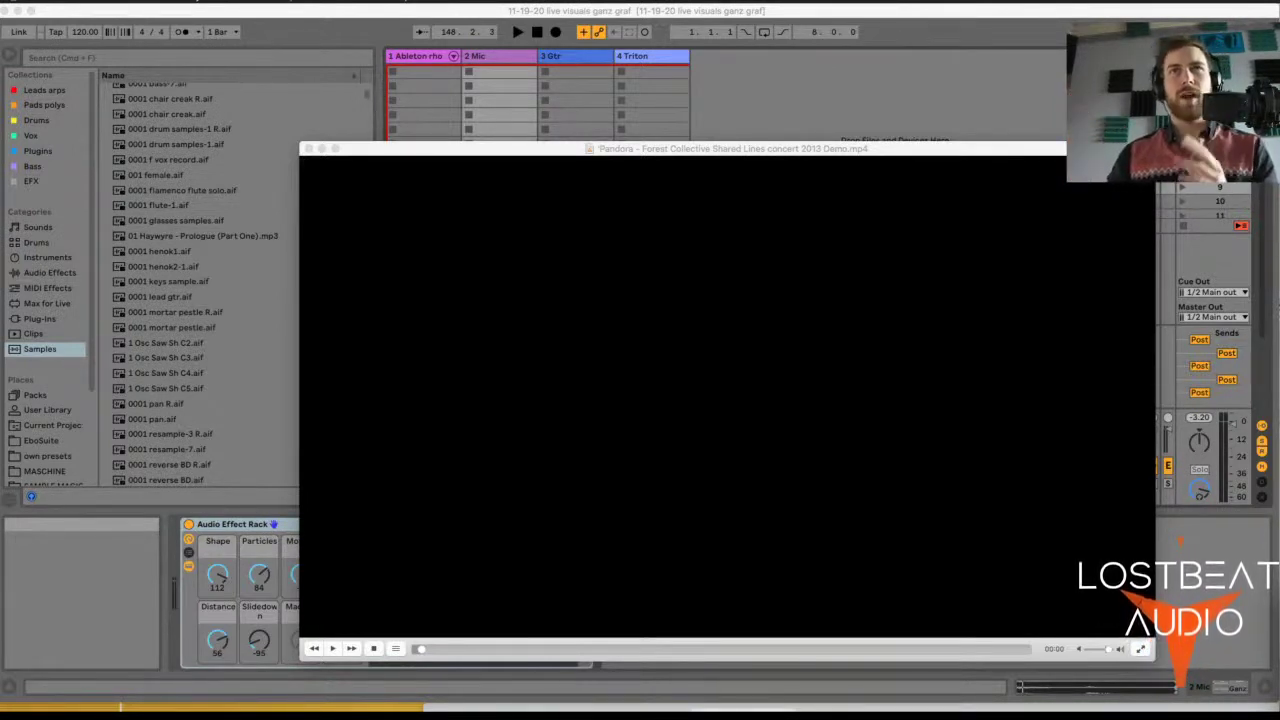
left_click(335, 649)
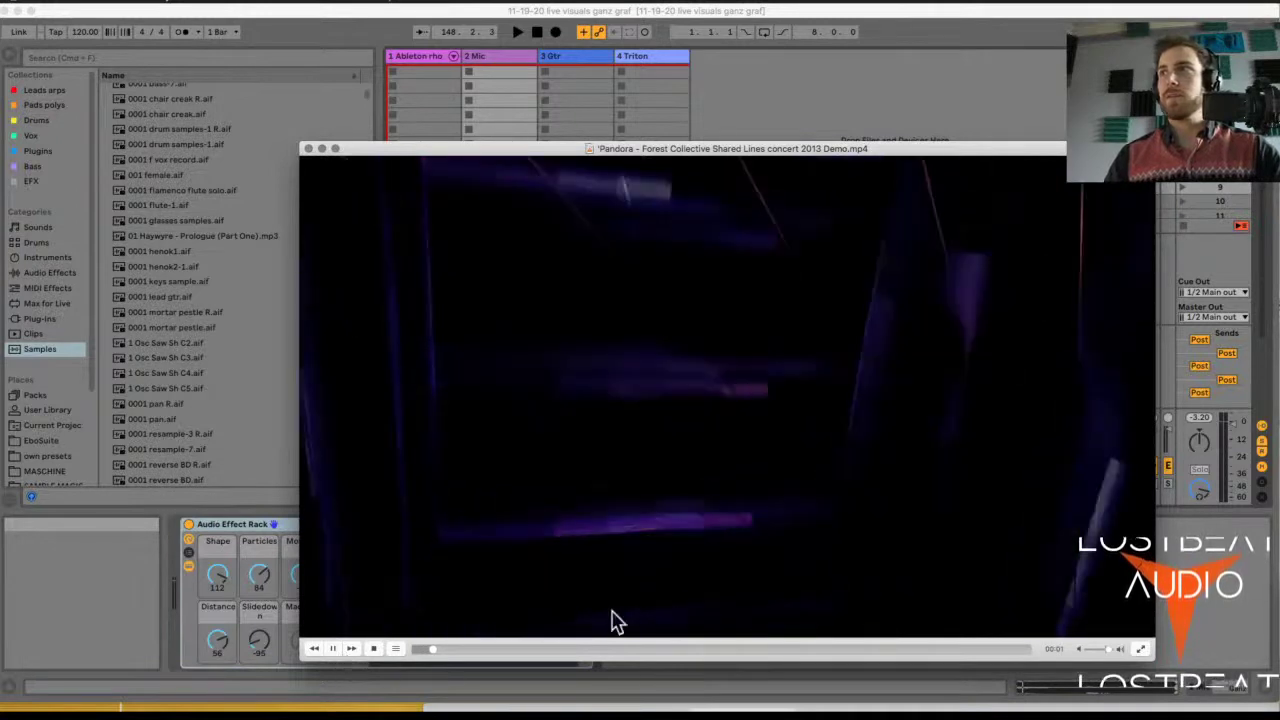
left_click_drag(300, 141, 271, 130)
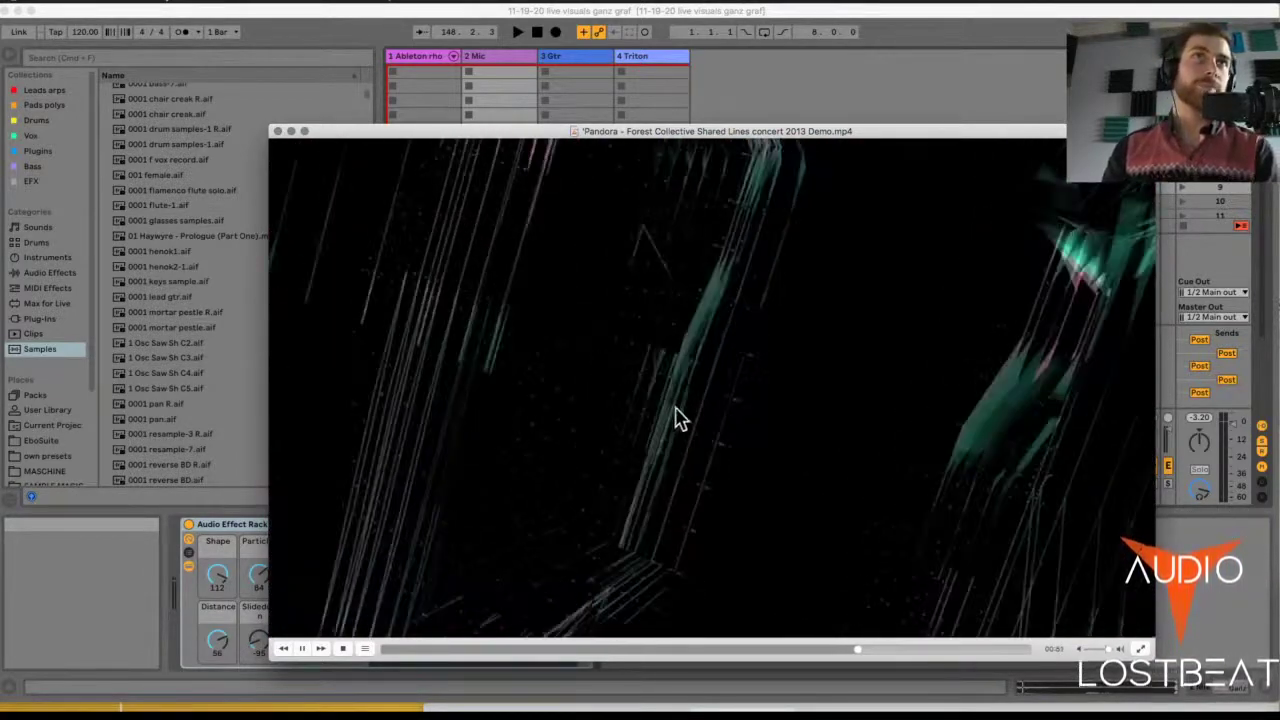
key("space")
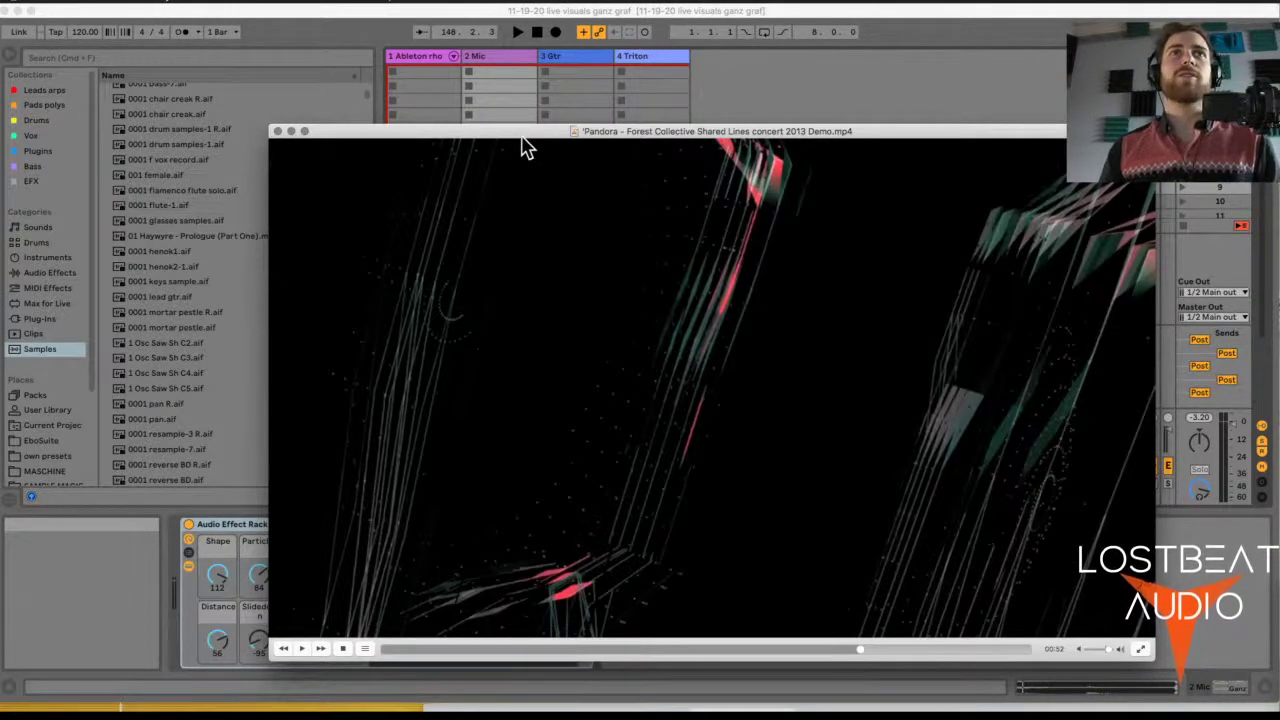
left_click(290, 133)
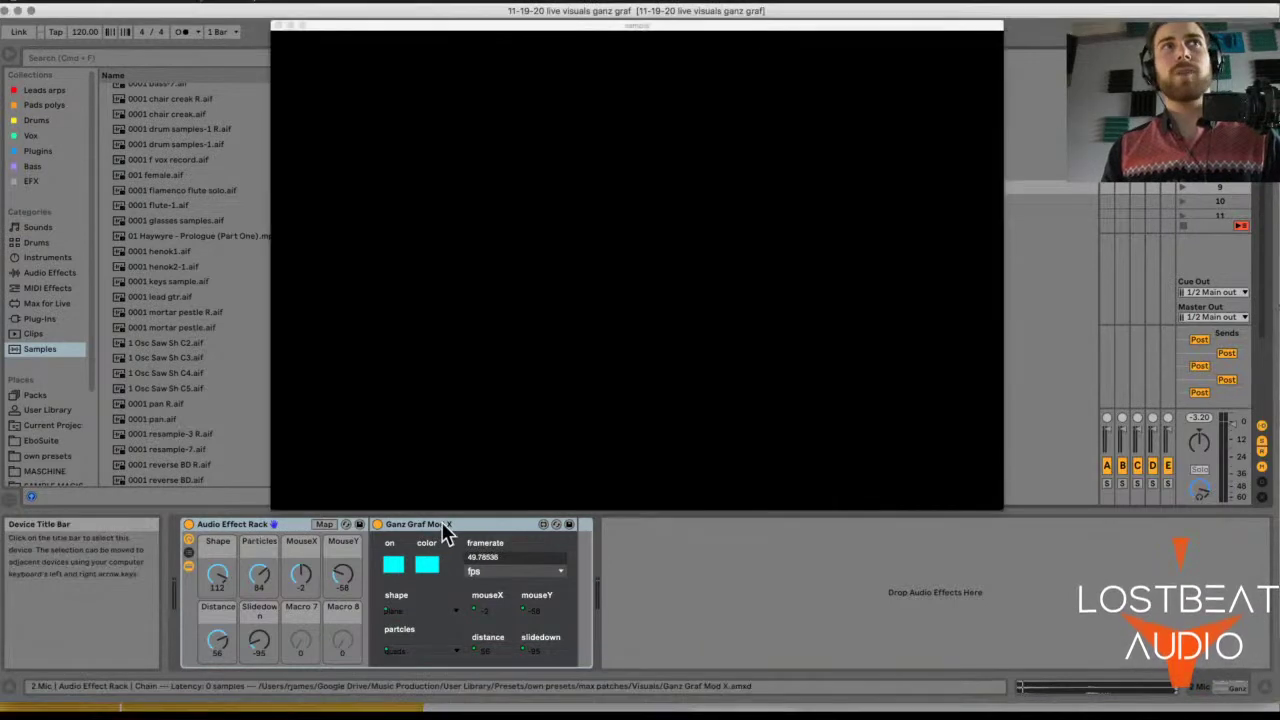
- Move the visuals window clear of the session tracks and select the Audio Effect Rack containing Ganz Graf Mod X
left_click(436, 526)
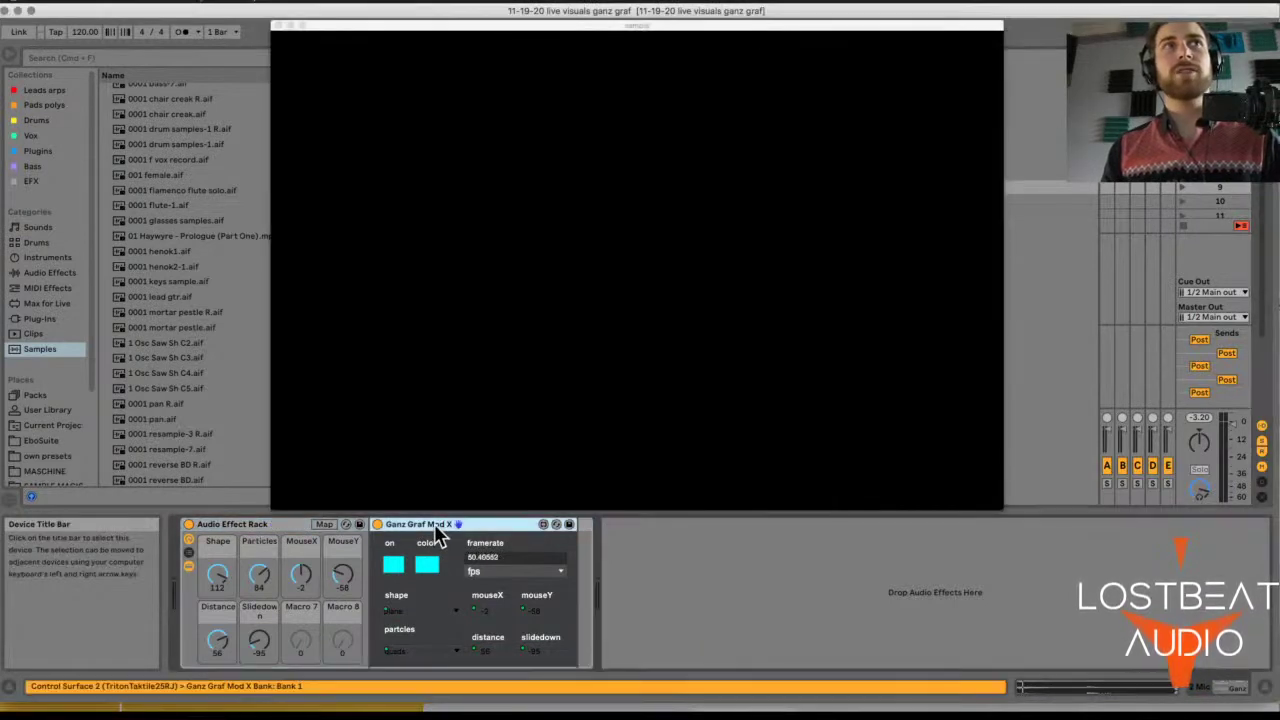
left_click_drag(566, 26, 871, 43)
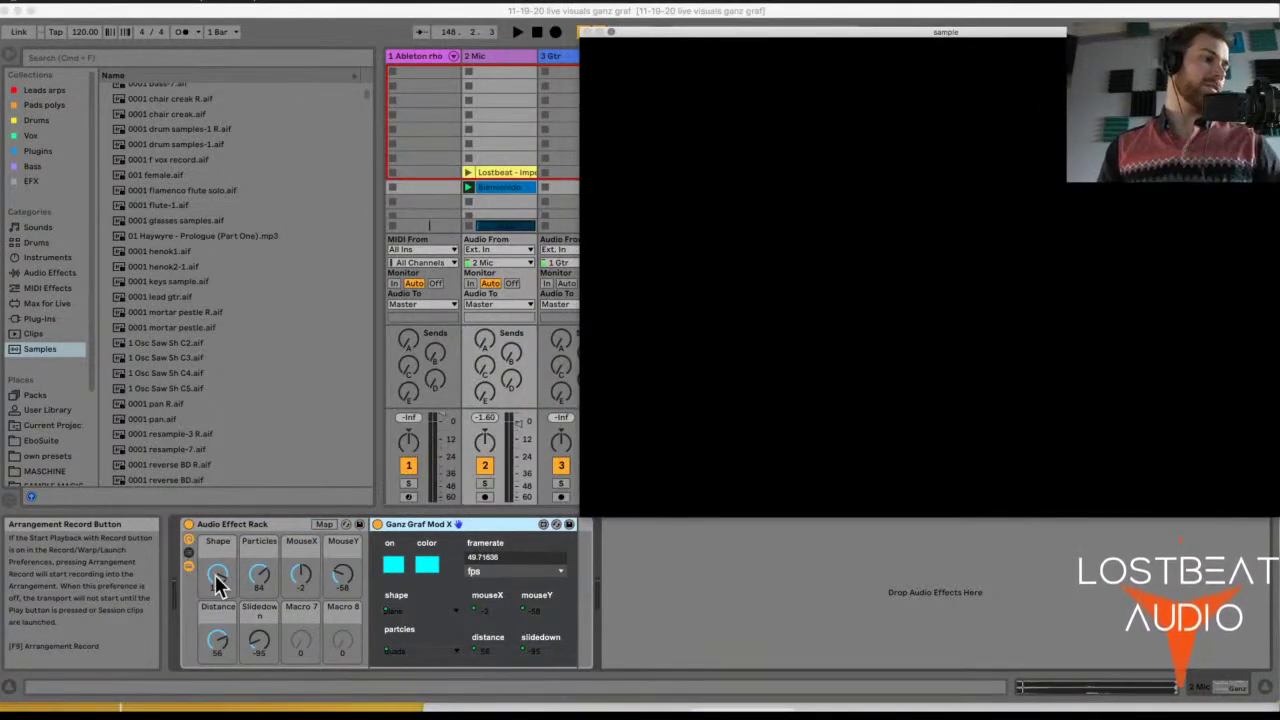
left_click(245, 527)
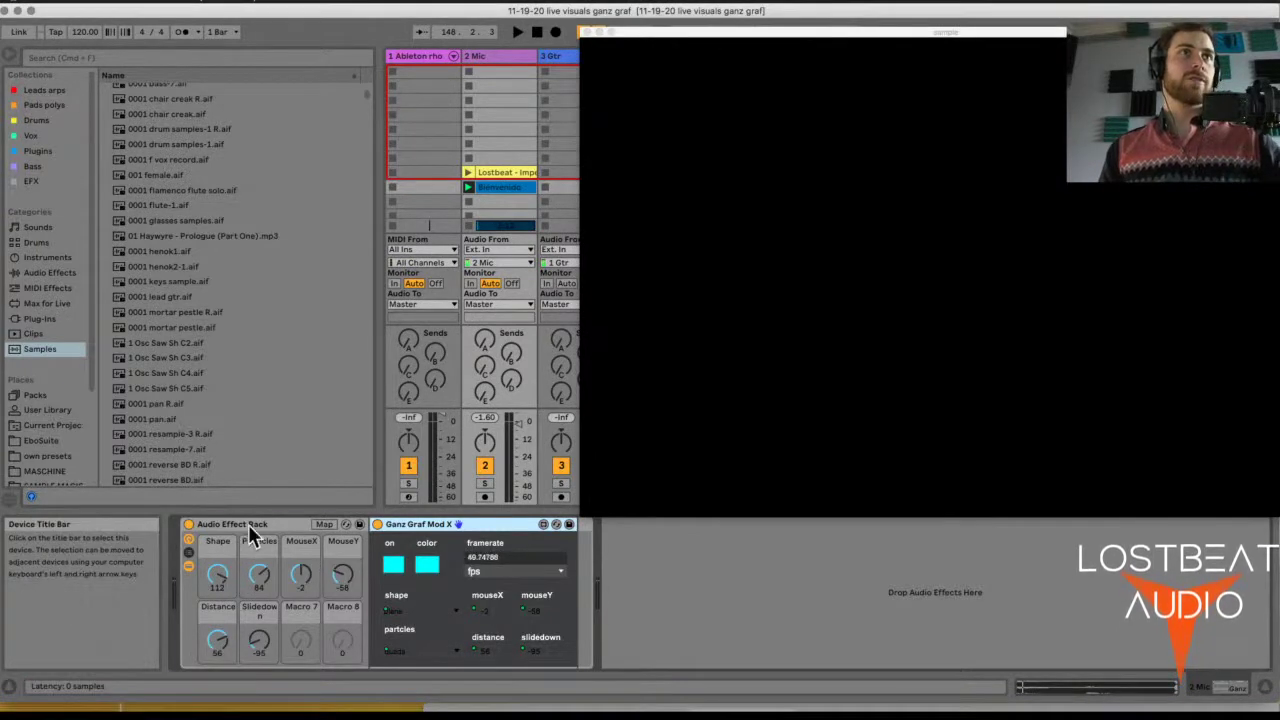
left_click(248, 527)
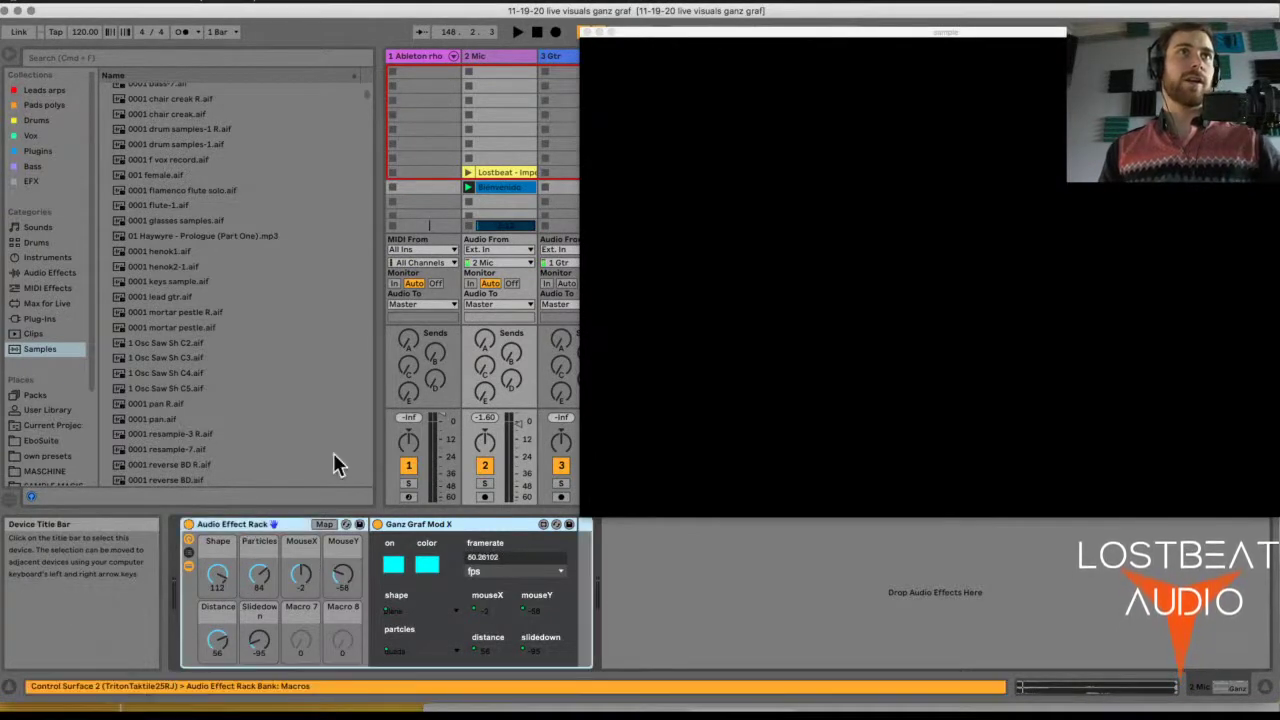
- Start the blue clip on the Mic track and reposition the visuals window away from the scene and master controls
left_click(470, 187)
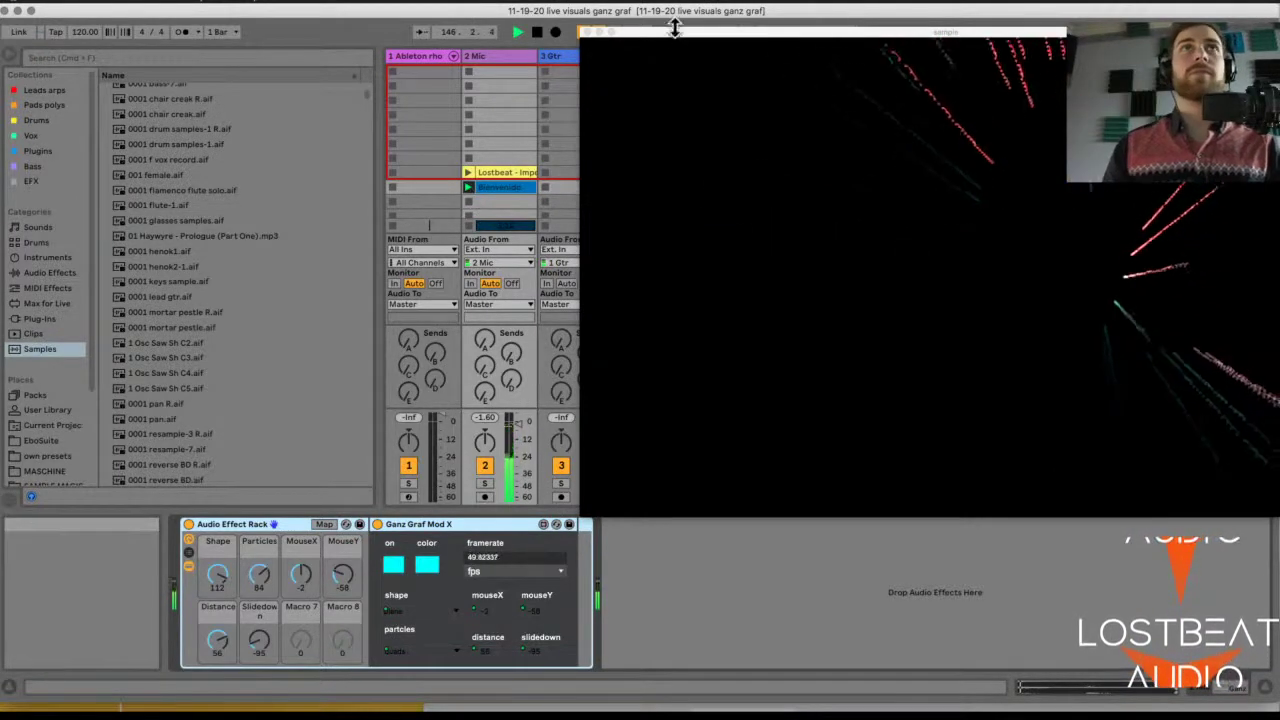
left_click_drag(691, 34, 275, 25)
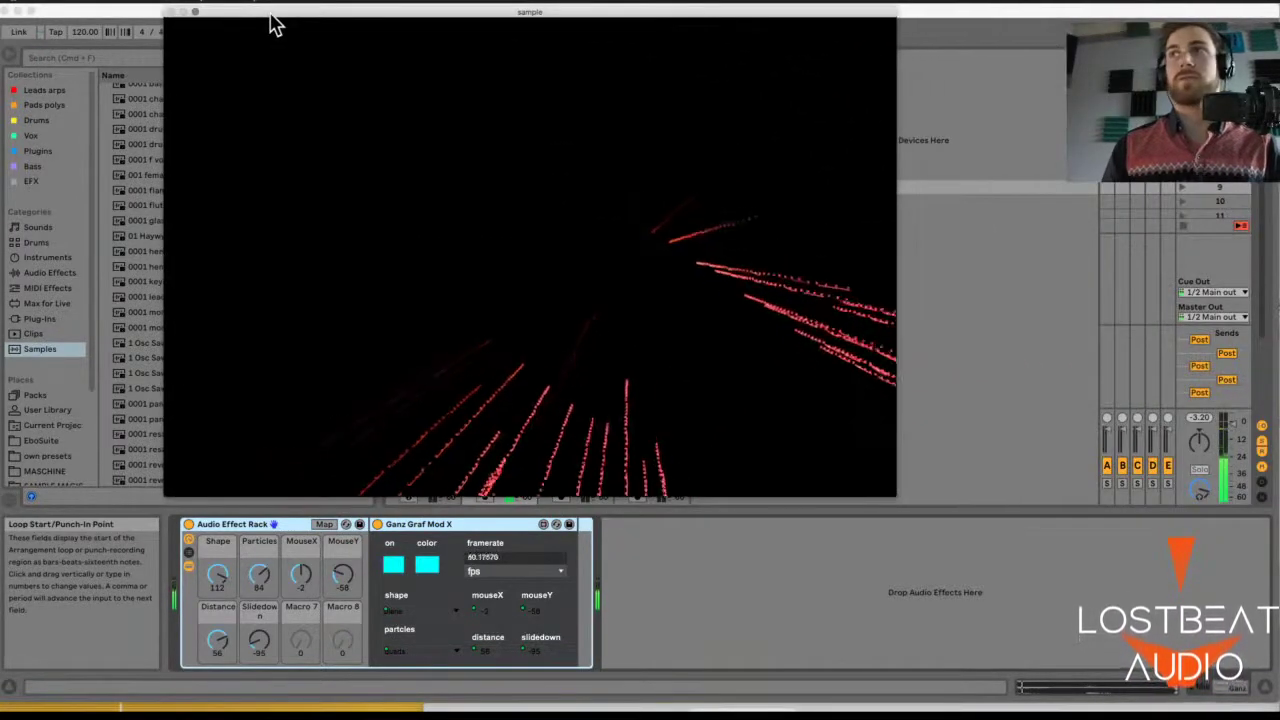
left_click(1091, 354)
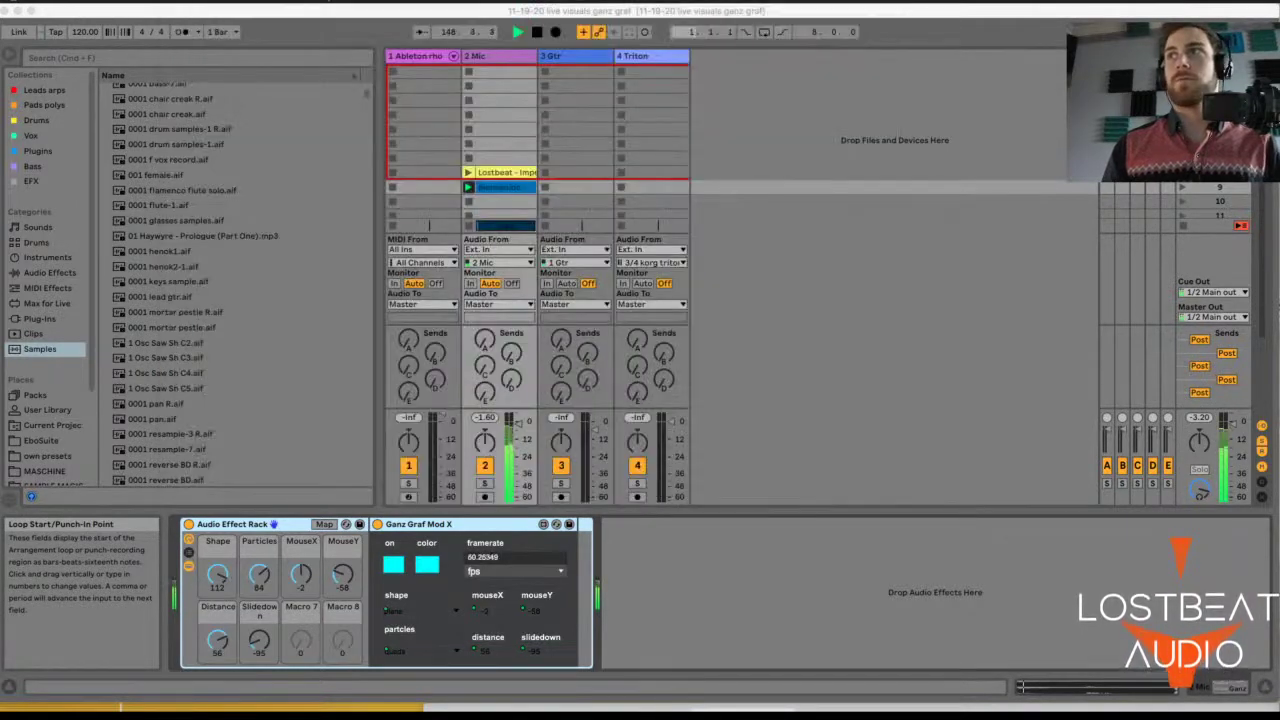
- Bring the visuals window back to the front and move it clear of the browser and Audio Effect Rack
key("super+Tab")
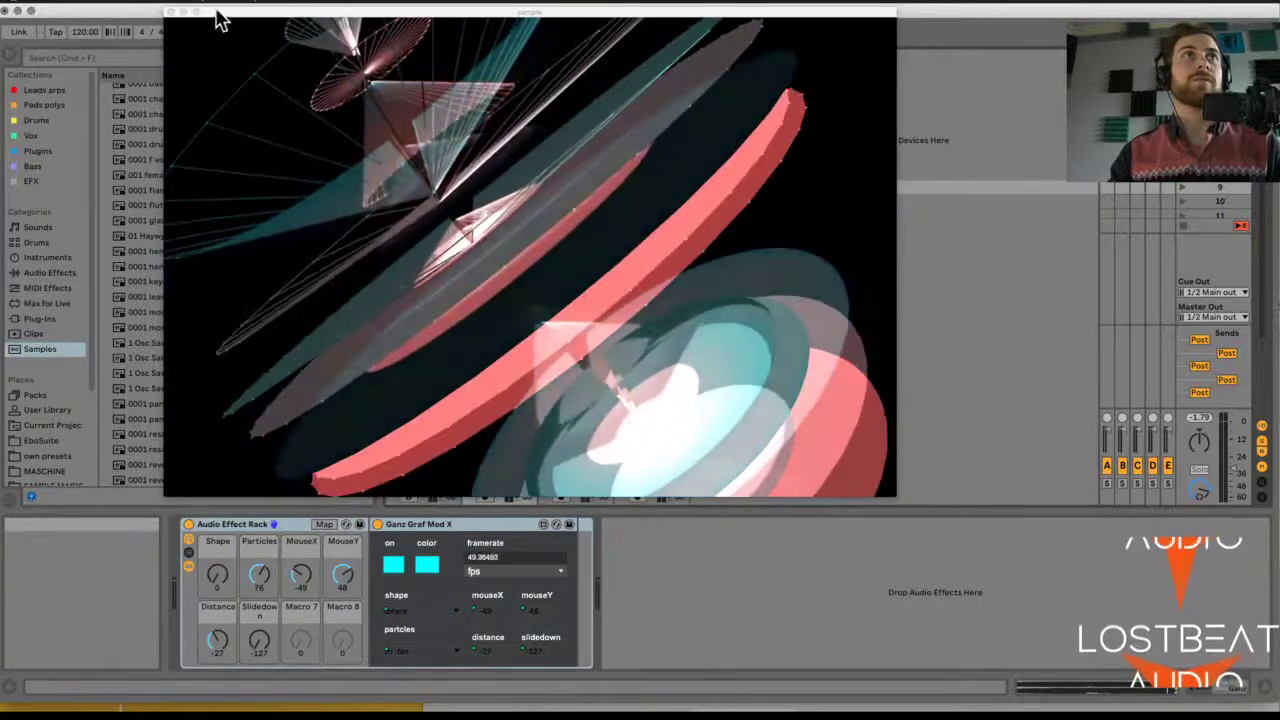
left_click_drag(220, 20, 480, 715)
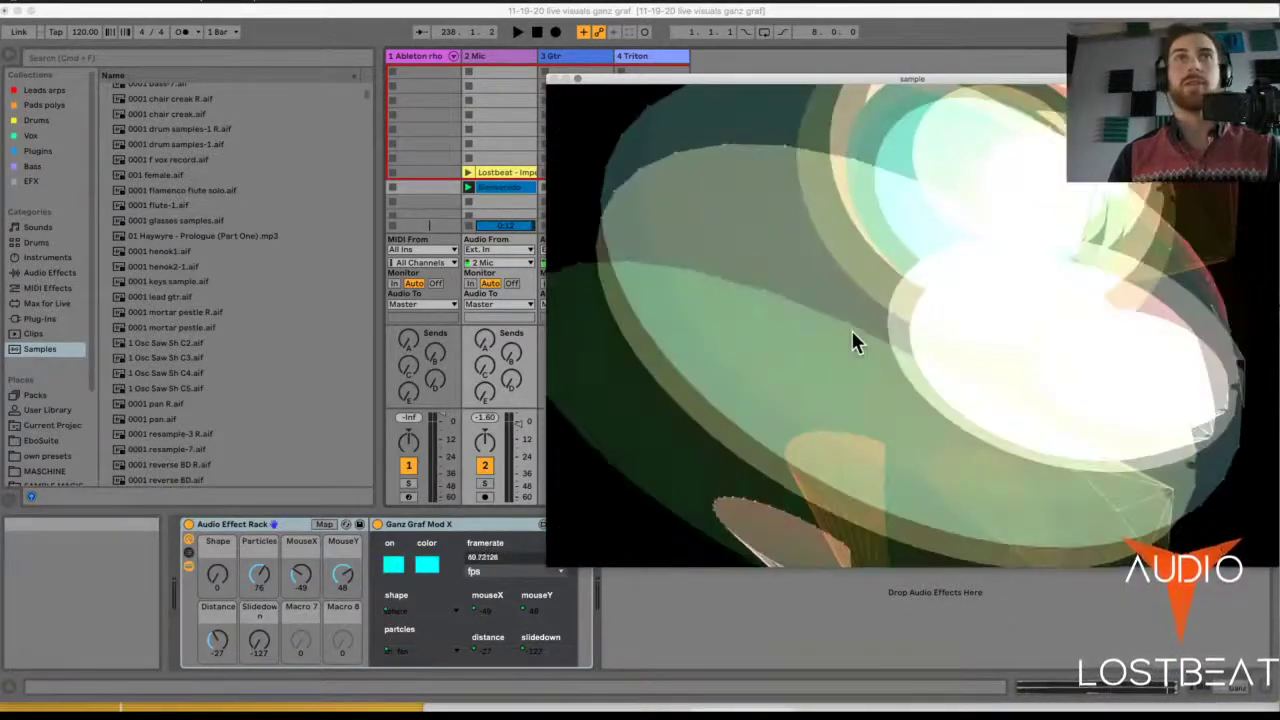
left_click(765, 604)
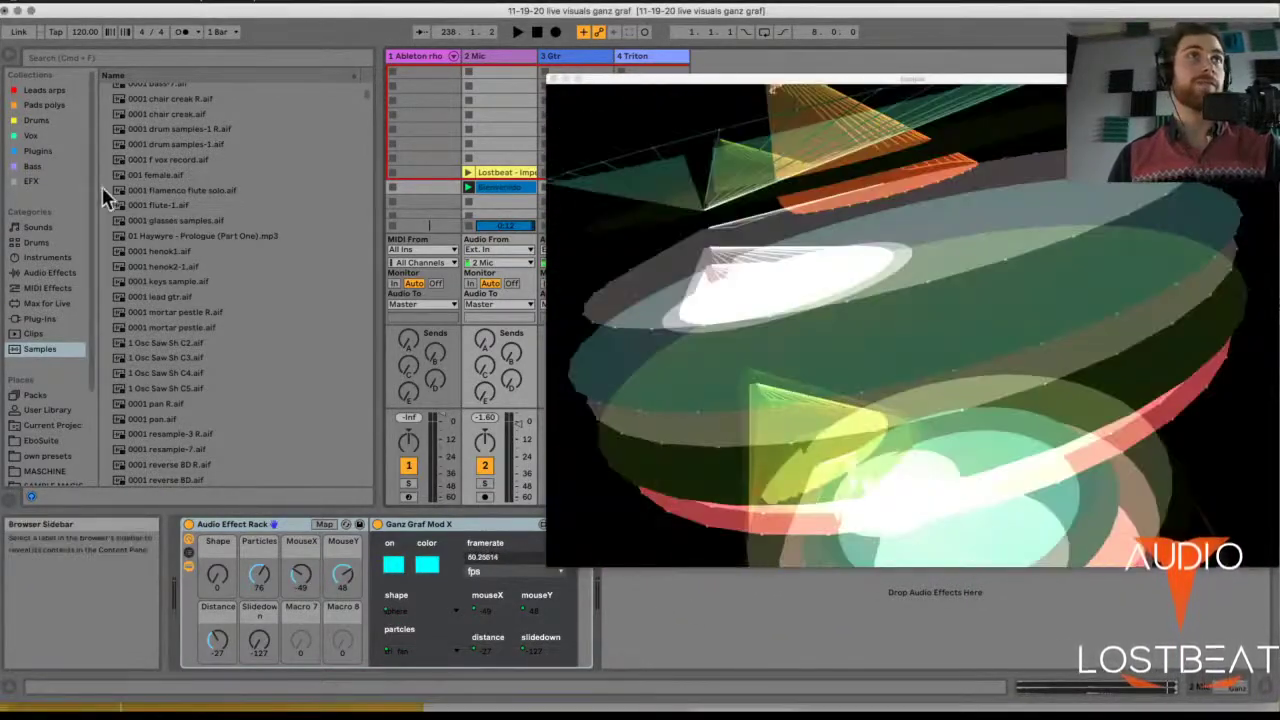
- Search the Max for Live devices for "lfo"
left_click(46, 303)
left_click(151, 57)
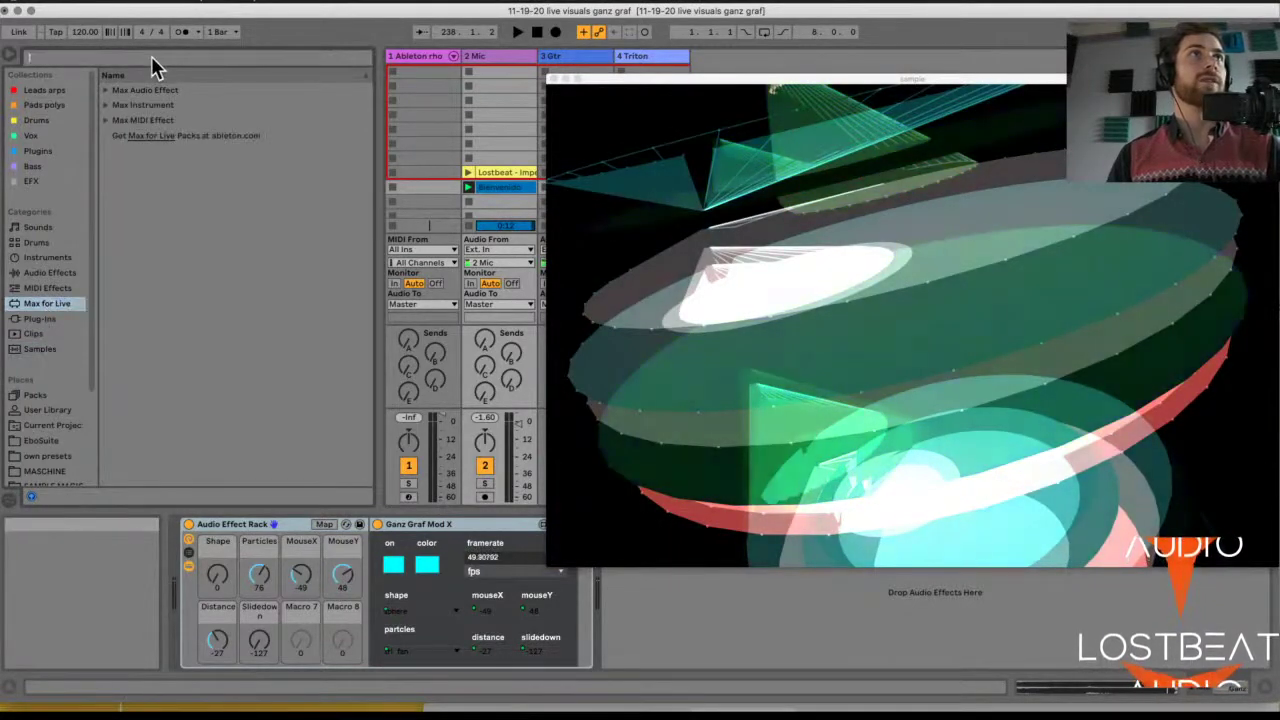
type("lfo")
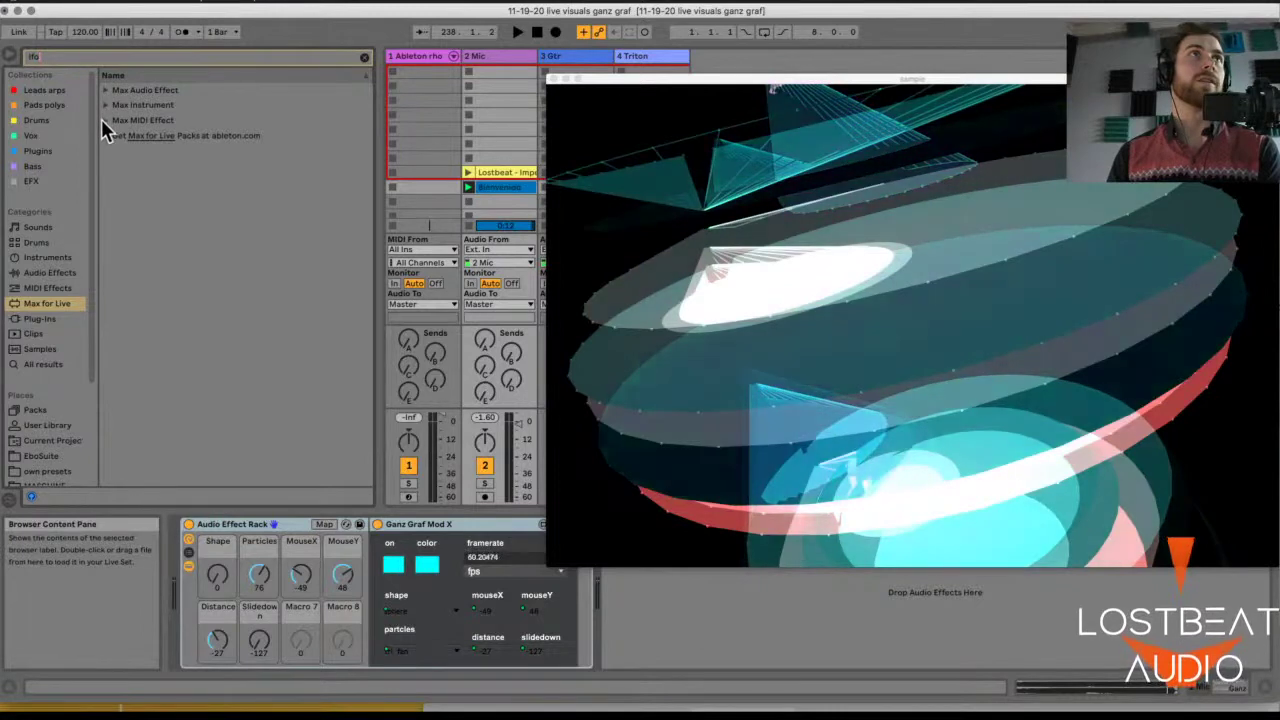
- Try loading LFO MIDI.amxd from the Max MIDI Effect devices
left_click(104, 120)
left_click(142, 136)
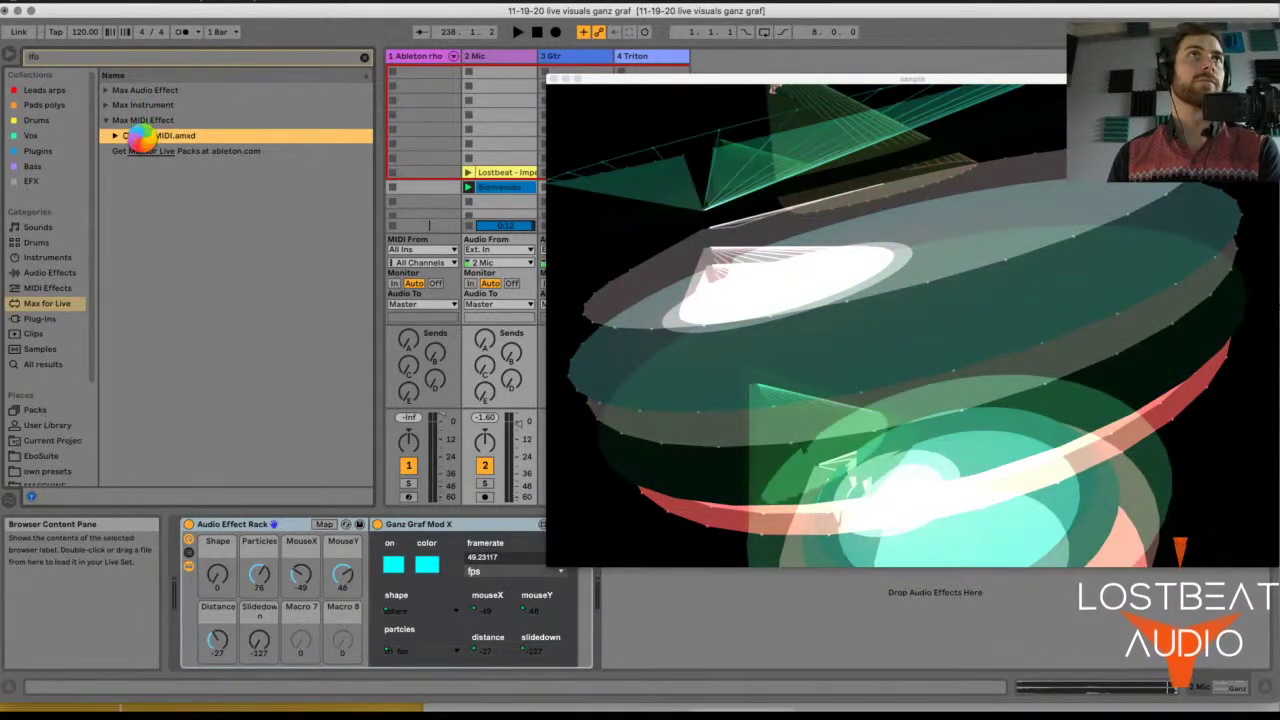
double_click(142, 136)
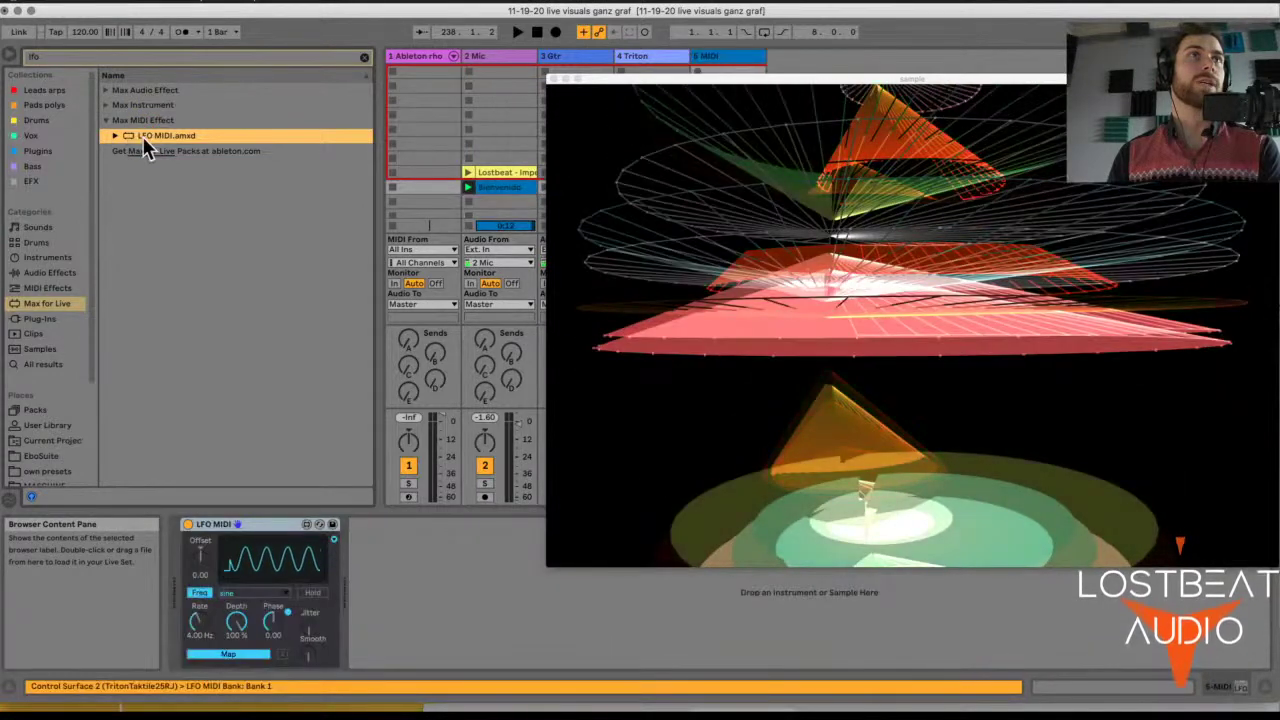
- Undo the loading of LFO MIDI together with the extra MIDI track
left_click(102, 2)
left_click(110, 20)
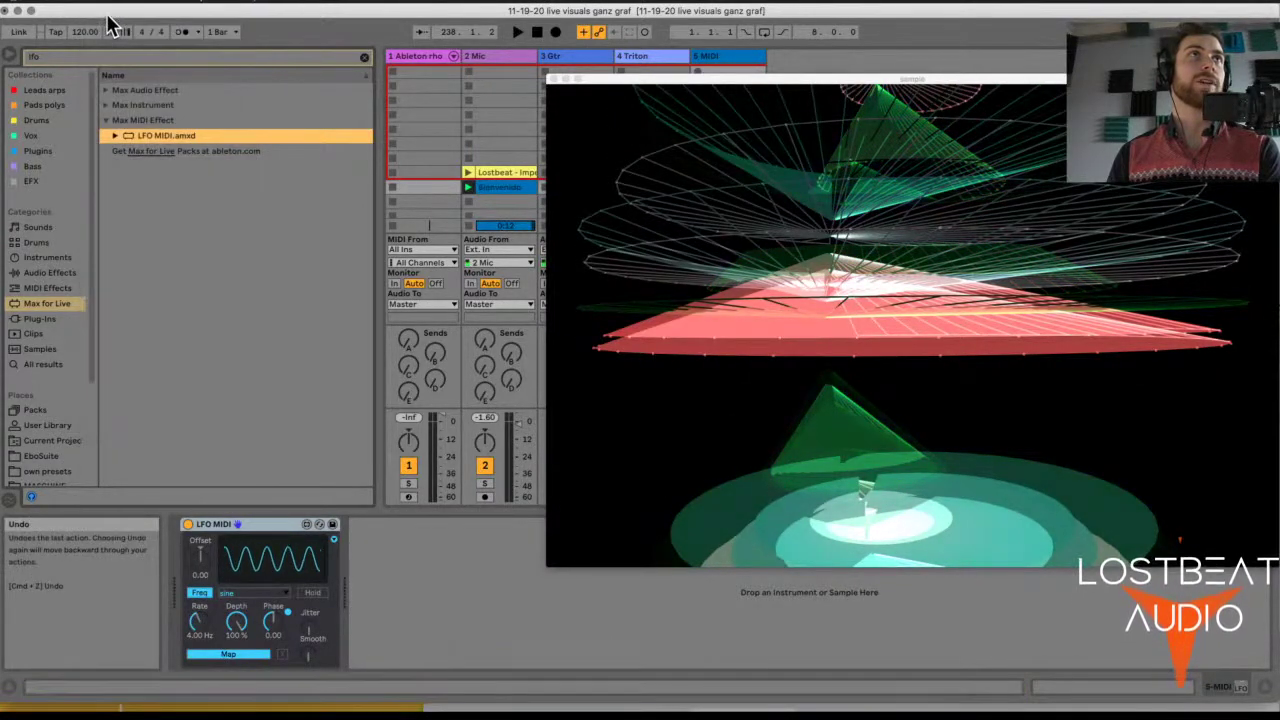
left_click(106, 13)
left_click(106, 15)
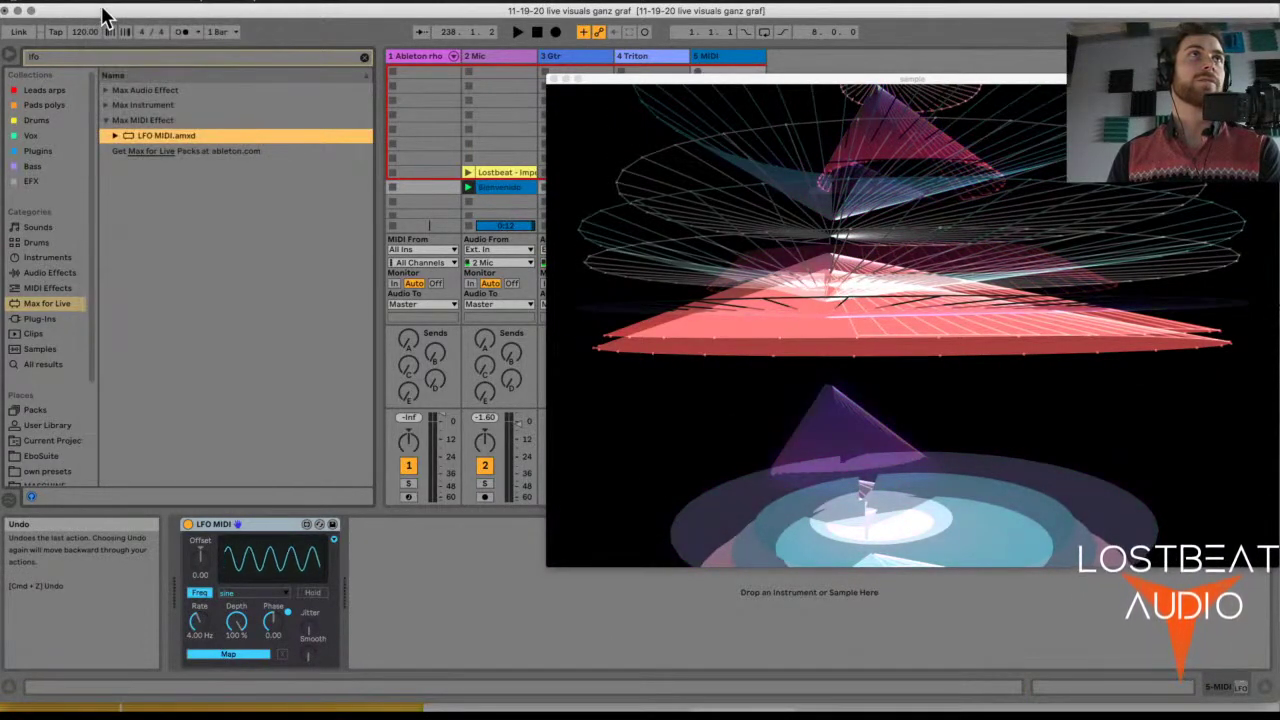
left_click(104, 18)
left_click(104, 13)
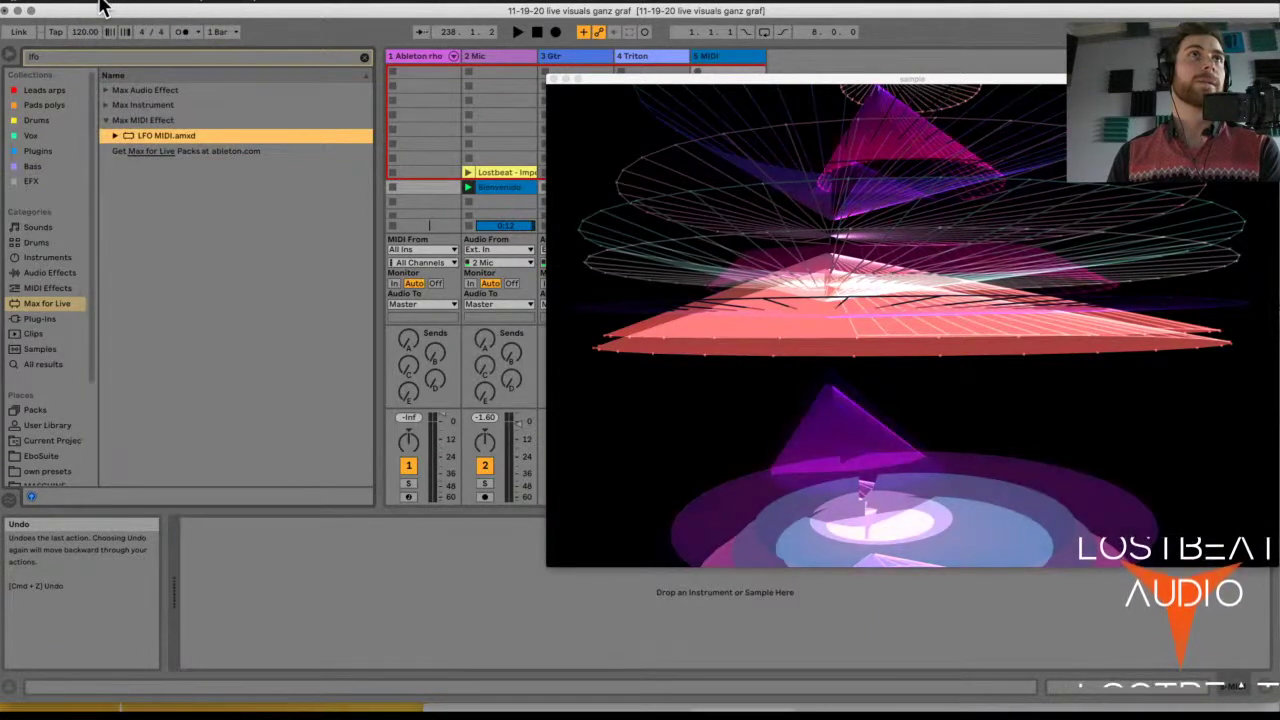
left_click(100, 7)
left_click(106, 15)
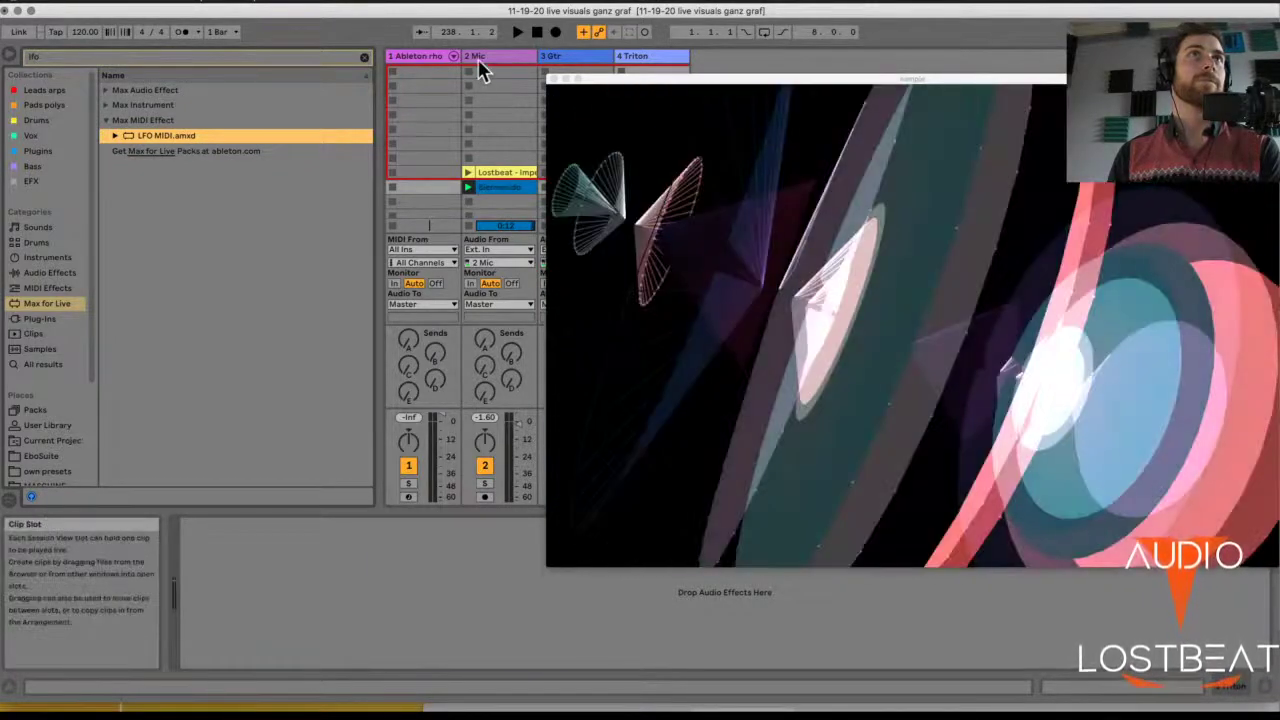
- Add the first LFO.amxd from the Max Audio Effect devices after Ganz Graf Mod X on the Mic track
left_click(479, 57)
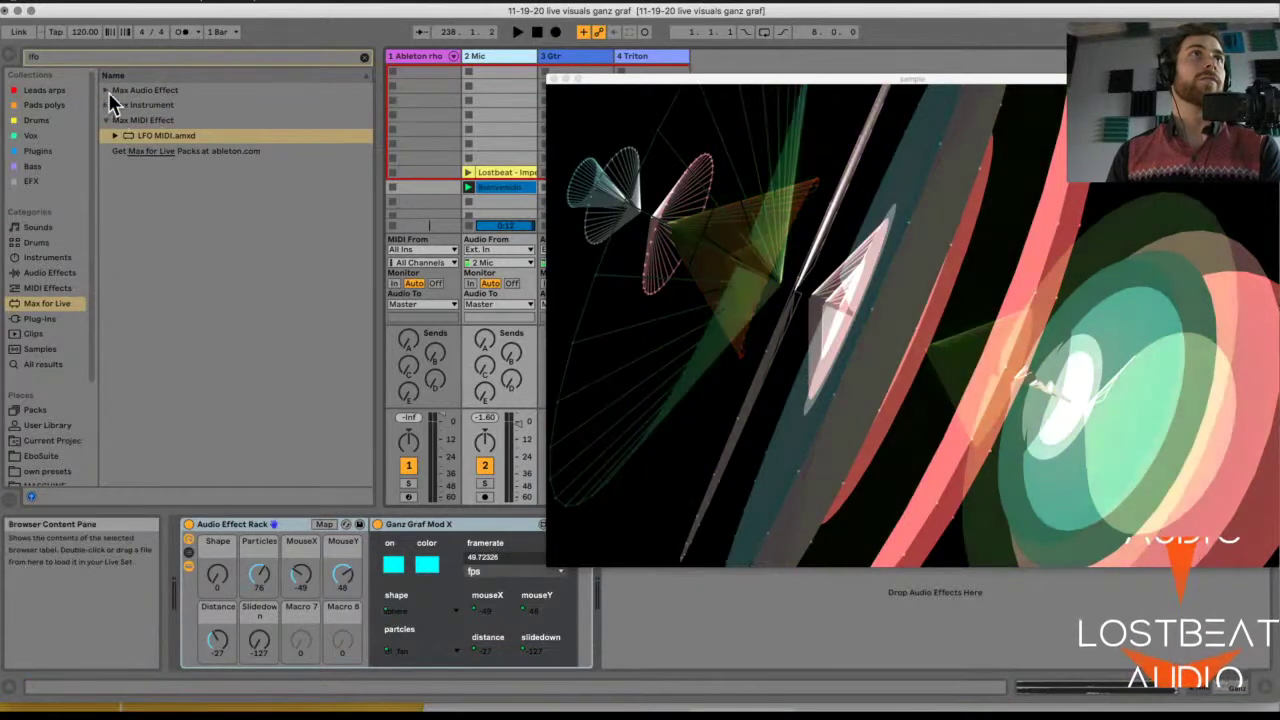
left_click(107, 89)
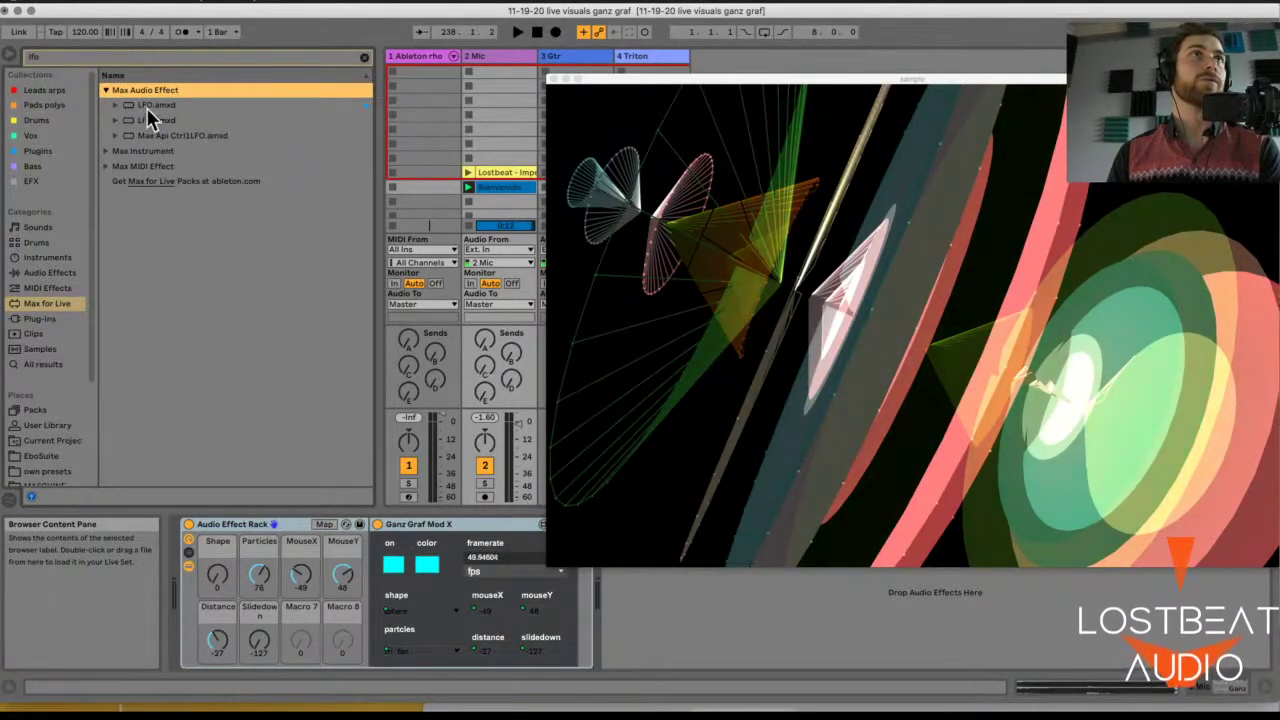
left_click(146, 106)
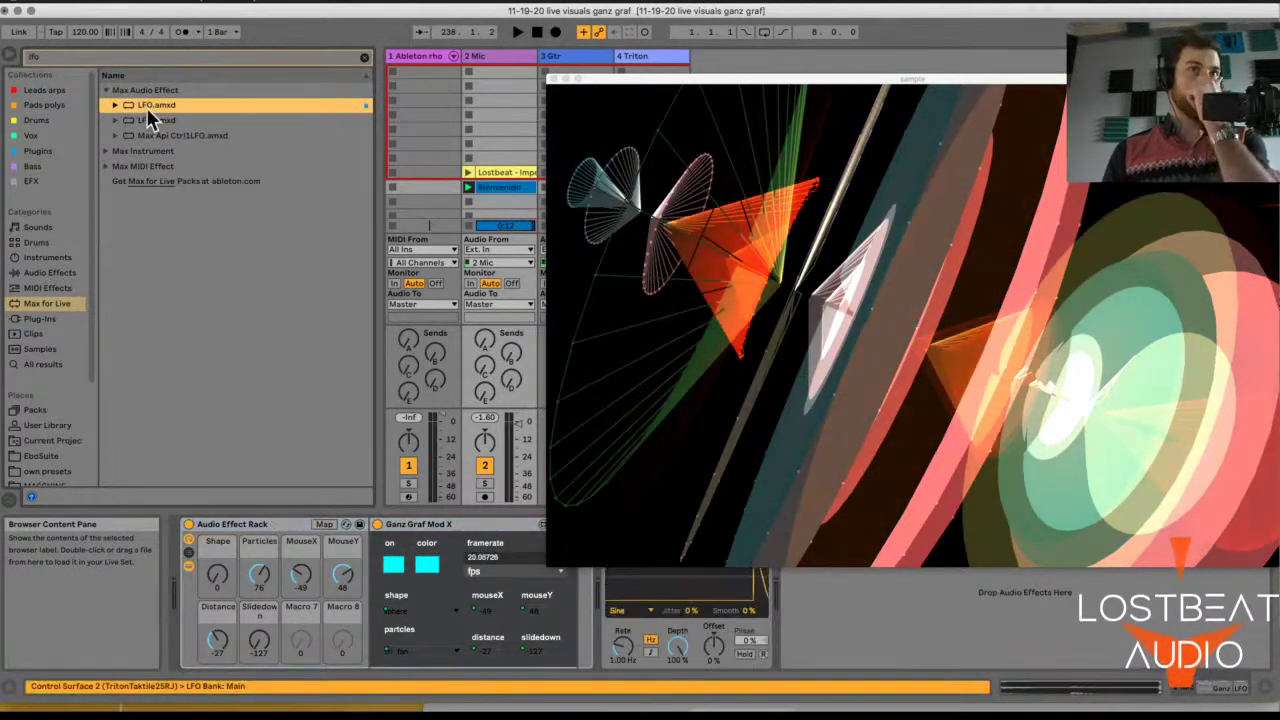
left_click_drag(146, 107, 680, 600)
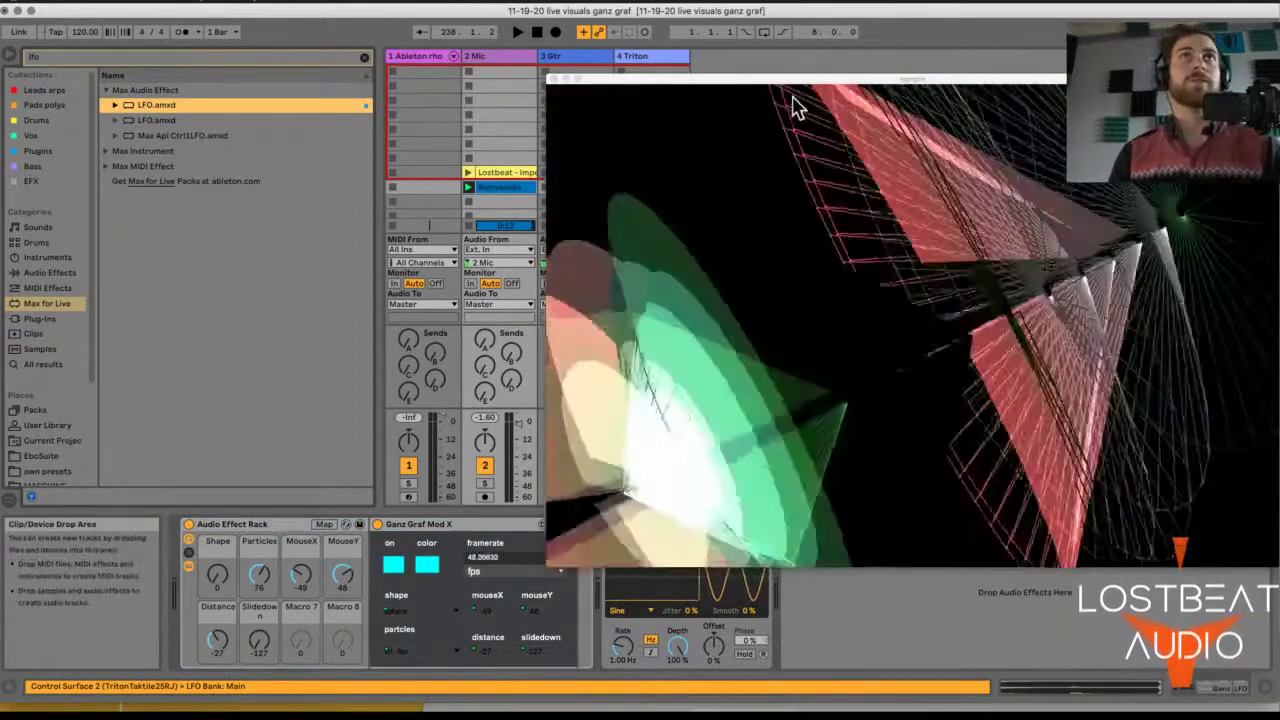
- Uncover the LFO device by moving the visuals window, and map the LFO to the rack's Distance macro
left_click_drag(793, 108, 843, 40)
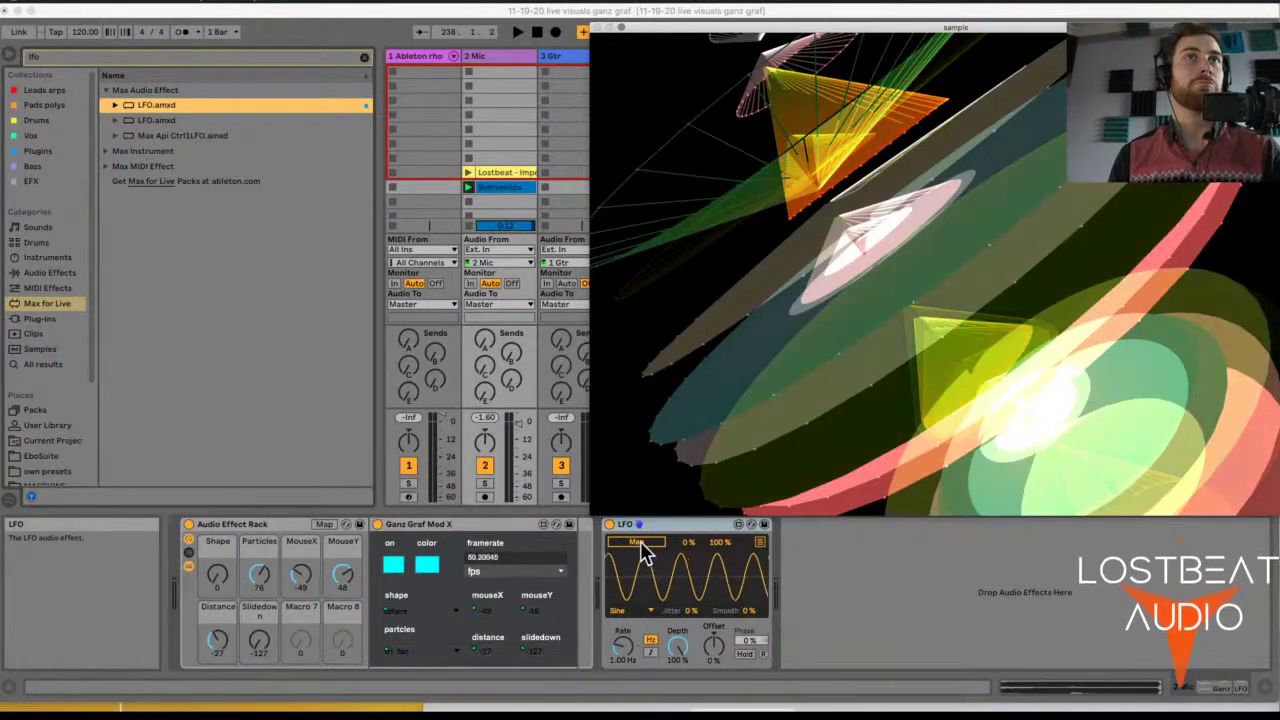
left_click(640, 543)
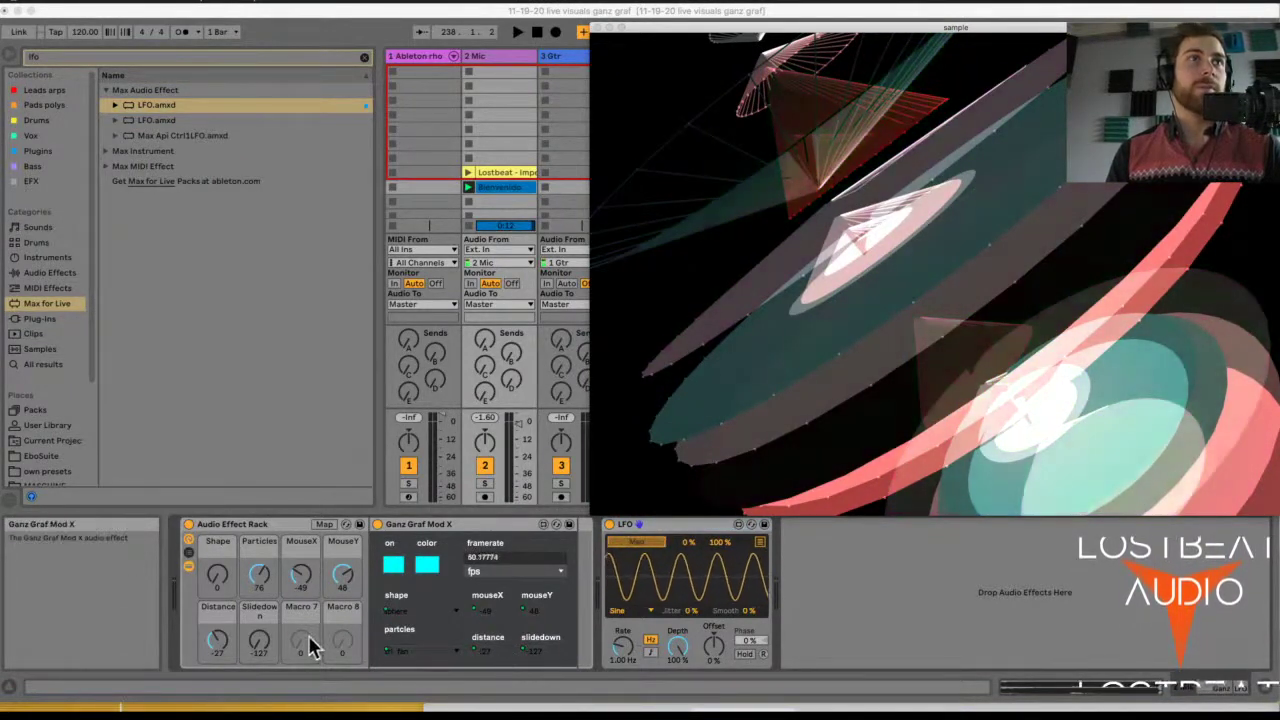
left_click(217, 640)
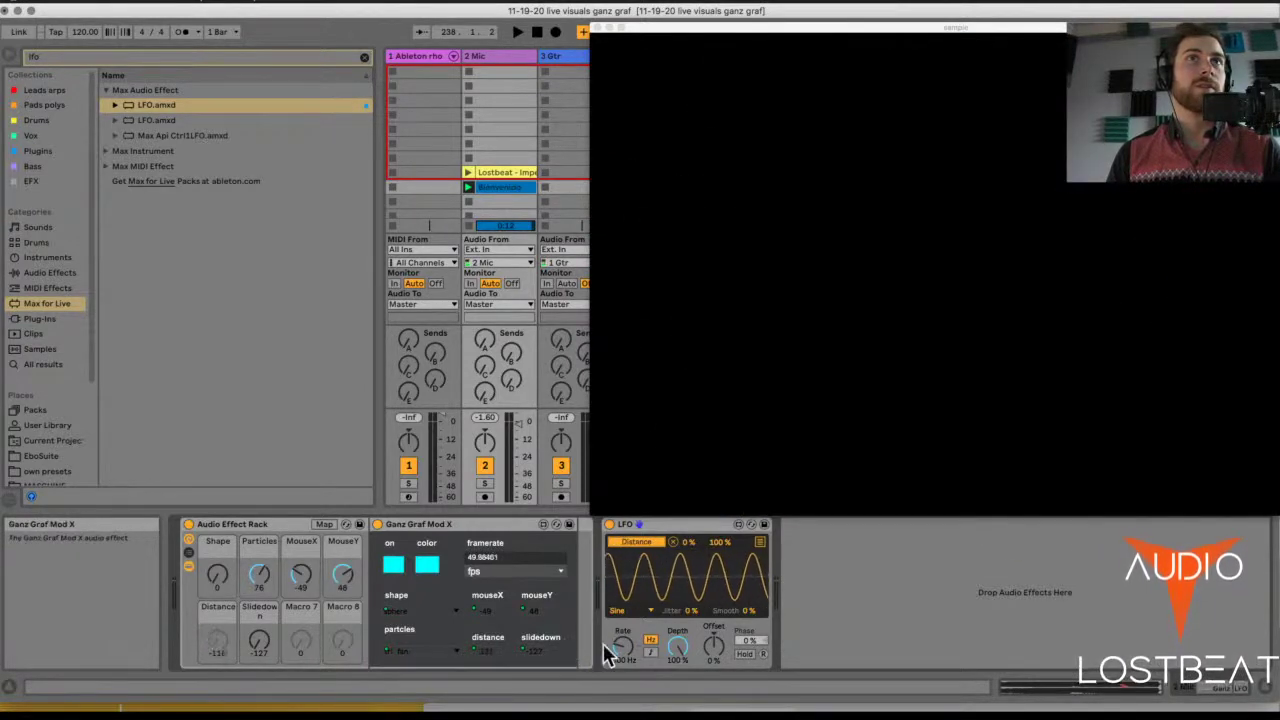
- Set the LFO's rate to 0.32 Hz and depth to 82.7 %, and the rack's Slidedown to -9 and Shape to 51
left_click_drag(622, 645, 622, 668)
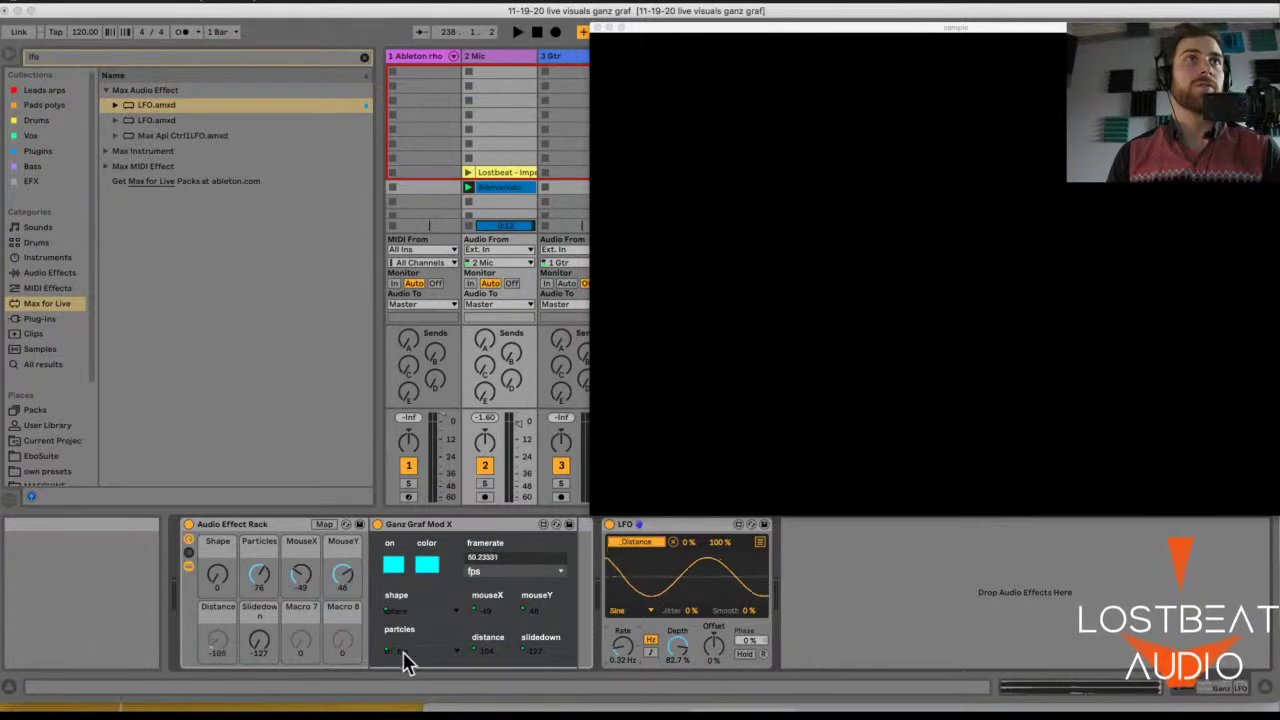
left_click_drag(259, 640, 259, 636)
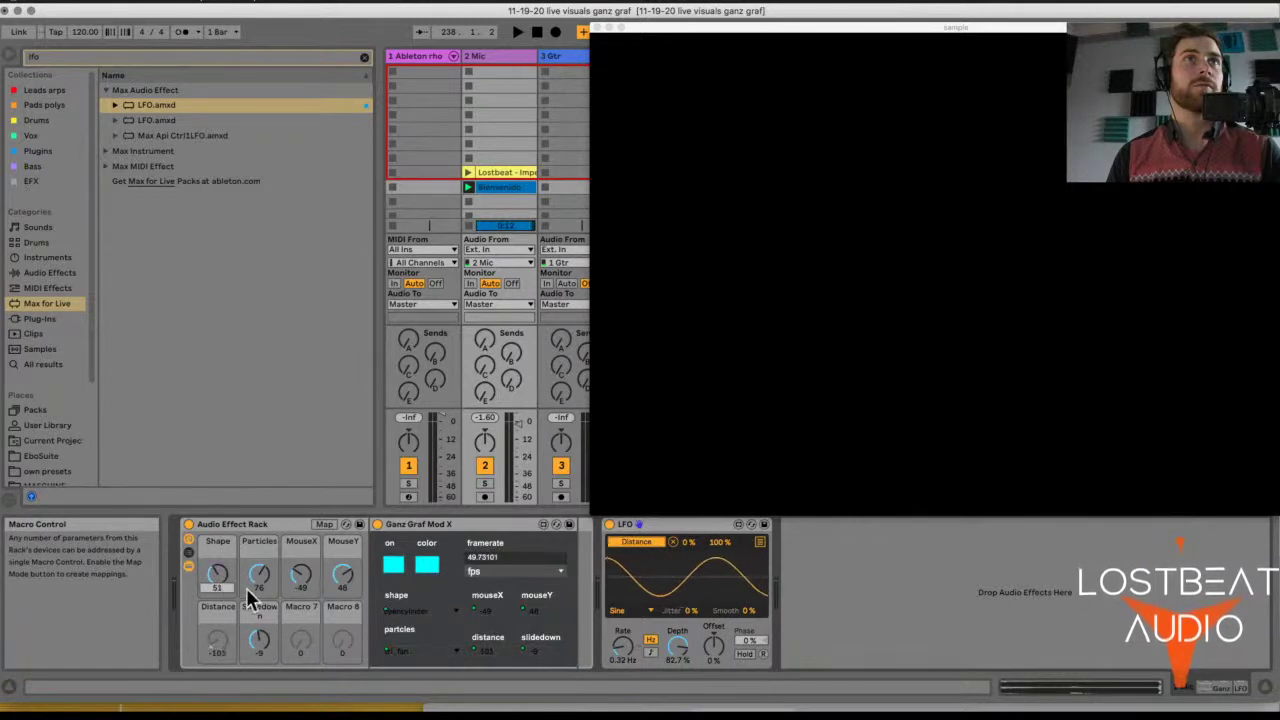
- Remove the LFO's Distance mapping, set the Distance macro to 5 and start playback
left_click(609, 525)
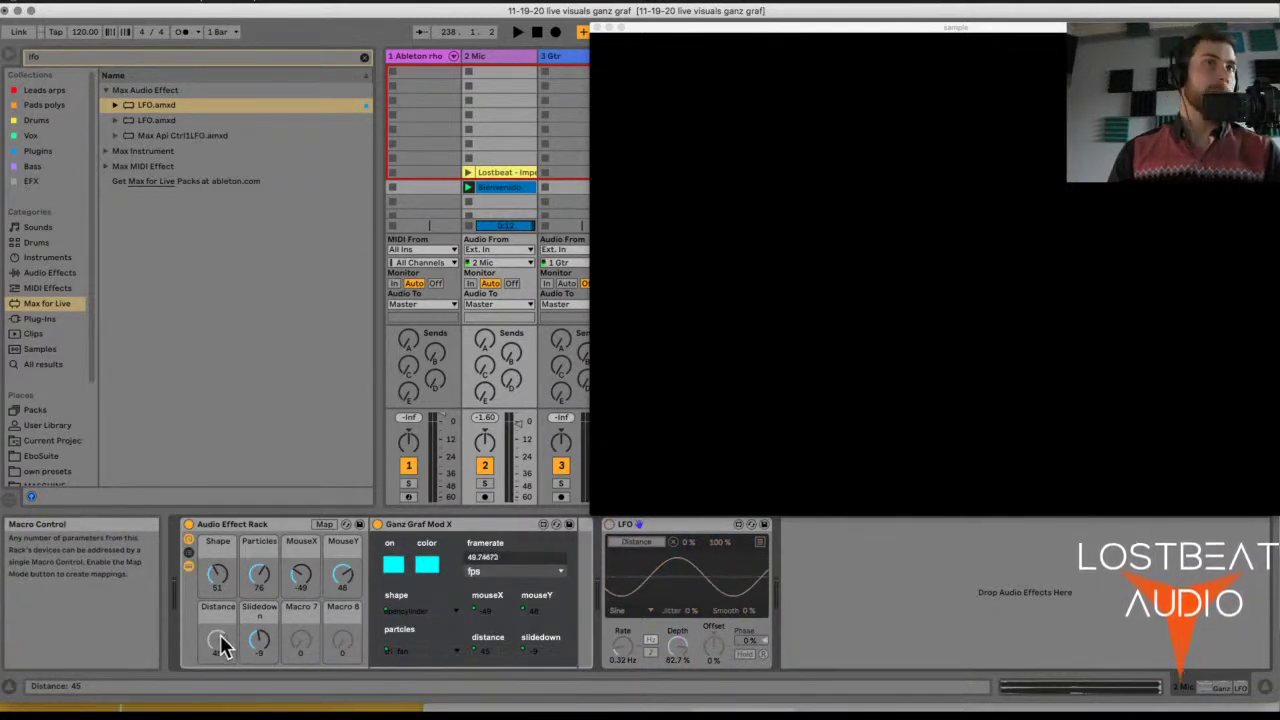
left_click(609, 525)
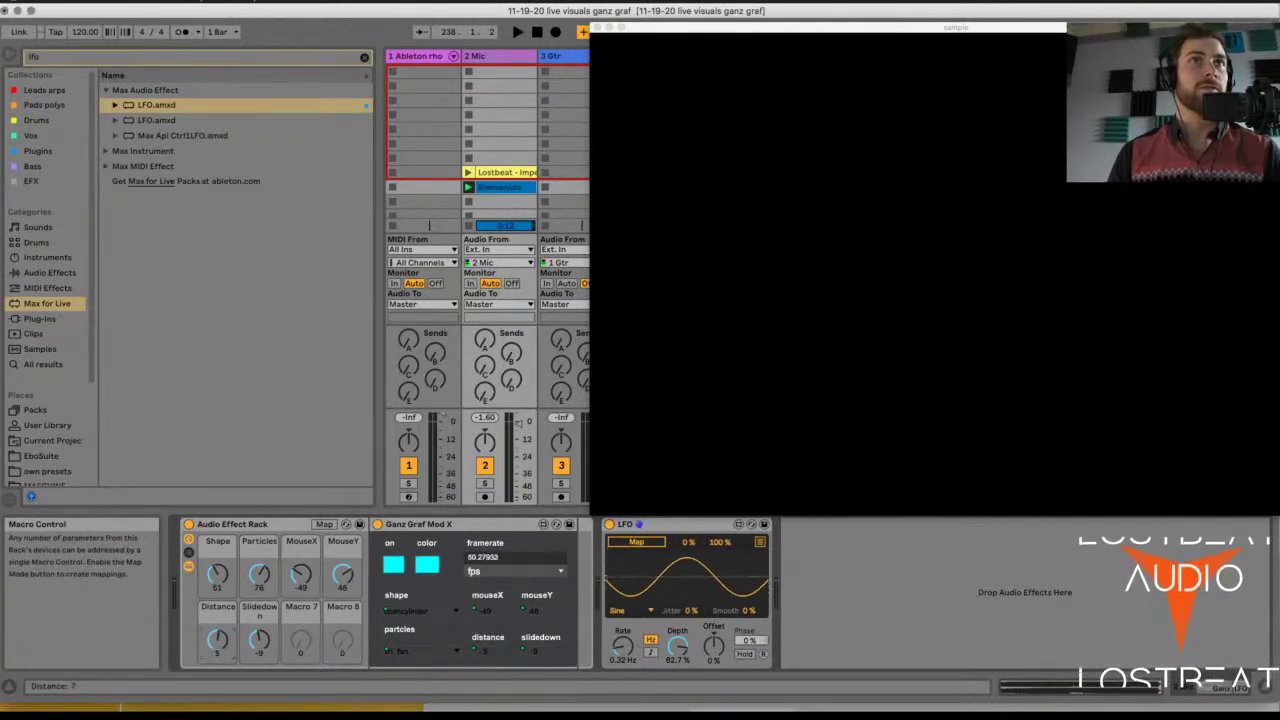
key("space")
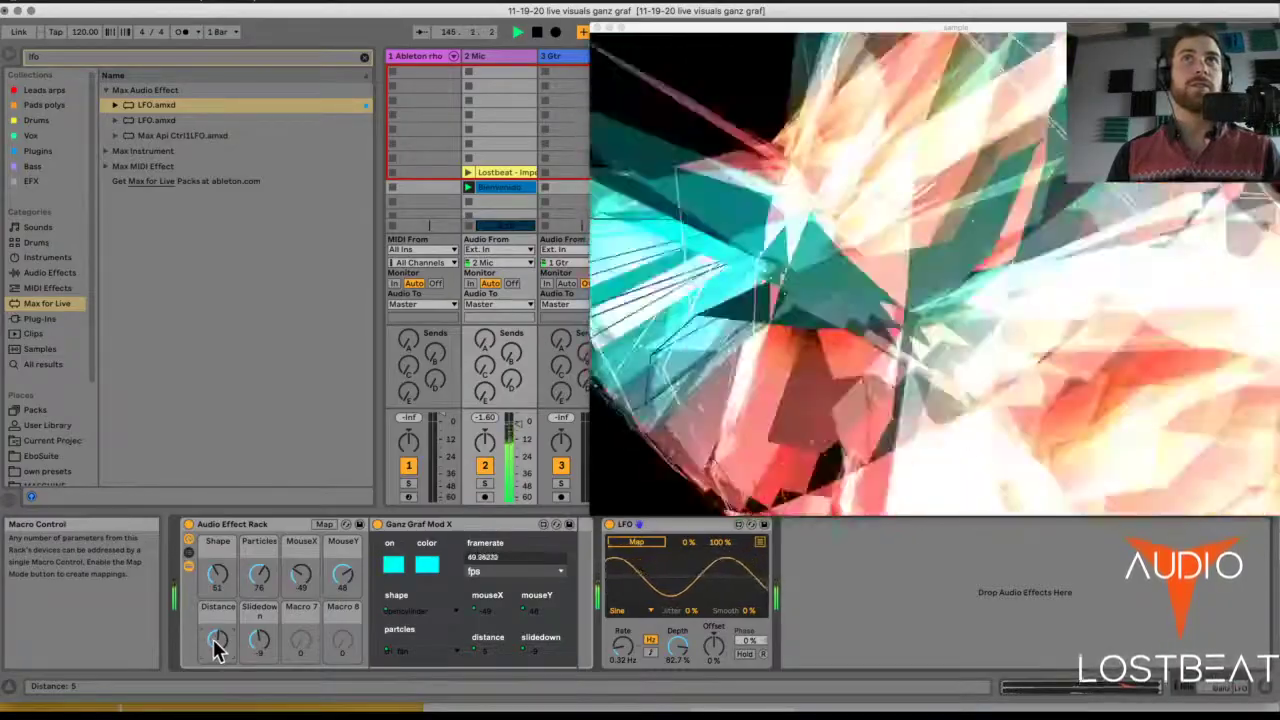
- Restart playback and map the LFO to the rack's Distance macro
key("space")
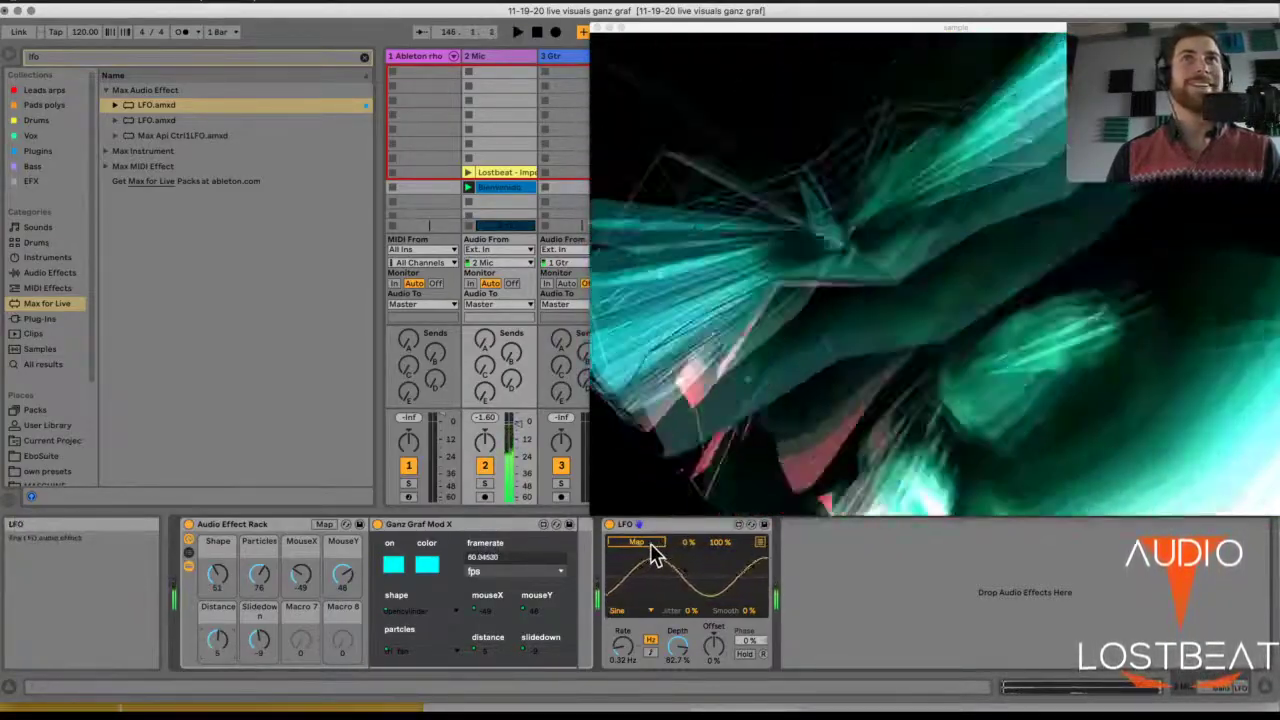
key("space")
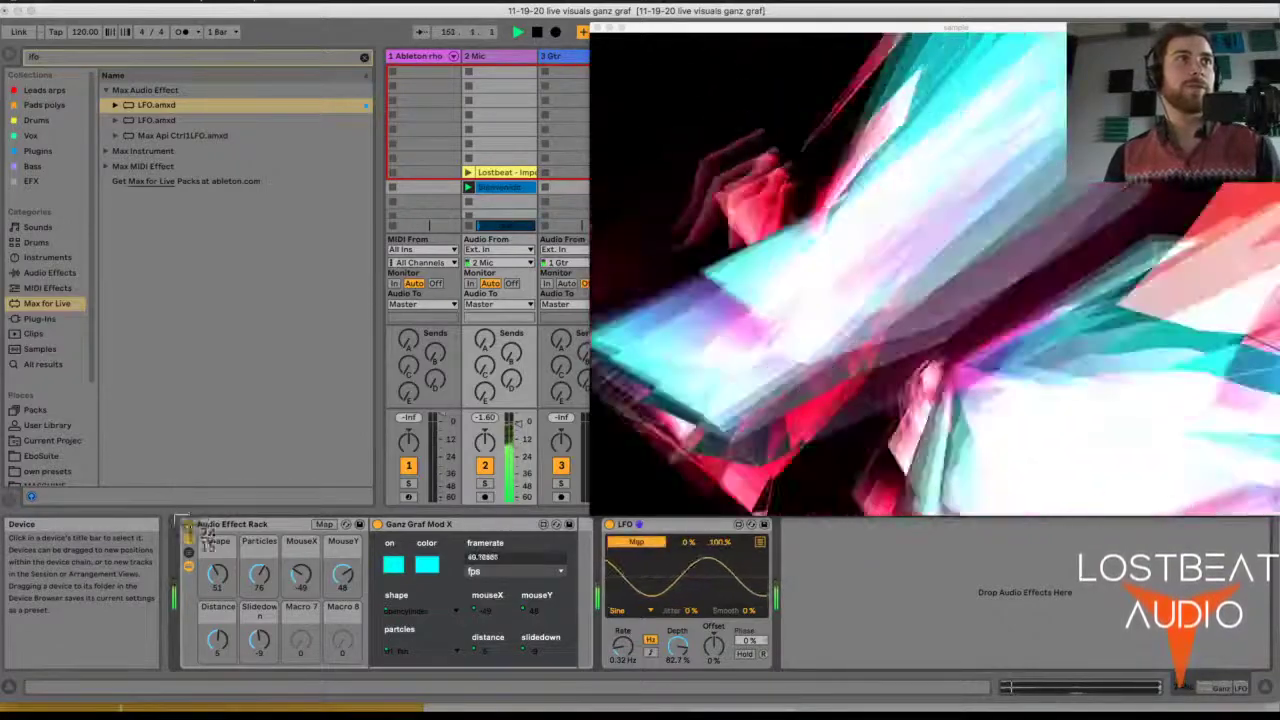
left_click_drag(183, 525, 362, 628)
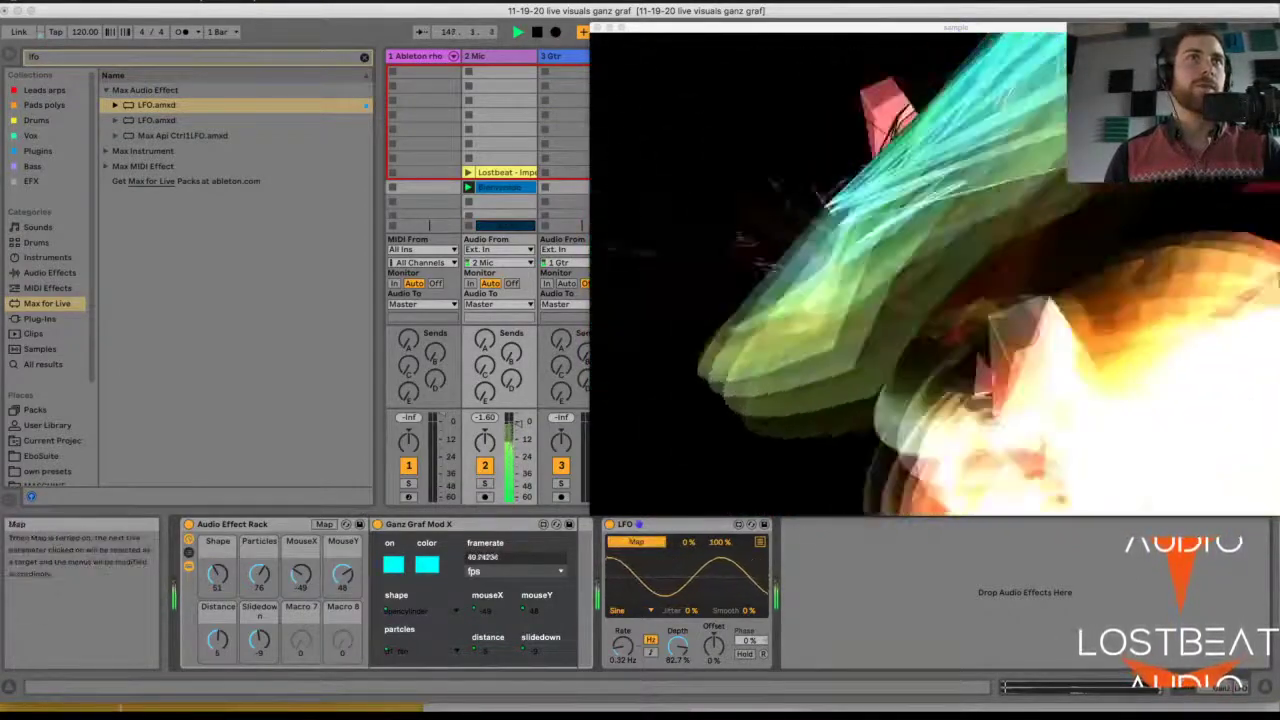
left_click(220, 642)
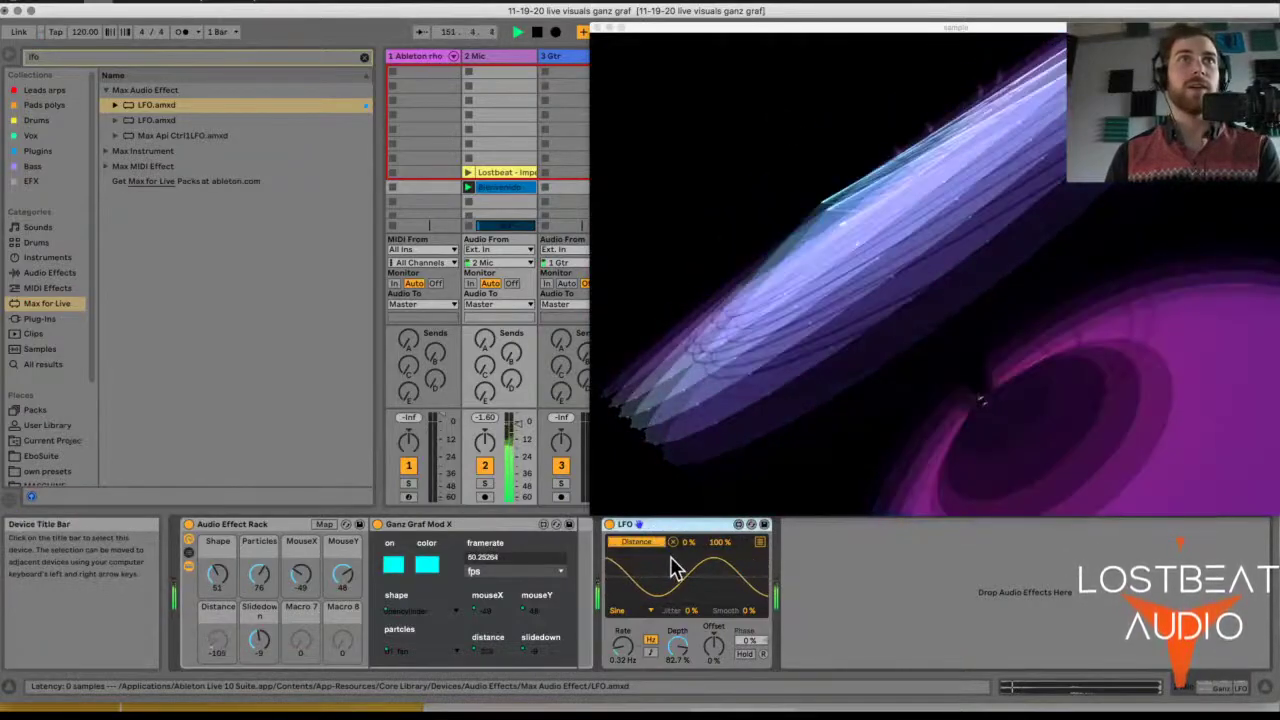
- Duplicate the LFO device and map the copy to the rack's Slidedown macro
key("super+d")
left_click(851, 542)
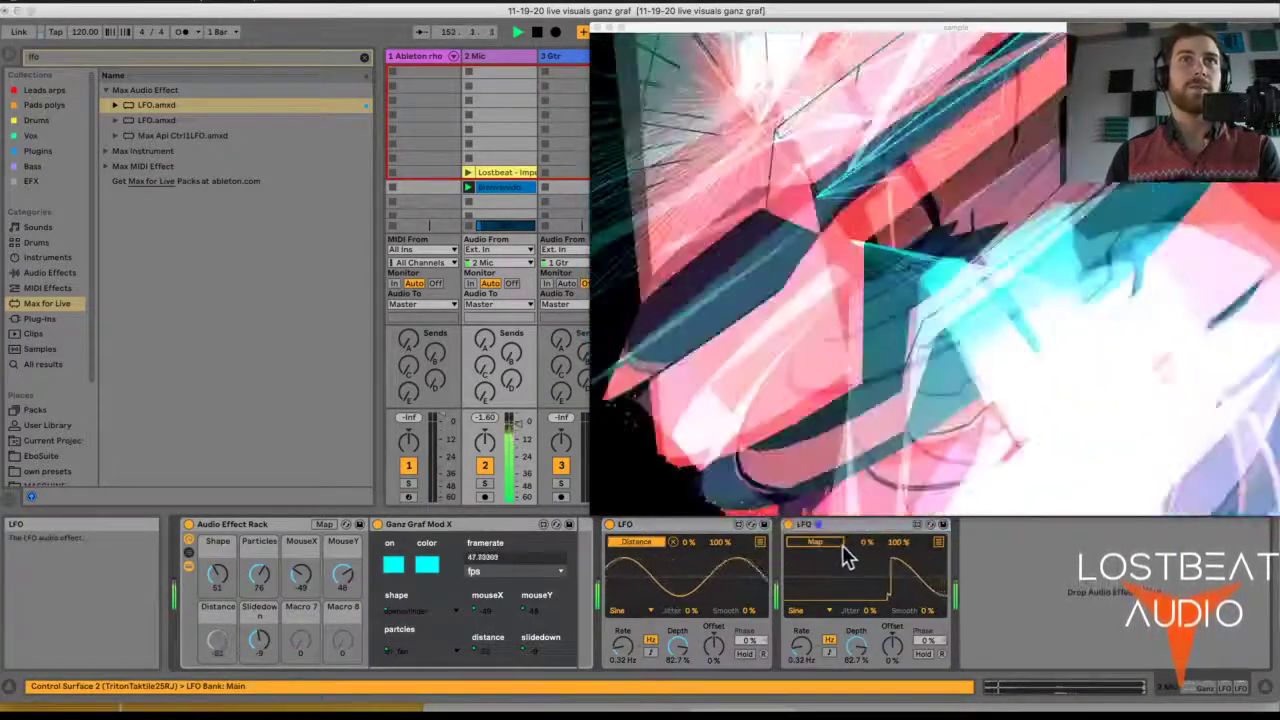
left_click(258, 645)
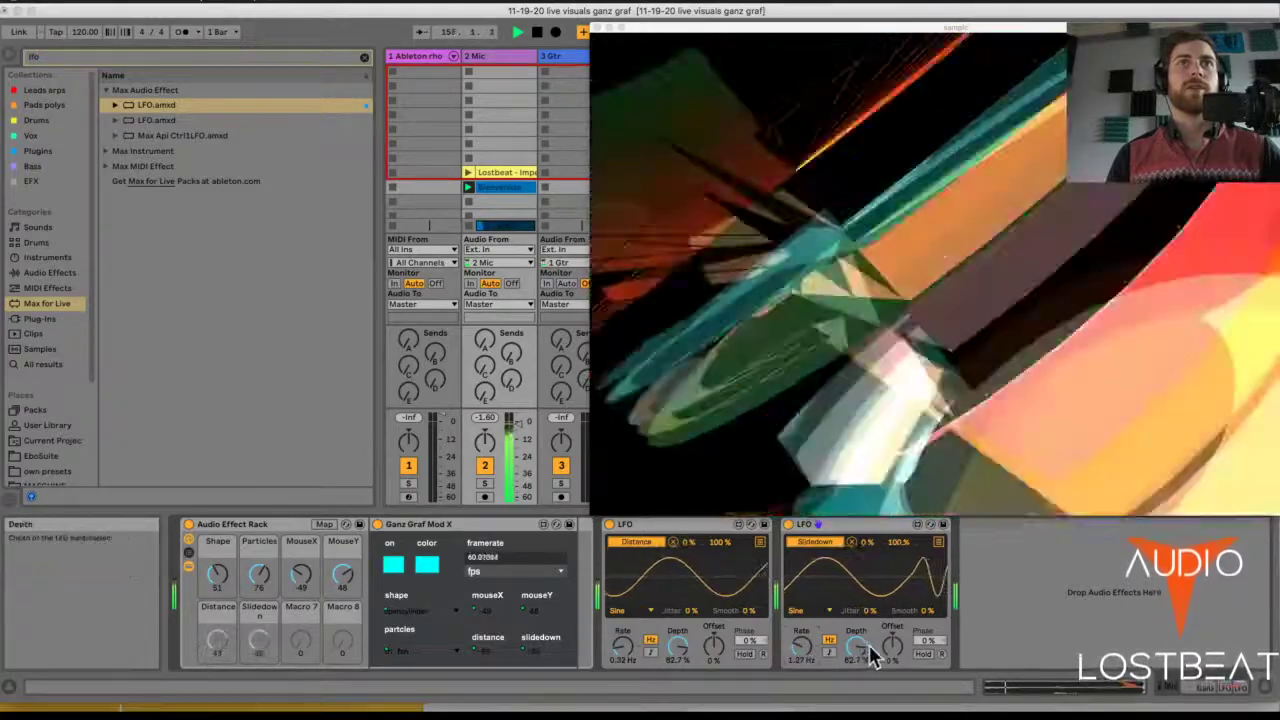
- Set the Slidedown LFO's rate to 1.27 Hz and its waveform to Up
left_click_drag(801, 645, 801, 610)
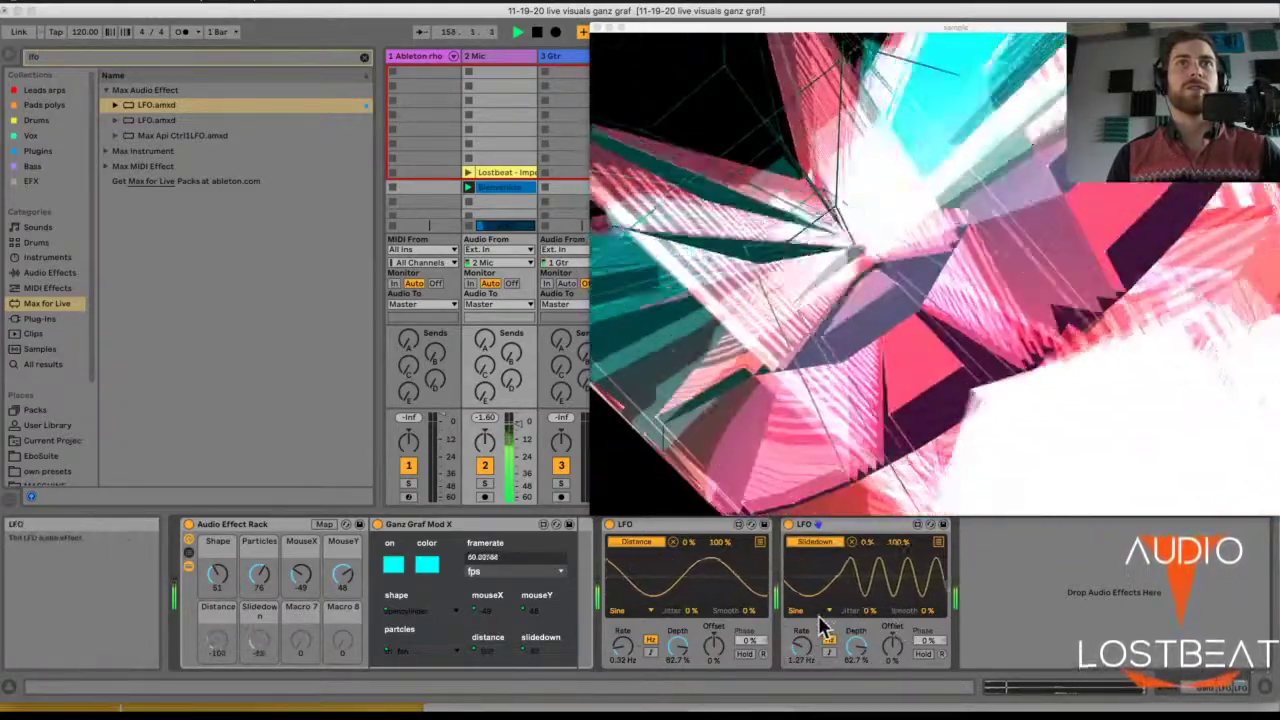
left_click(812, 611)
left_click(818, 635)
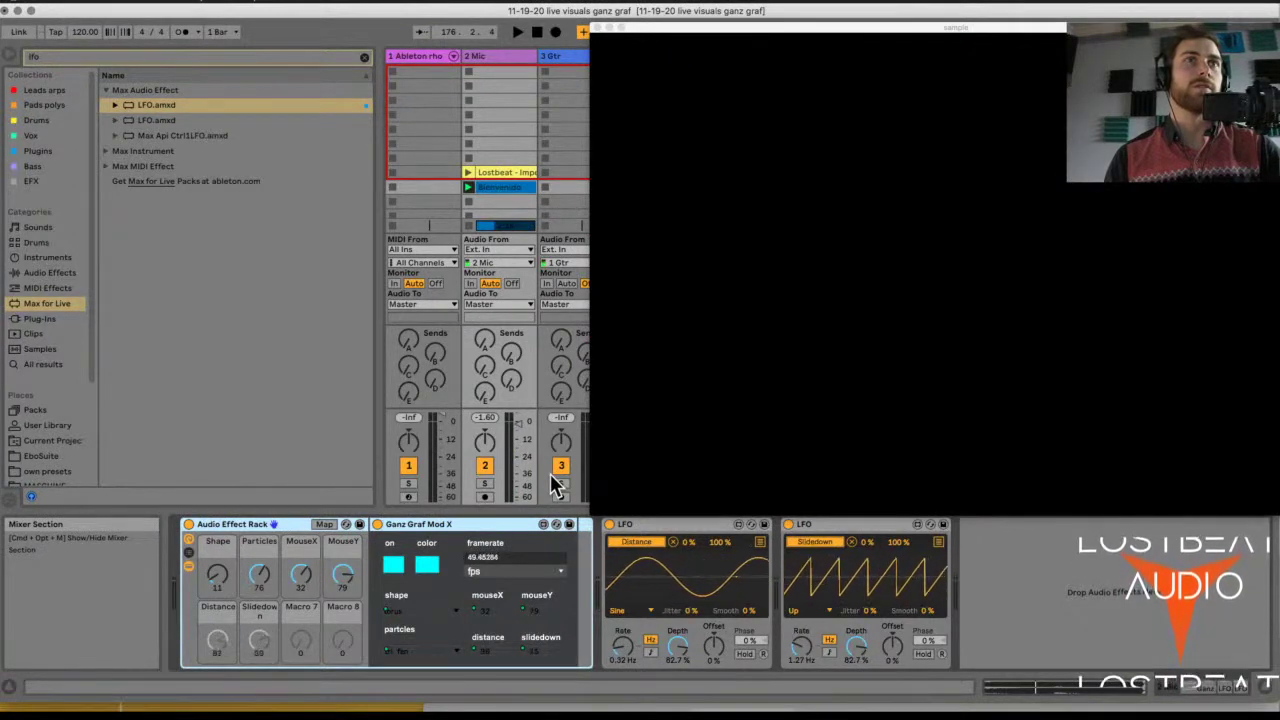
- Duplicate the Slidedown LFO and map the new copy to the rack's Shape macro
left_click(808, 523)
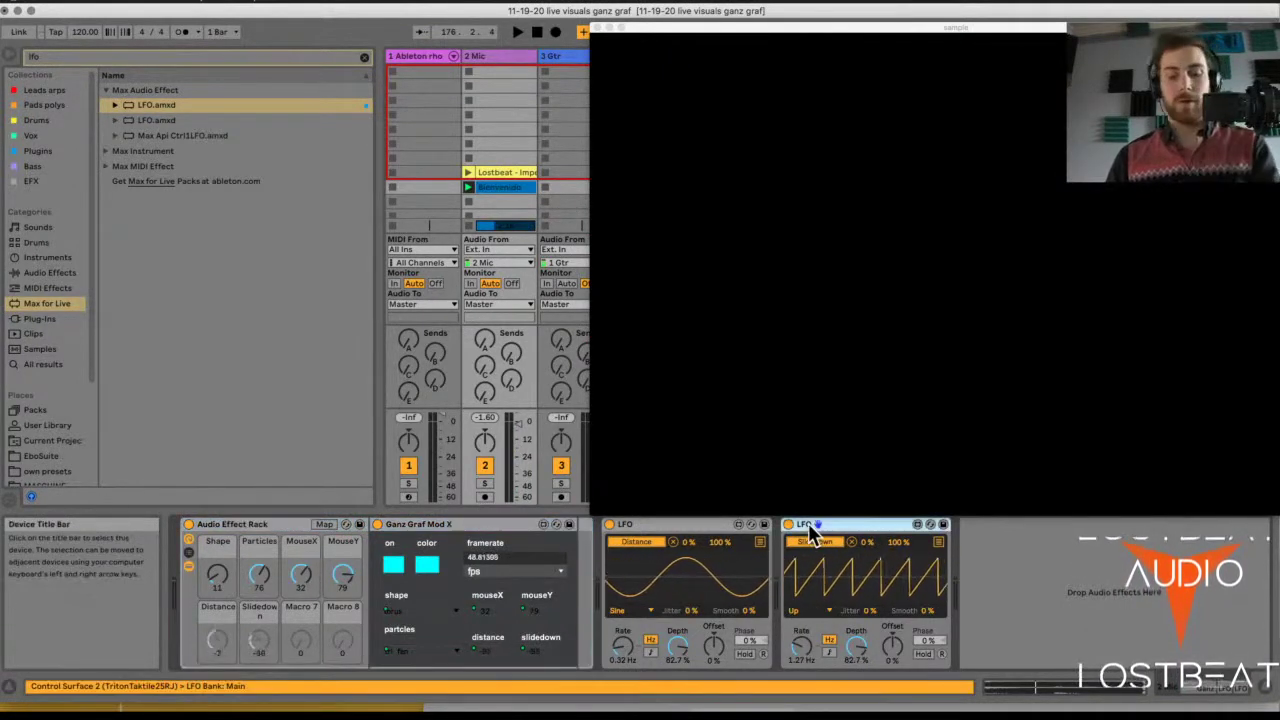
key("super+d")
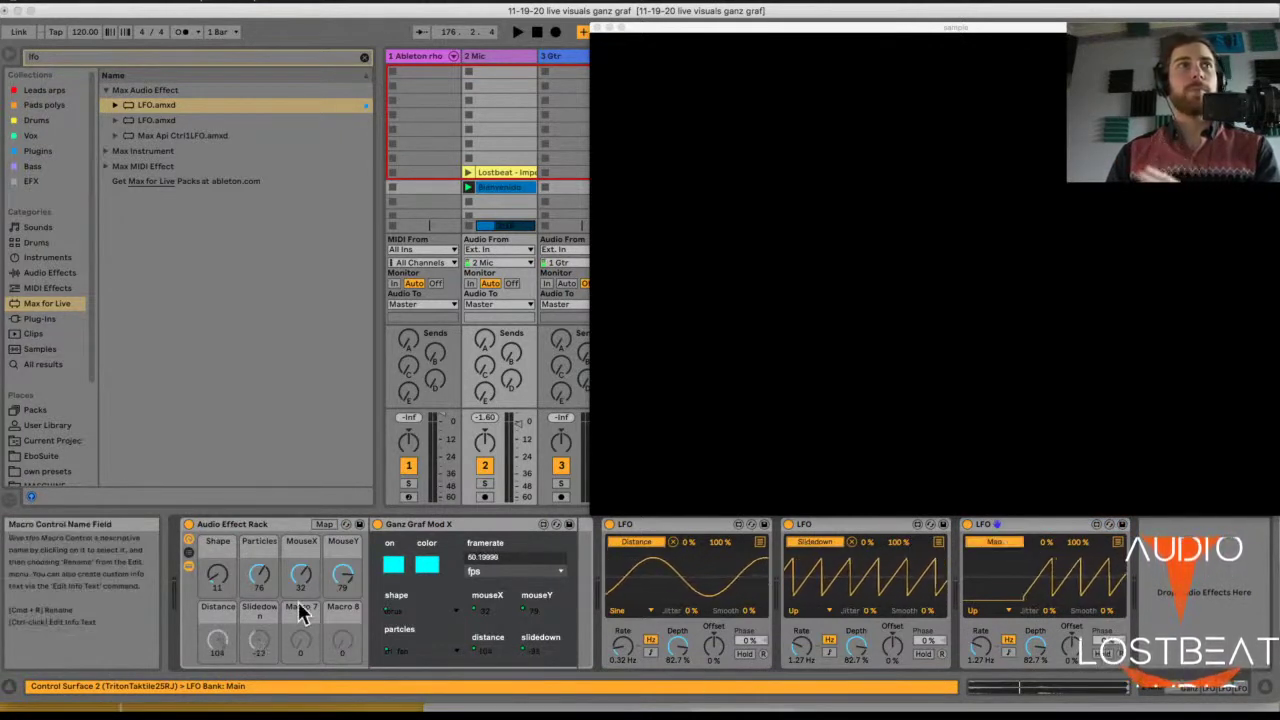
left_click(216, 578)
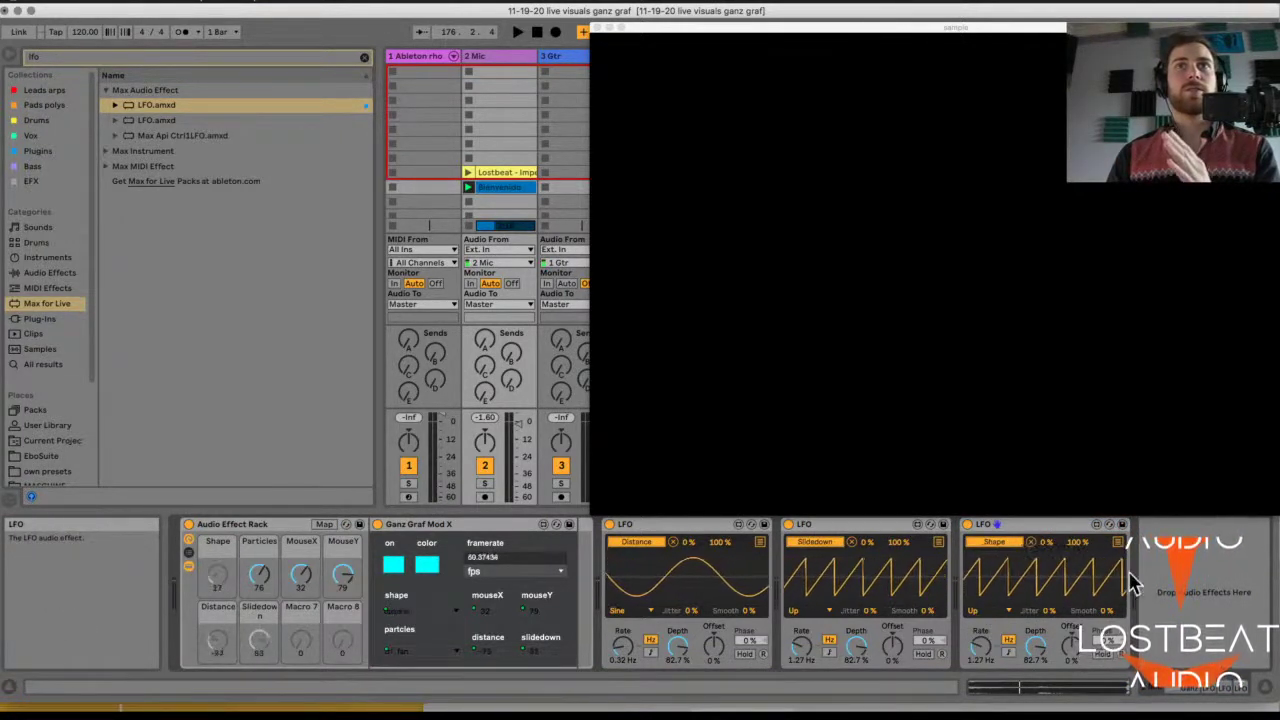
- Set the third LFO's waveform to Random and switch its rate to tempo sync at 3/8
left_click(985, 610)
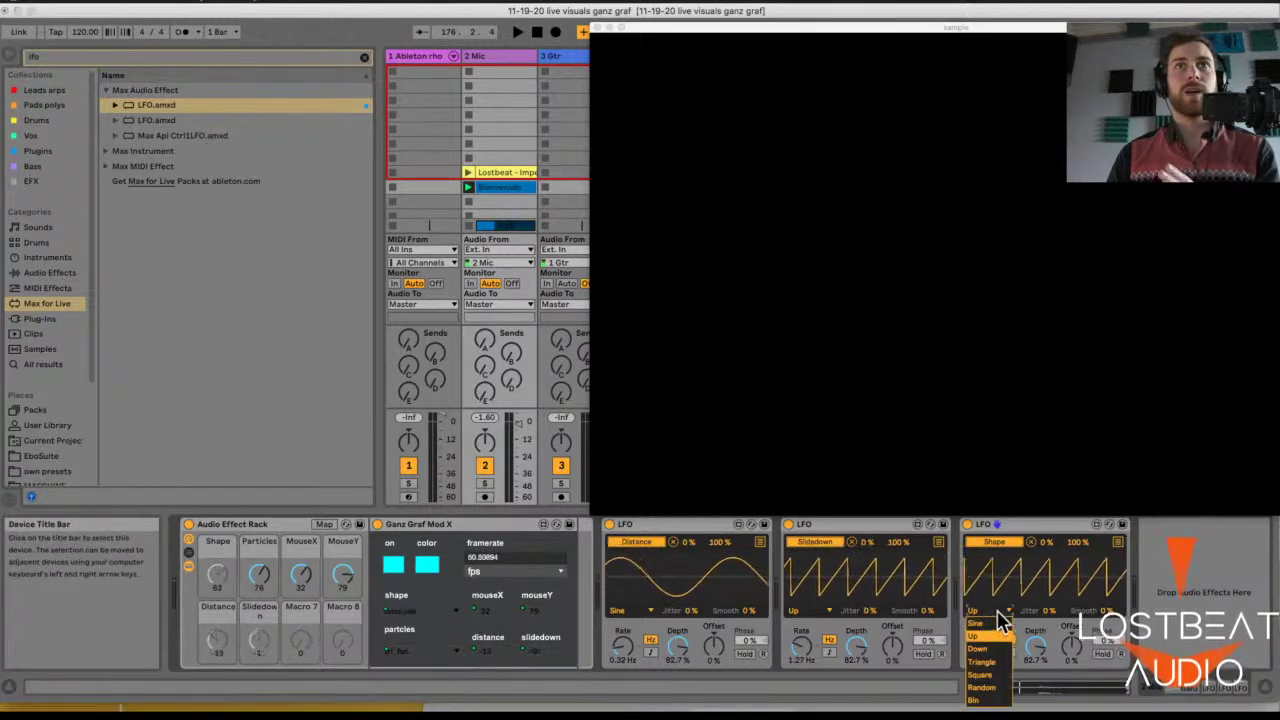
left_click(988, 689)
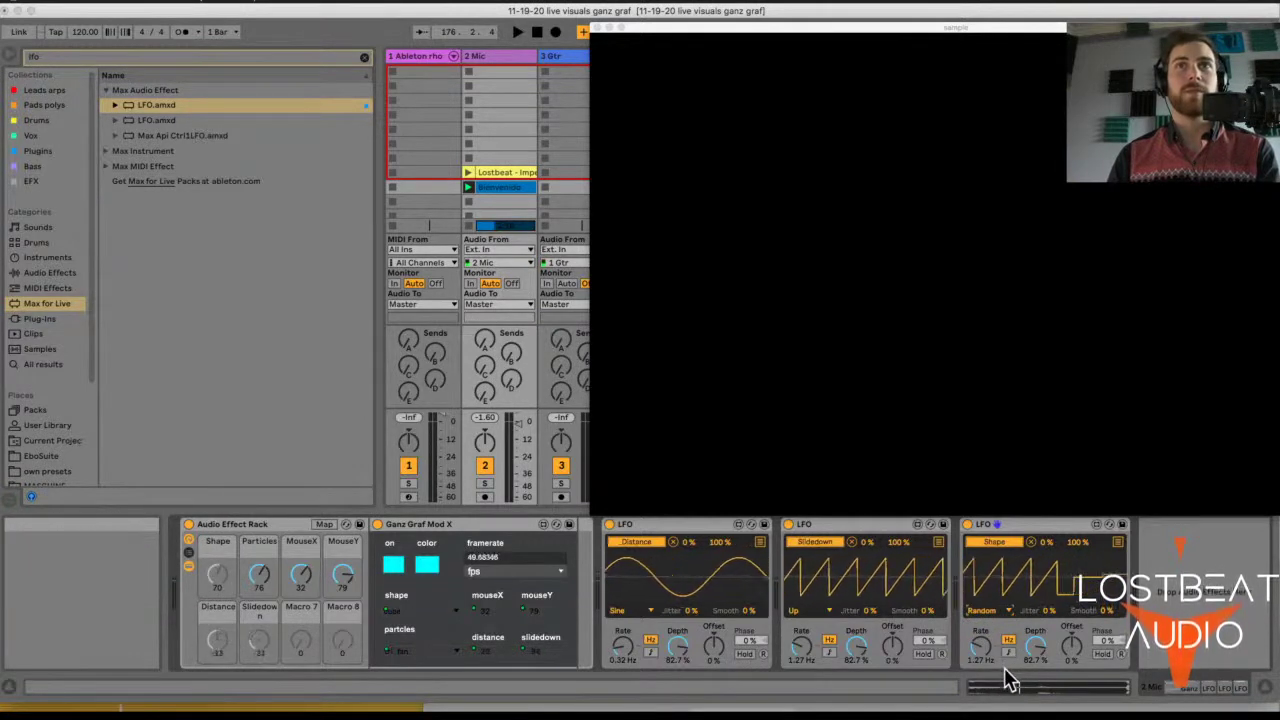
left_click(1007, 652)
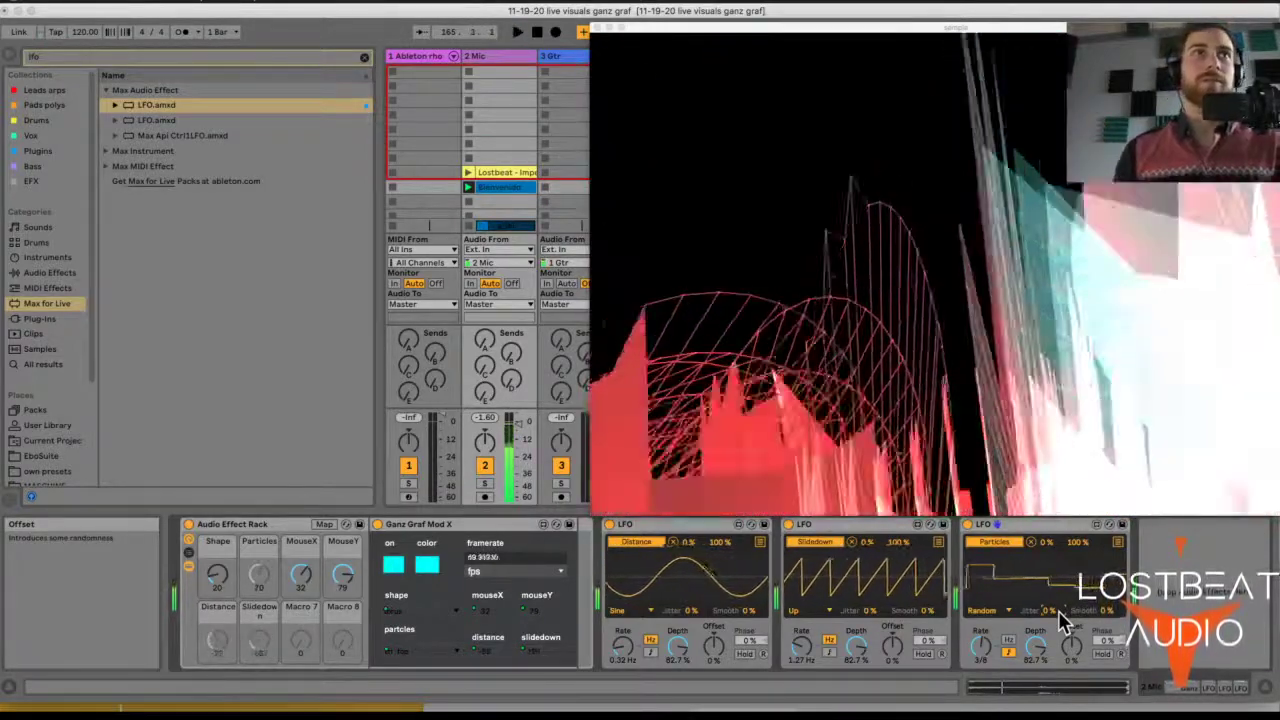
- Preview the visuals by stopping and restarting playback, and remove the third LFO's Particles mapping
key("space")
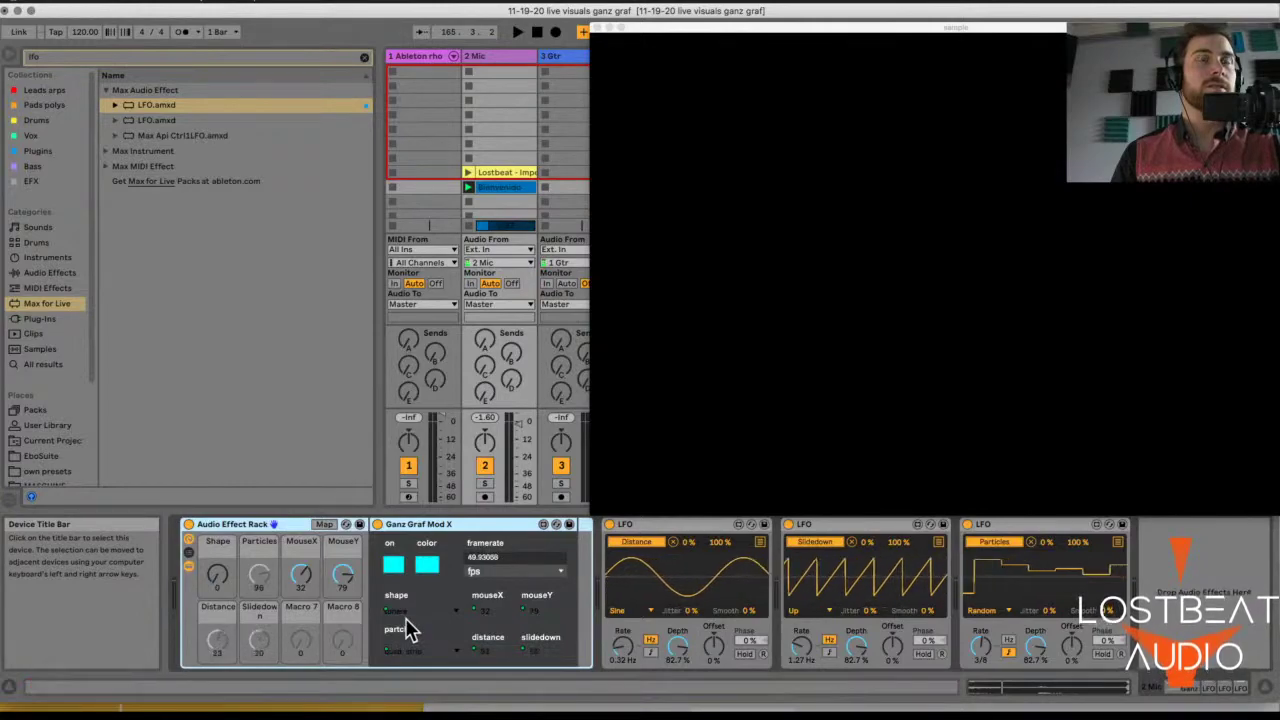
key("space")
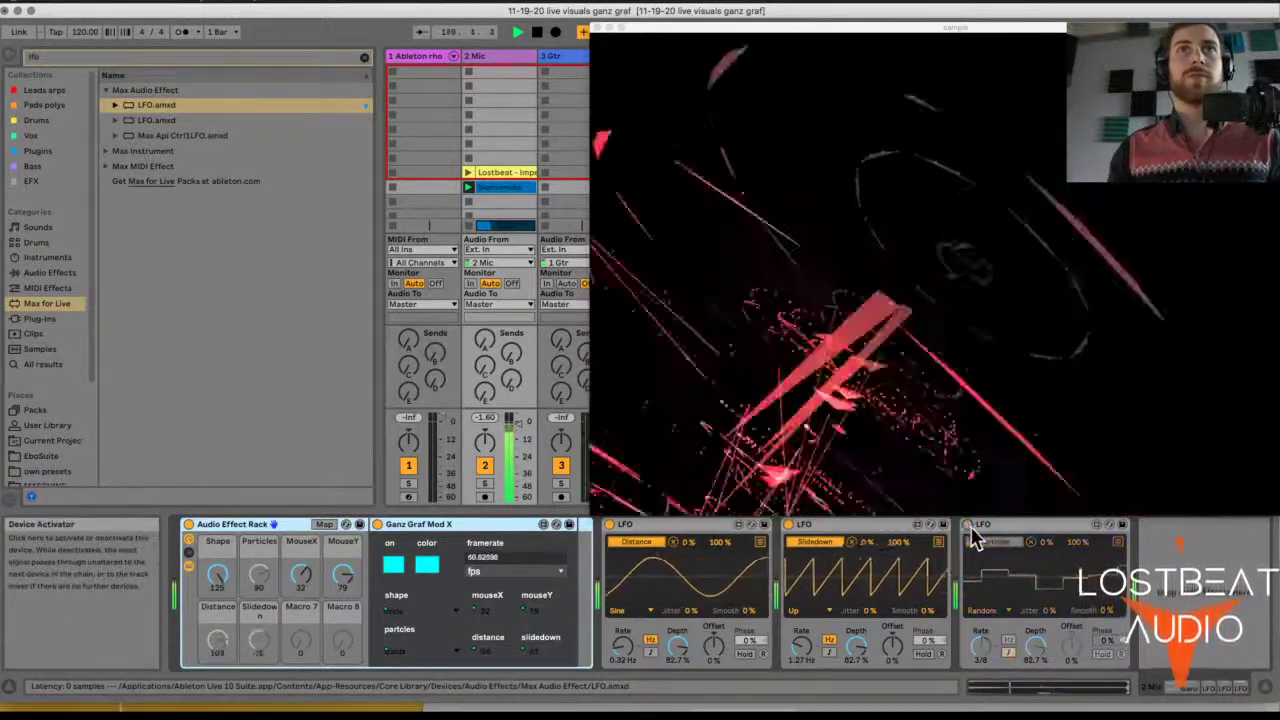
left_click(1030, 541)
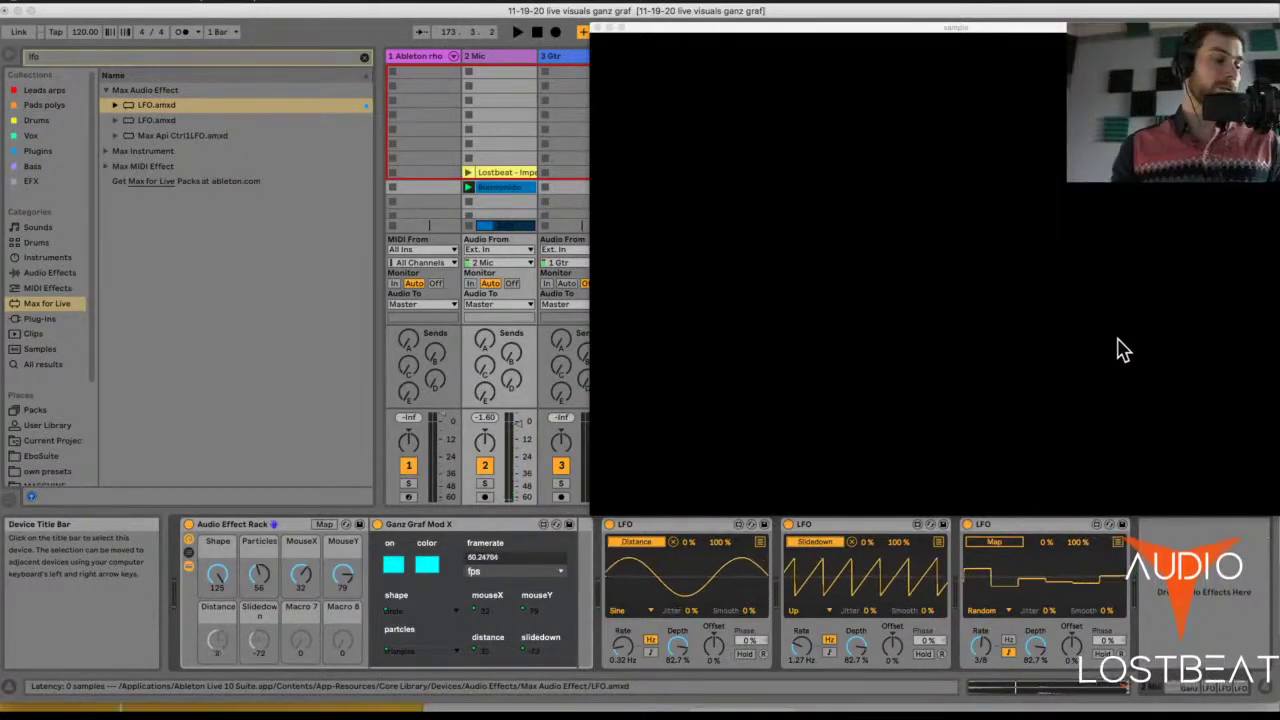
key("space")
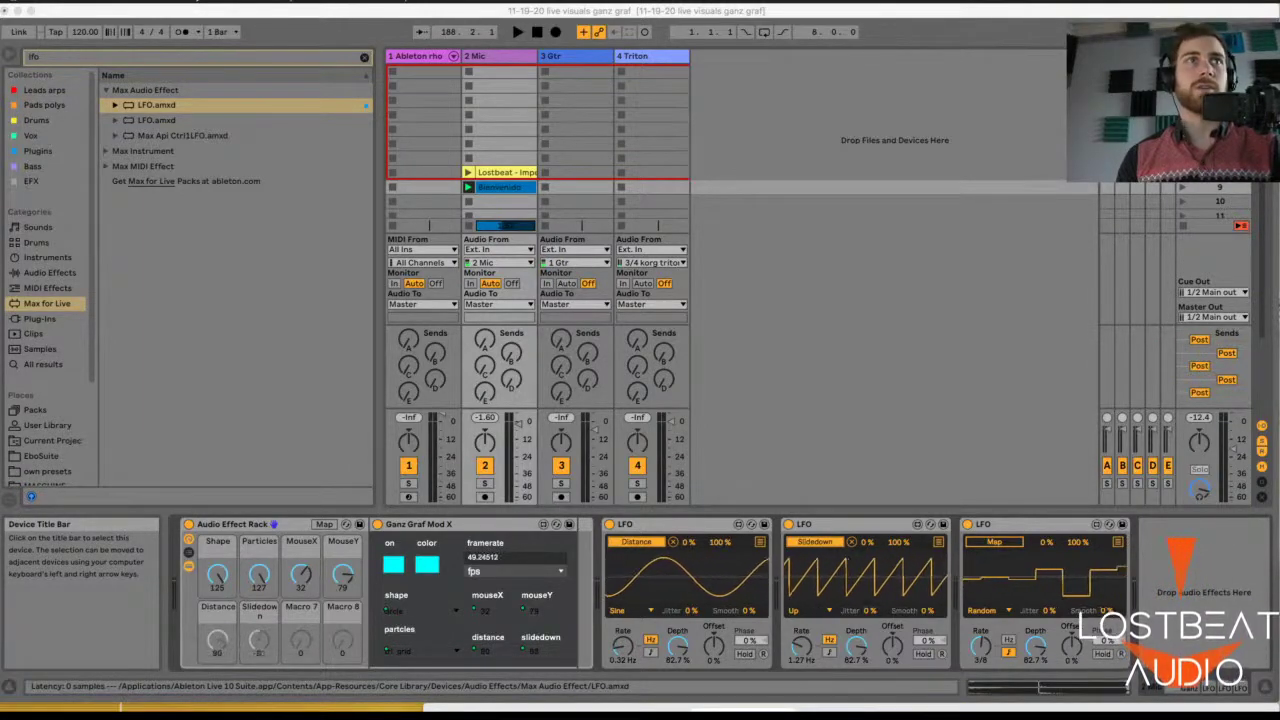
- Bring the browser window with the Cellular stars YouTube video in front of the Live set and play it
left_click_drag(766, 451, 742, 26)
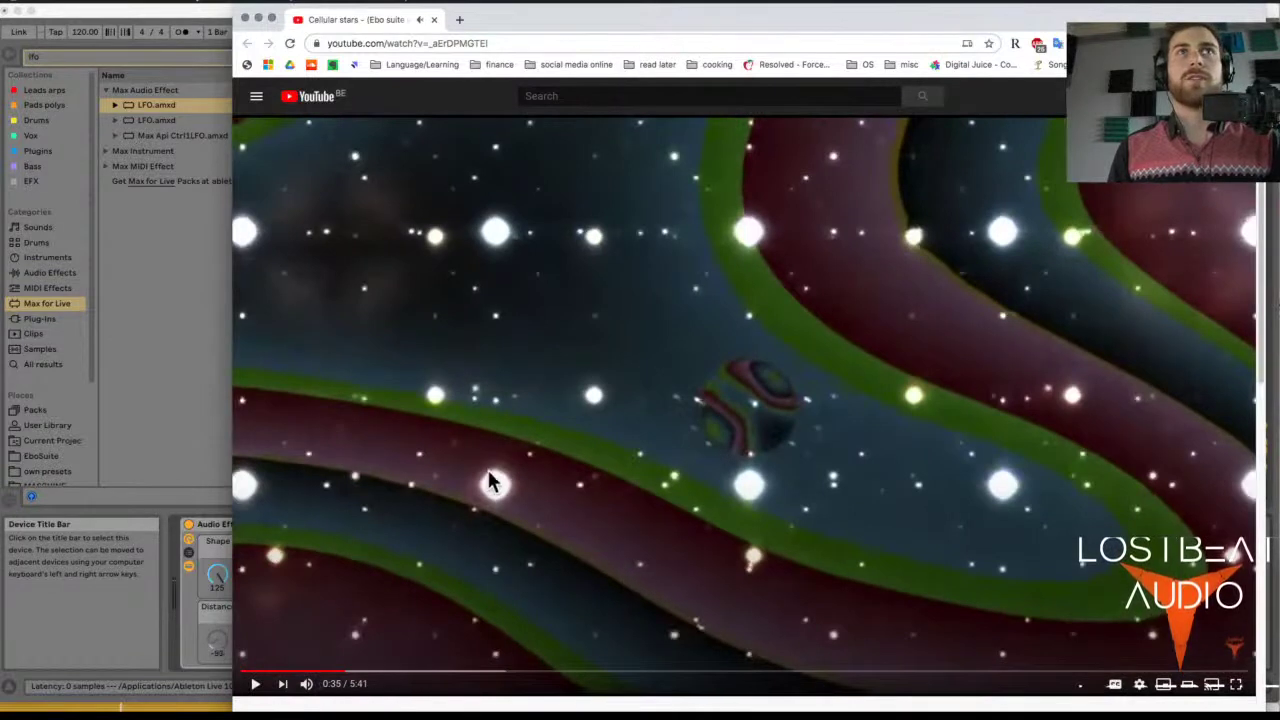
left_click(758, 393)
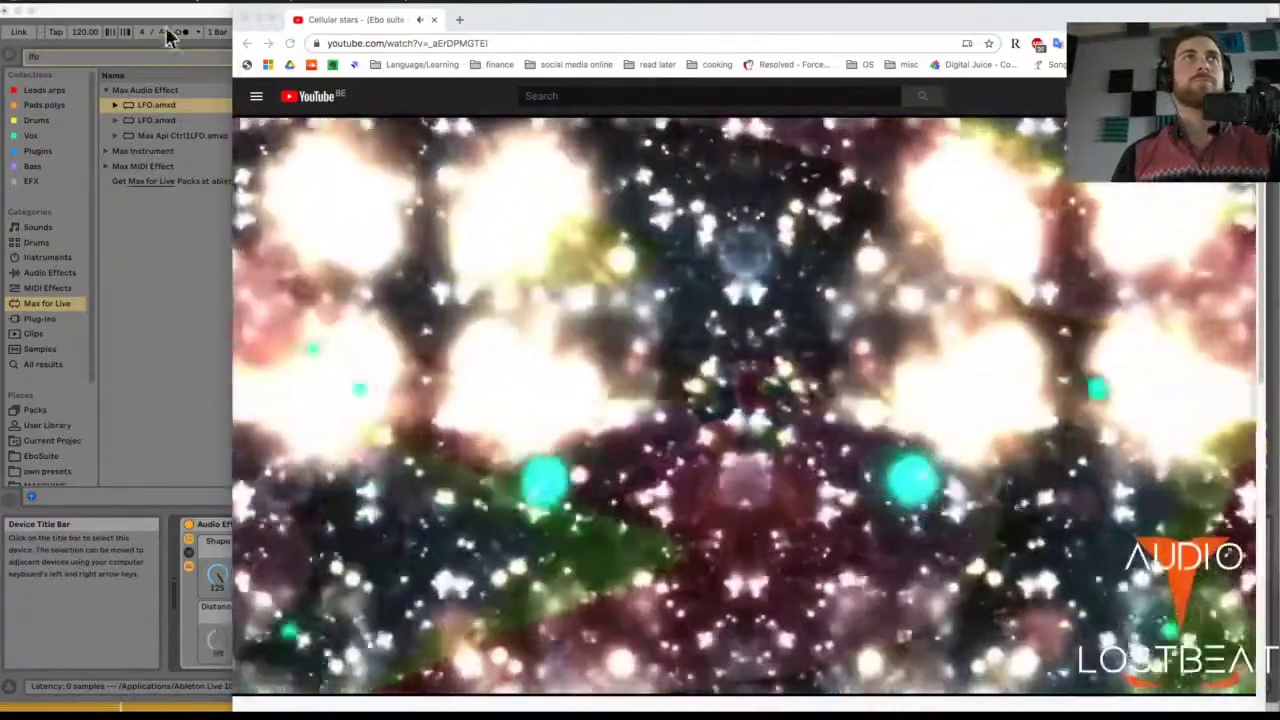
left_click(143, 20)
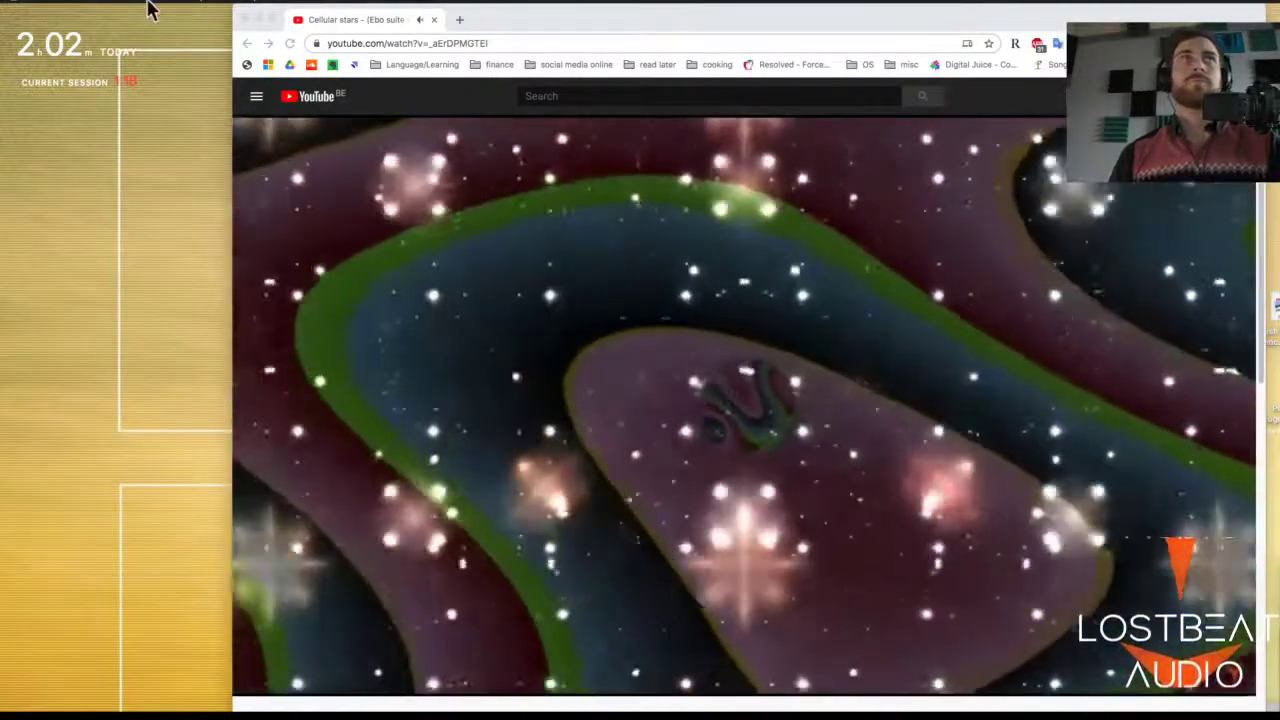
left_click(72, 5)
mouse_move(100, 37)
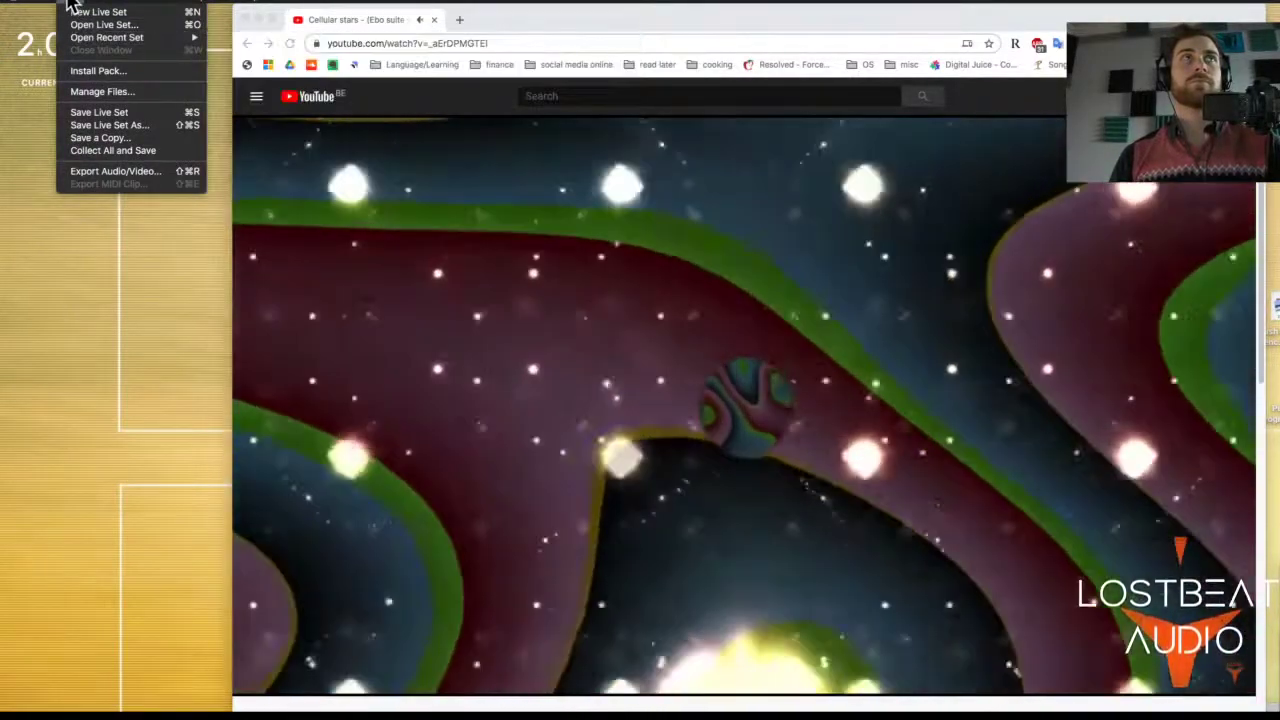
left_click(72, 5)
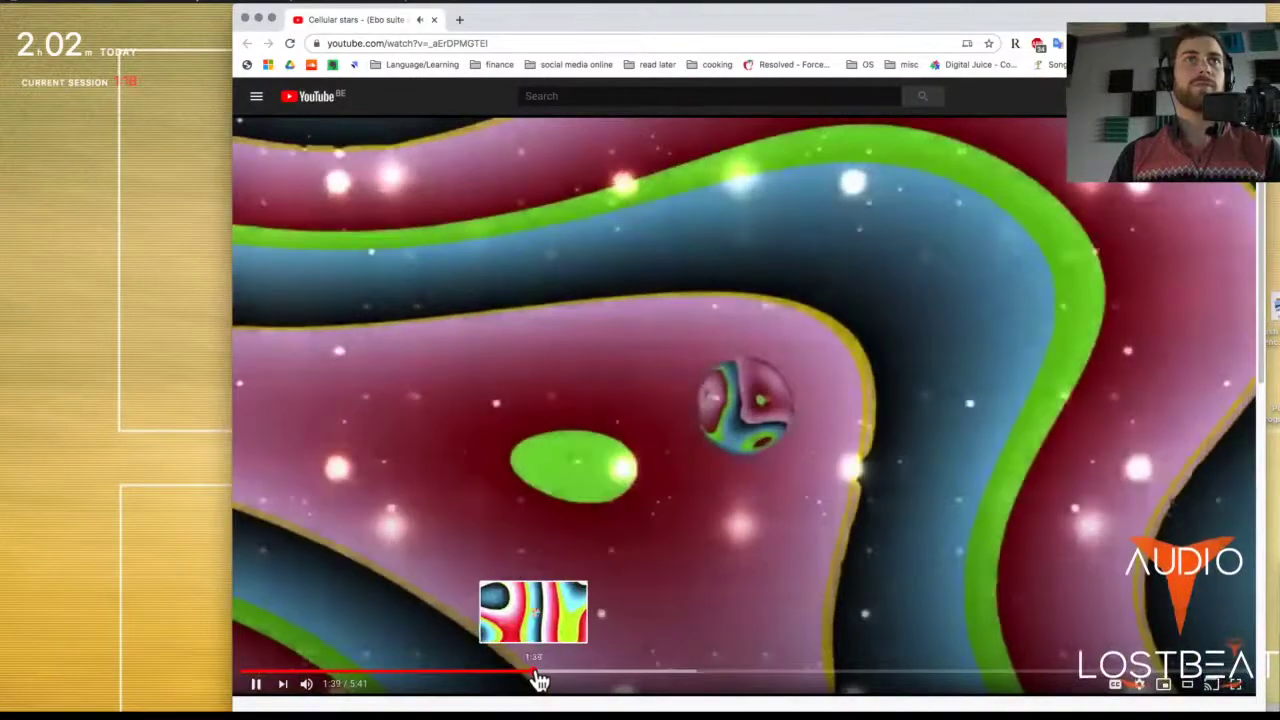
- Skip ahead through the Cellular stars video to 3:56 and pause it at 3:58
left_click(534, 679)
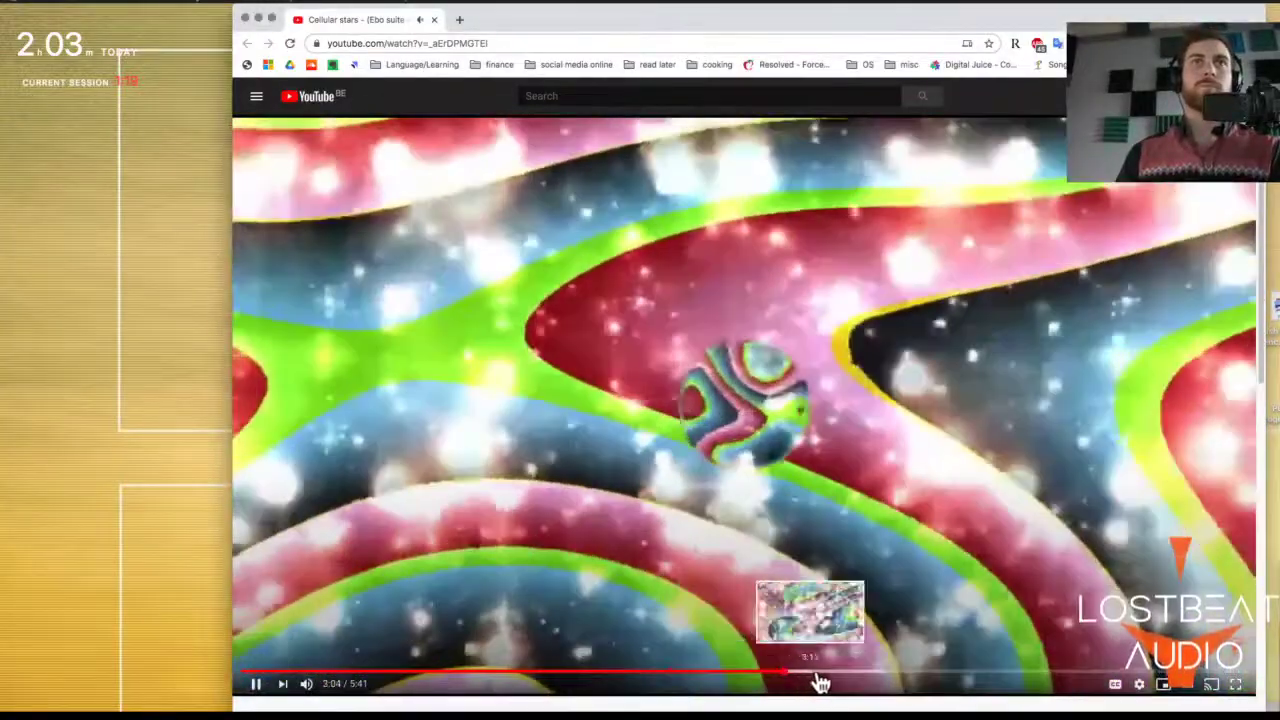
left_click(786, 673)
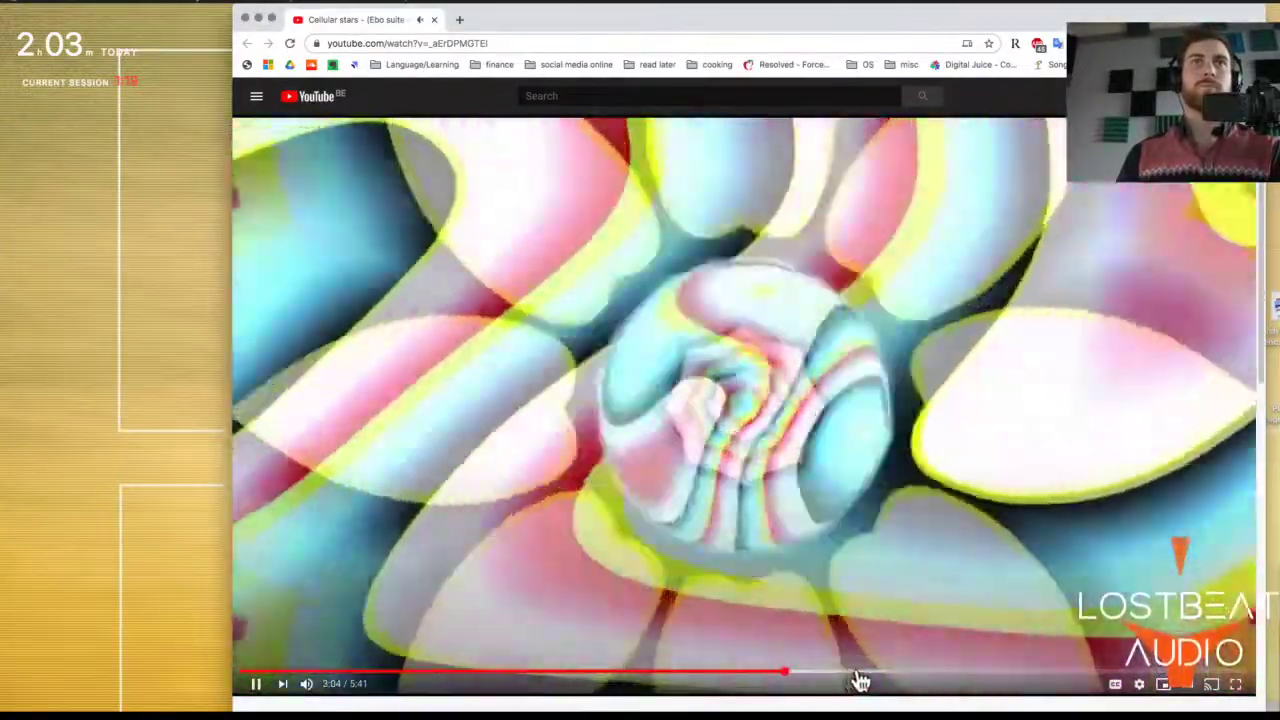
left_click(871, 673)
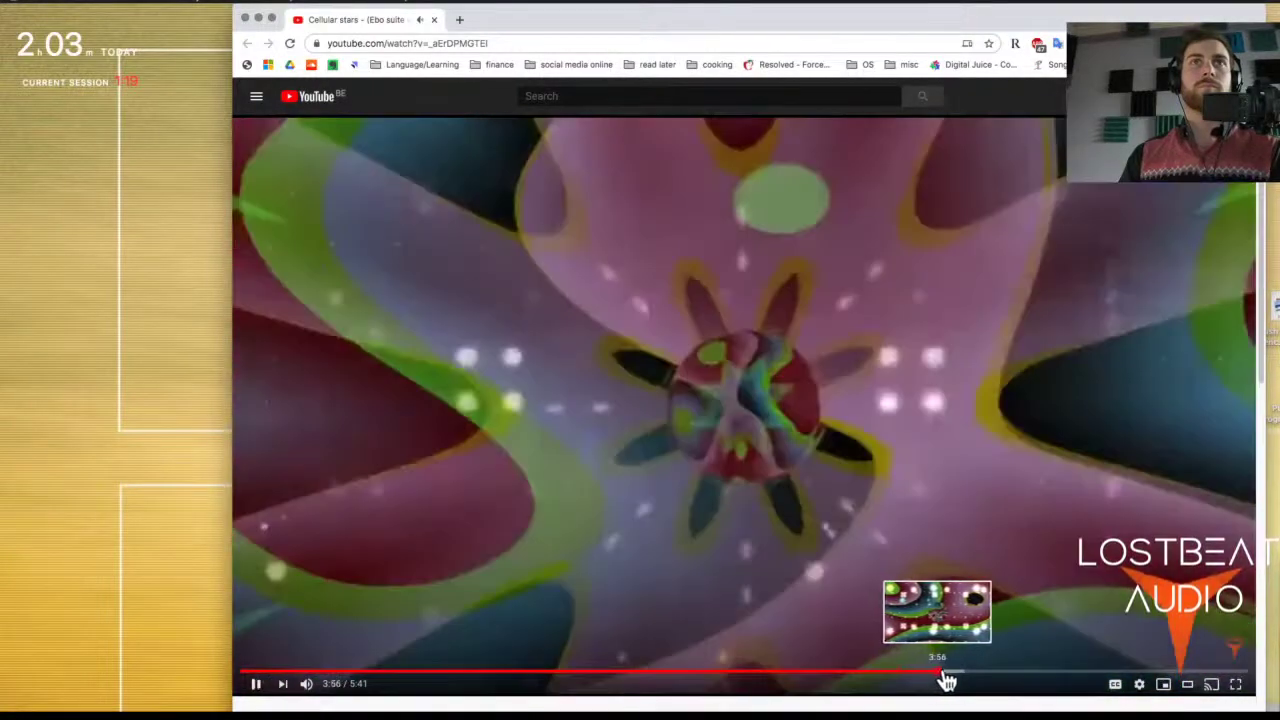
left_click(941, 677)
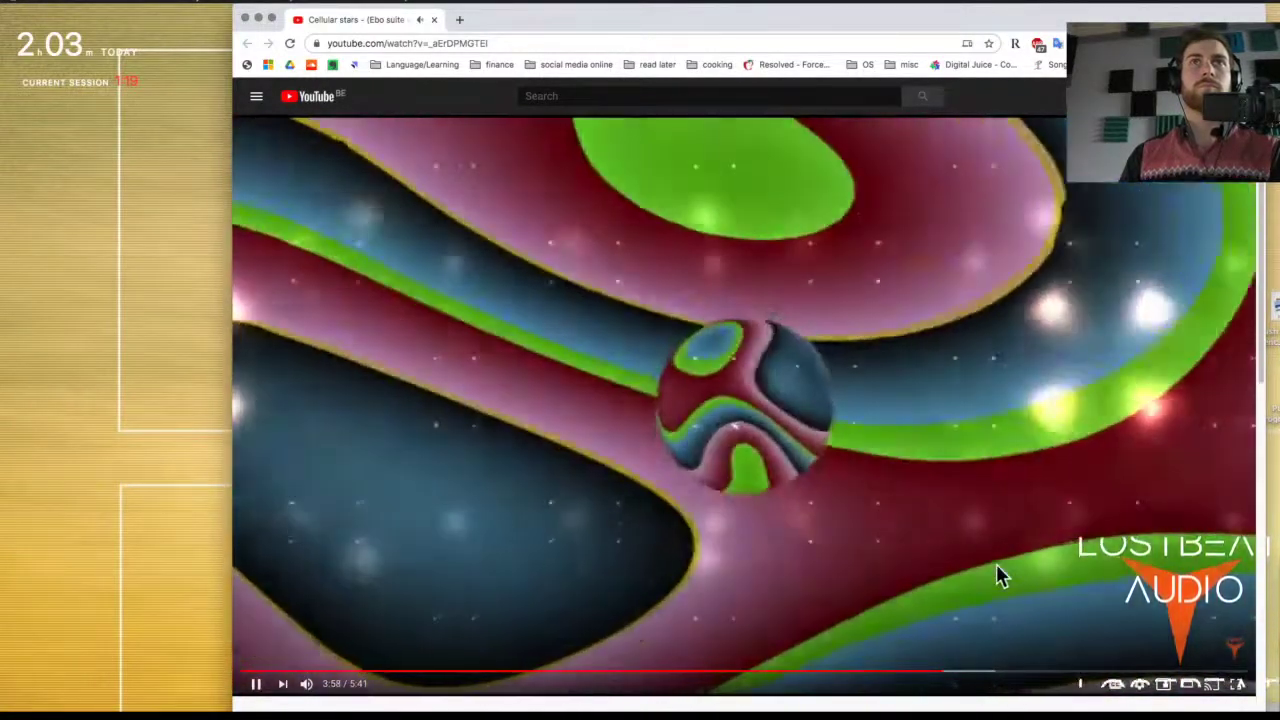
left_click(1020, 578)
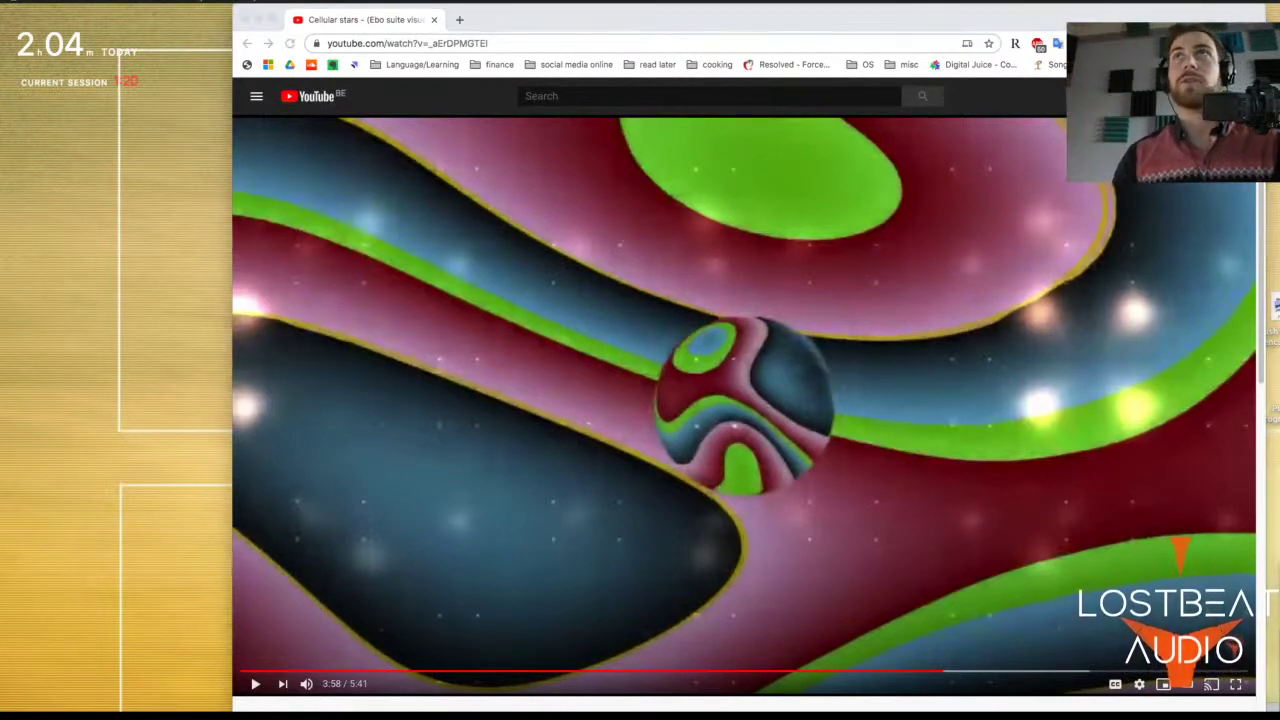
- Open the recent Live set 3-22-20 Ebosuite test1.als and switch to Ableton Live
left_click(88, 12)
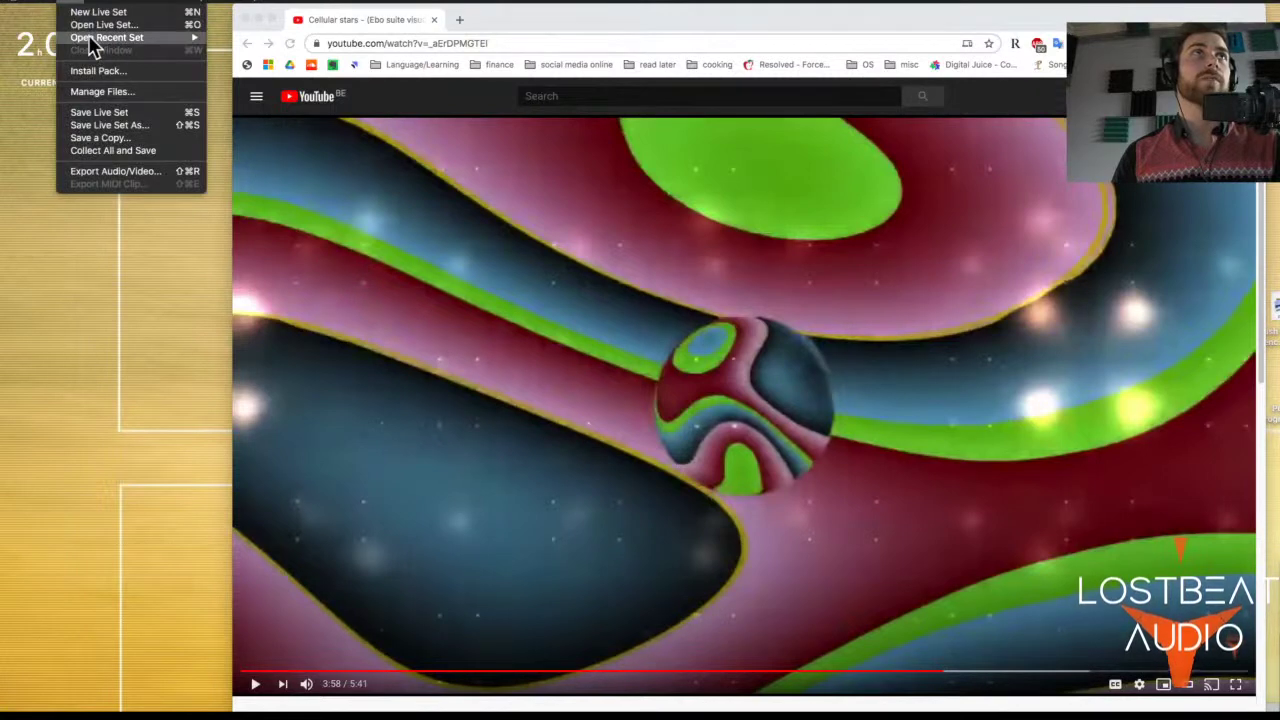
mouse_move(100, 37)
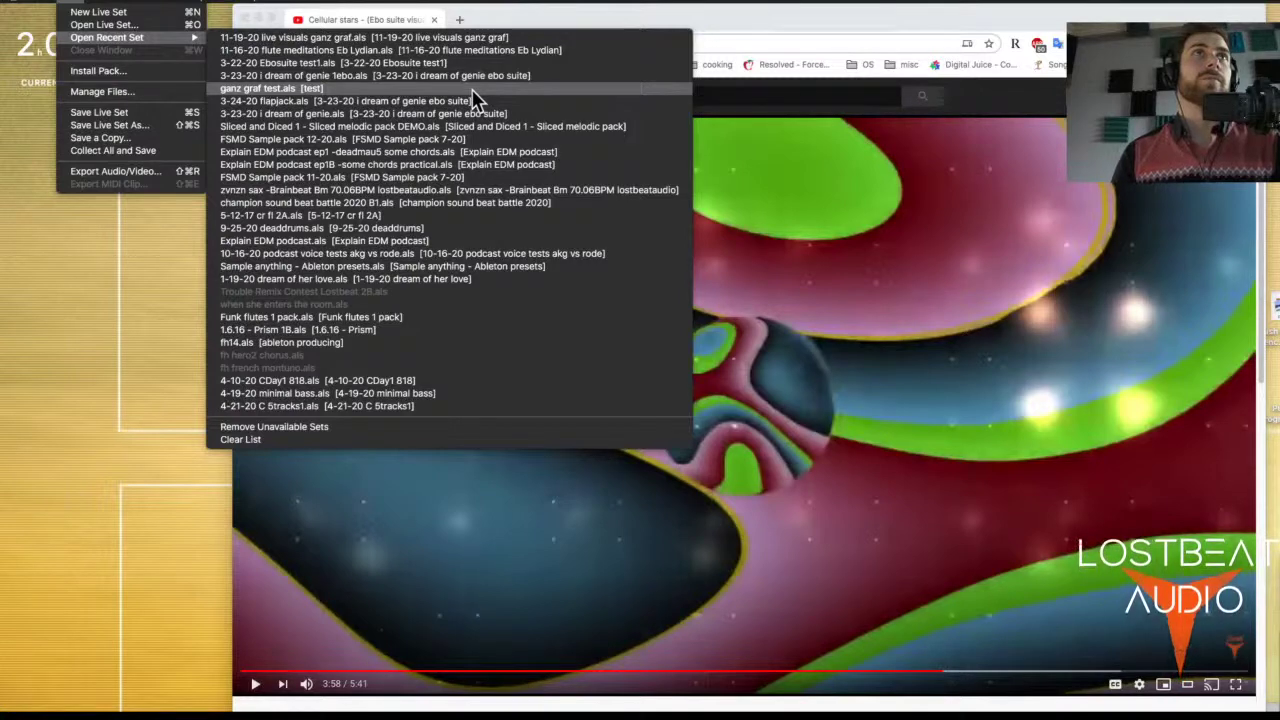
left_click(420, 65)
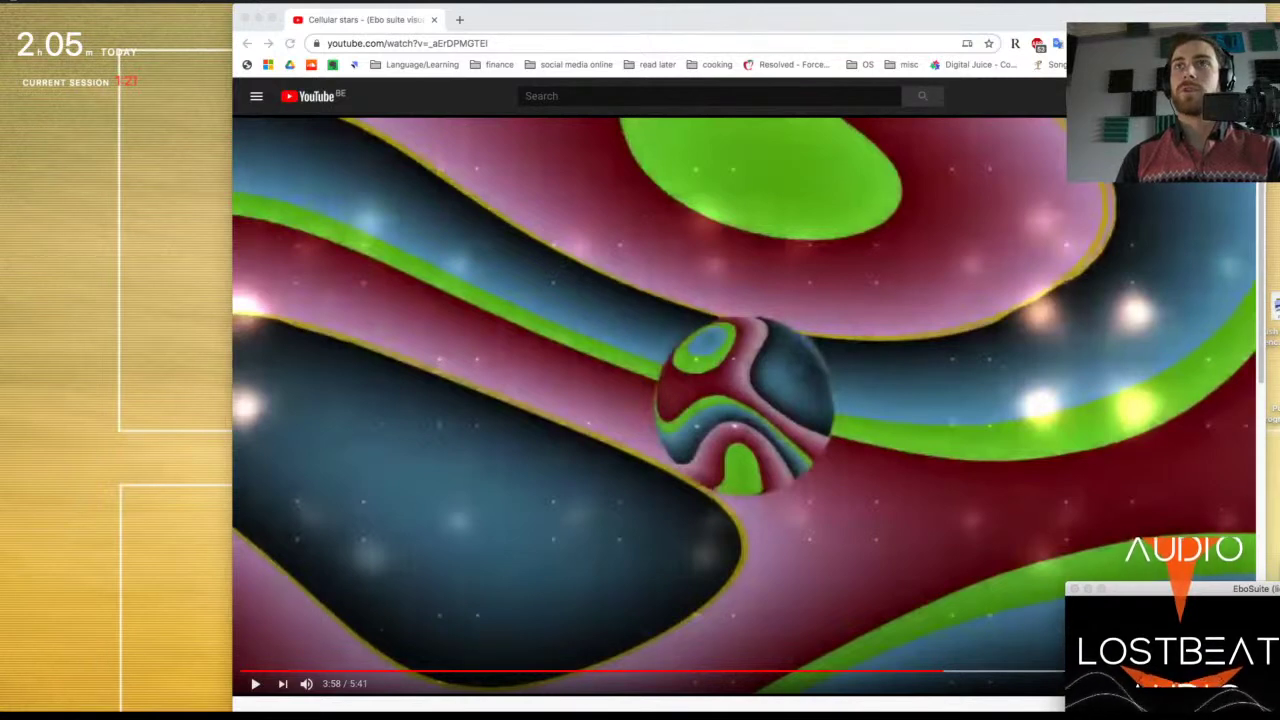
key("super+Tab")
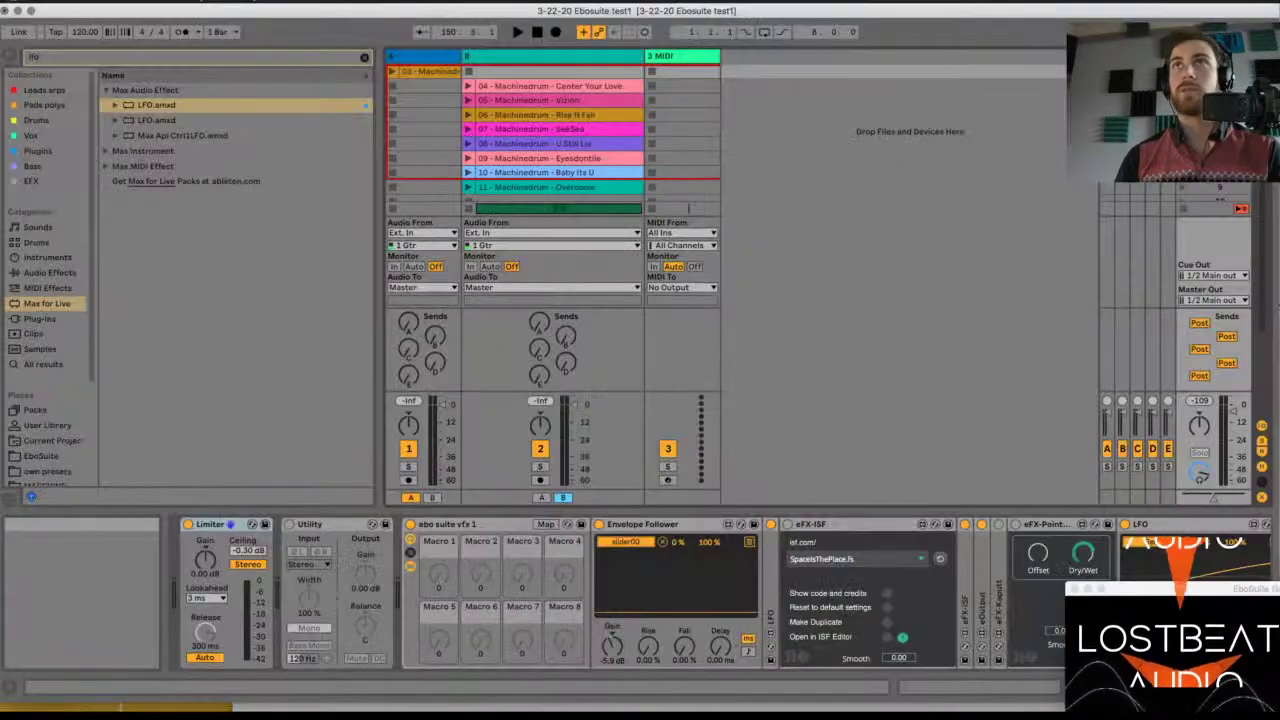
- Move the EboSuite output window over the mixer area, glance at the browser video and return to Ableton Live
left_click_drag(1262, 592, 880, 245)
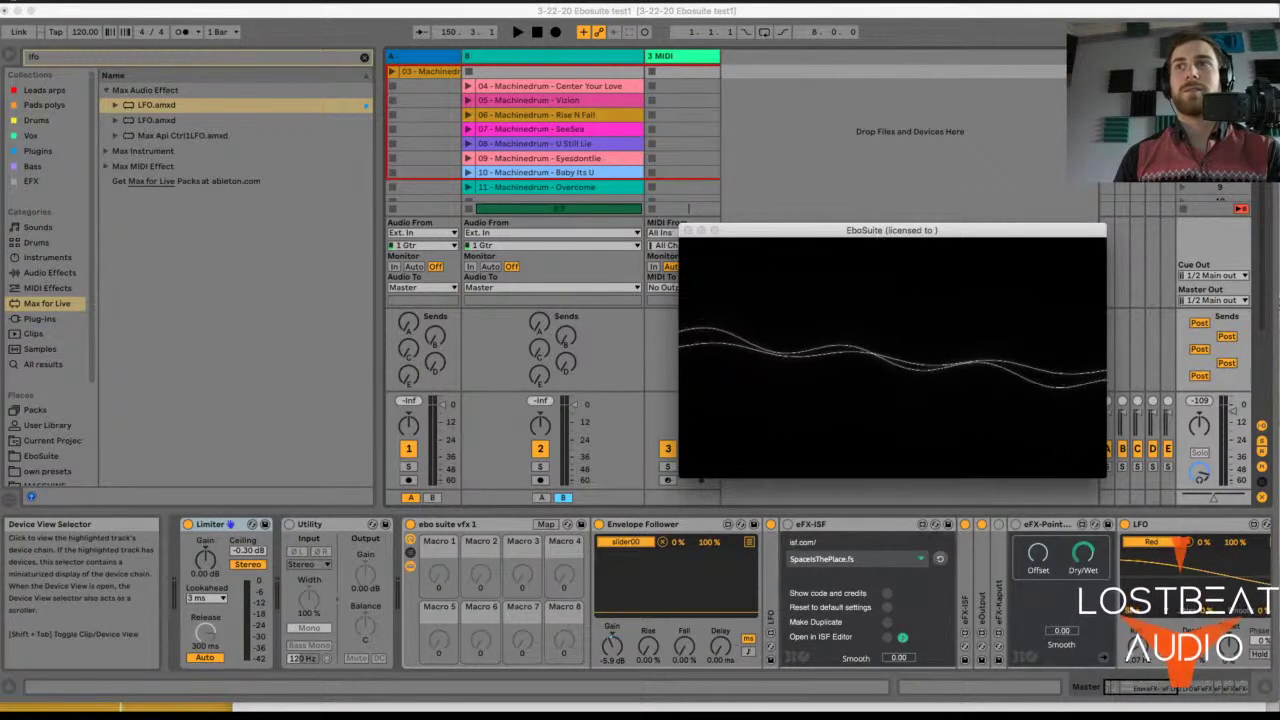
key("super+Tab")
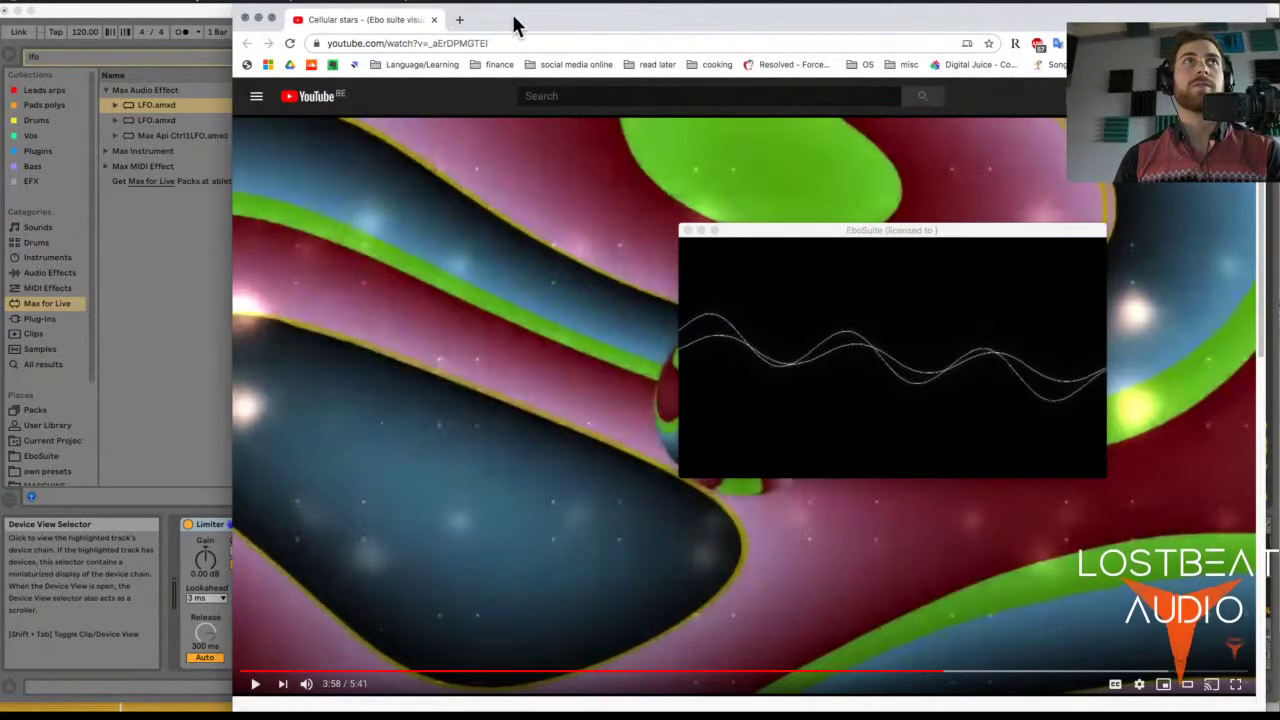
key("super+Tab")
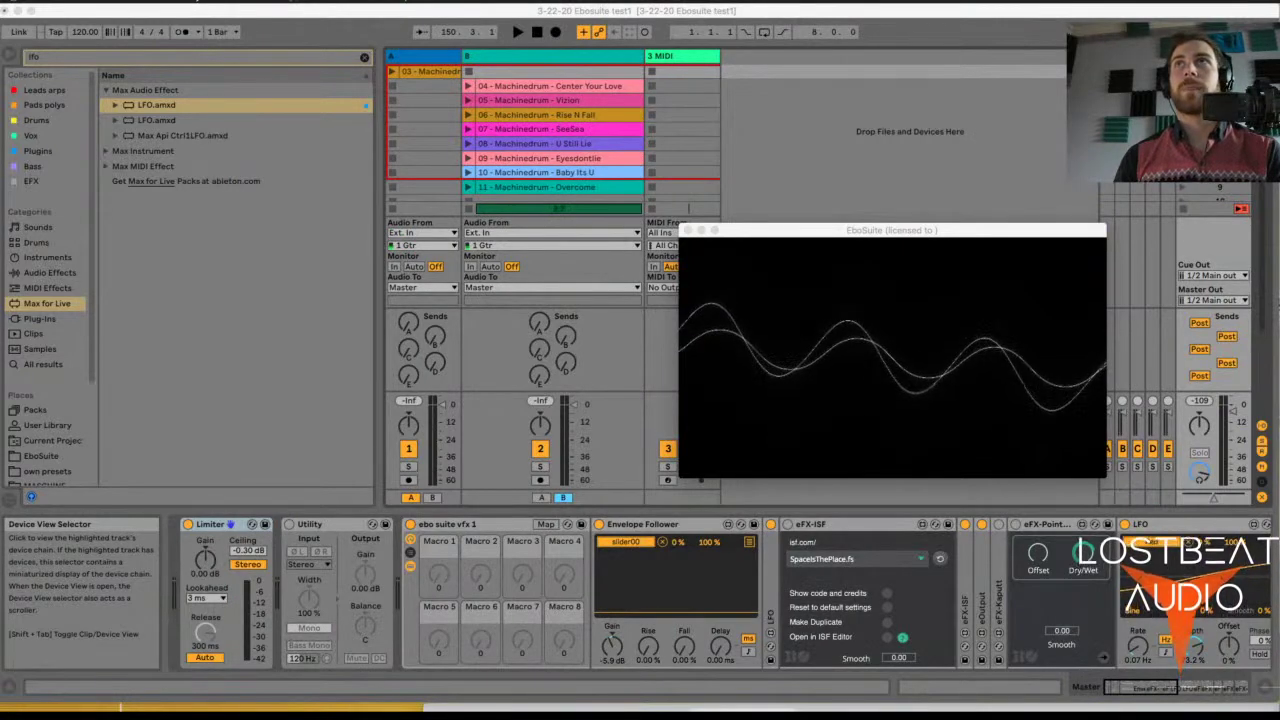
- Move the EboSuite output window up over the session clips and enlarge it to cover most of the mixer
left_click(930, 343)
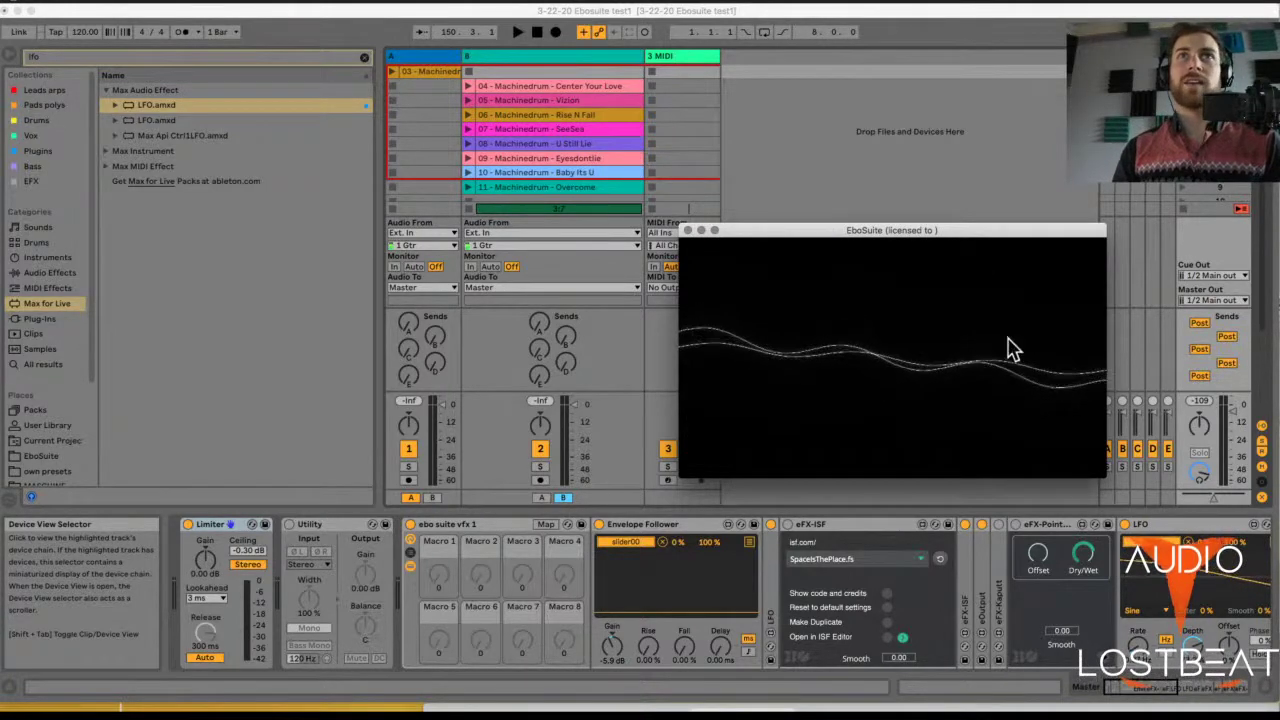
left_click_drag(900, 236, 803, 100)
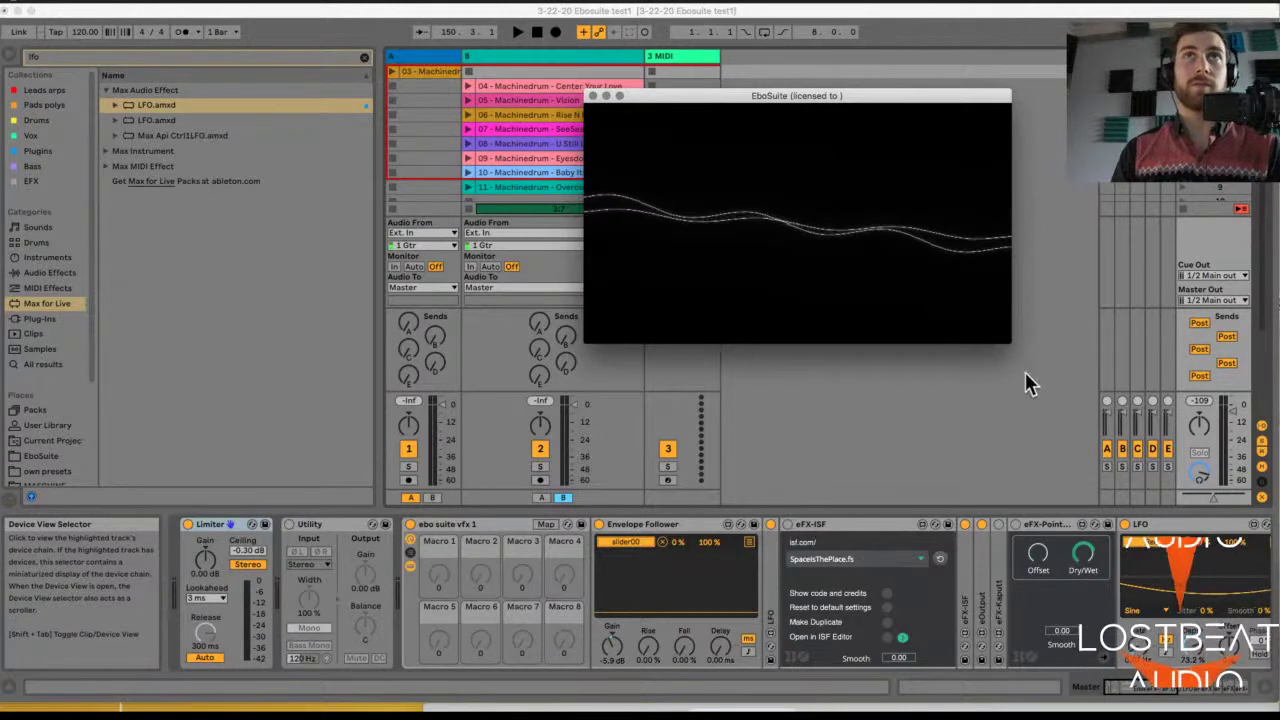
left_click_drag(1006, 340, 1167, 489)
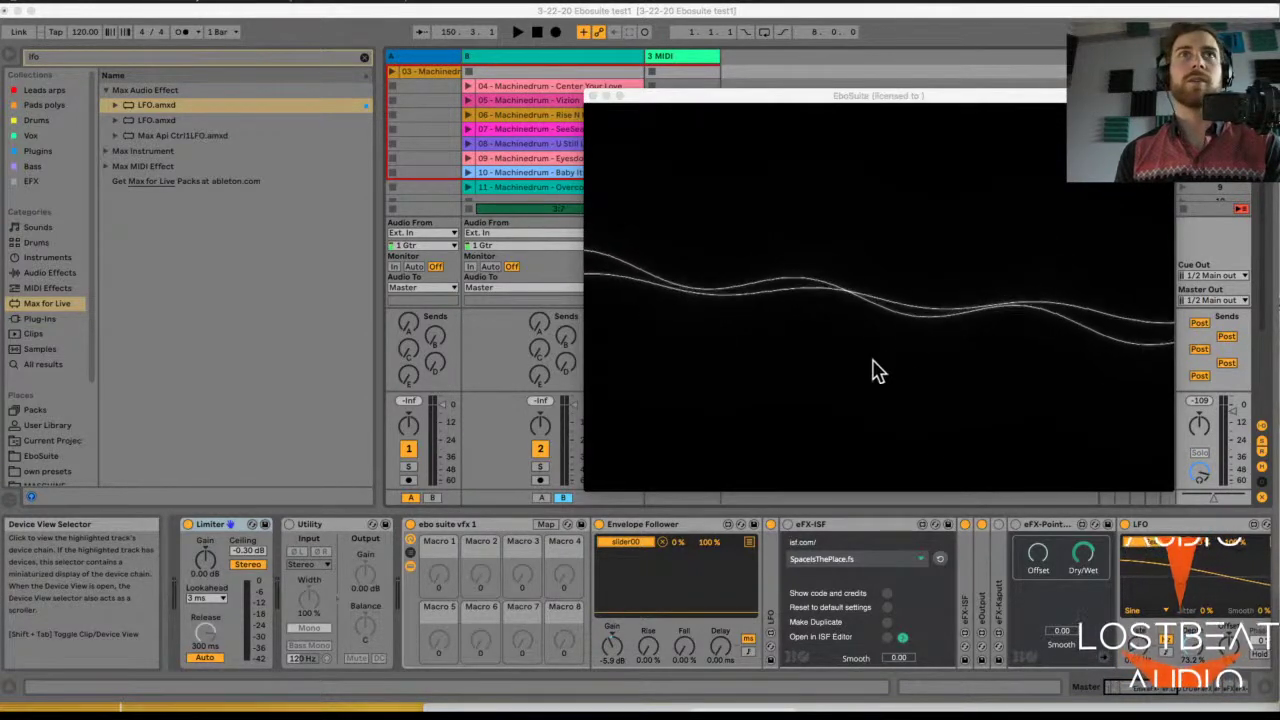
- Clear the lfo search from the browser and reposition the EboSuite output window so the device chain stays uncovered
left_click(824, 538)
left_click(824, 538)
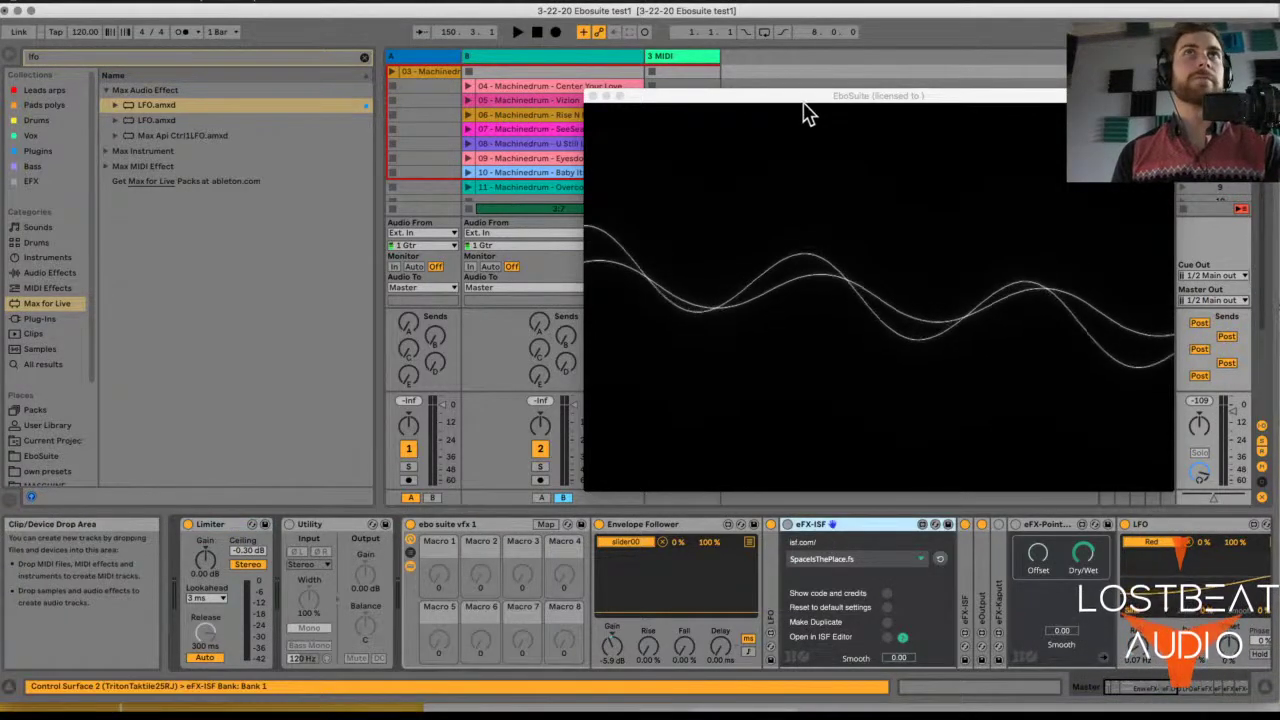
left_click_drag(806, 97, 798, 262)
left_click(364, 56)
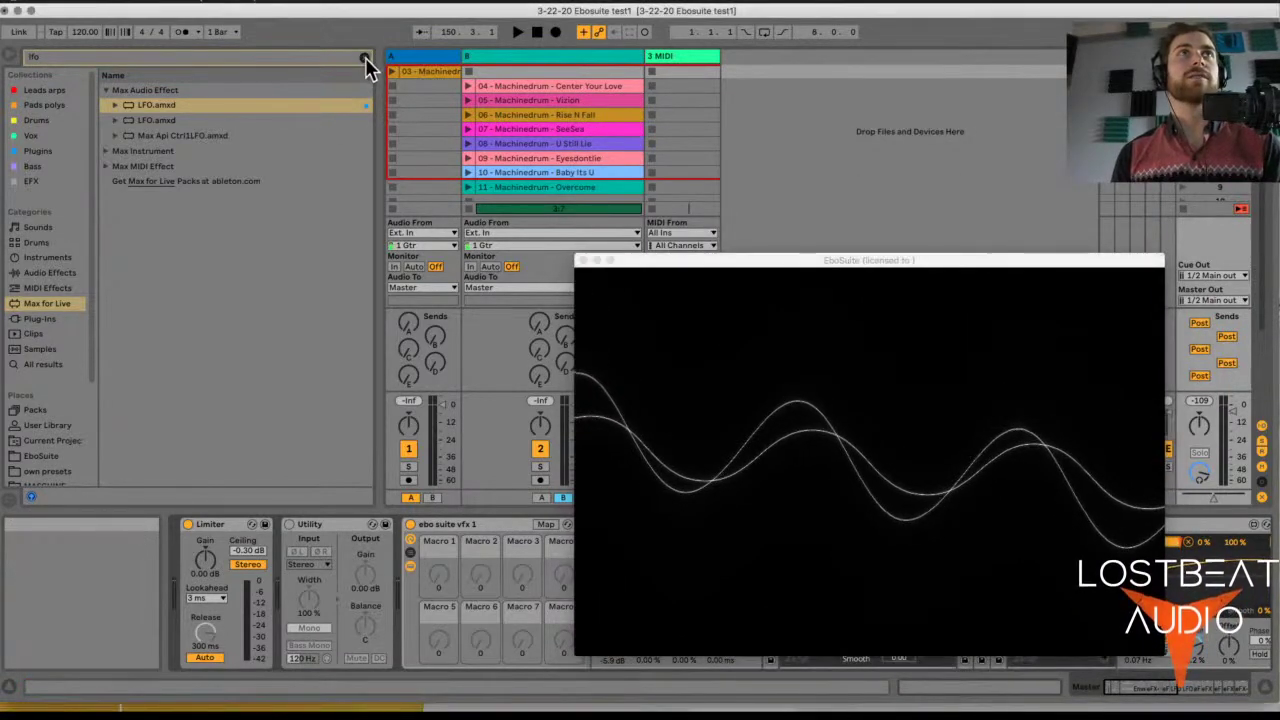
left_click(364, 58)
left_click_drag(814, 263, 773, 75)
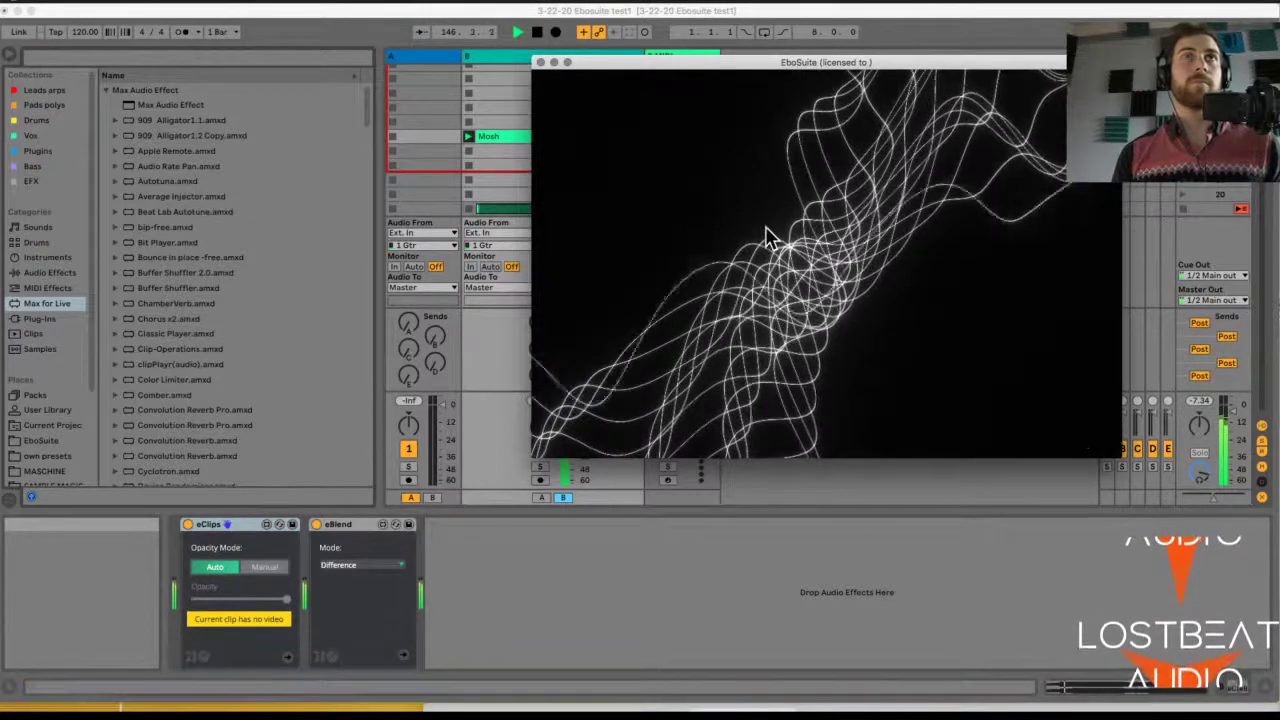
- Stop, restart and stop playback of the Mosh clip to compare the visuals with and without audio
key("space")
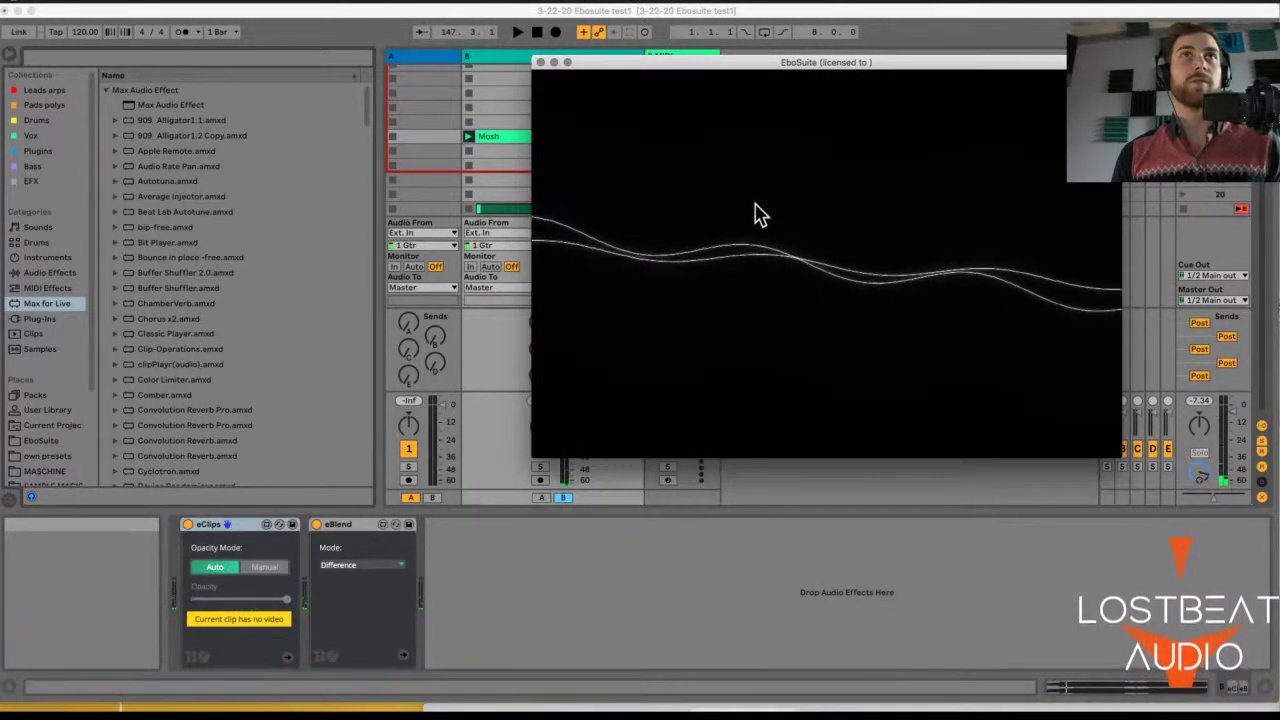
key("space")
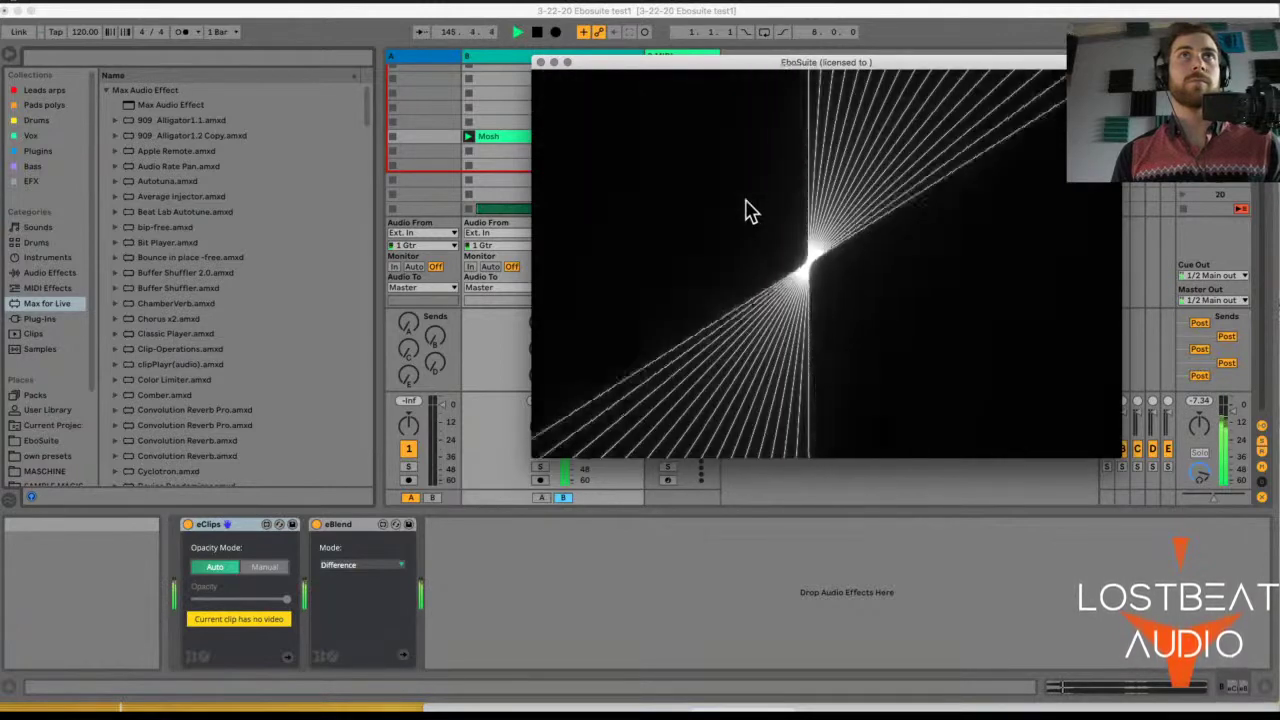
key("space")
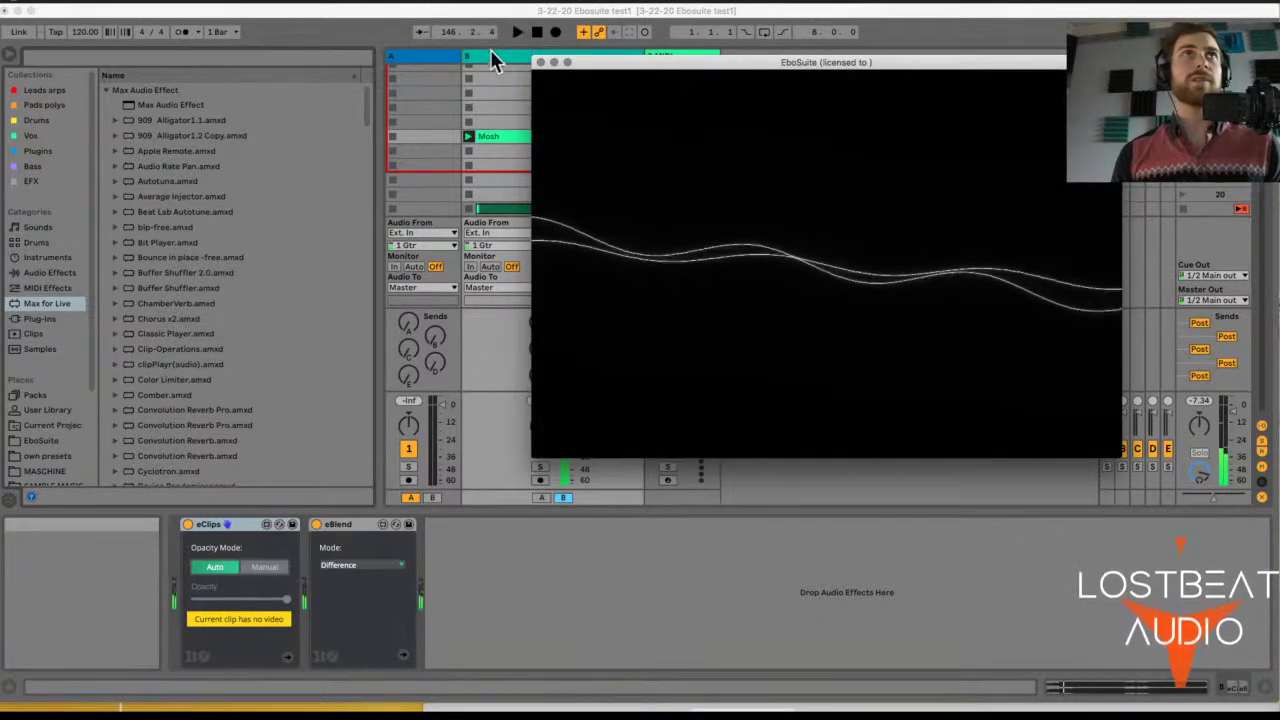
- Move the output window down off the track titles and display the master track's device chain
left_click(670, 57)
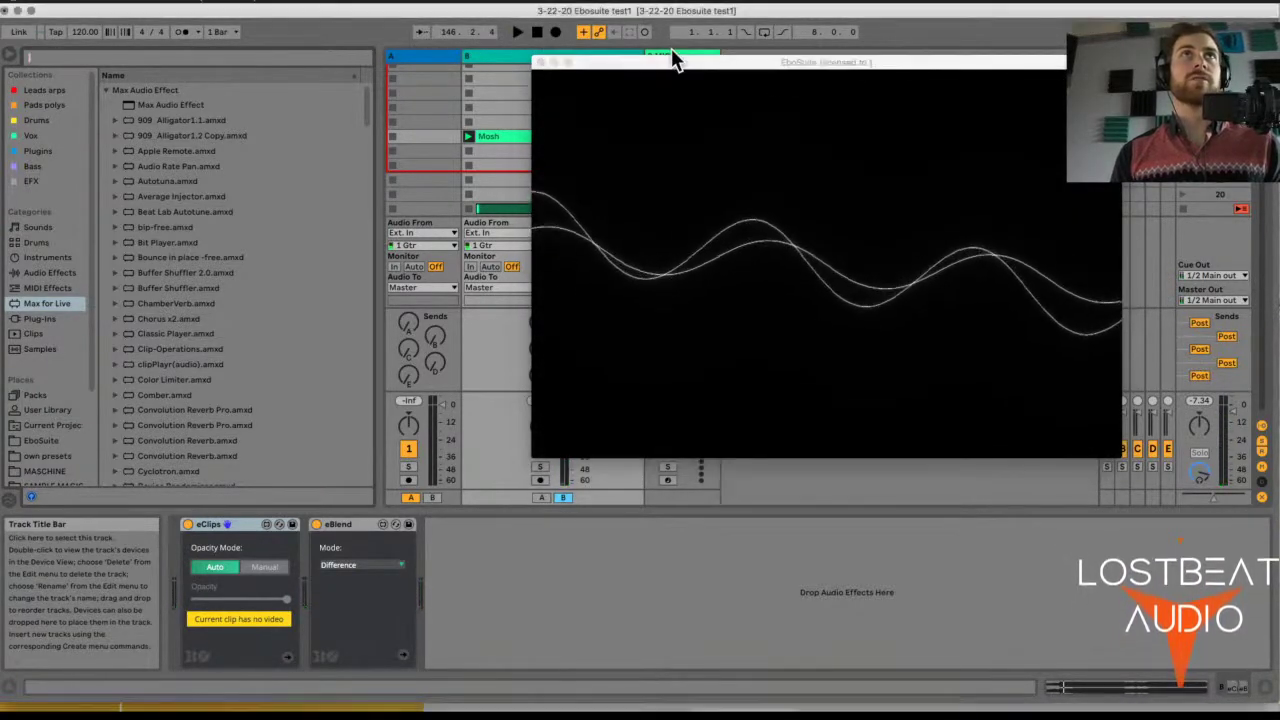
left_click(946, 58)
left_click(1210, 55)
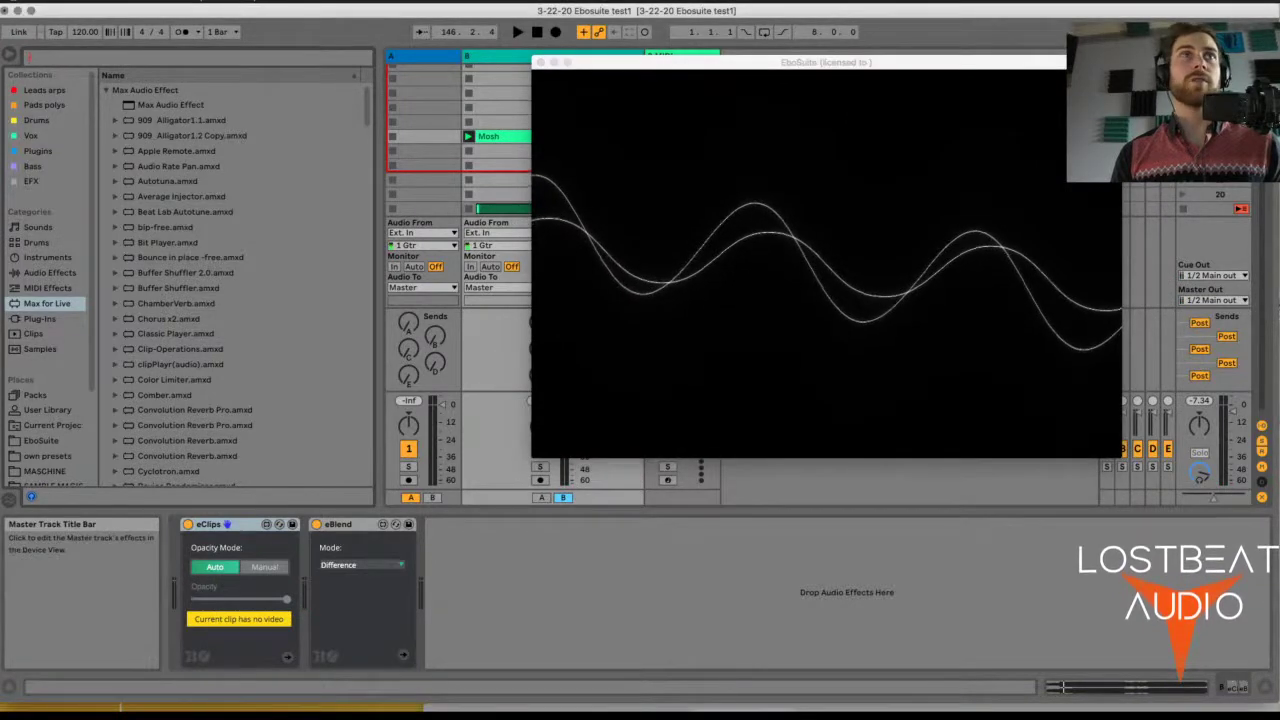
left_click(1140, 55)
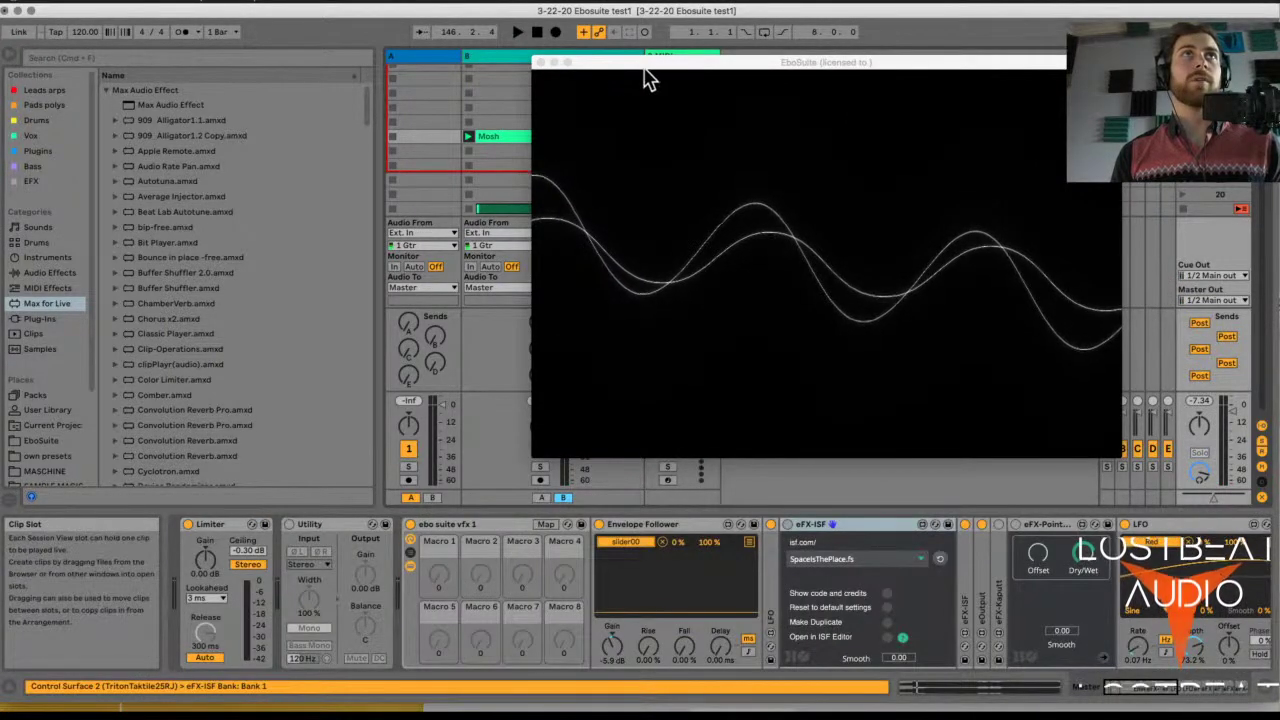
left_click_drag(648, 78, 648, 122)
left_click(587, 55)
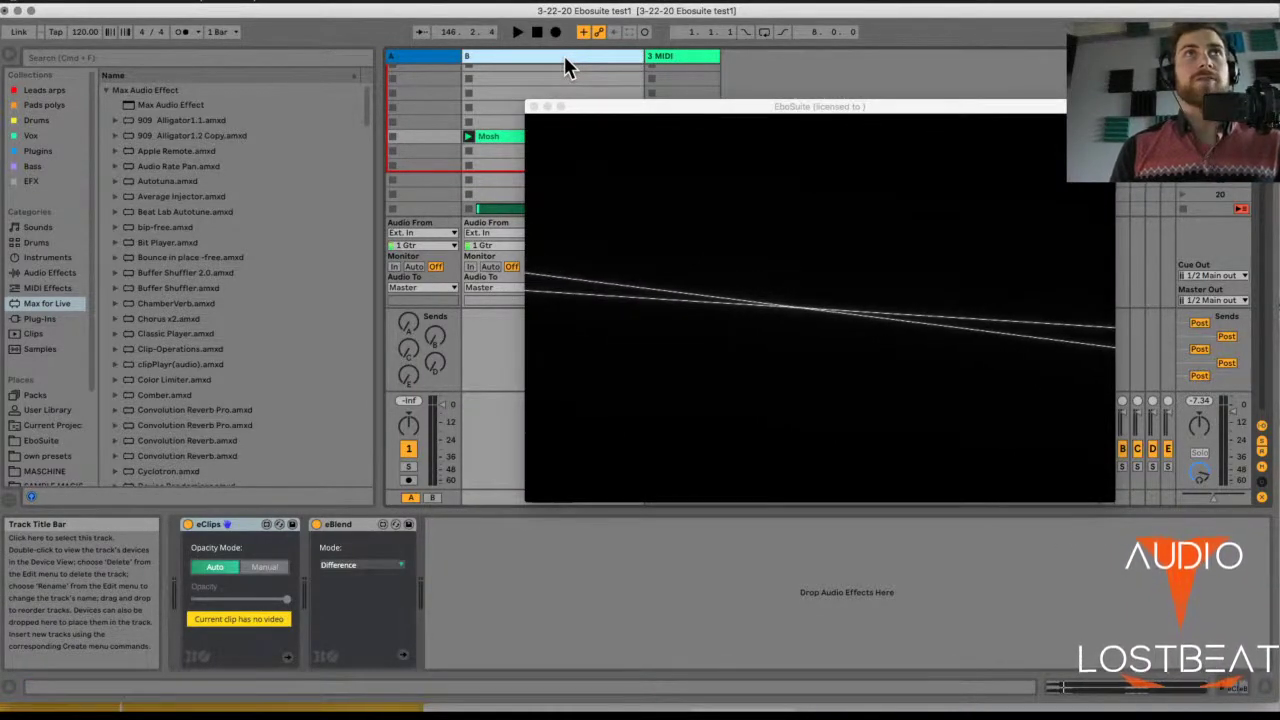
left_click(1212, 55)
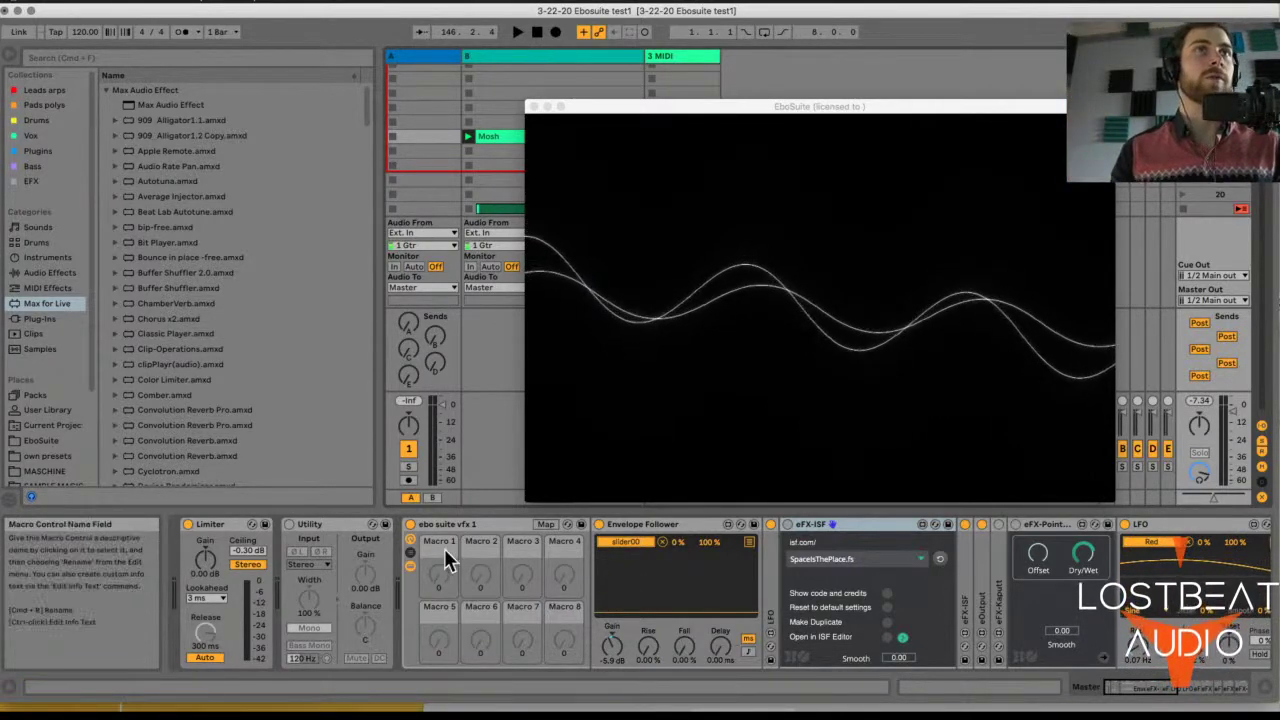
- Play the set briefly to watch the Envelope Follower drive the visuals, and stop it
key("space")
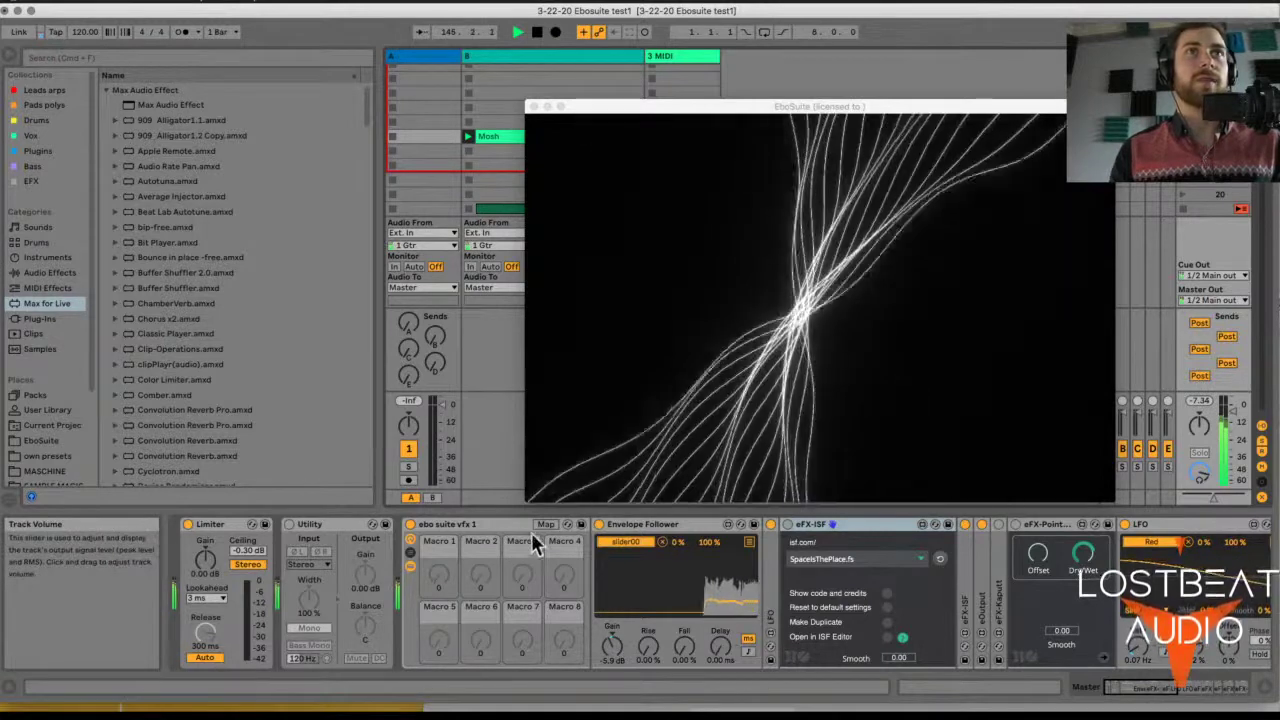
key("space")
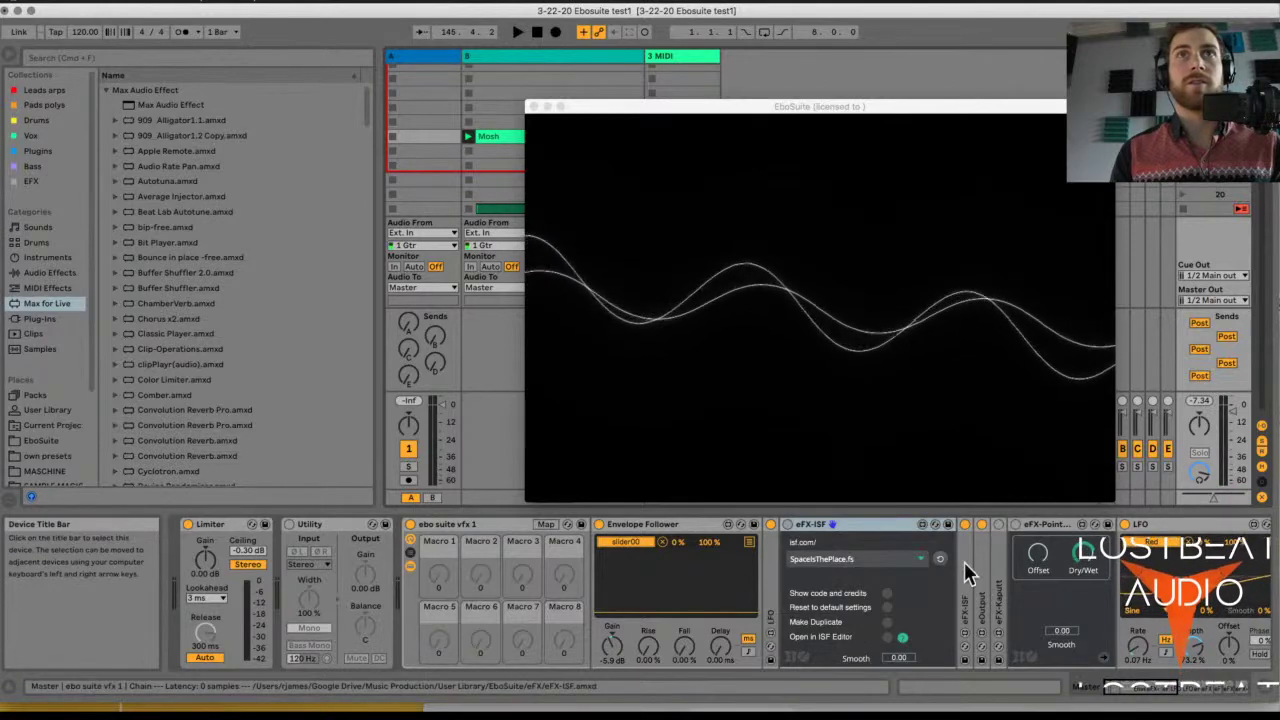
- Unfold the second eFX-ISF device on the master track and load the MagnifyingMarble2.fs shader in it
key("super+d")
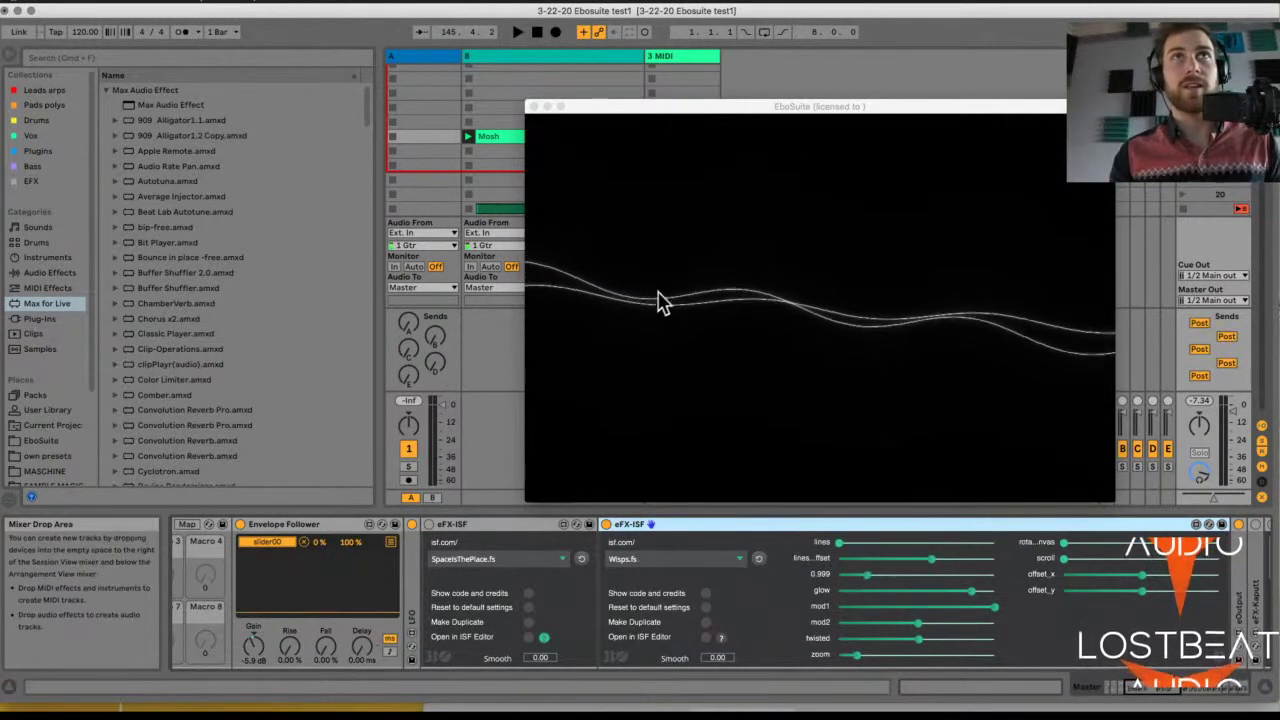
left_click(740, 560)
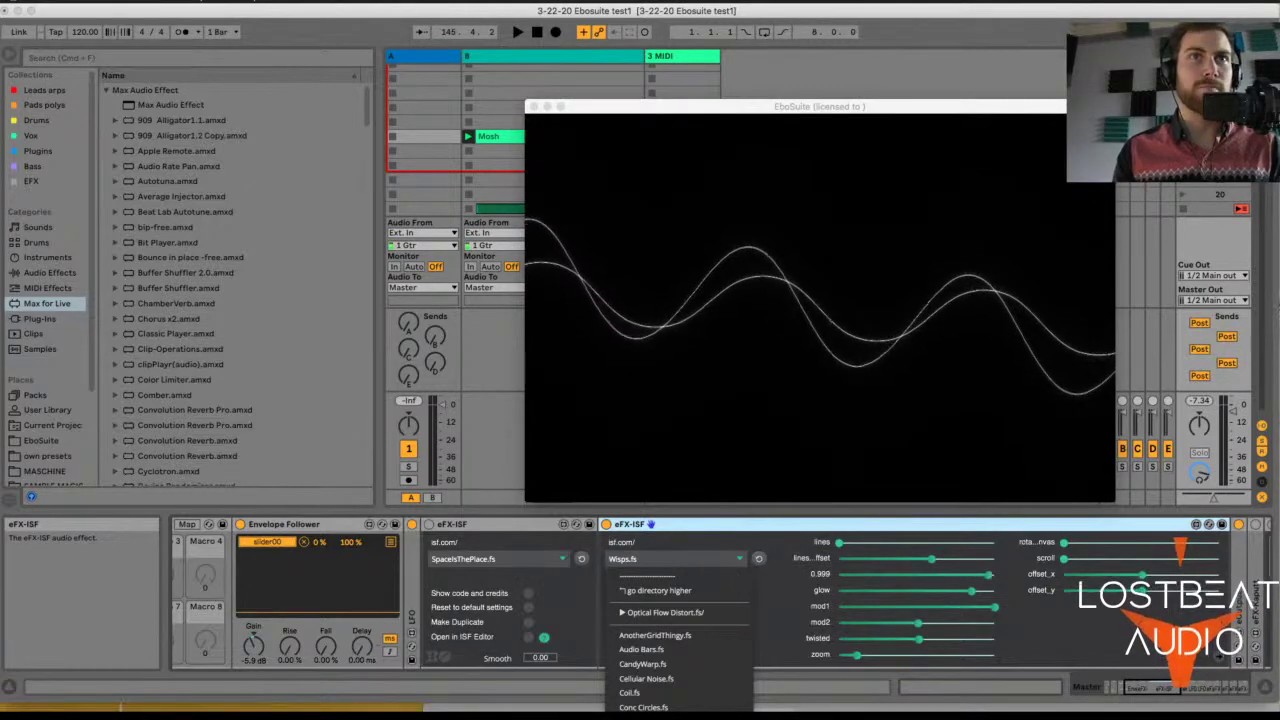
key("Return")
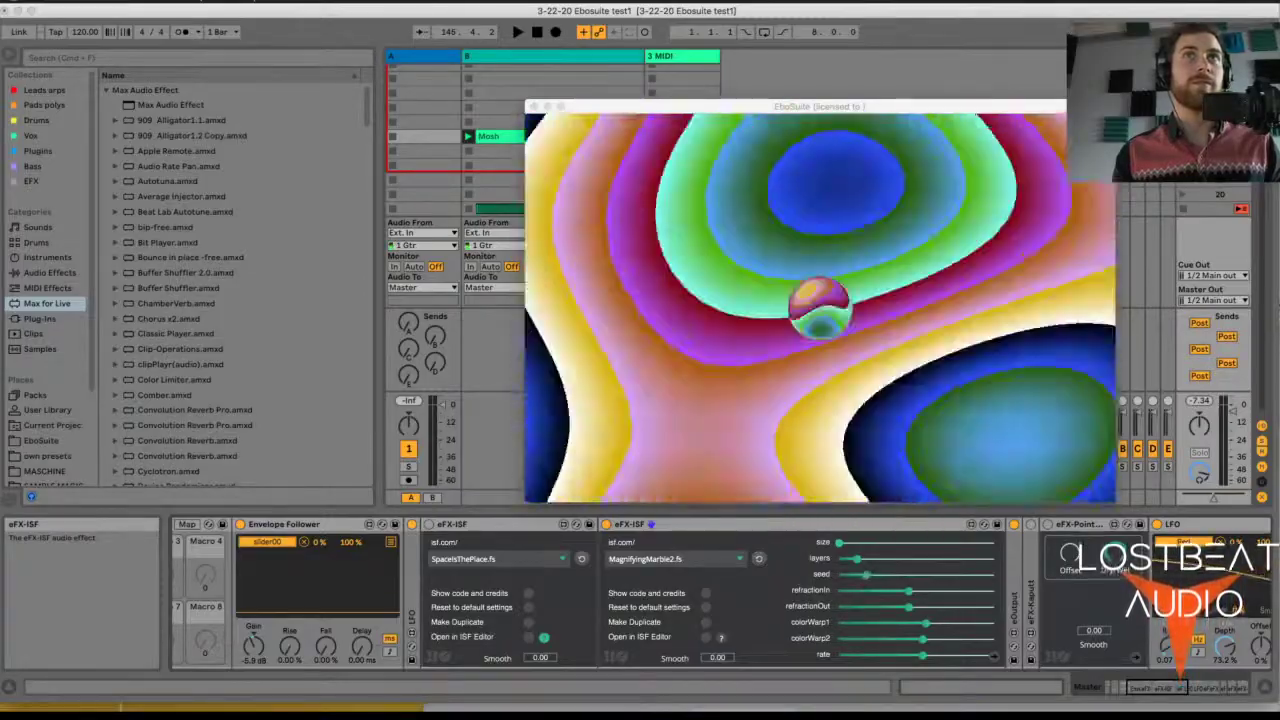
- Play the set, lower the Envelope Follower's gain to 1.1 dB and stop playback
key("space")
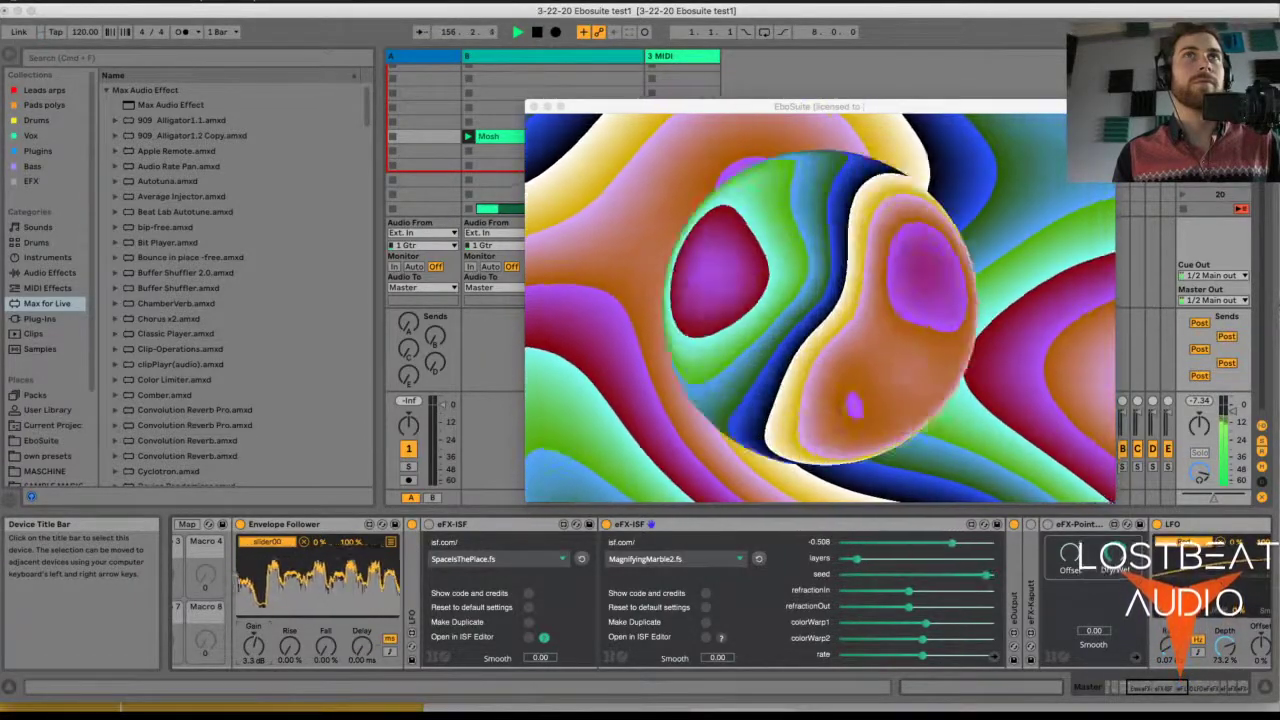
left_click_drag(253, 645, 251, 647)
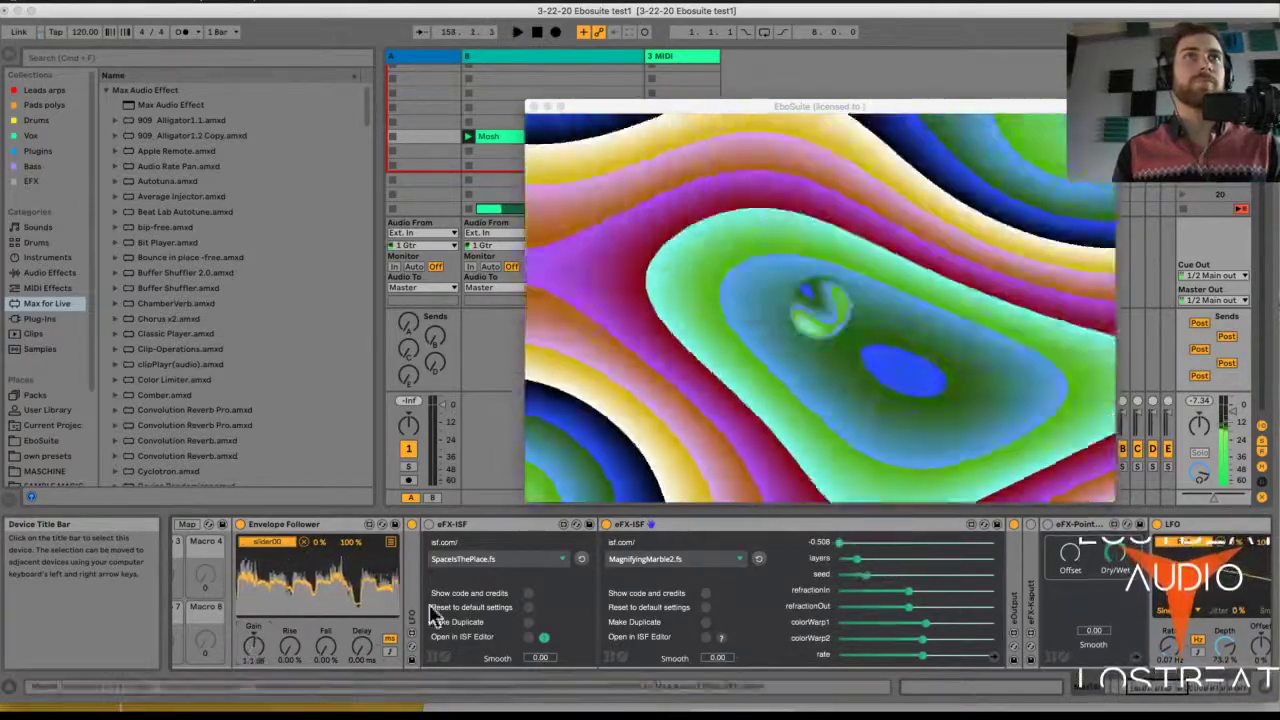
key("space")
- Fold the eFX-ISF device holding SpaceIsThePlace.fs and load AnotherGridThingy.fs in the other eFX-ISF device
left_click(530, 538)
key("Delete")
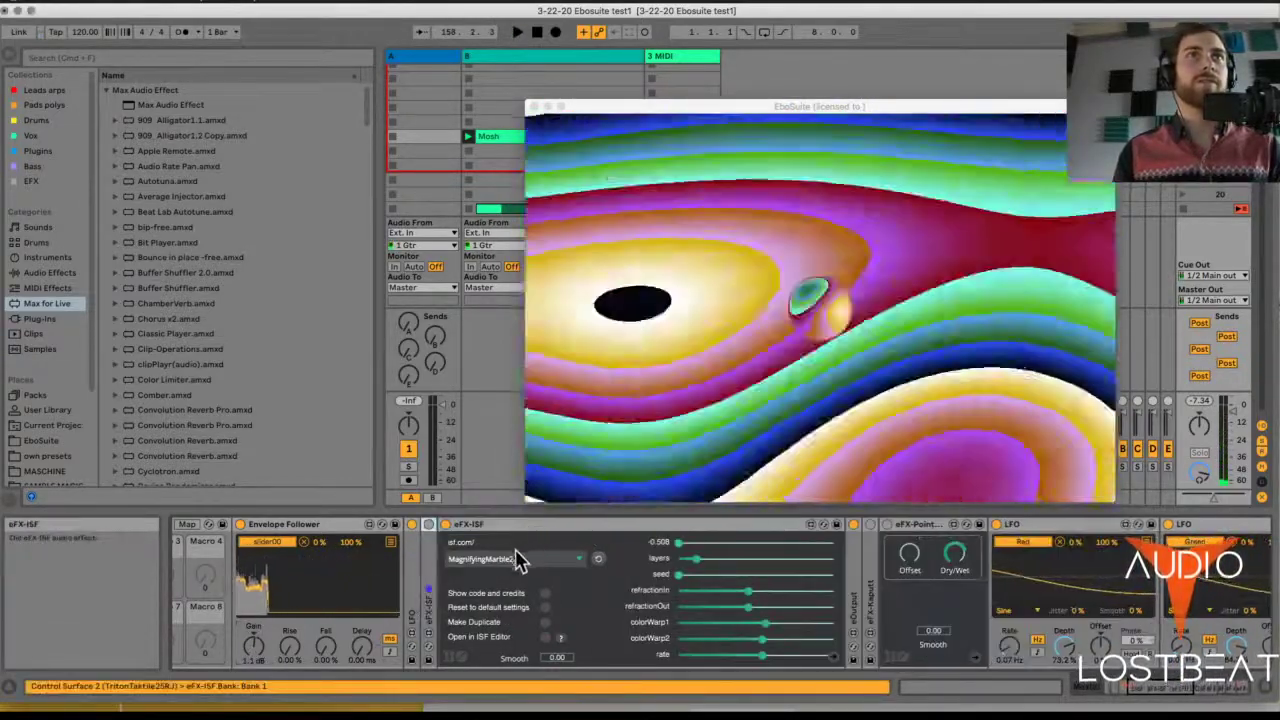
left_click(520, 558)
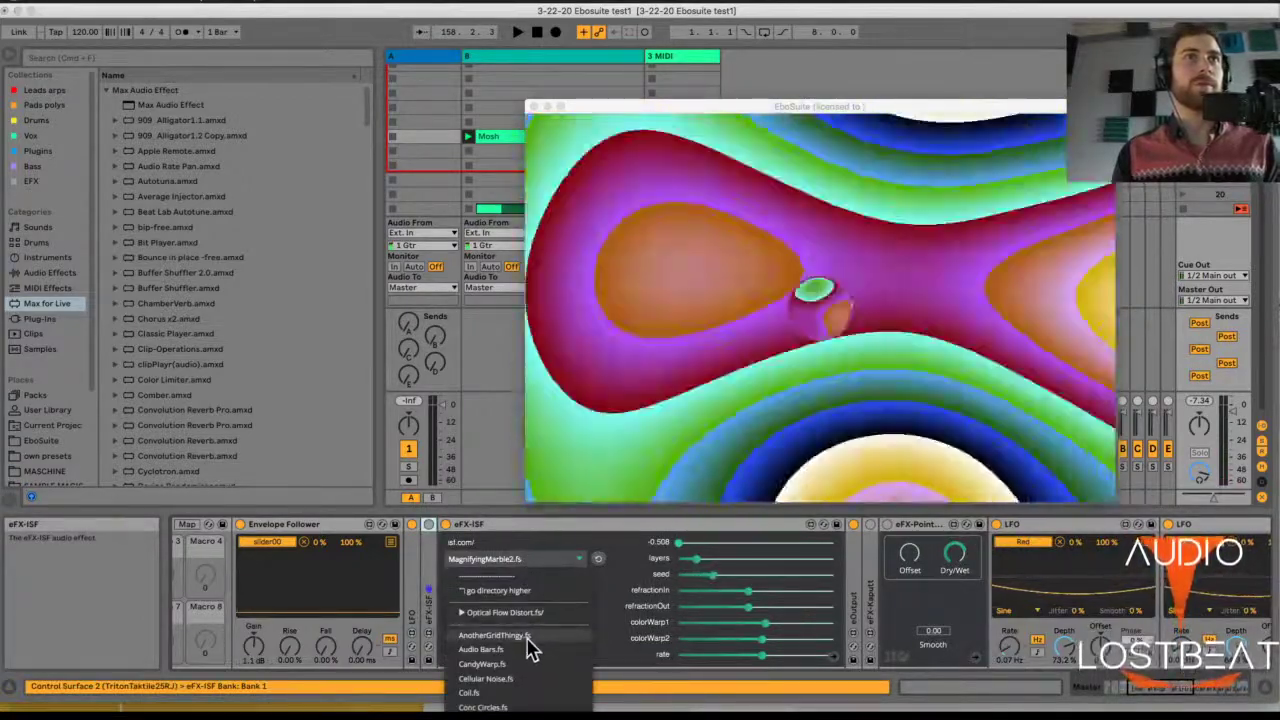
left_click(530, 636)
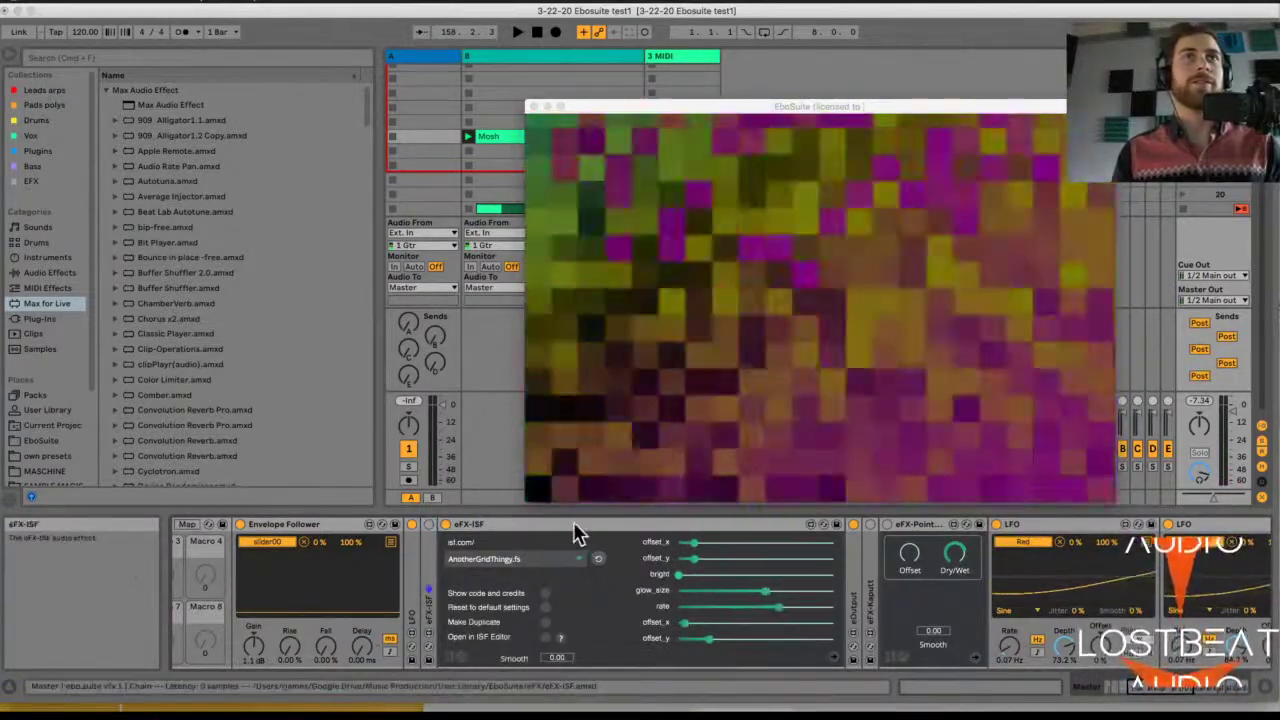
- Load the GreatBallOfFire.fs shader and adjust its horizontal offset and rotation to bring the fireball into the picture
left_click(520, 560)
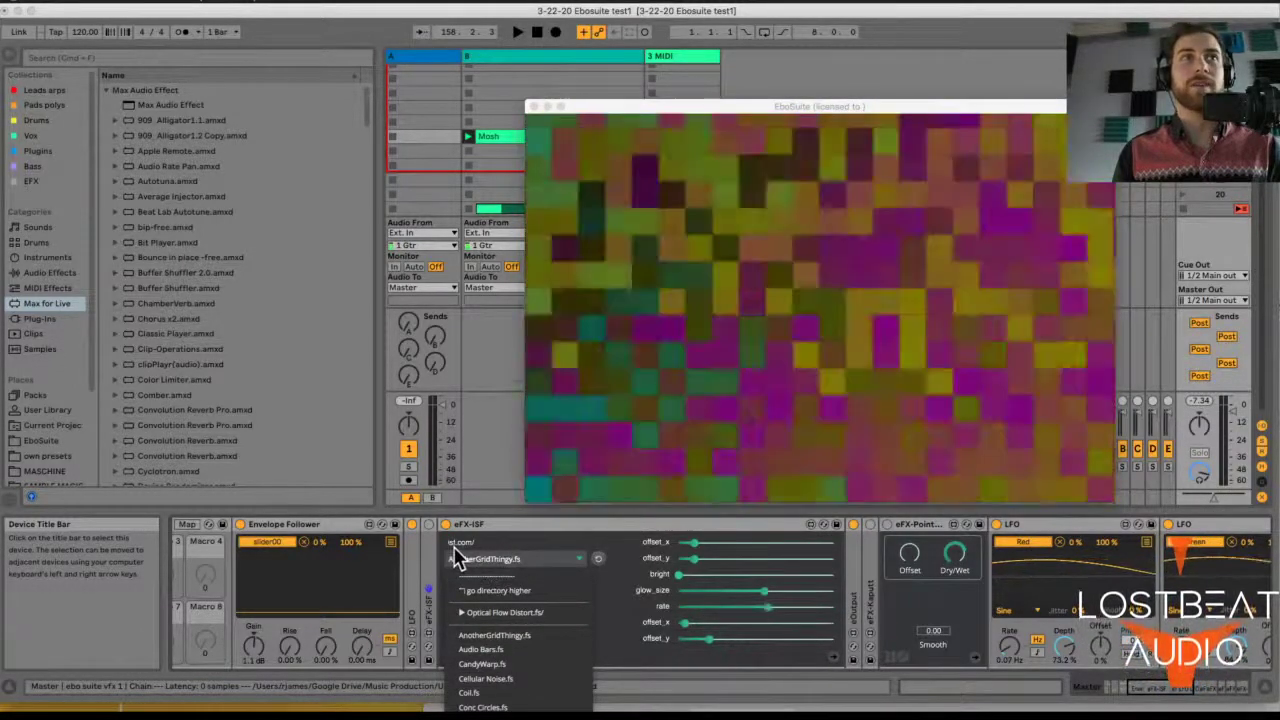
key("Return")
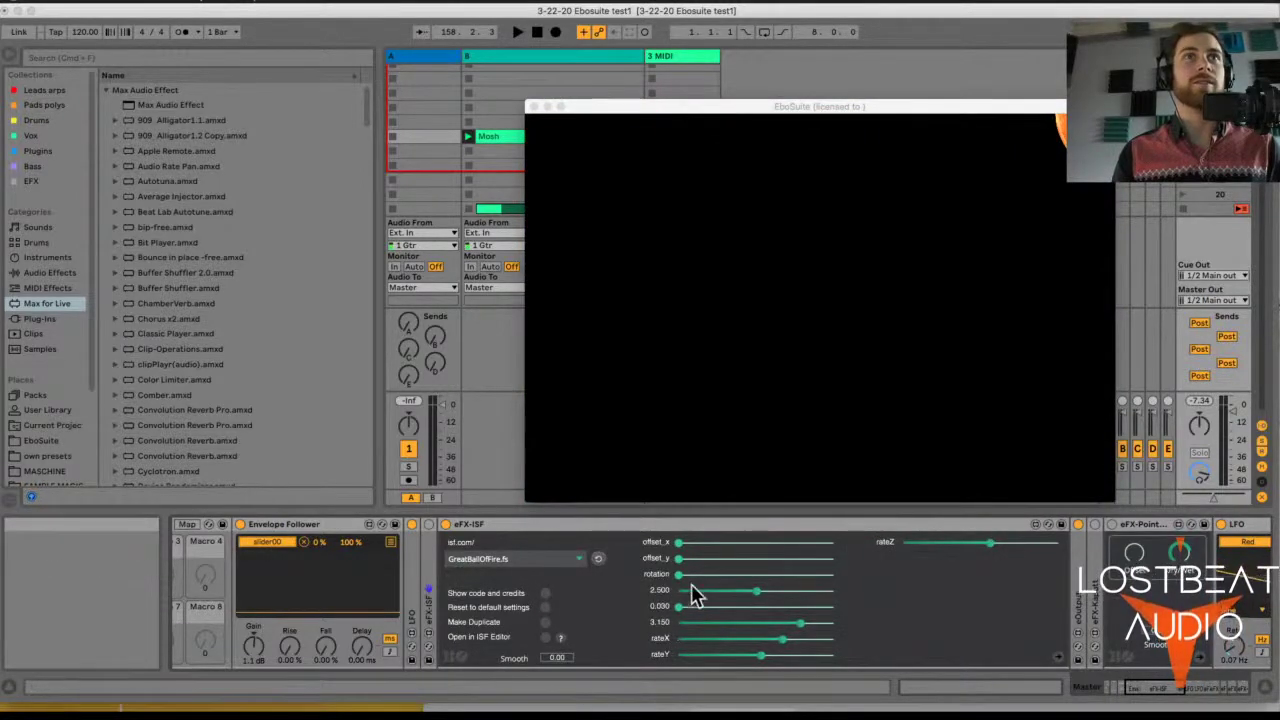
left_click_drag(702, 542, 745, 545)
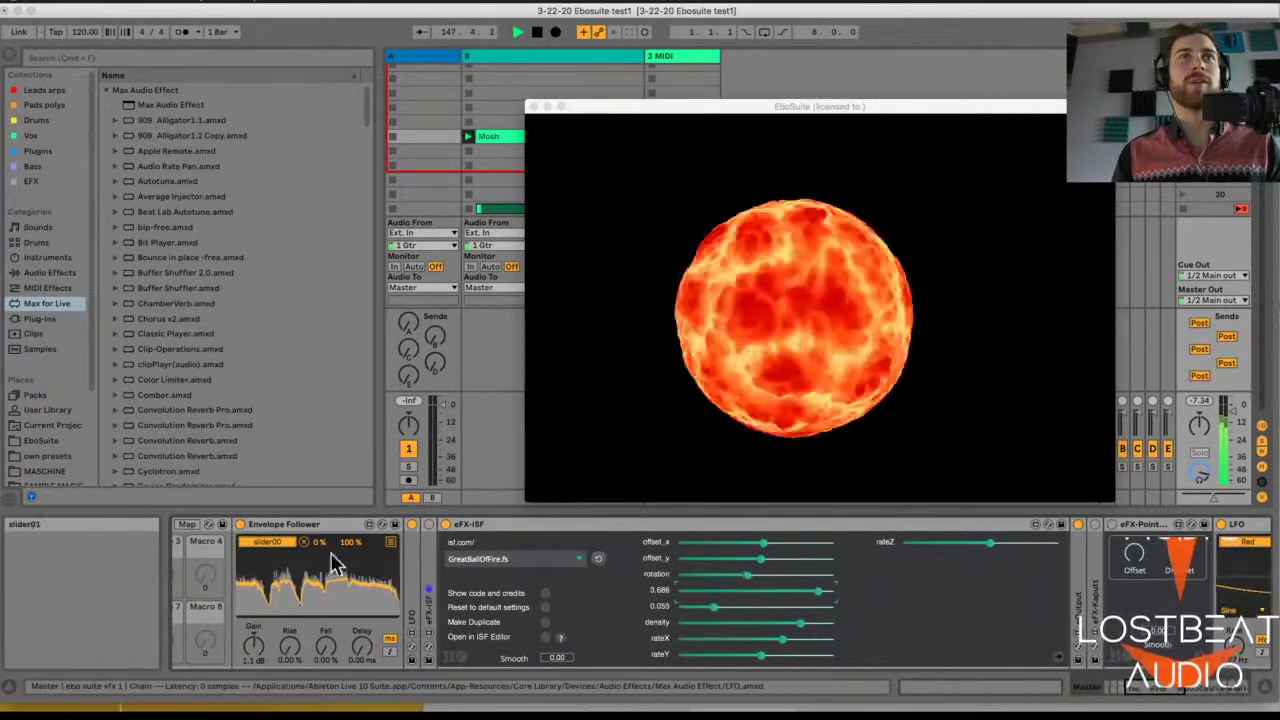
left_click_drag(741, 577, 739, 578)
- Try the HAL10000.fs shader in the eFX-ISF device and replace it with Concentrip.fs
left_click(577, 560)
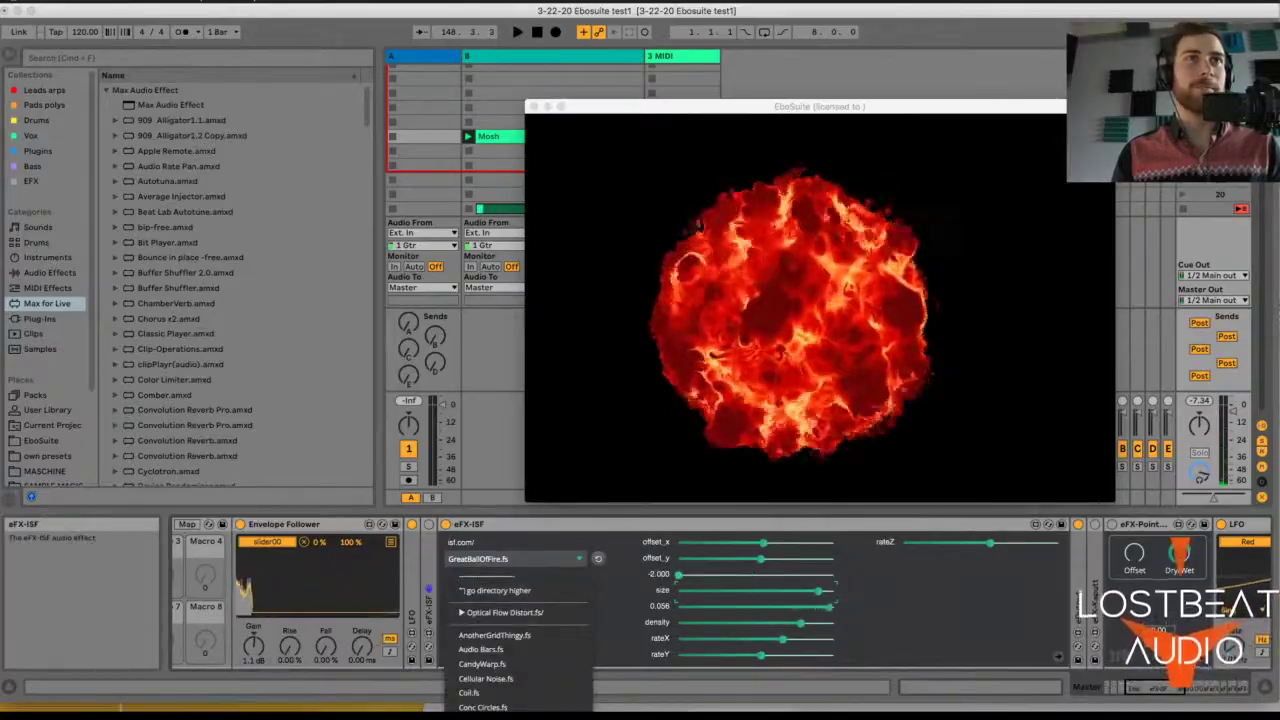
key("Return")
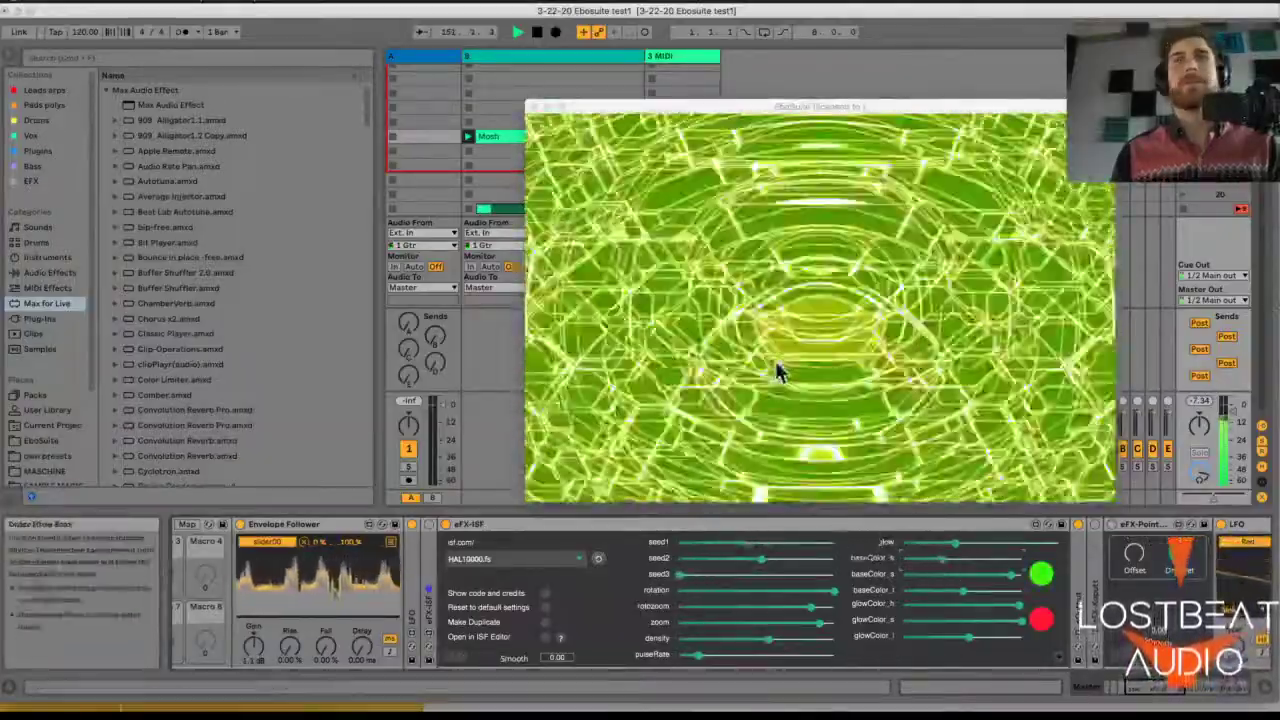
left_click(570, 563)
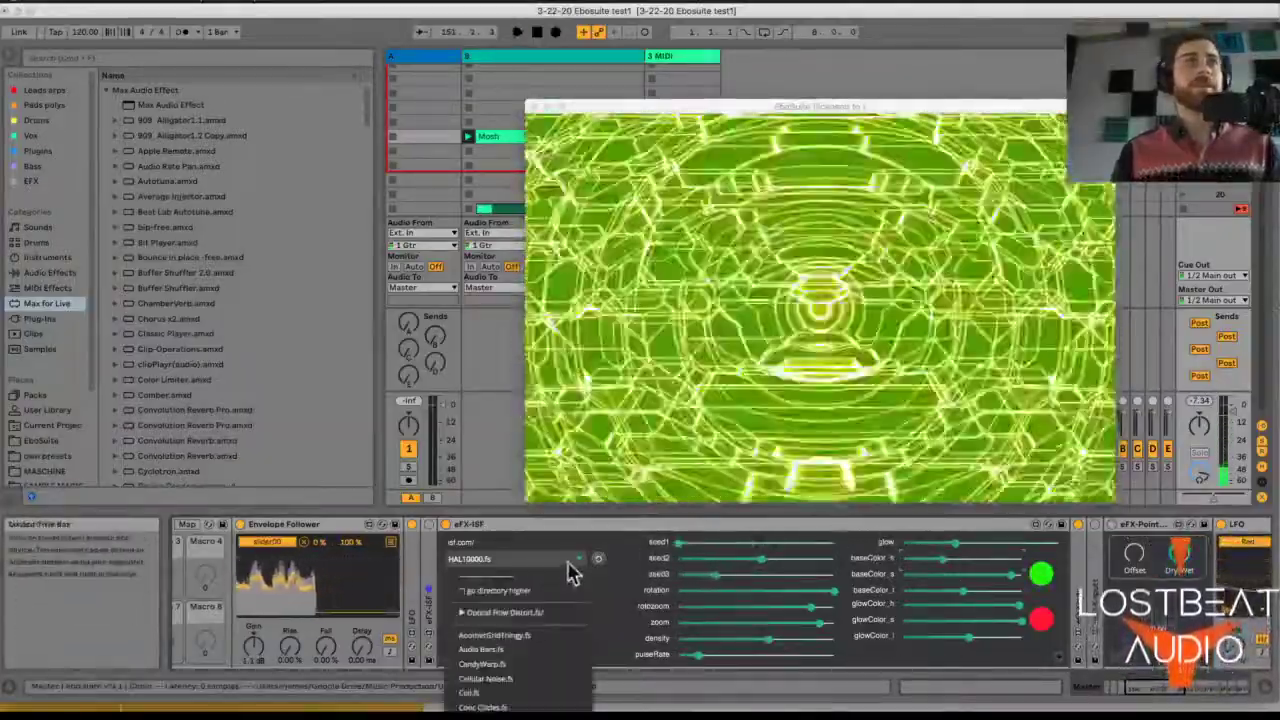
left_click(571, 651)
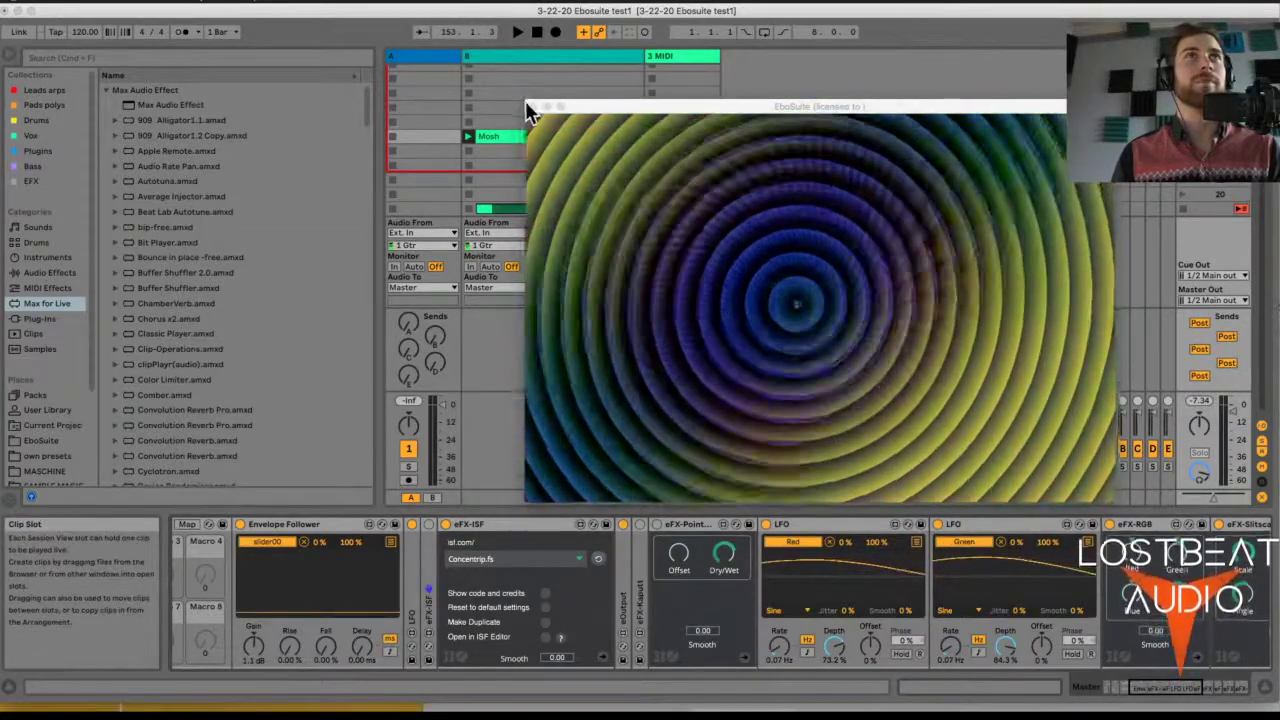
- Enlarge the output window towards the upper edge of the Live set and load the Coil.fs shader
left_click_drag(525, 101, 378, 22)
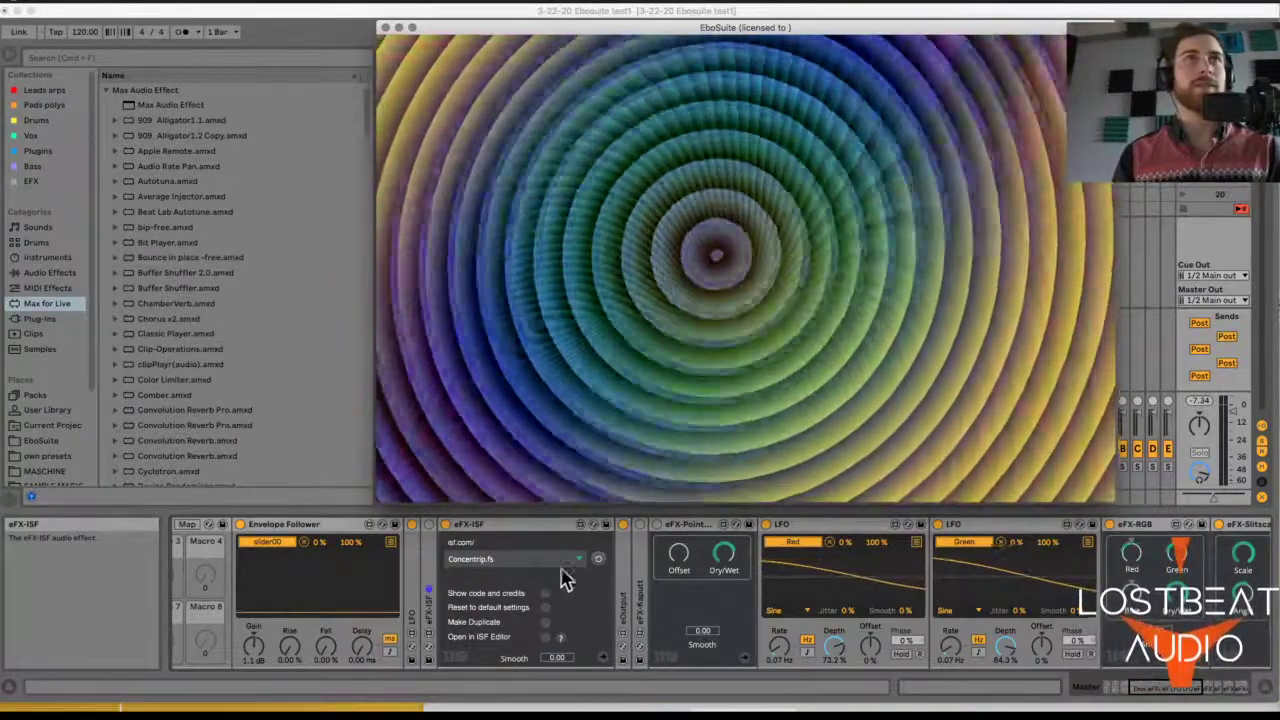
left_click(530, 562)
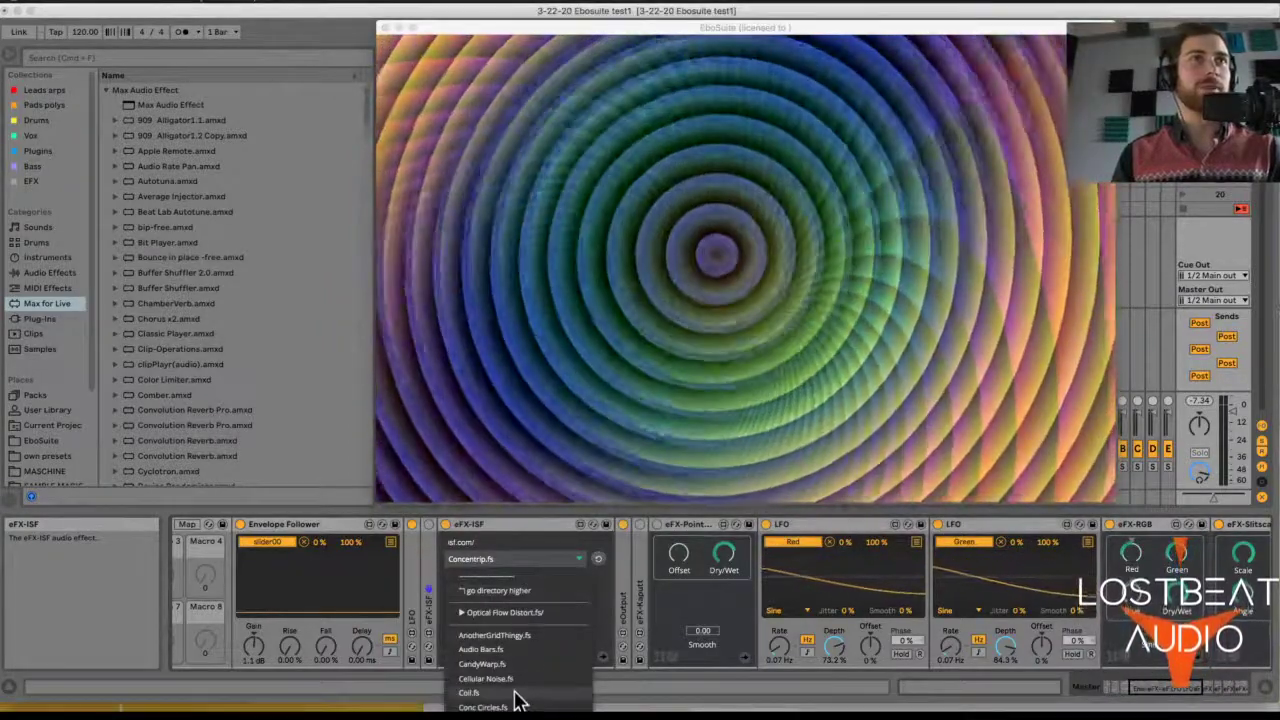
left_click(514, 694)
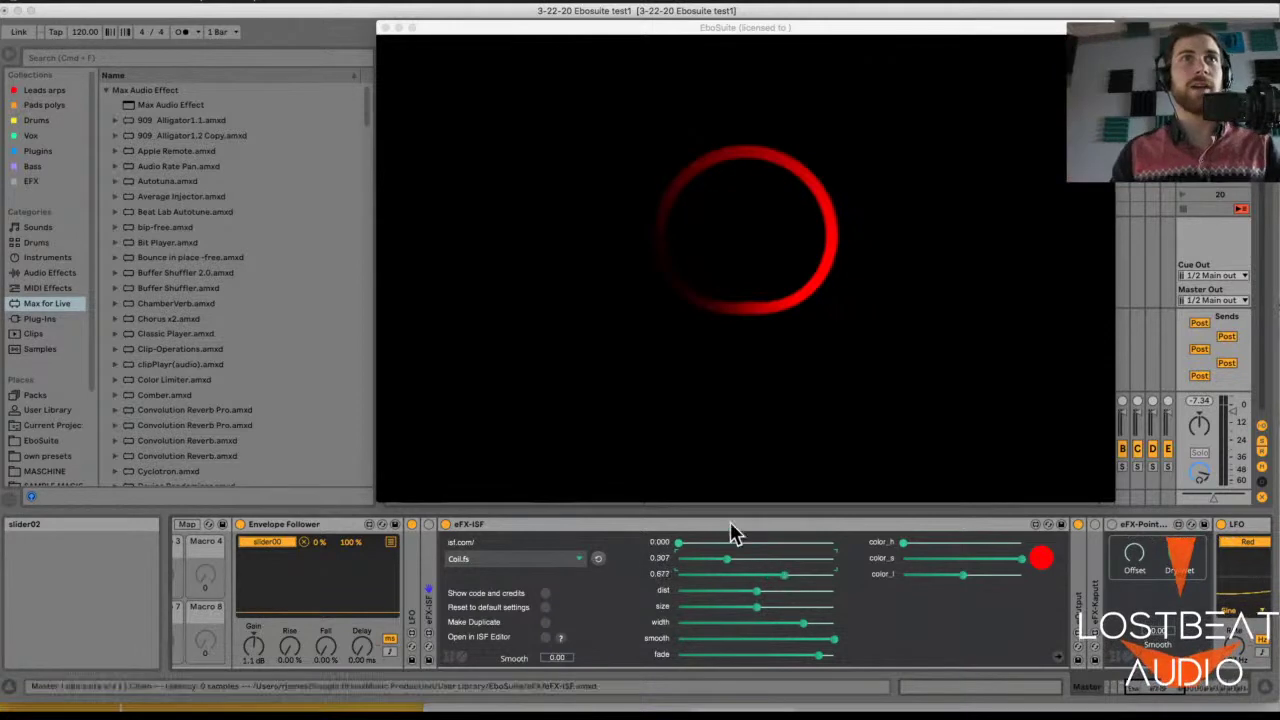
- Load the ParticleZoom.fs shader in the eFX-ISF device and start playback
left_click(562, 562)
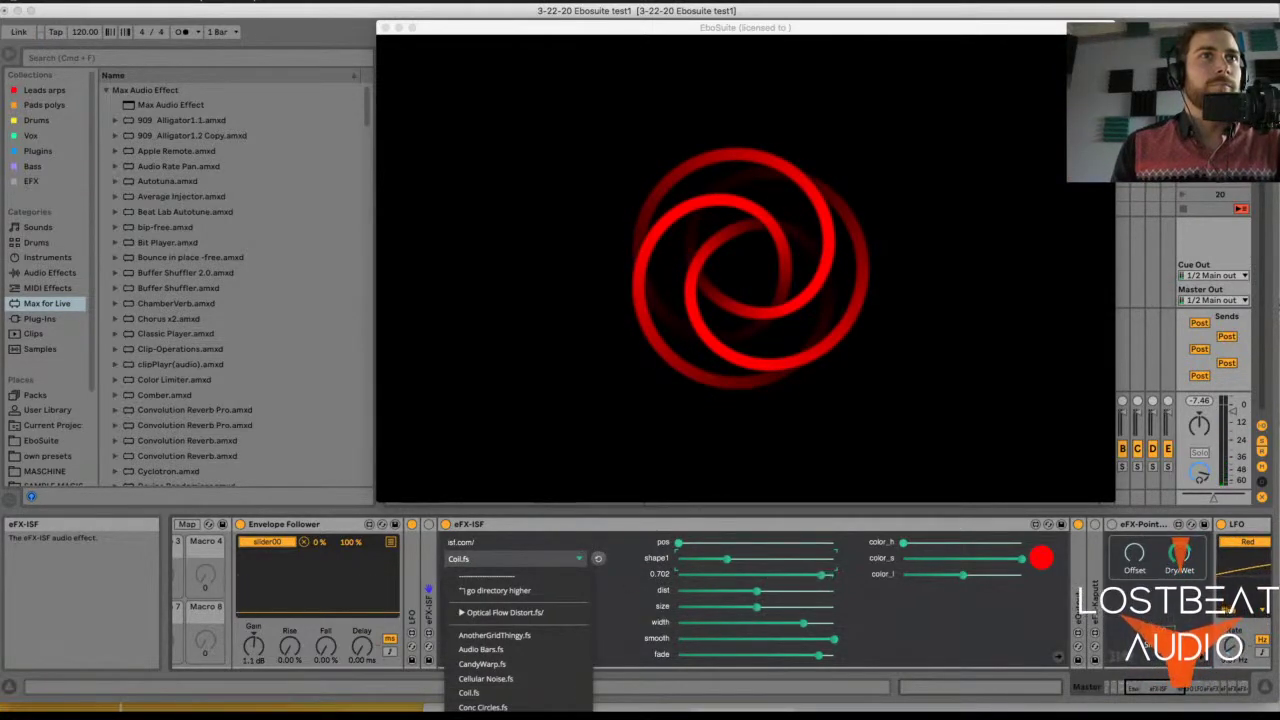
left_click(490, 712)
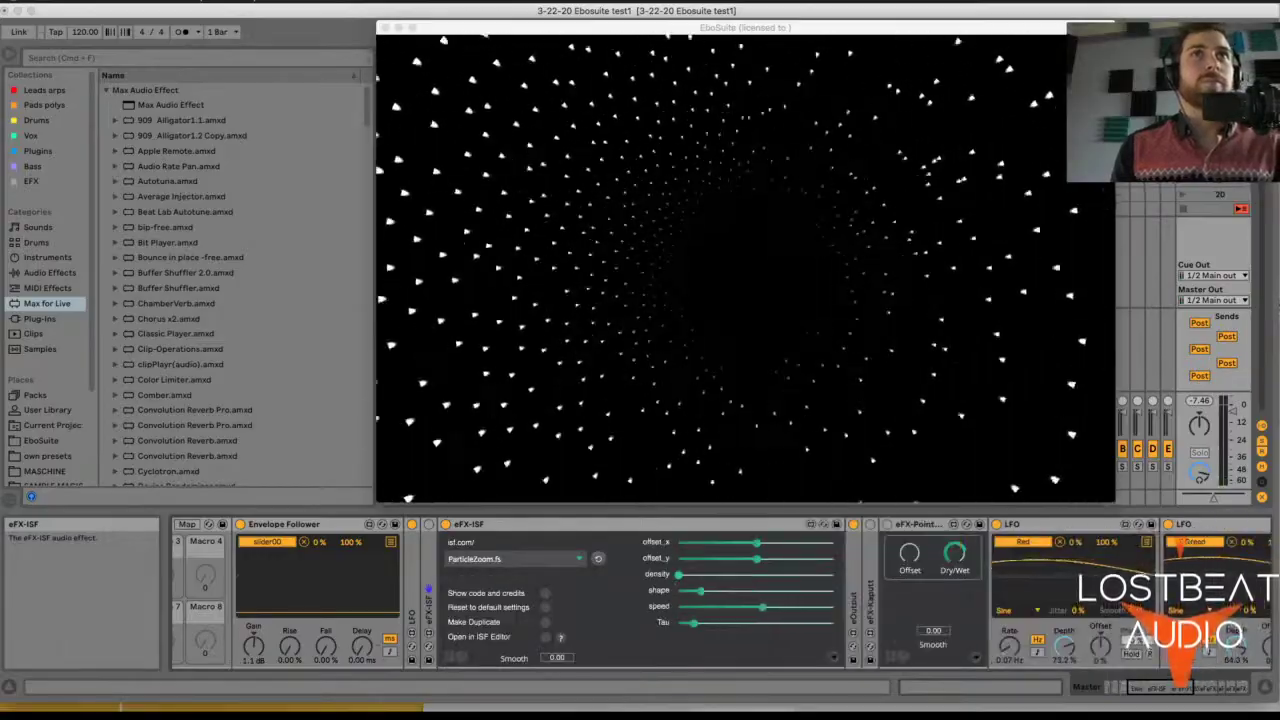
key("space")
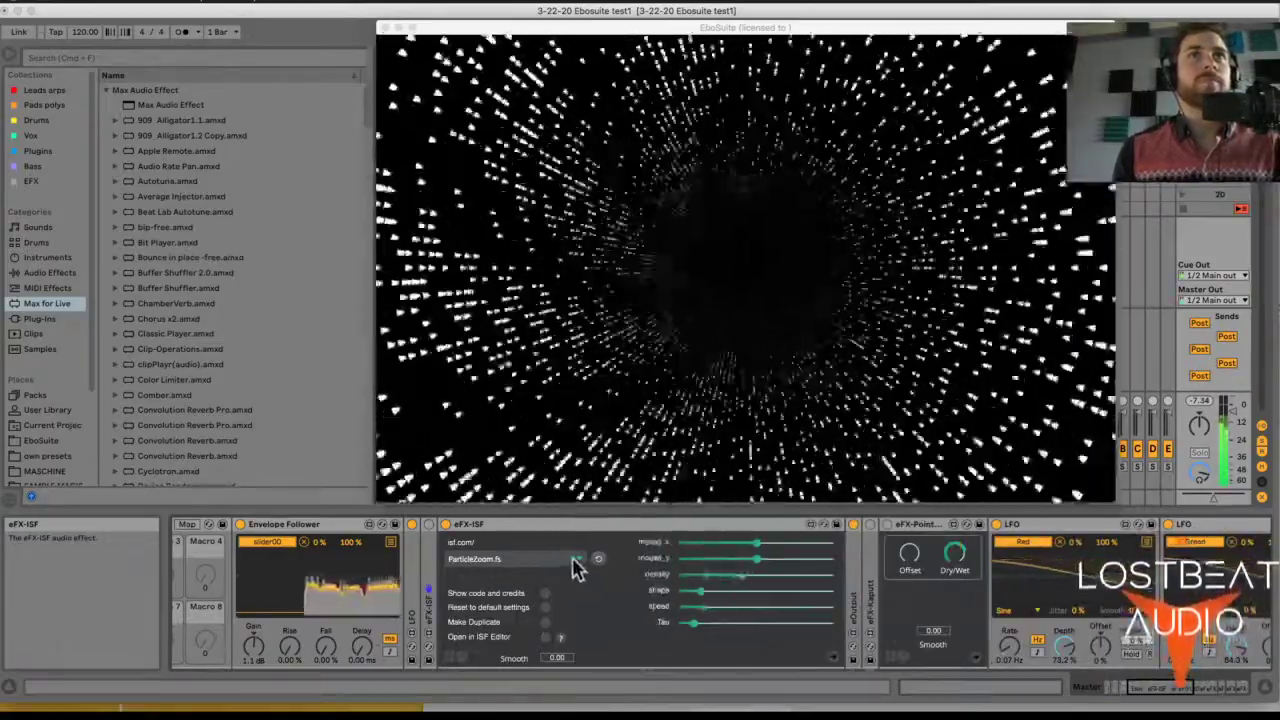
- Replace the particle shader with SimplyNebulous.fs and adjust its flash amount
left_click(576, 562)
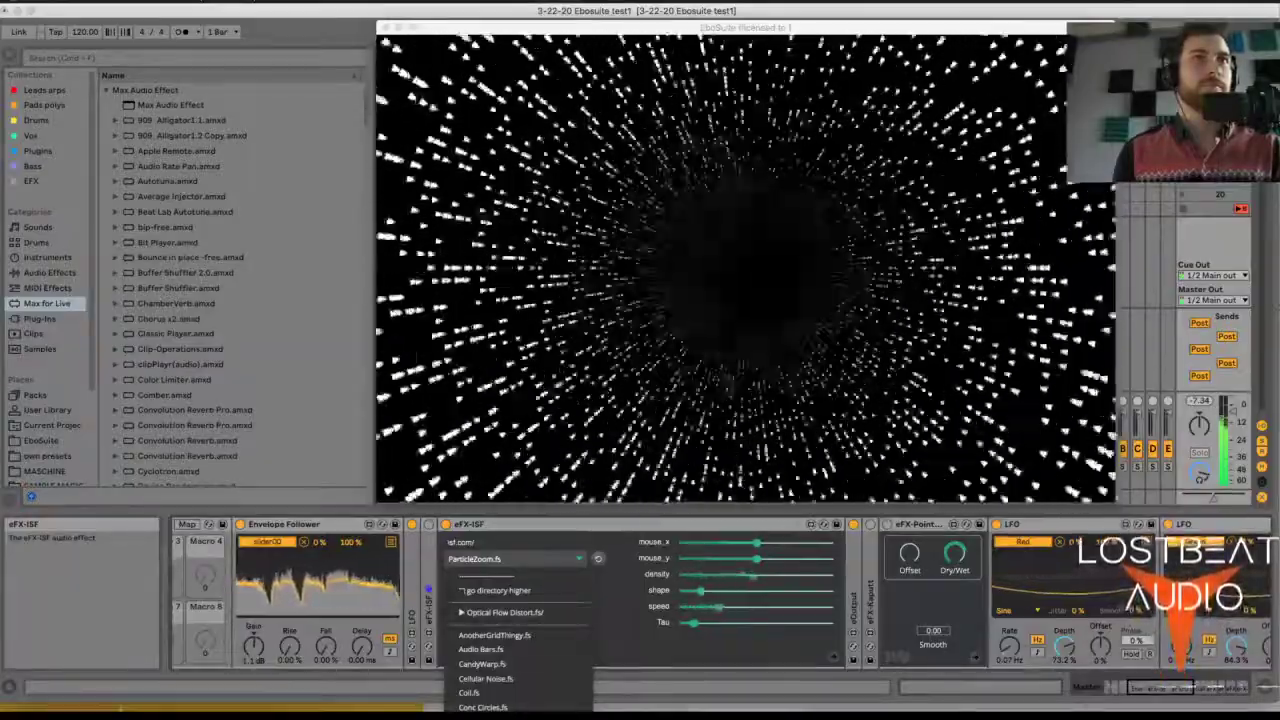
left_click(560, 637)
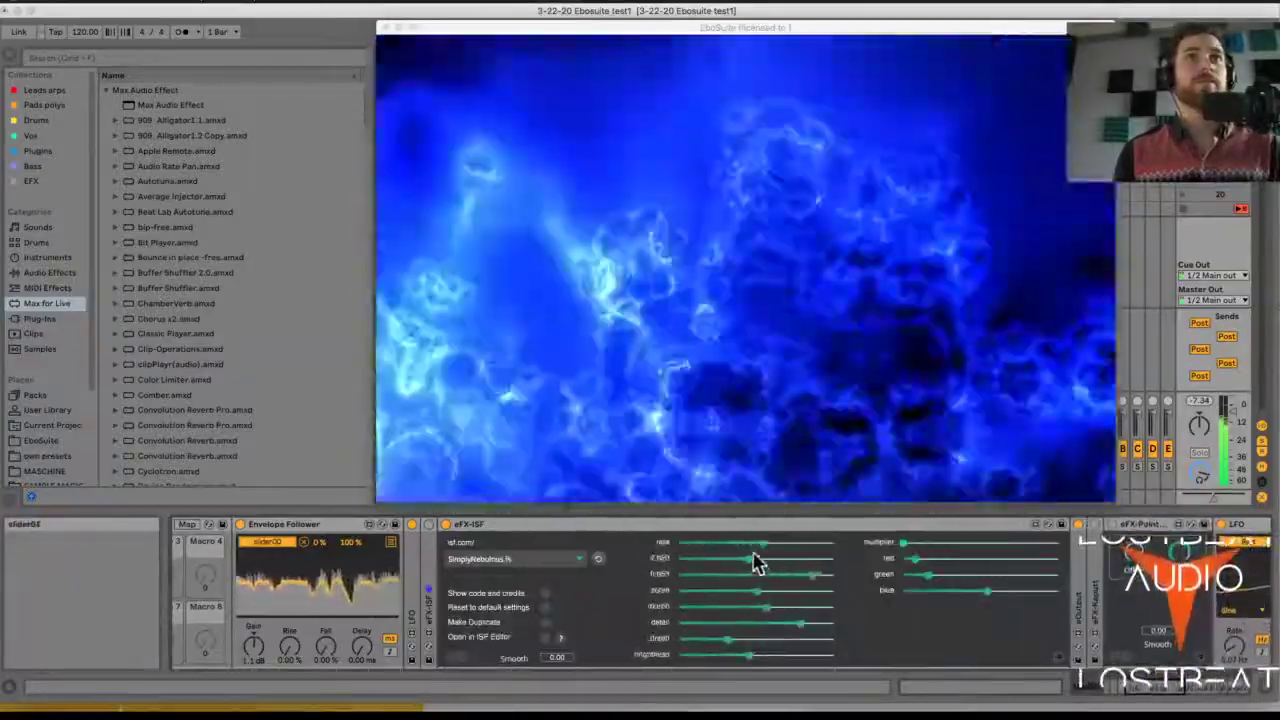
left_click_drag(757, 573, 830, 574)
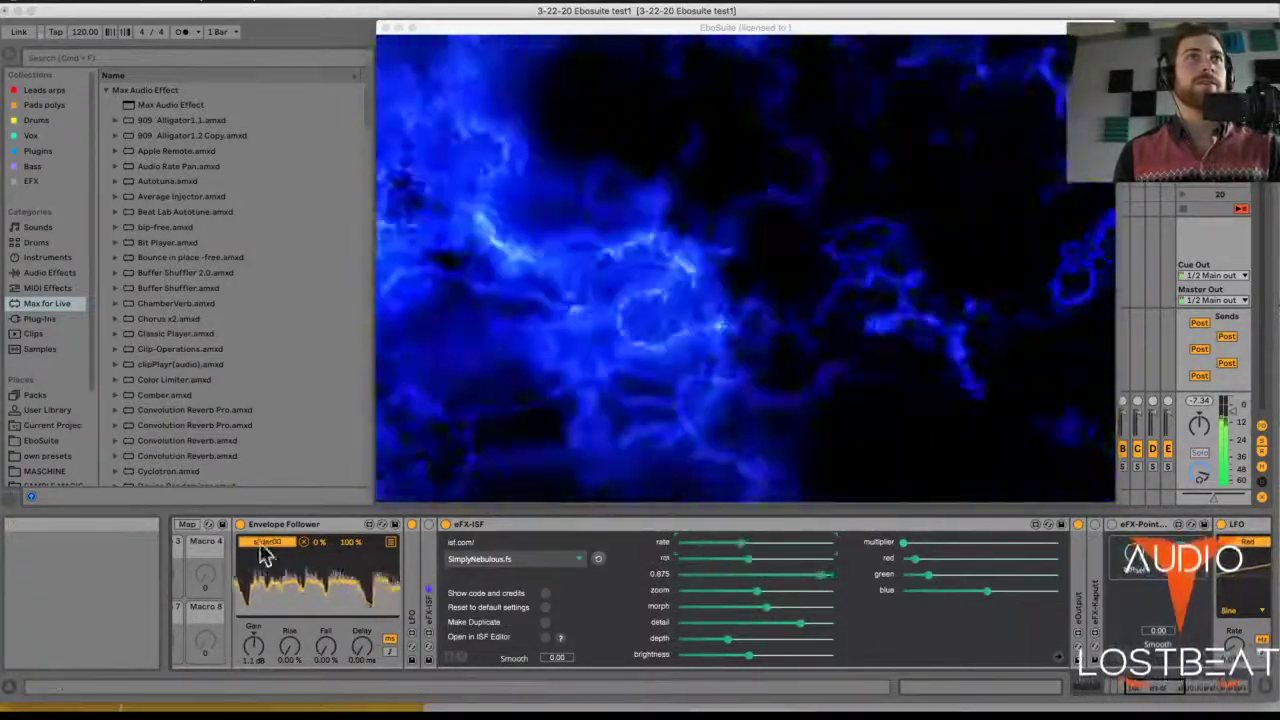
- Deactivate the Envelope Follower and group the eFX-ISF device into an Audio Effect Rack
left_click(240, 525)
left_click(240, 525)
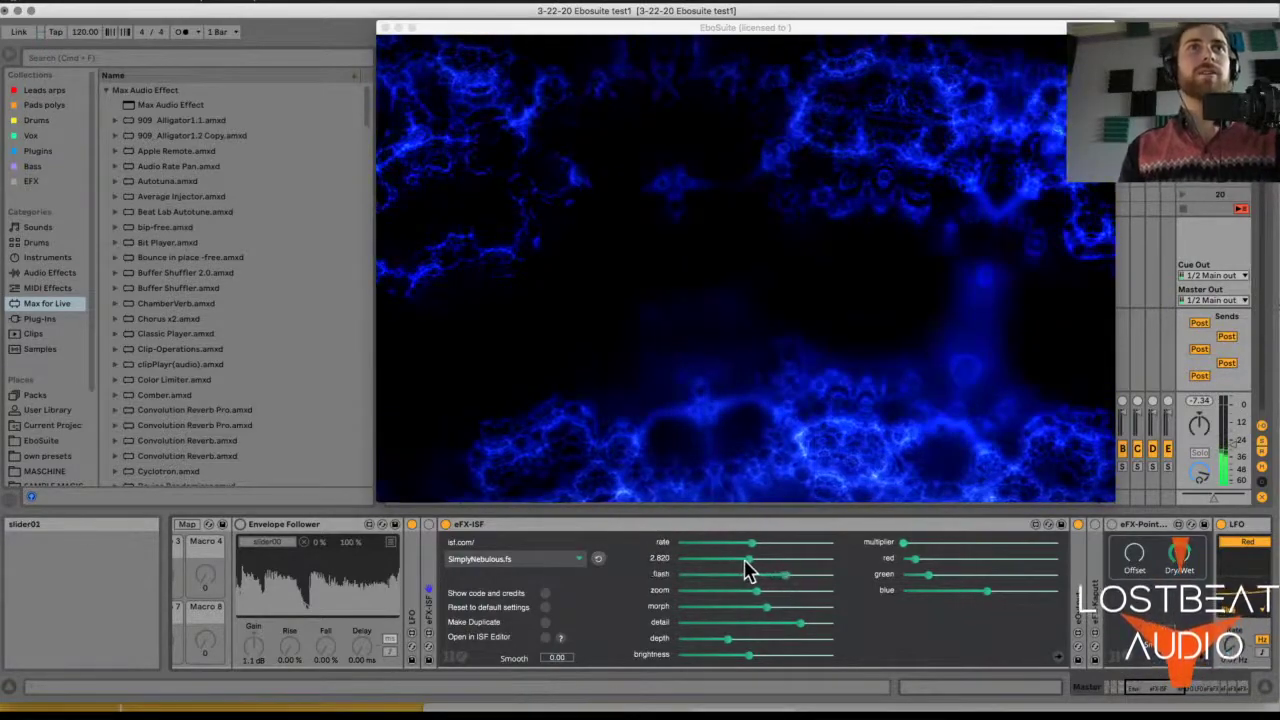
left_click(670, 530)
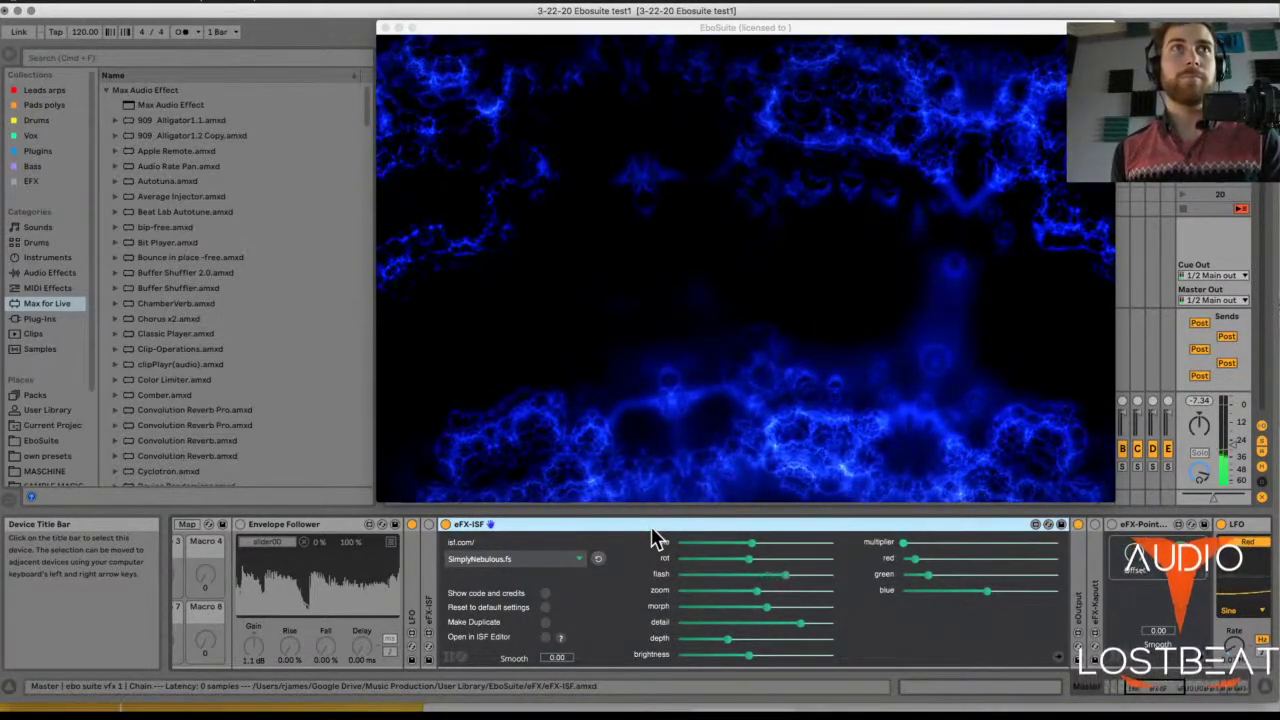
key("super+g")
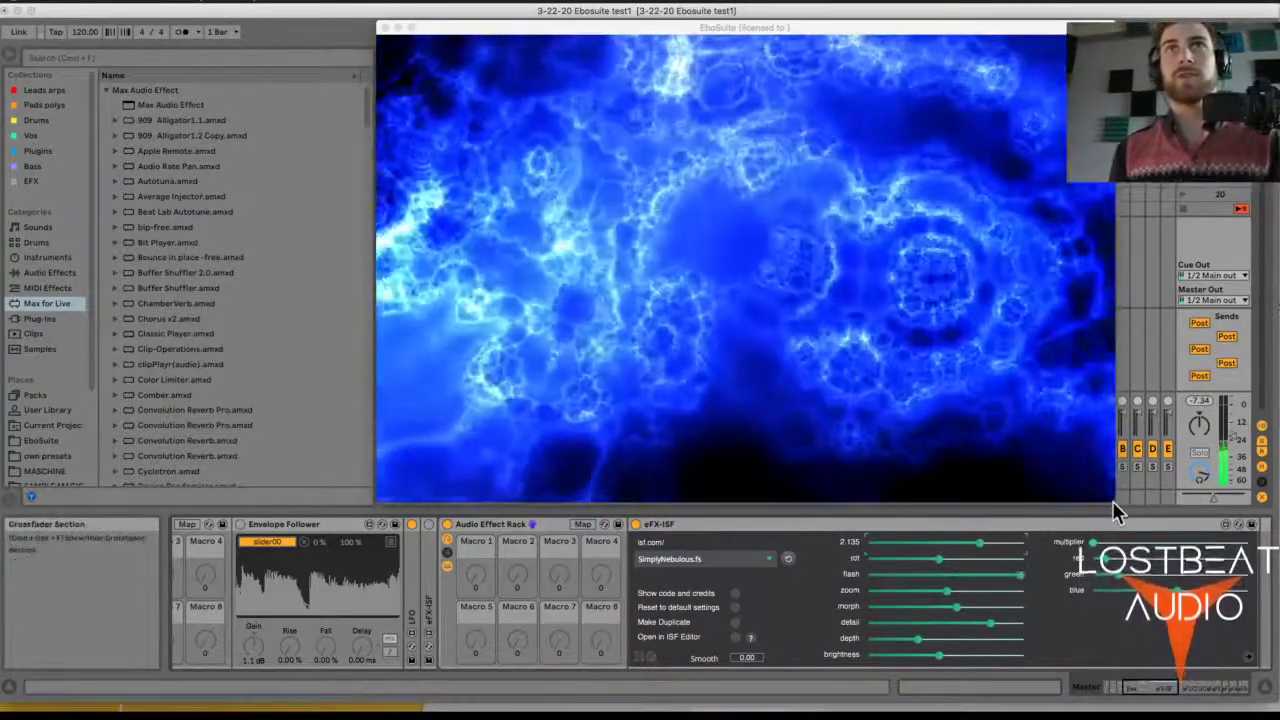
- Slightly enlarge the output window, move it to the screen's upper edge, and preview it maximised before restoring it
left_click(1110, 502)
left_click_drag(1110, 500, 1279, 706)
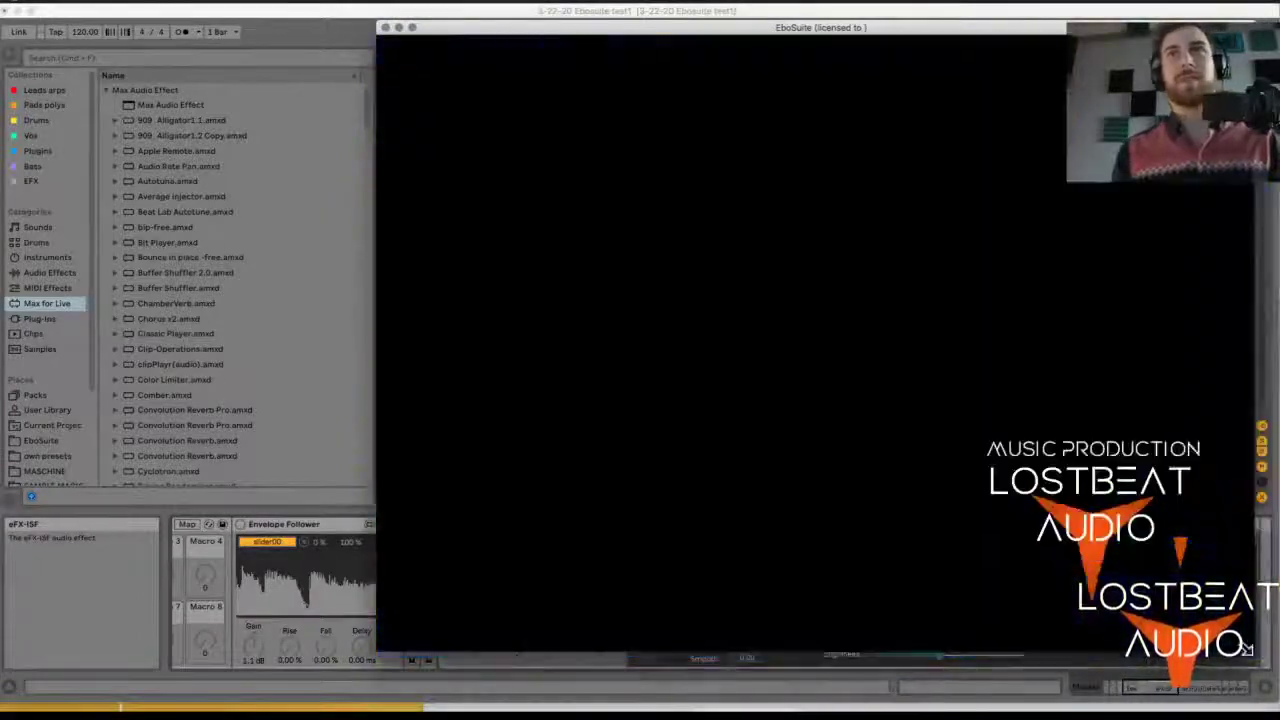
left_click_drag(1270, 652, 1133, 530)
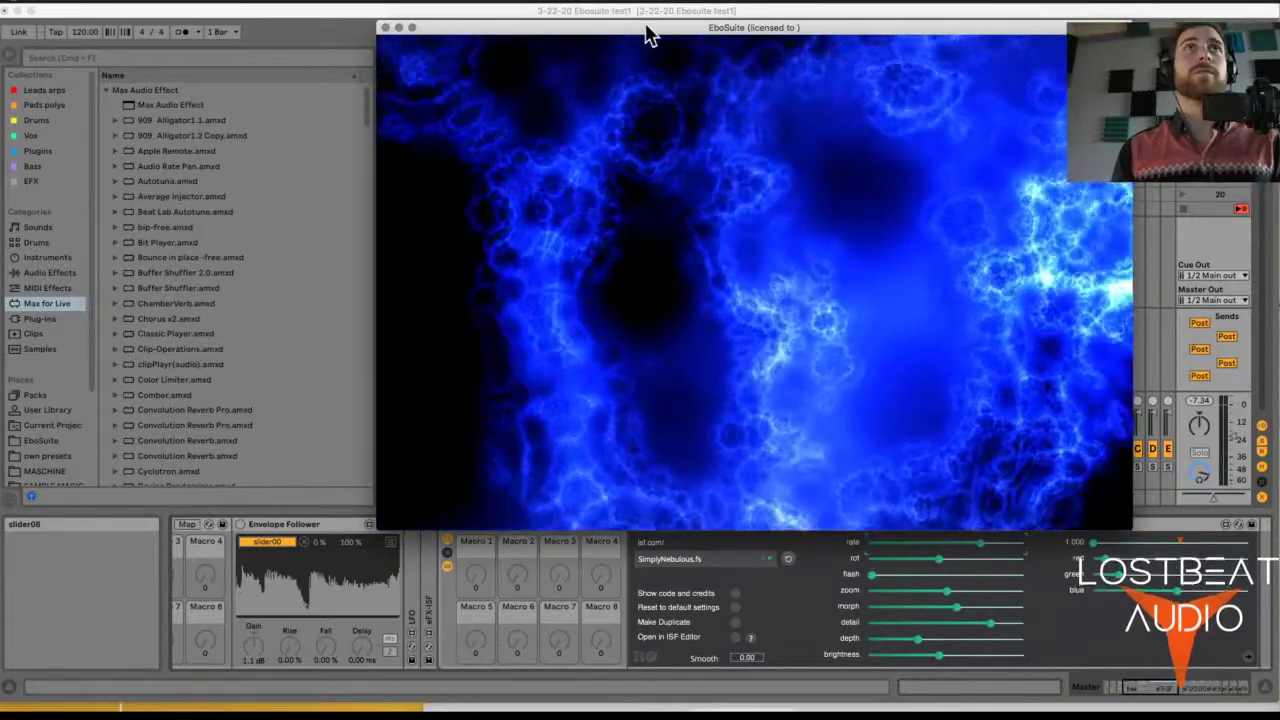
left_click_drag(645, 35, 608, 9)
double_click(608, 6)
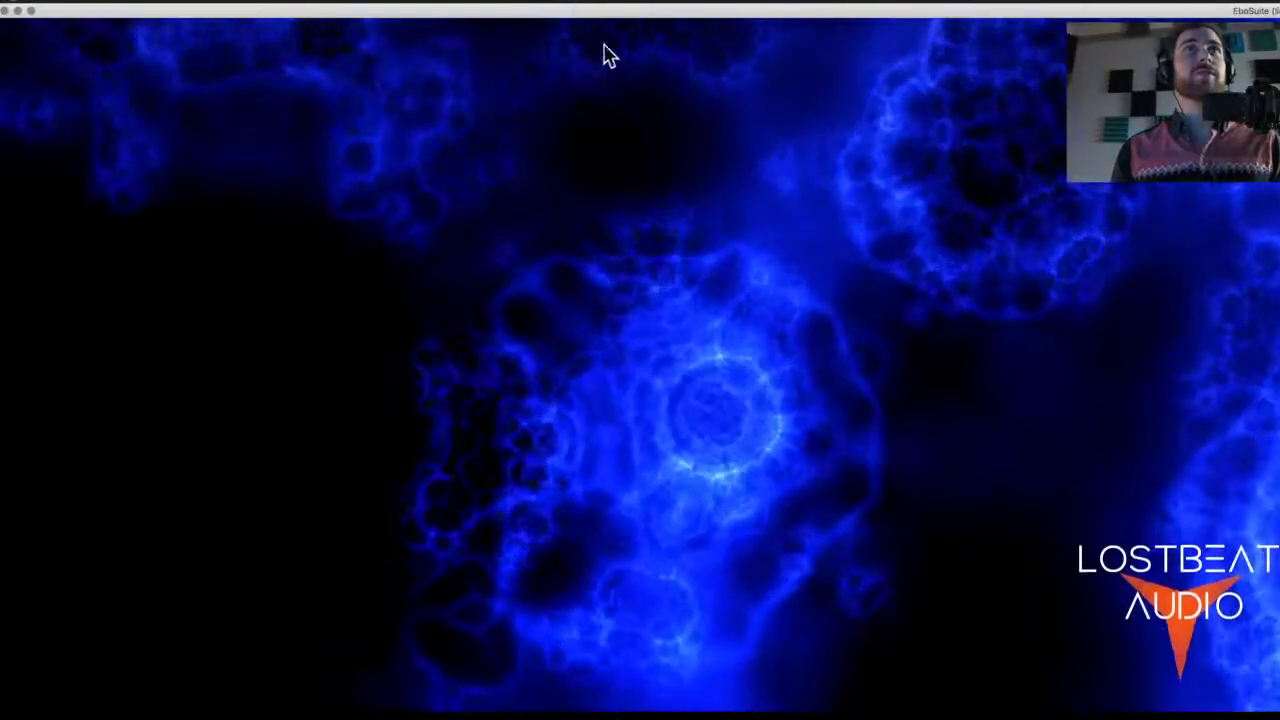
double_click(580, 12)
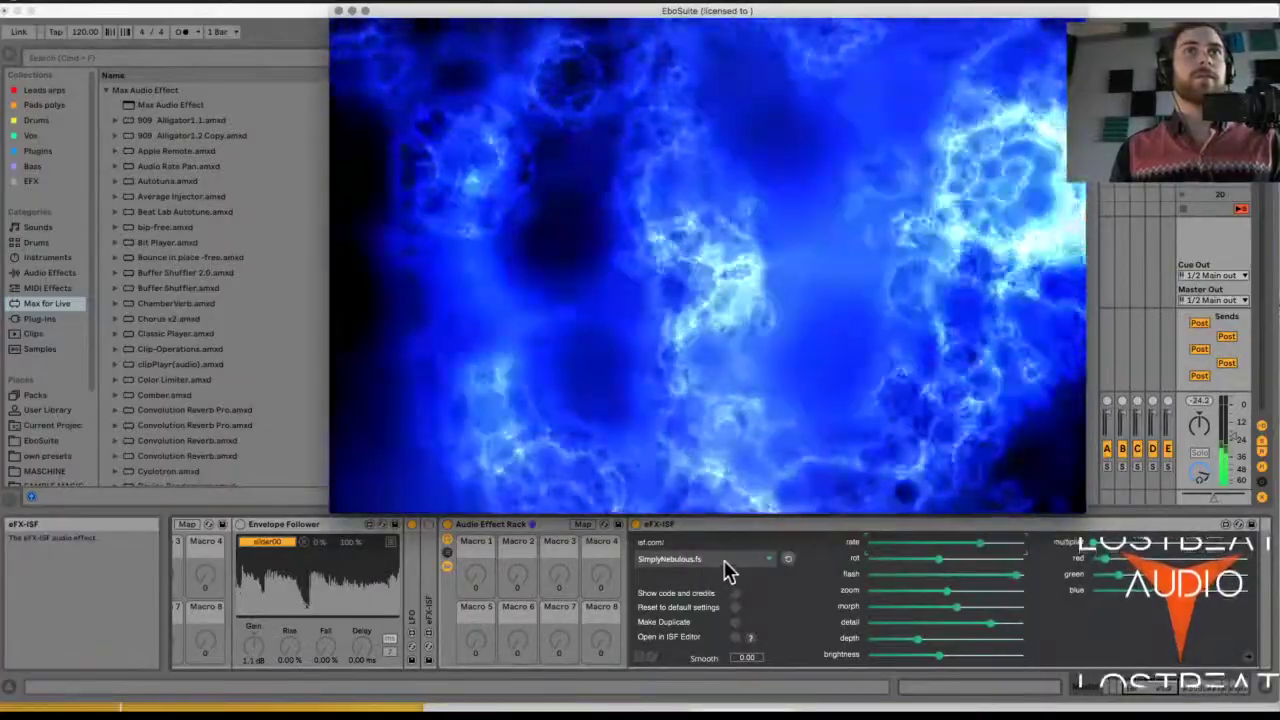
- Load the SpaceIsThePlace.fs shader and adjust its zoom, saturation, depth, density and move_x
left_click(726, 560)
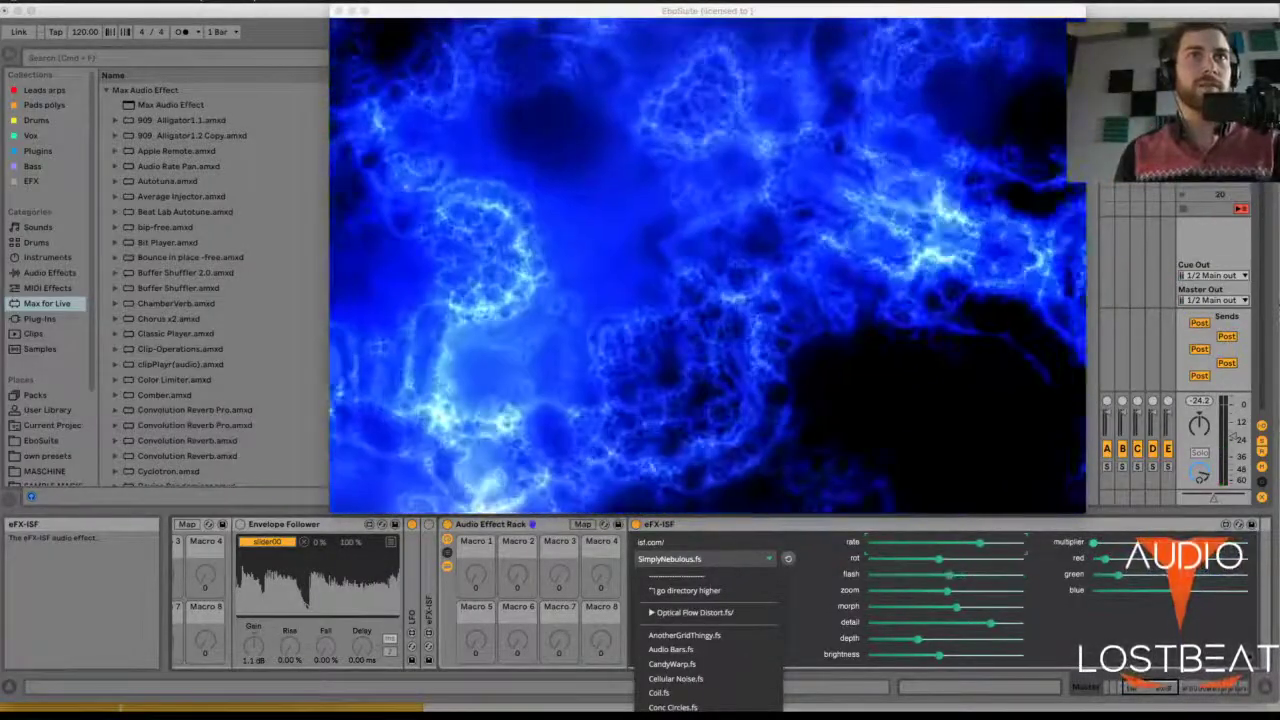
key("Return")
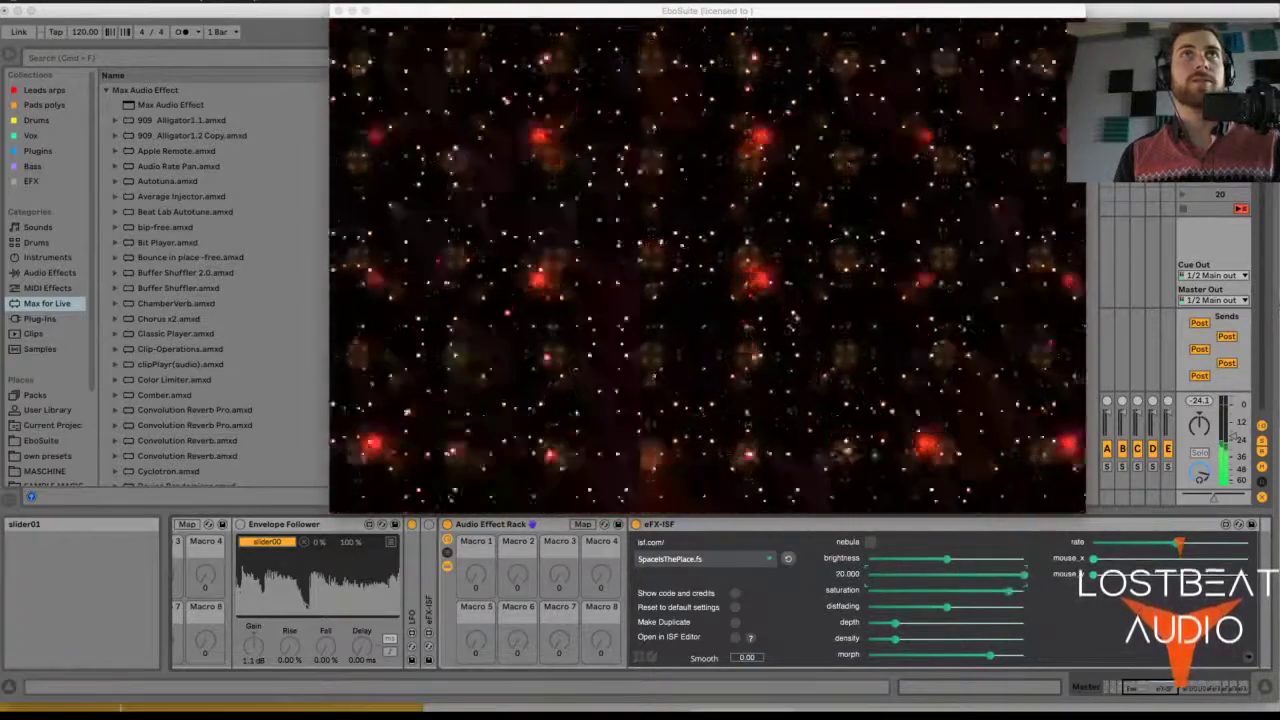
left_click_drag(1008, 590, 980, 590)
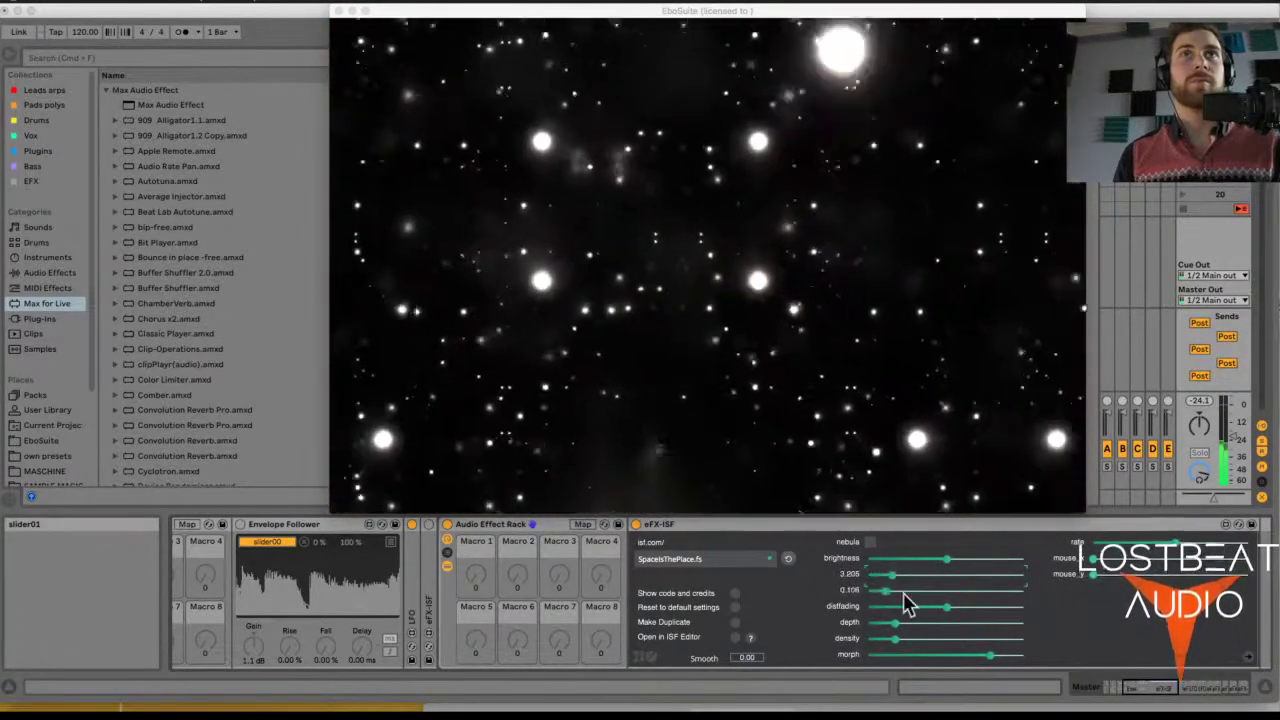
left_click_drag(895, 623, 1038, 615)
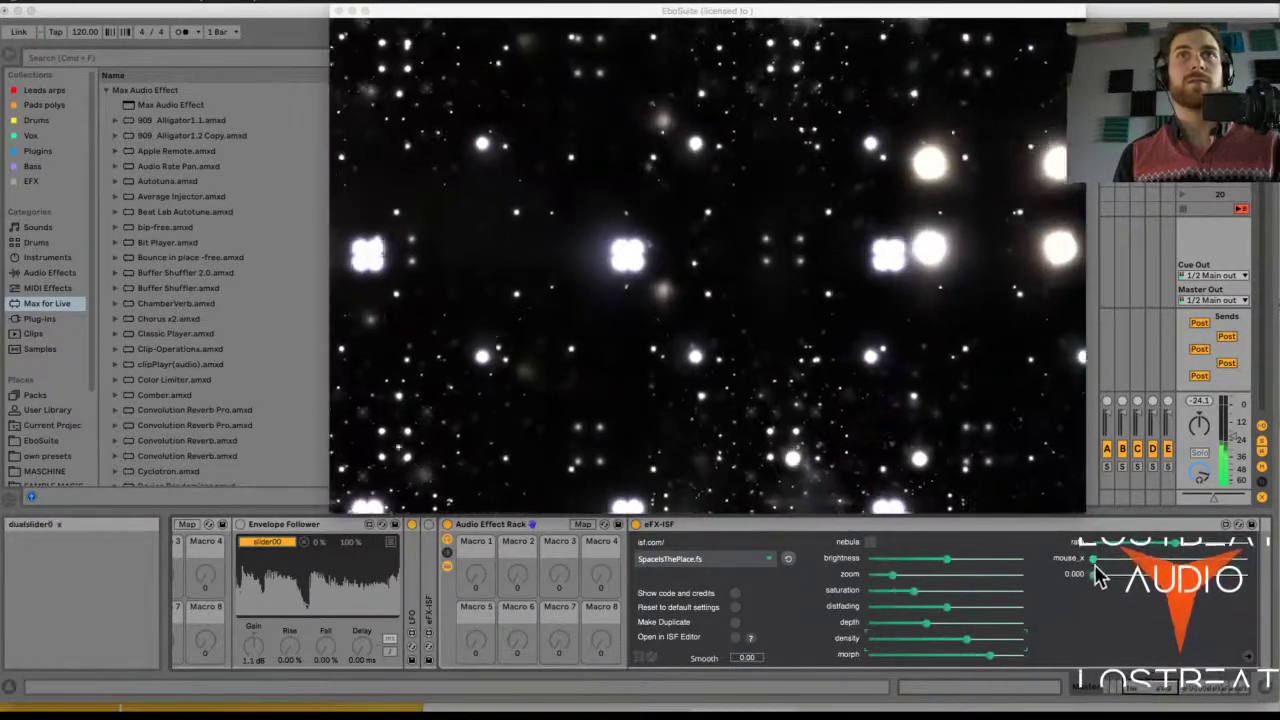
left_click_drag(1094, 563, 1175, 560)
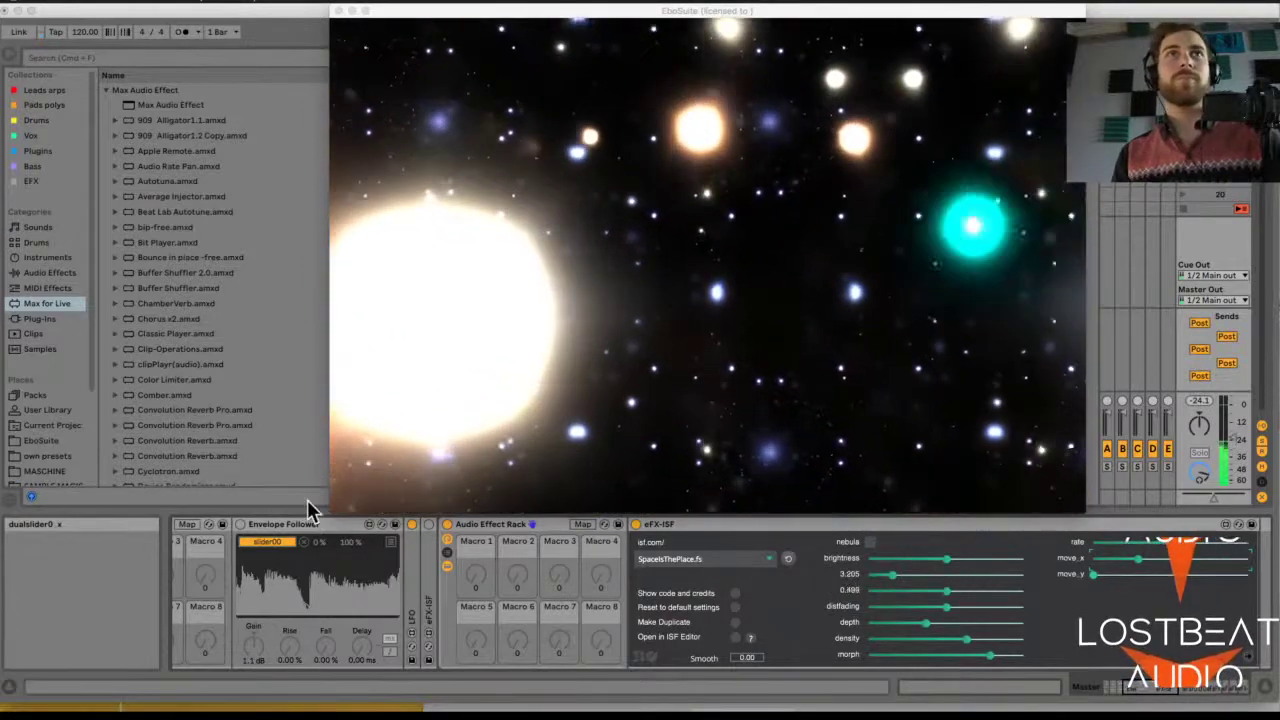
- Load the SpirographSpectrum.fs shader, raise its radius1, rate and loops, and adjust radius2 and the line thickness
left_click(681, 566)
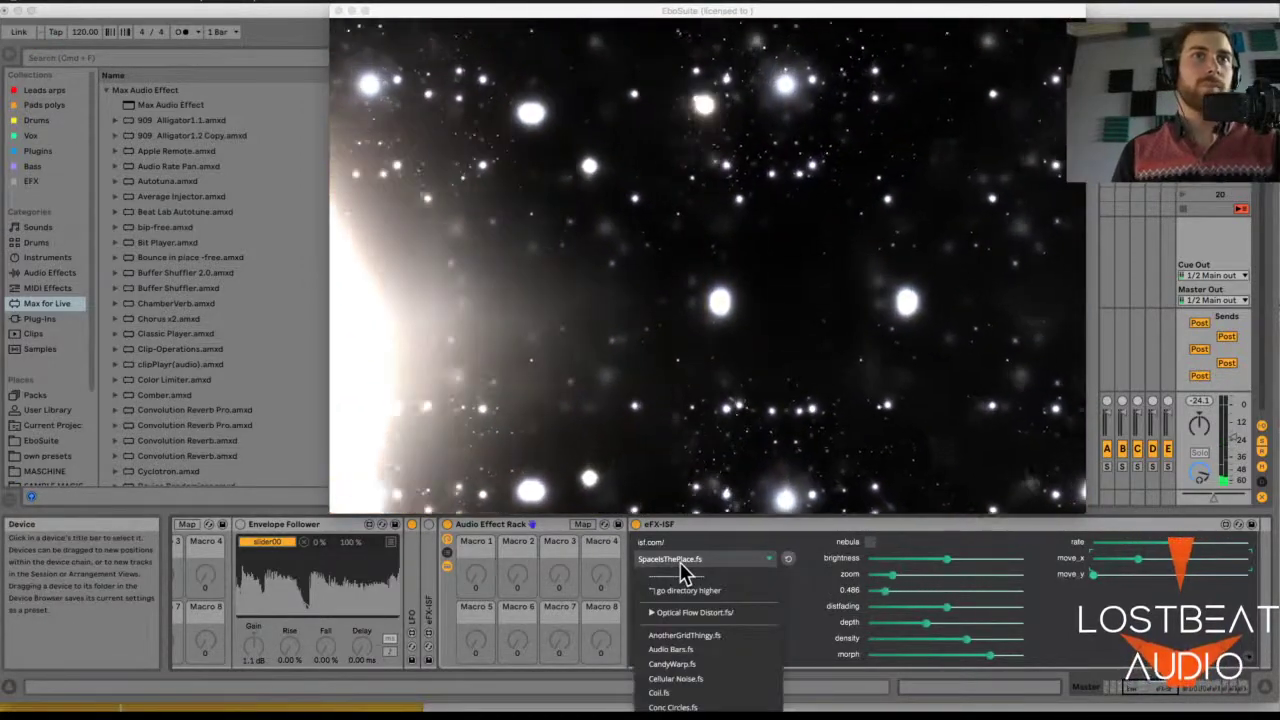
key("Return")
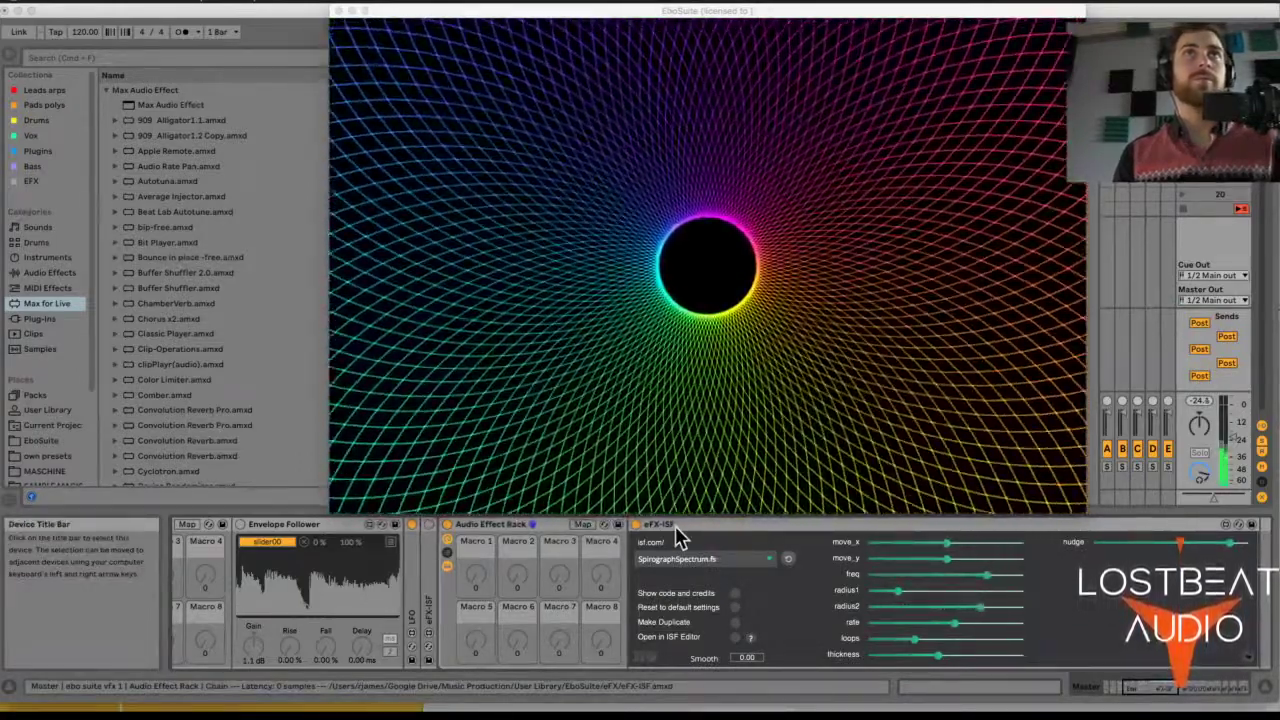
left_click_drag(896, 590, 955, 590)
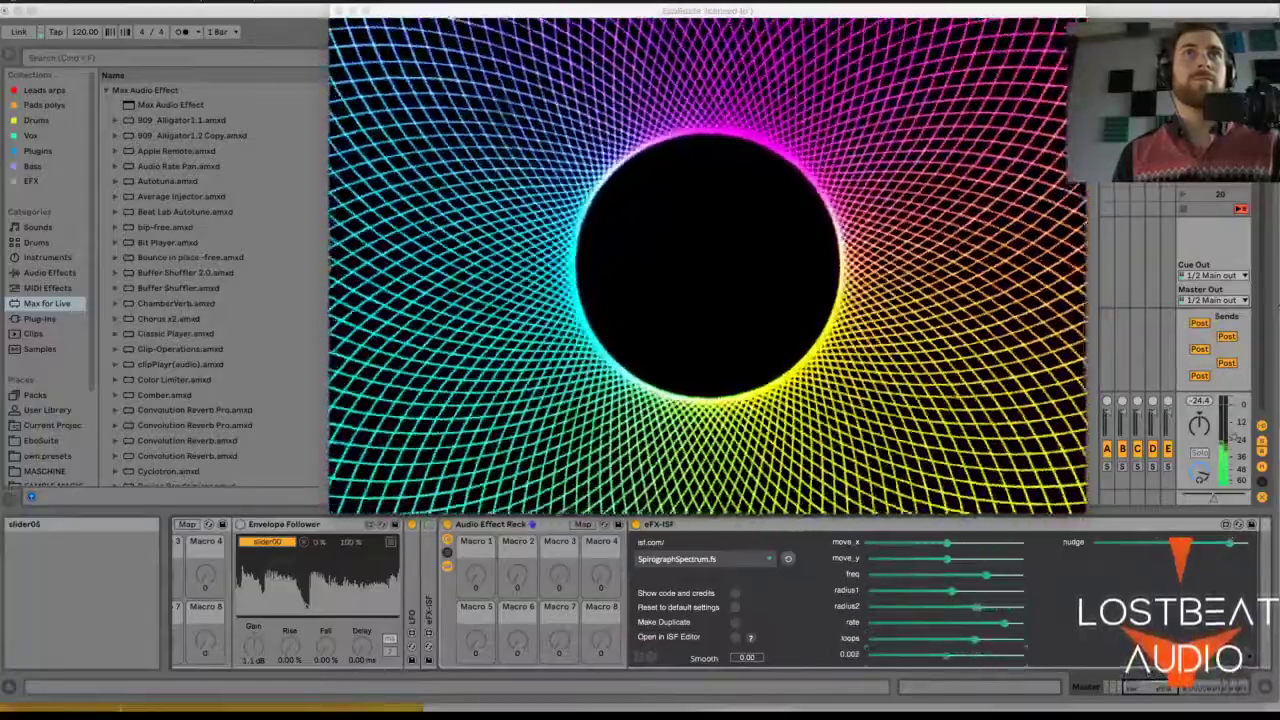
left_click_drag(946, 655, 923, 669)
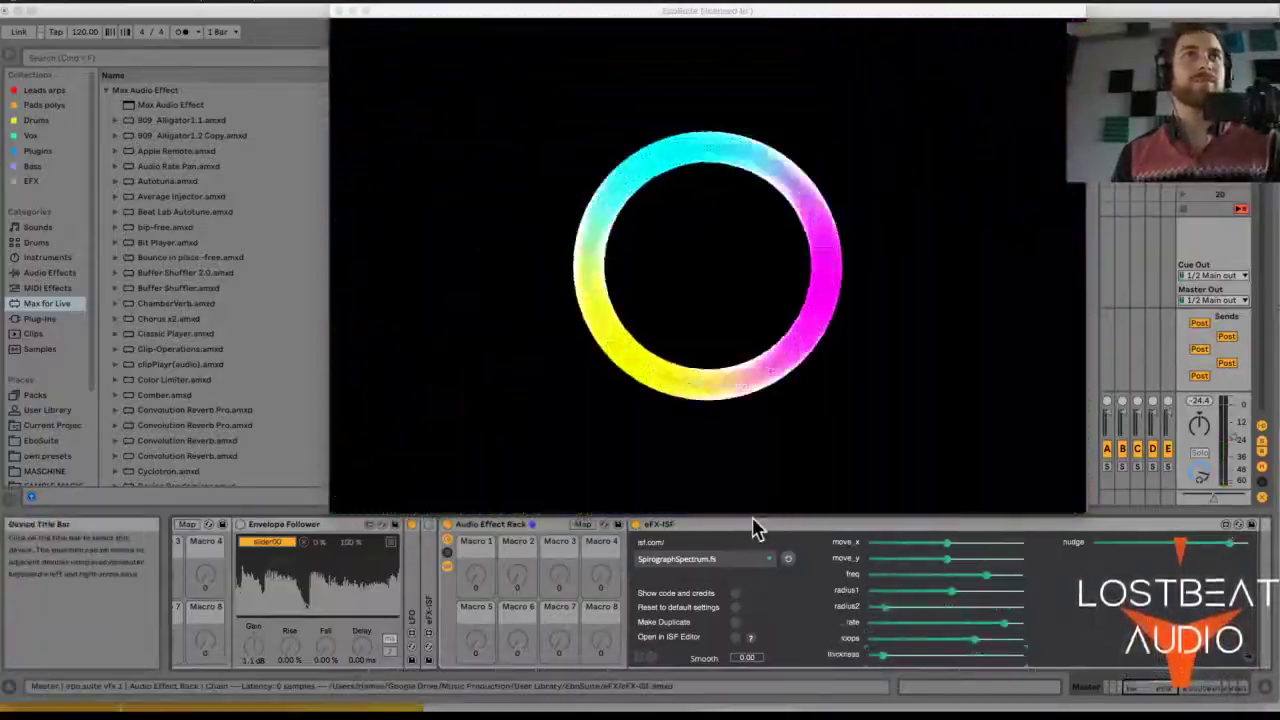
- Try the Tapestry Fract.fs shader in the eFX-ISF device and replace it with triangle square twist.fs
left_click(750, 559)
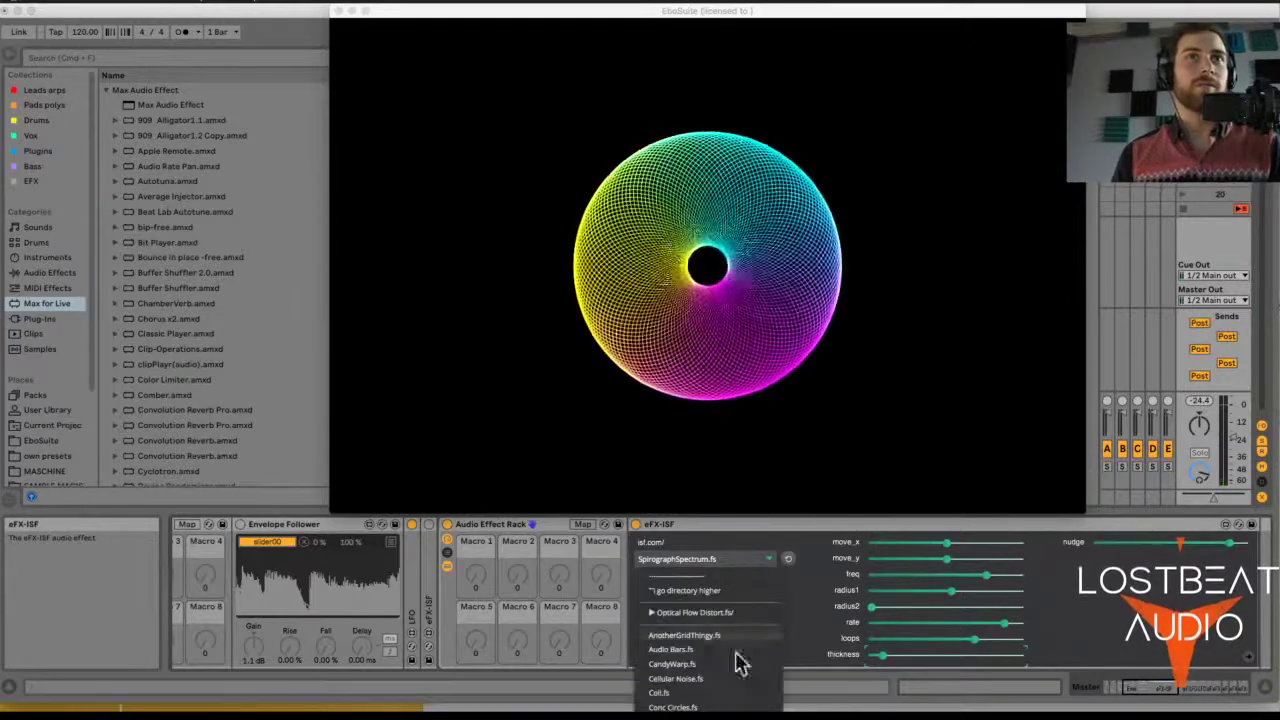
left_click(712, 632)
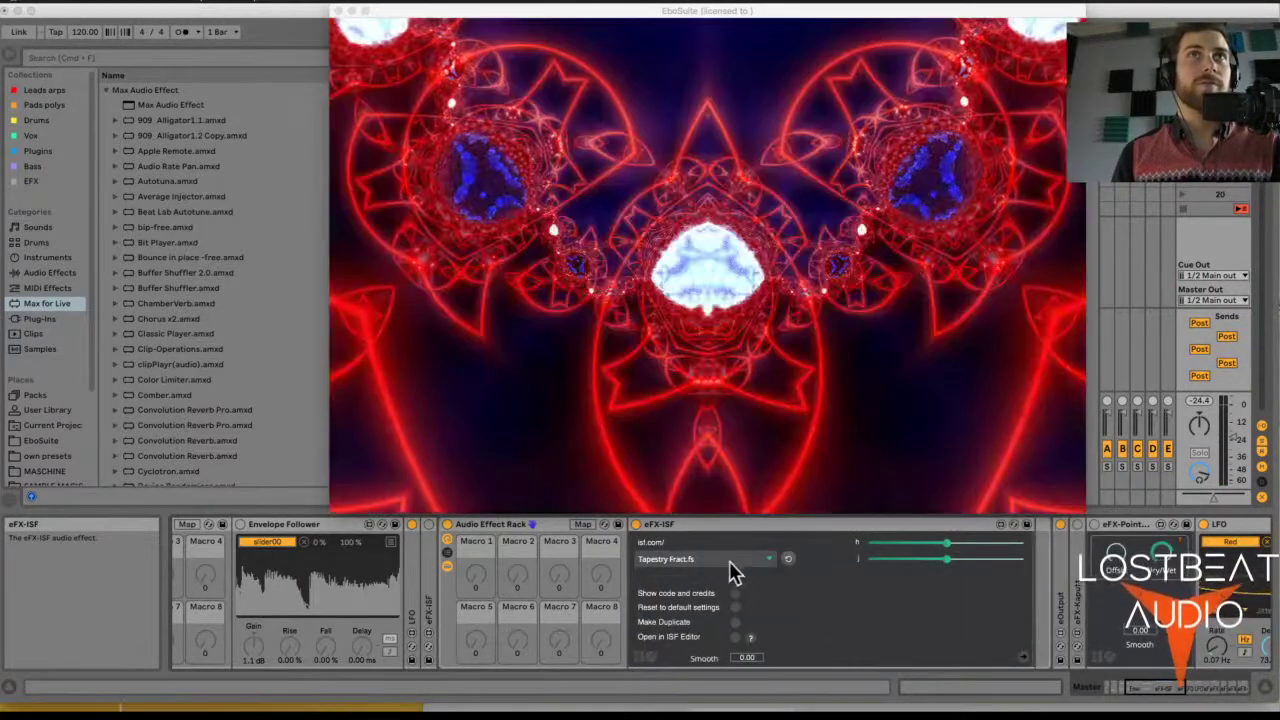
left_click(733, 562)
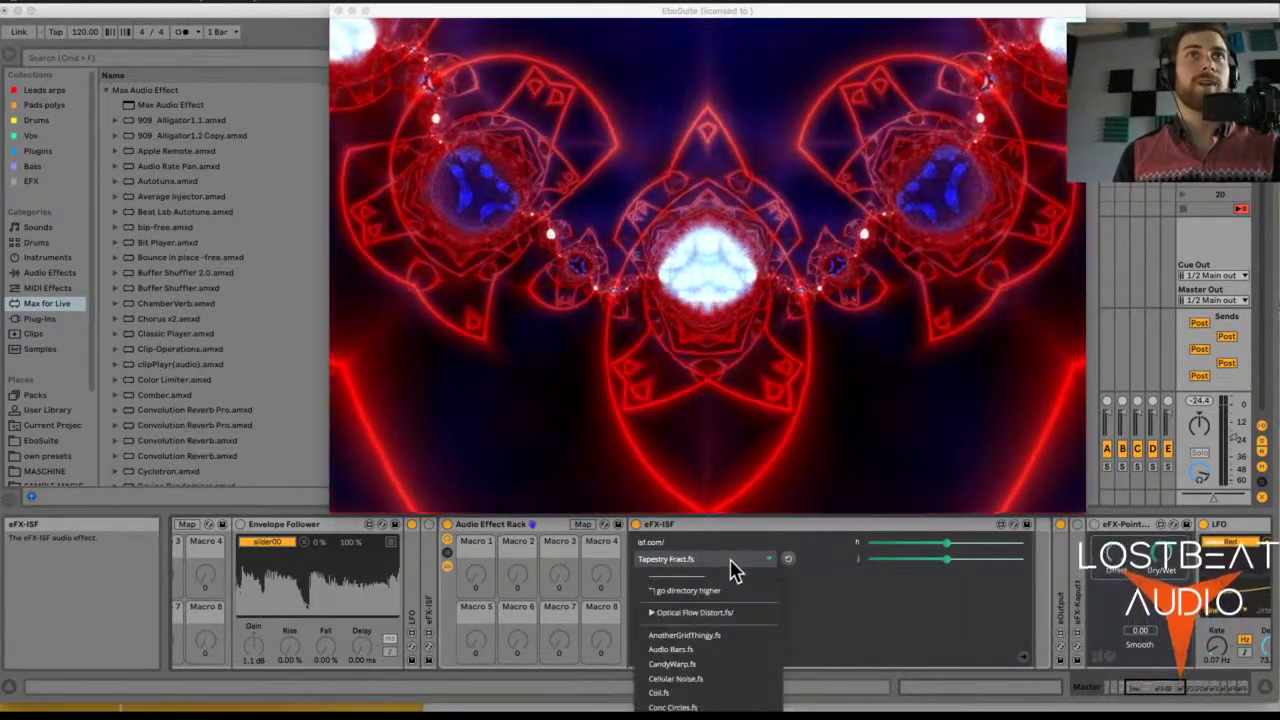
key("Return")
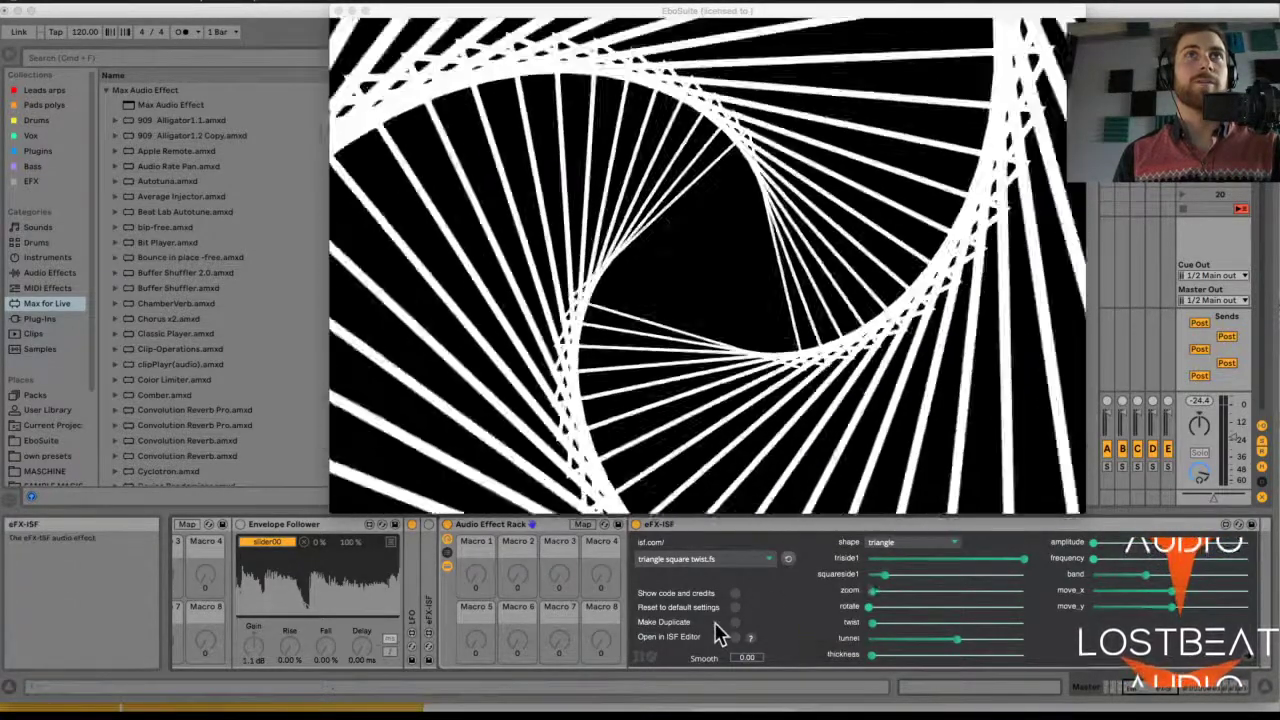
- Vary the triside1 value of the triangle square twist.fs shader, ending at 3.000, and raise its amplitude, frequency and band
left_click(720, 556)
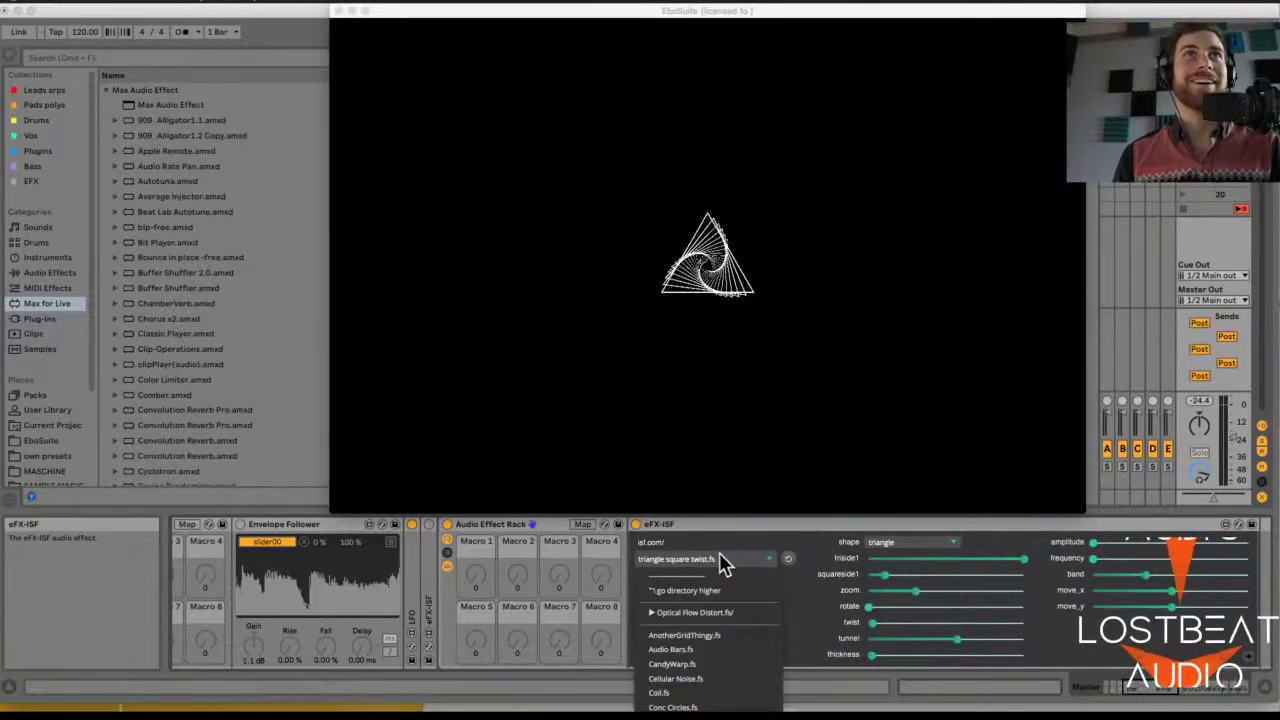
left_click(720, 556)
left_click_drag(900, 562, 900, 600)
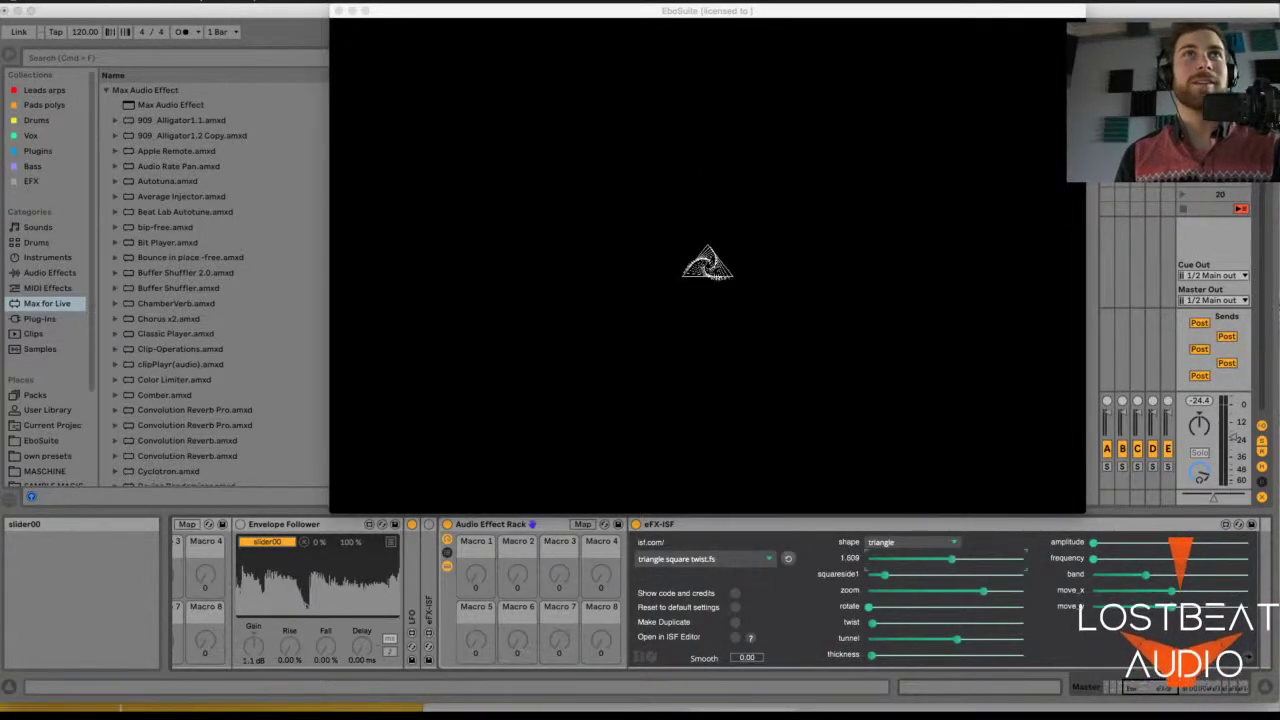
left_click_drag(951, 558, 890, 558)
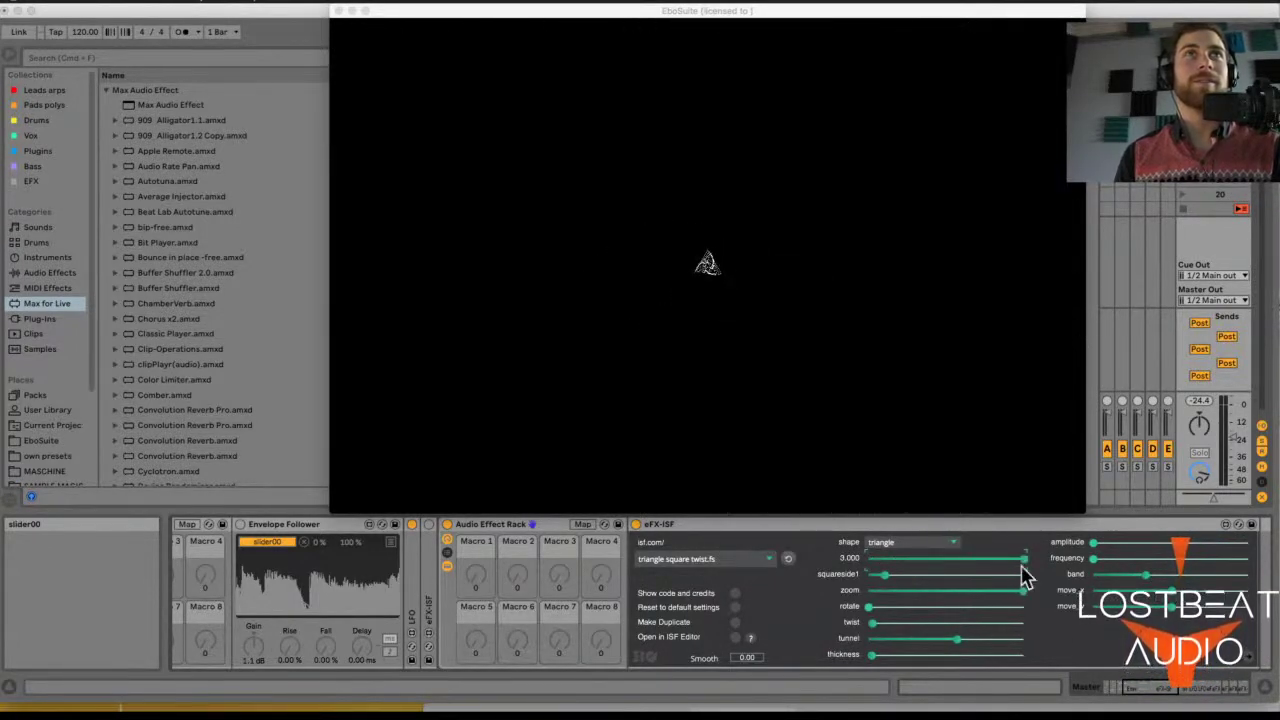
left_click(707, 558)
left_click(707, 558)
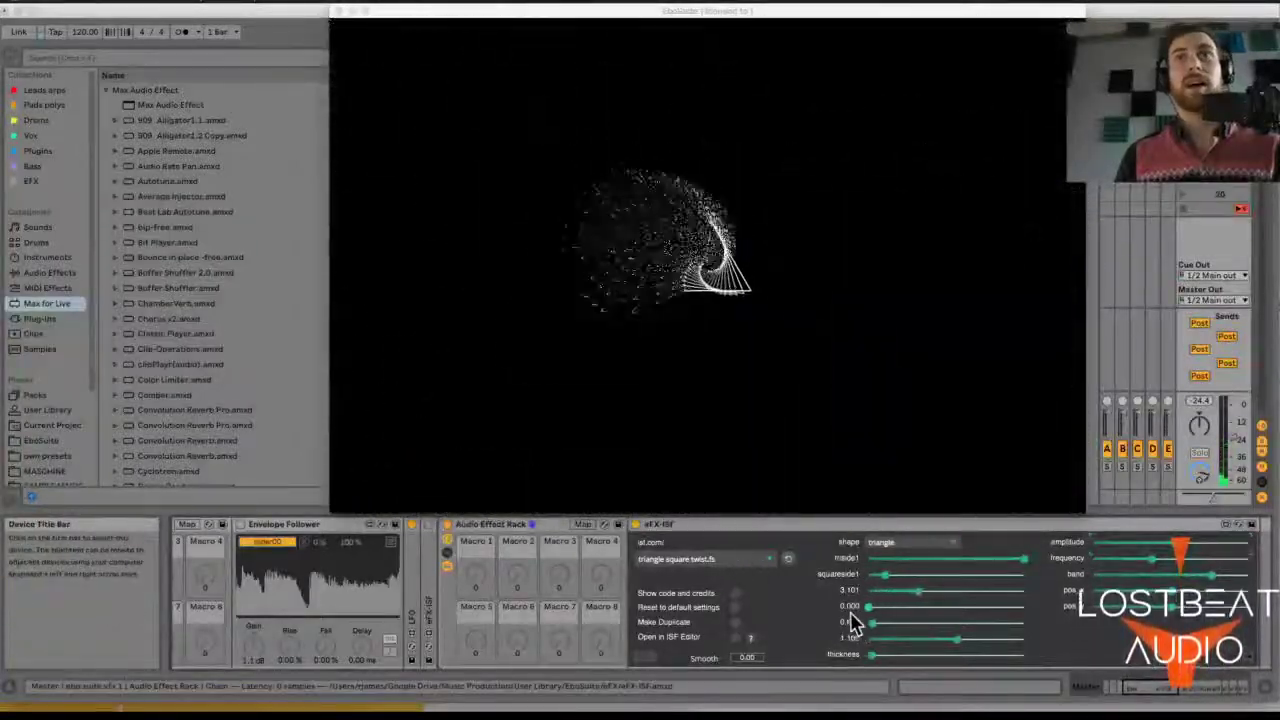
- Look through the effects that follow in the device chain and adjust the Red amount of the eFX-RGB device
scroll(849, 620, "right", 5)
scroll(809, 598, "right", 8)
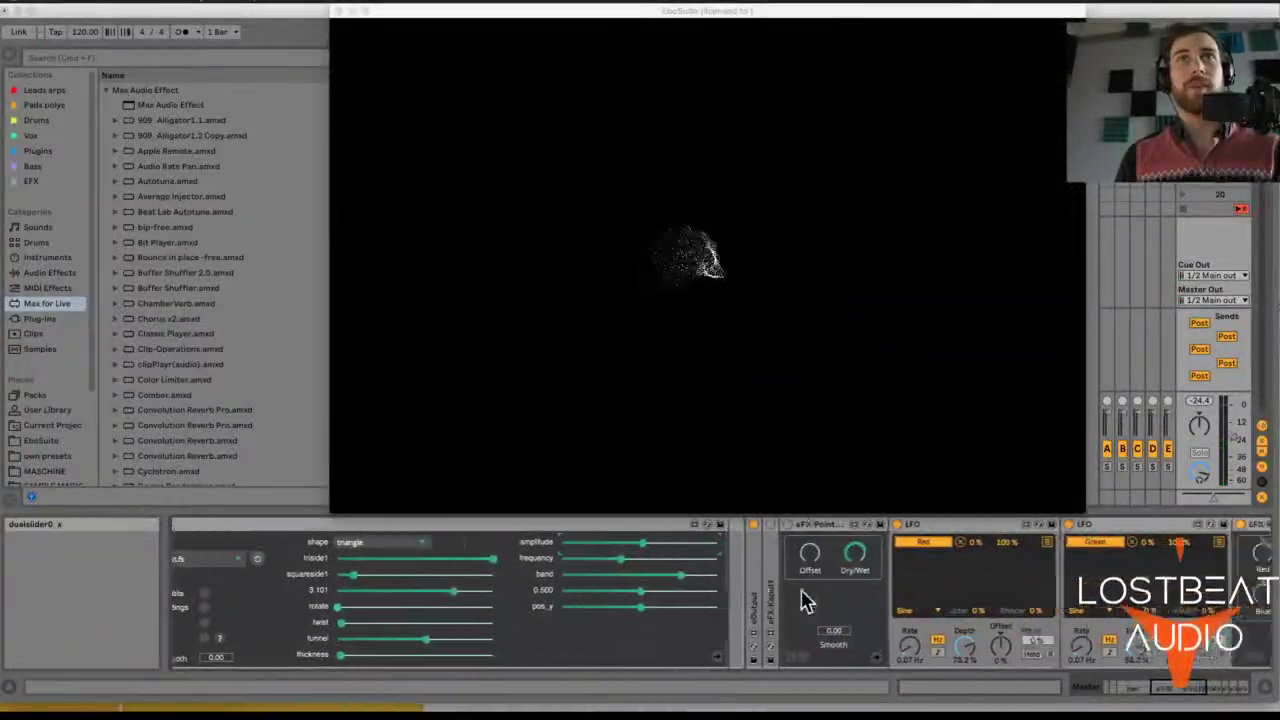
scroll(800, 600, "right", 3)
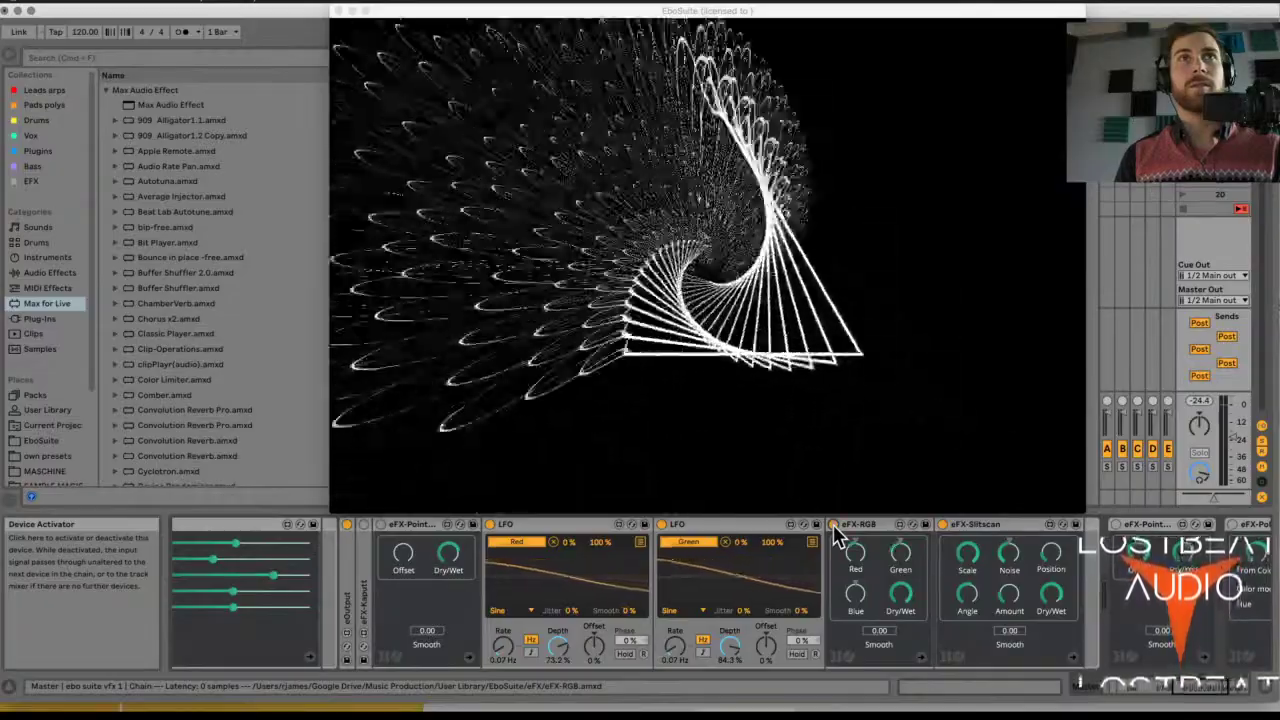
scroll(900, 590, "right", 5)
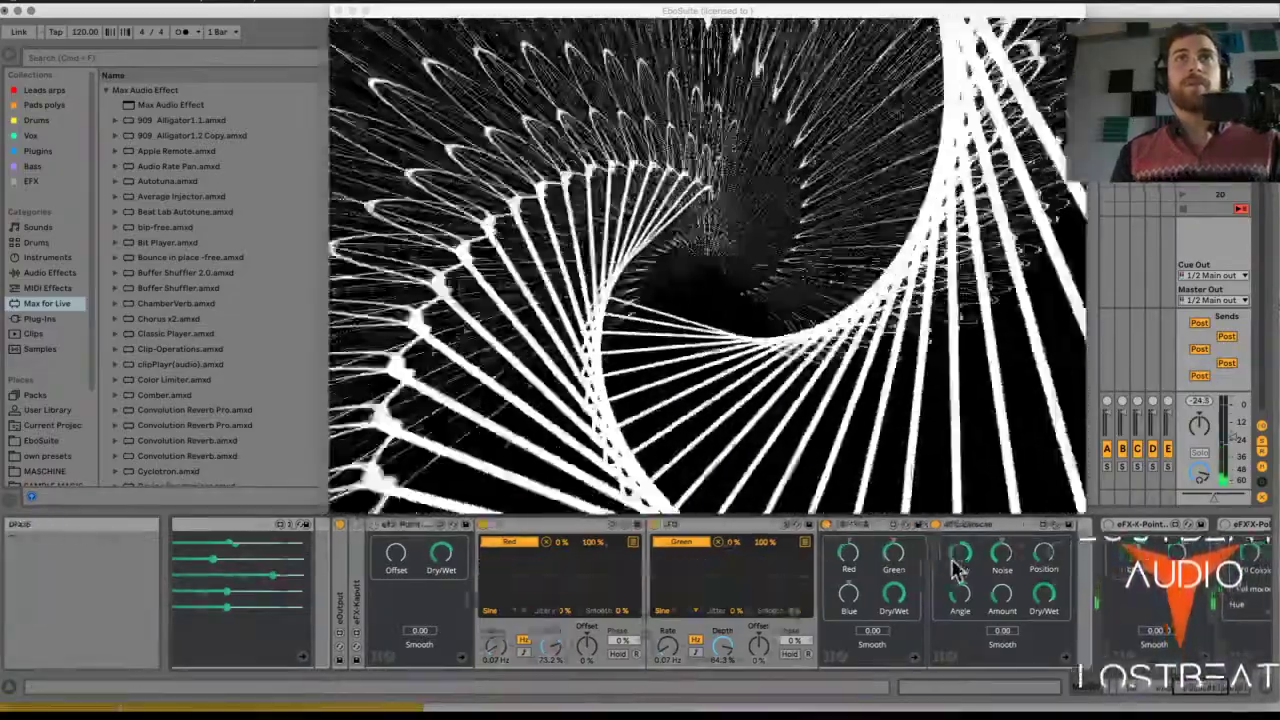
scroll(960, 565, "right", 5)
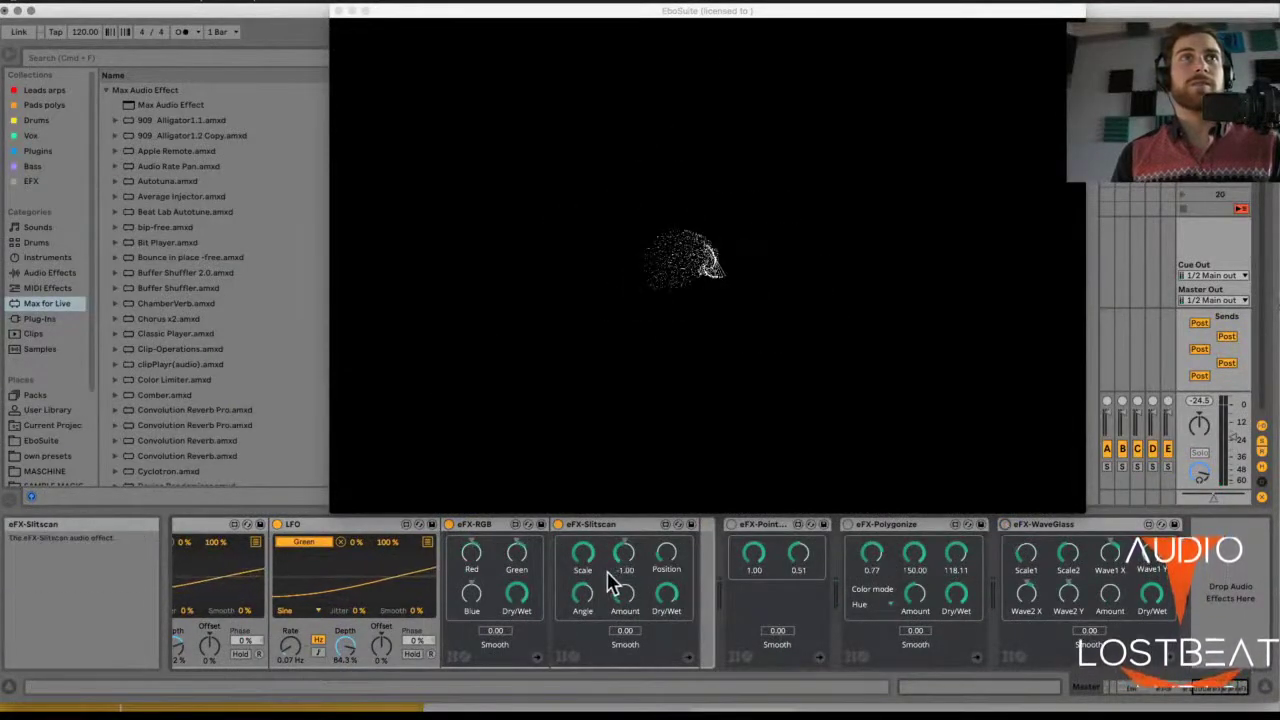
scroll(610, 582, "left", 5)
left_click(662, 548)
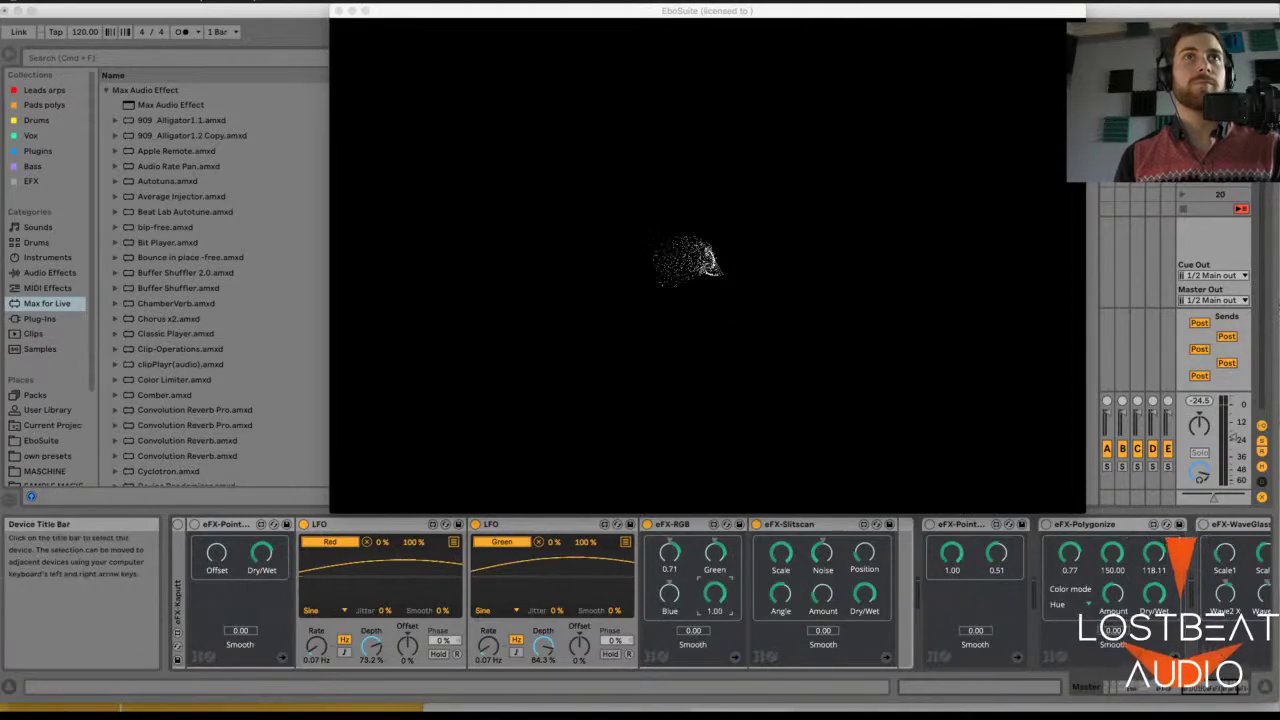
- Try an eFX-HueSat device directly behind eFX-ISF, adjusting its Hue to 0.34 and its Amount, and remove it
scroll(645, 620, "left", 15)
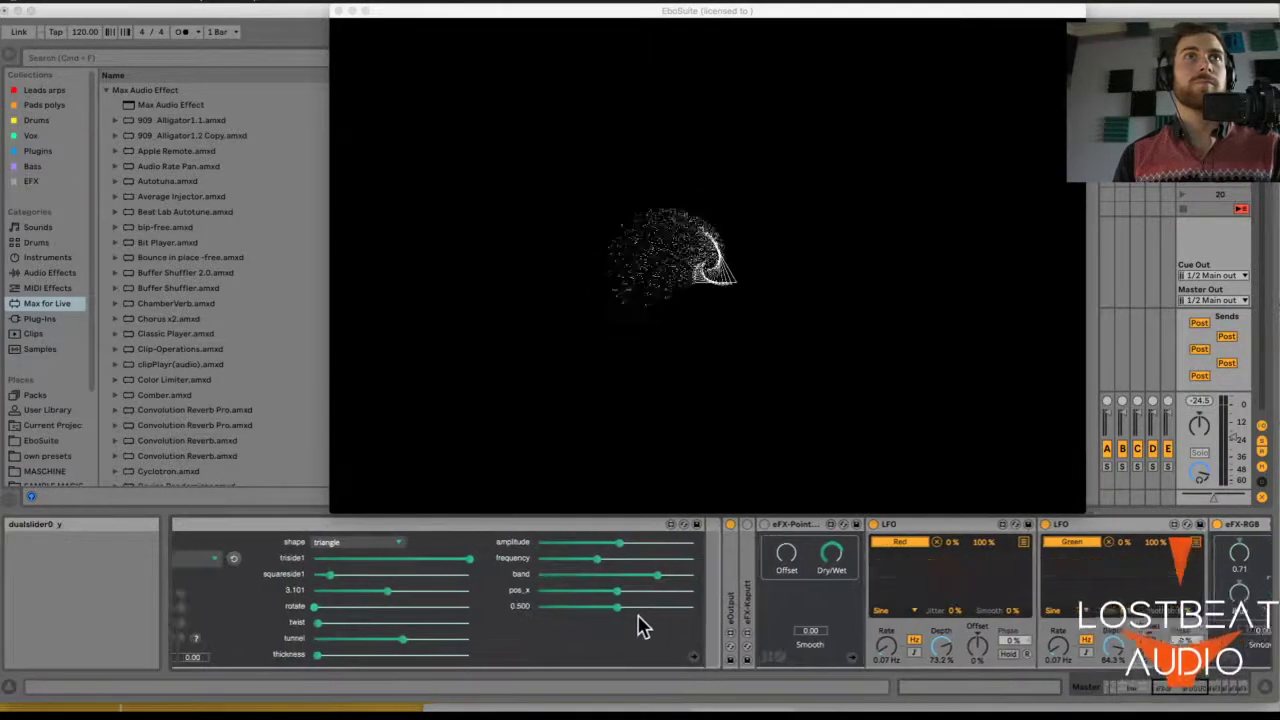
left_click(523, 527)
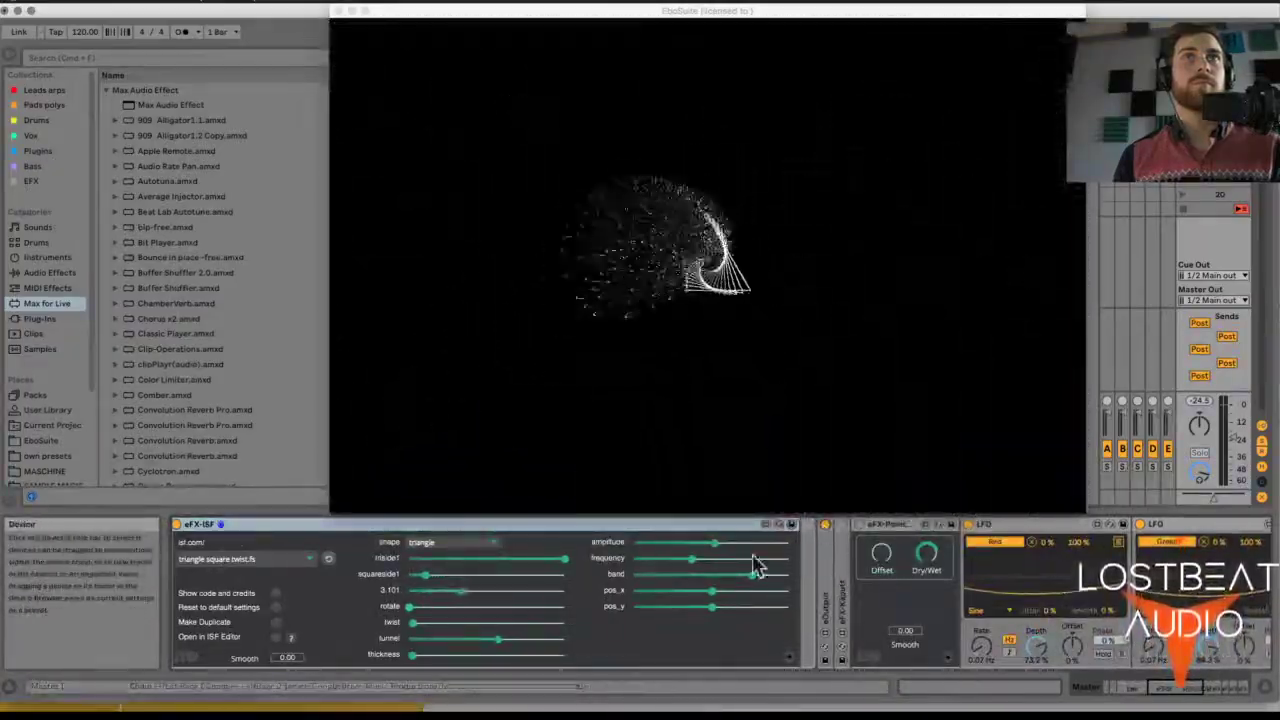
left_click(630, 517)
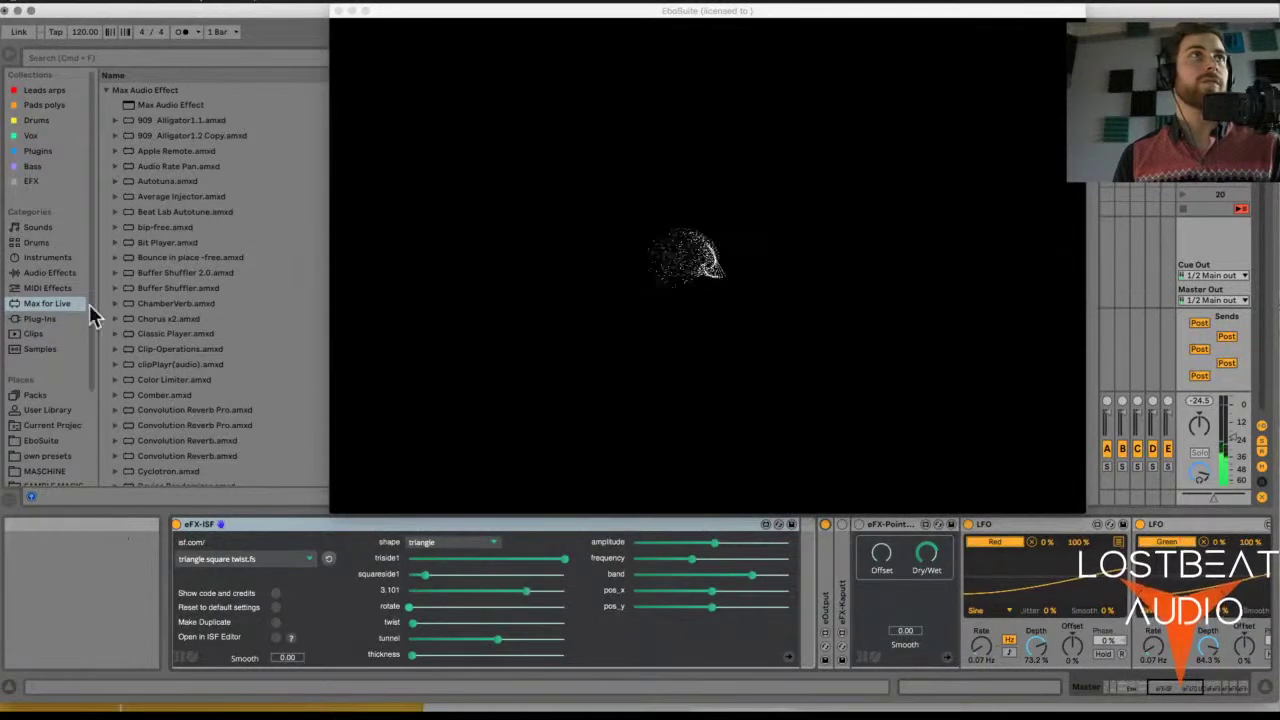
right_click(712, 523)
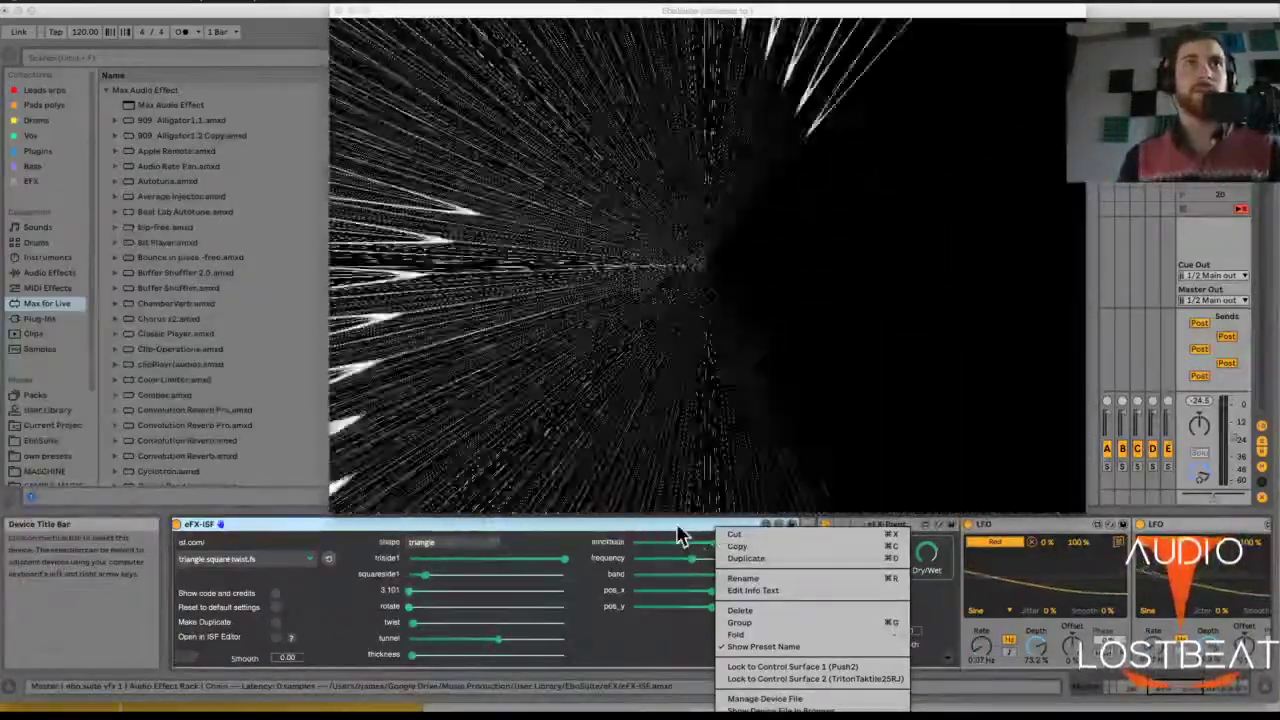
left_click(678, 535)
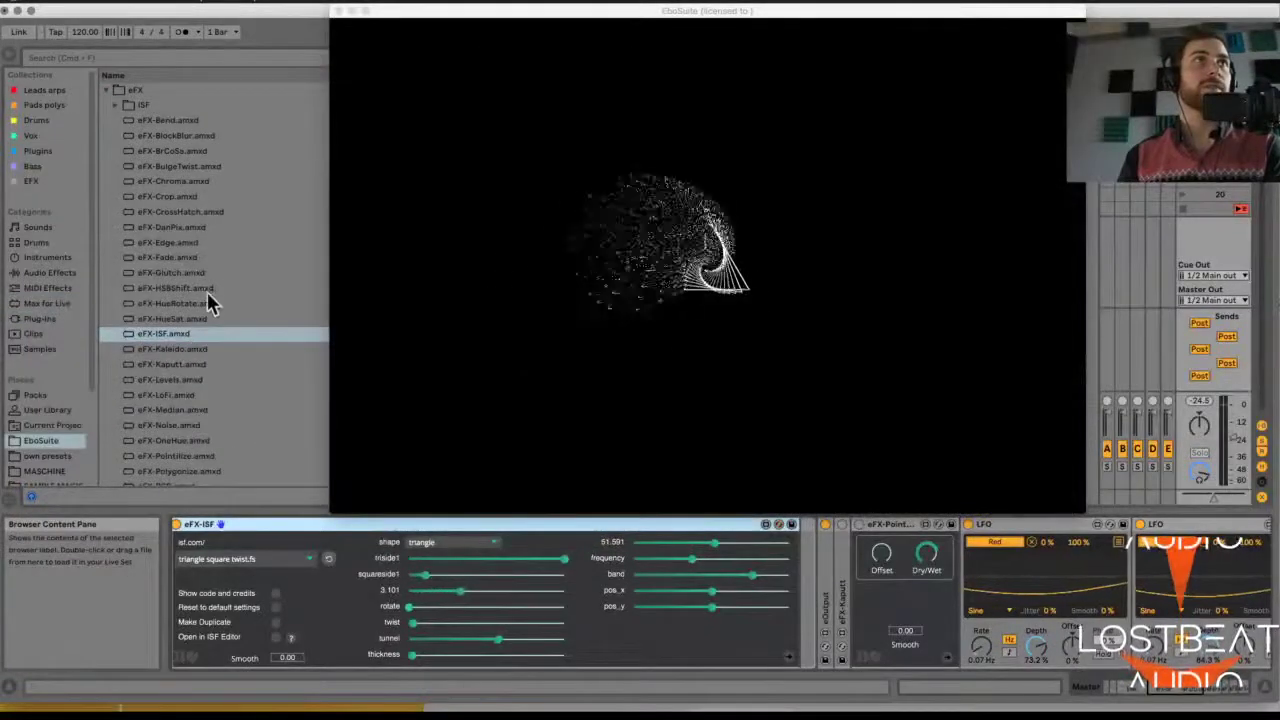
left_click(182, 320)
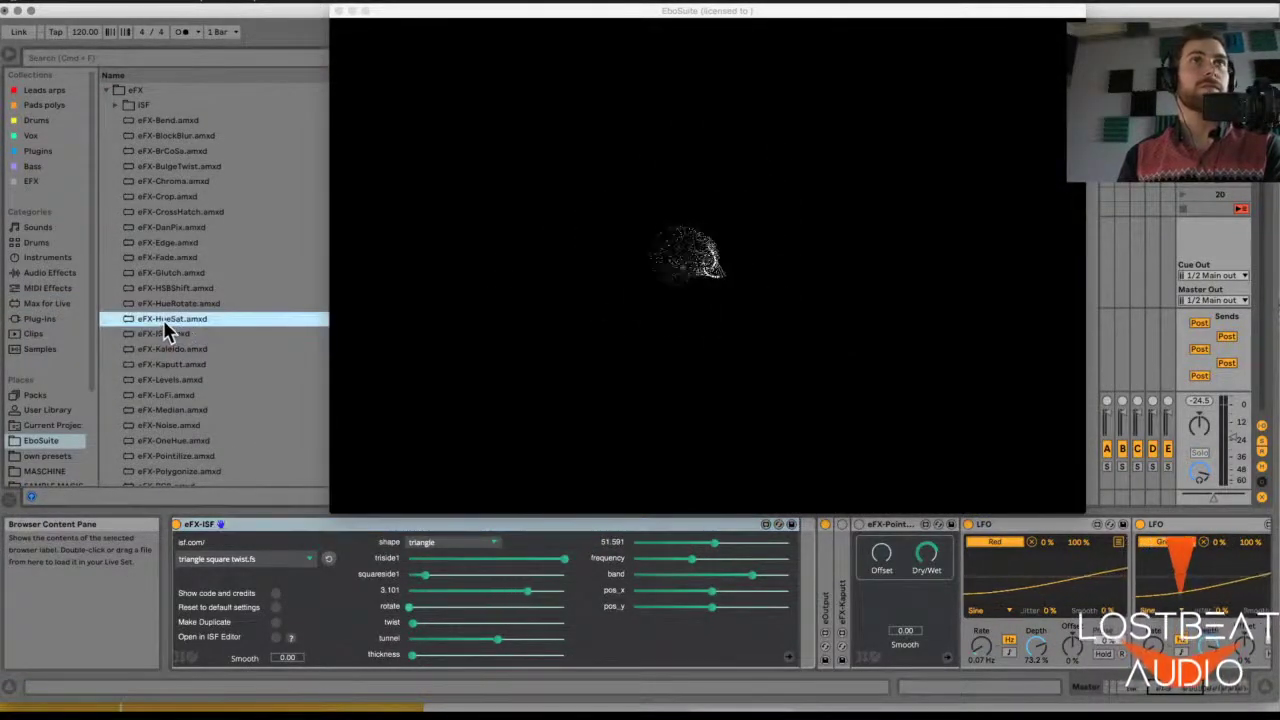
left_click_drag(164, 322, 801, 603)
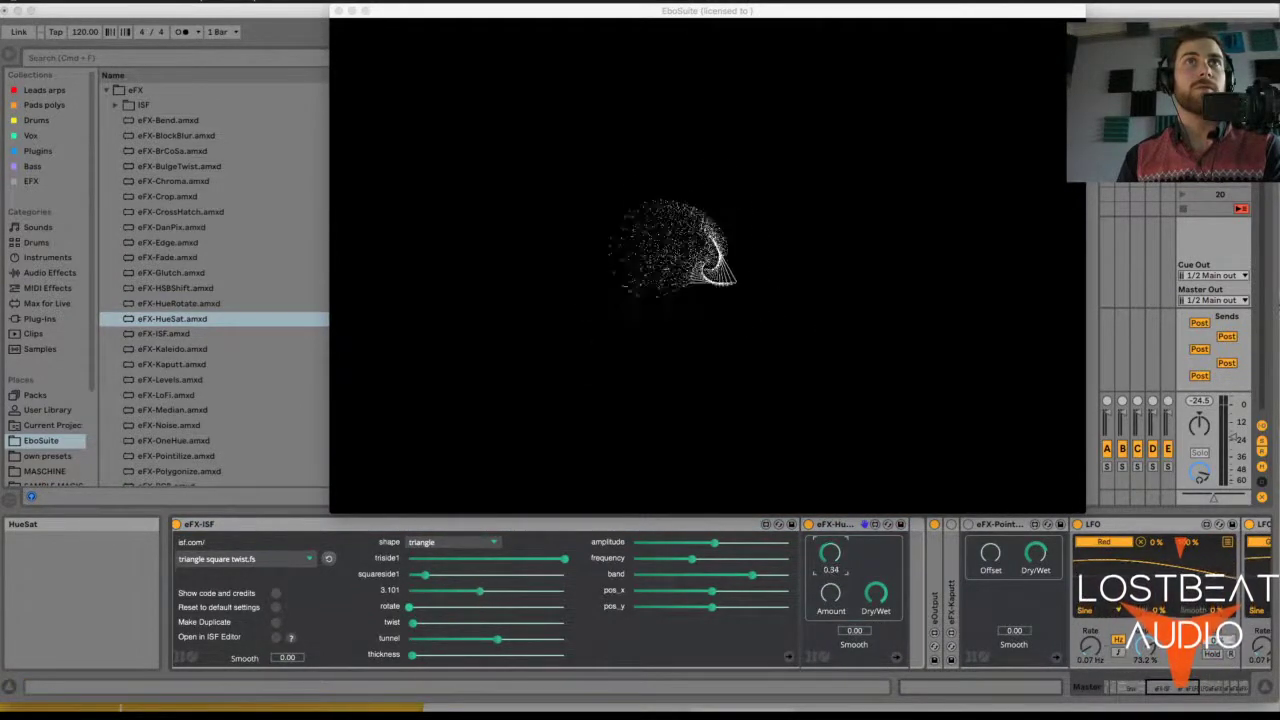
left_click_drag(830, 593, 830, 586)
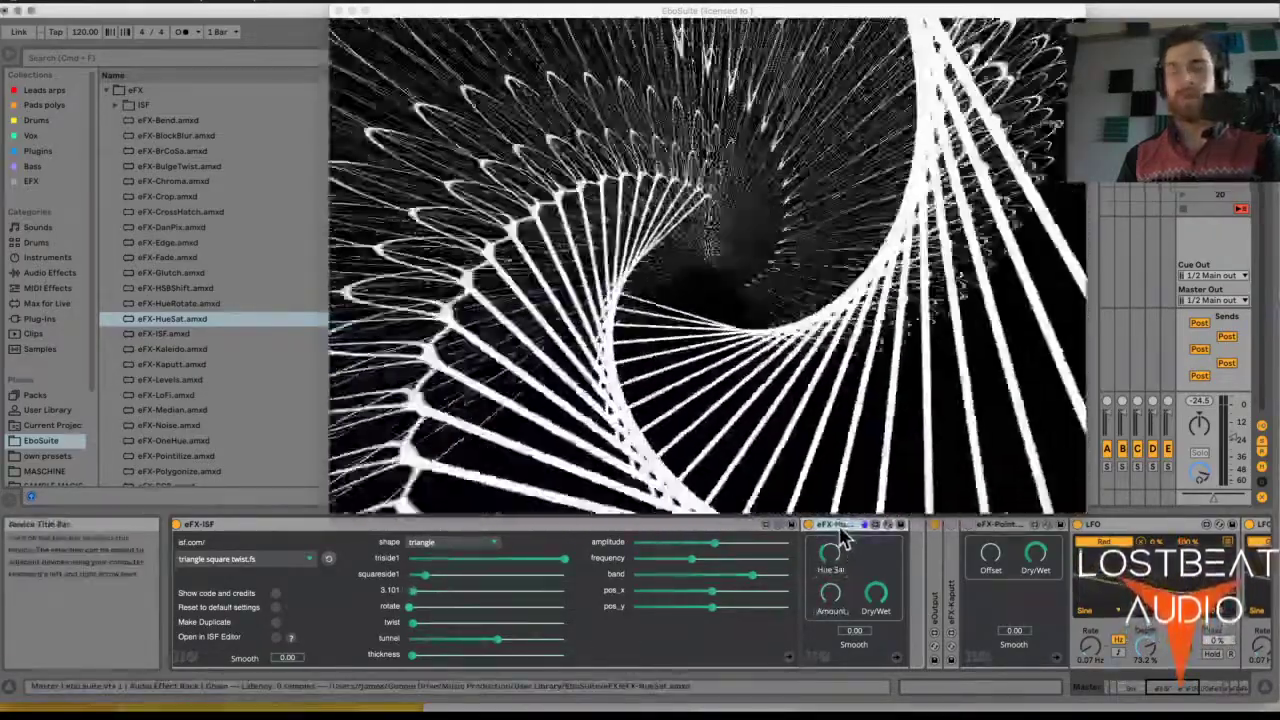
key("Delete")
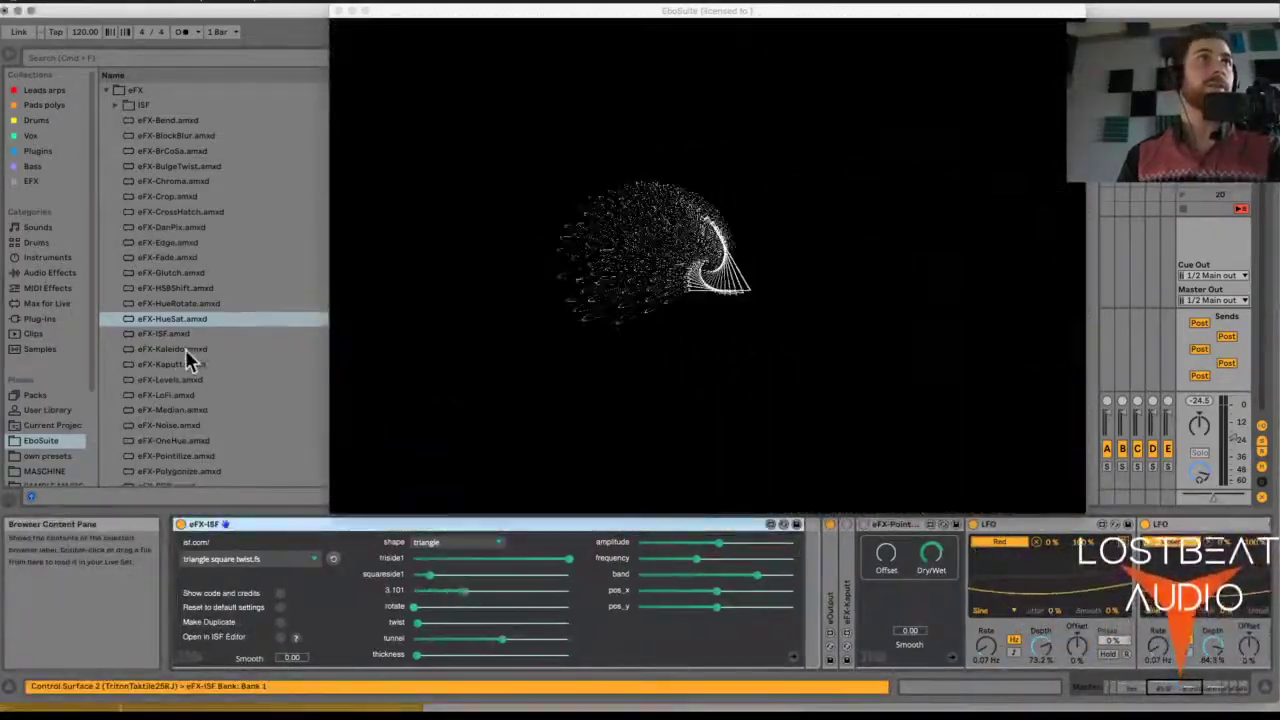
- Try an eFX-Kaleido device behind eFX-ISF with an Amount of 0.83 and varied Divisions, and remove it
left_click_drag(185, 349, 808, 589)
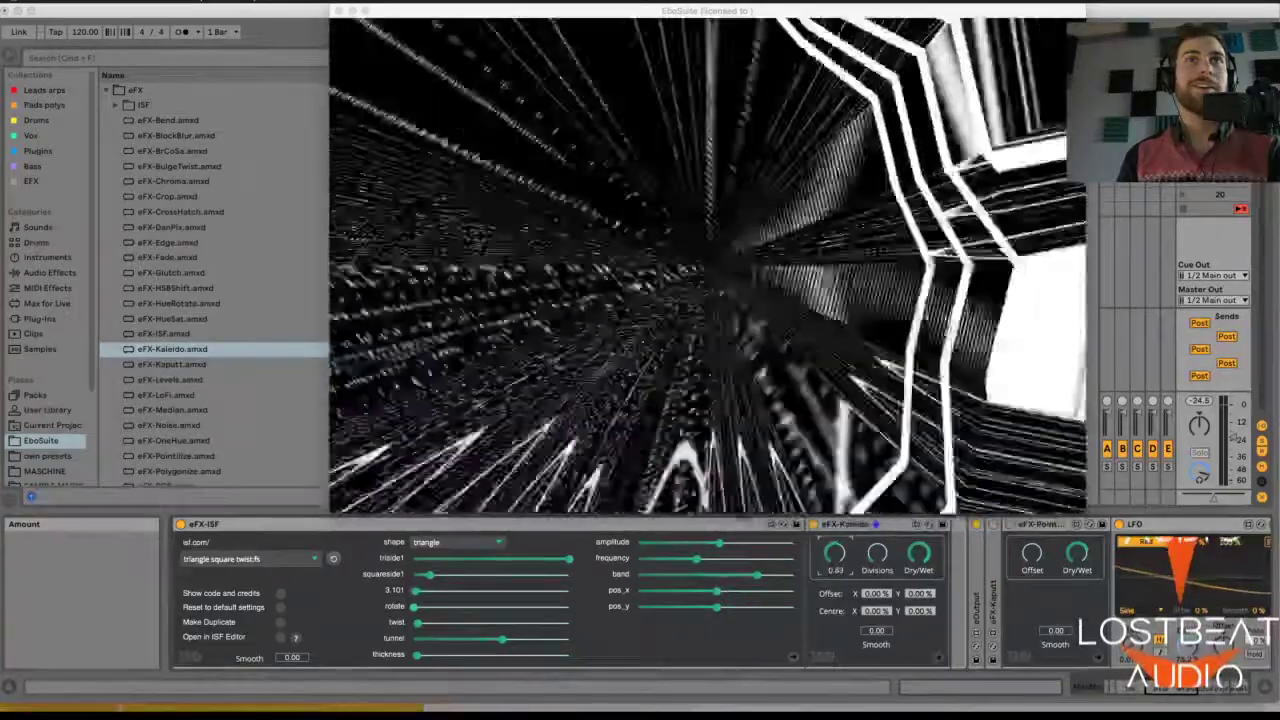
left_click_drag(877, 553, 877, 540)
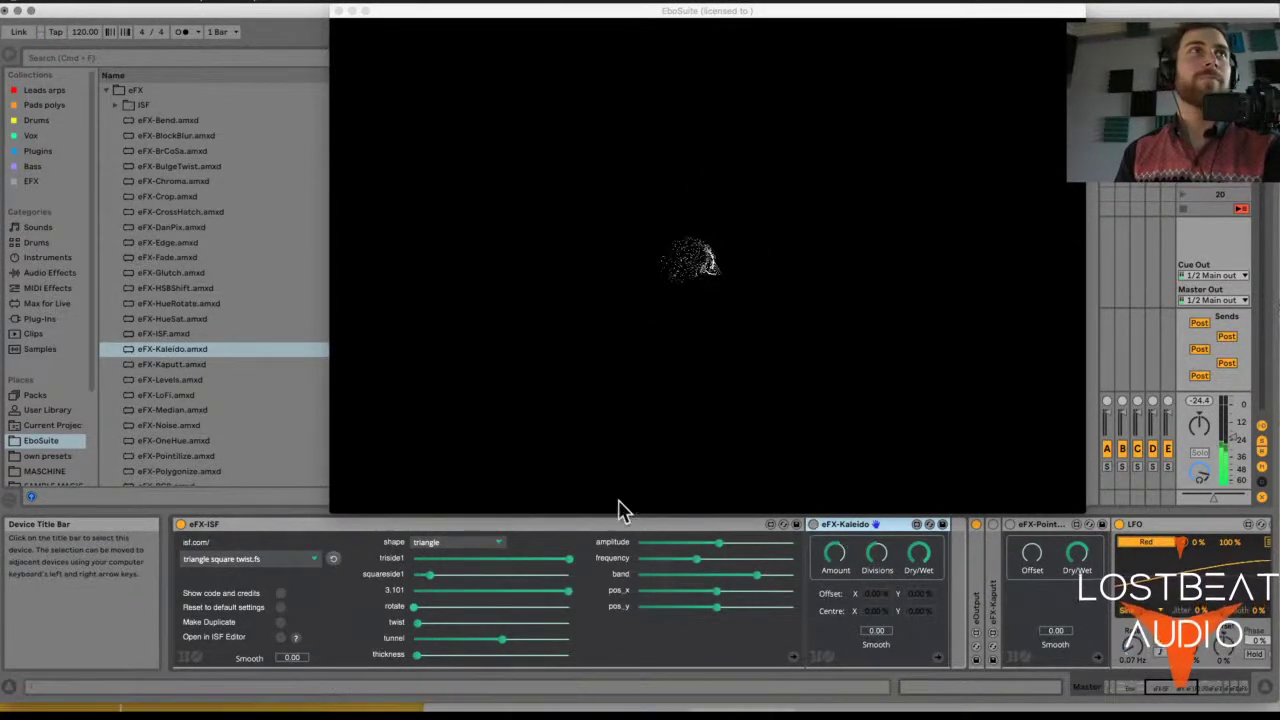
key("Delete")
- Add an eFX-RGB device directly behind eFX-ISF and adjust its colour amounts to tint the image green
scroll(195, 410, "down", 1)
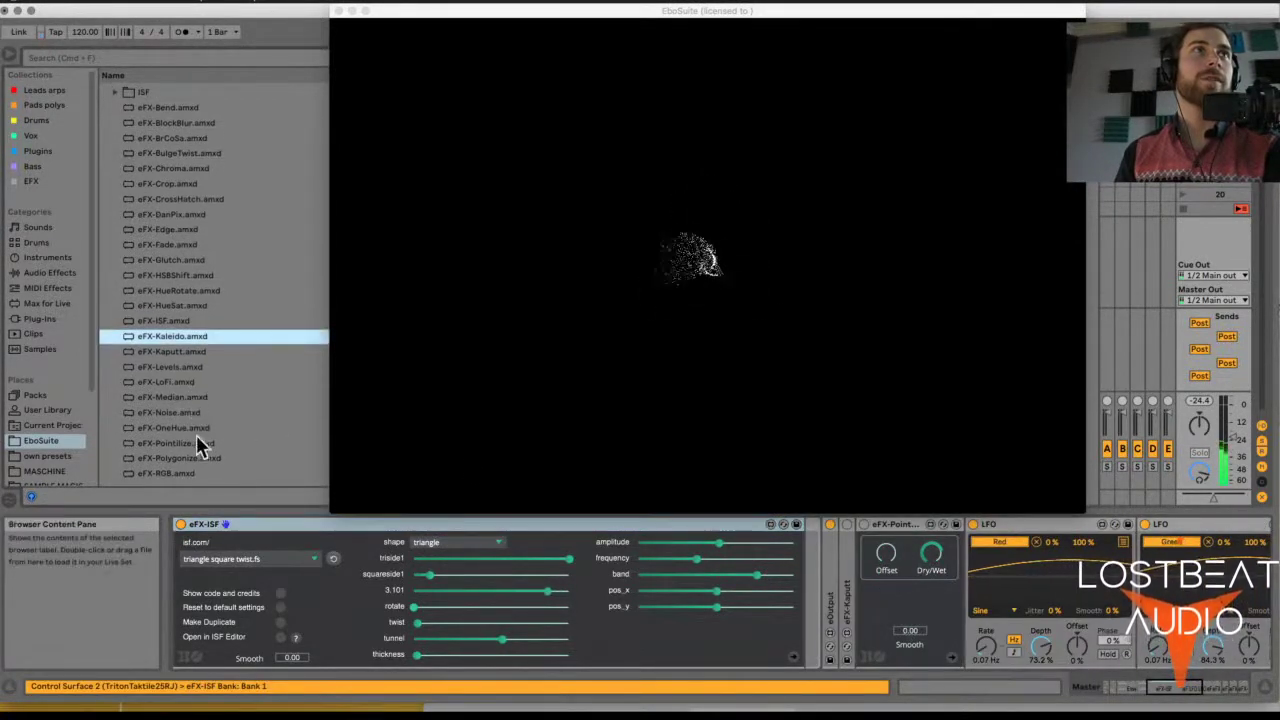
left_click(186, 443)
left_click(181, 475)
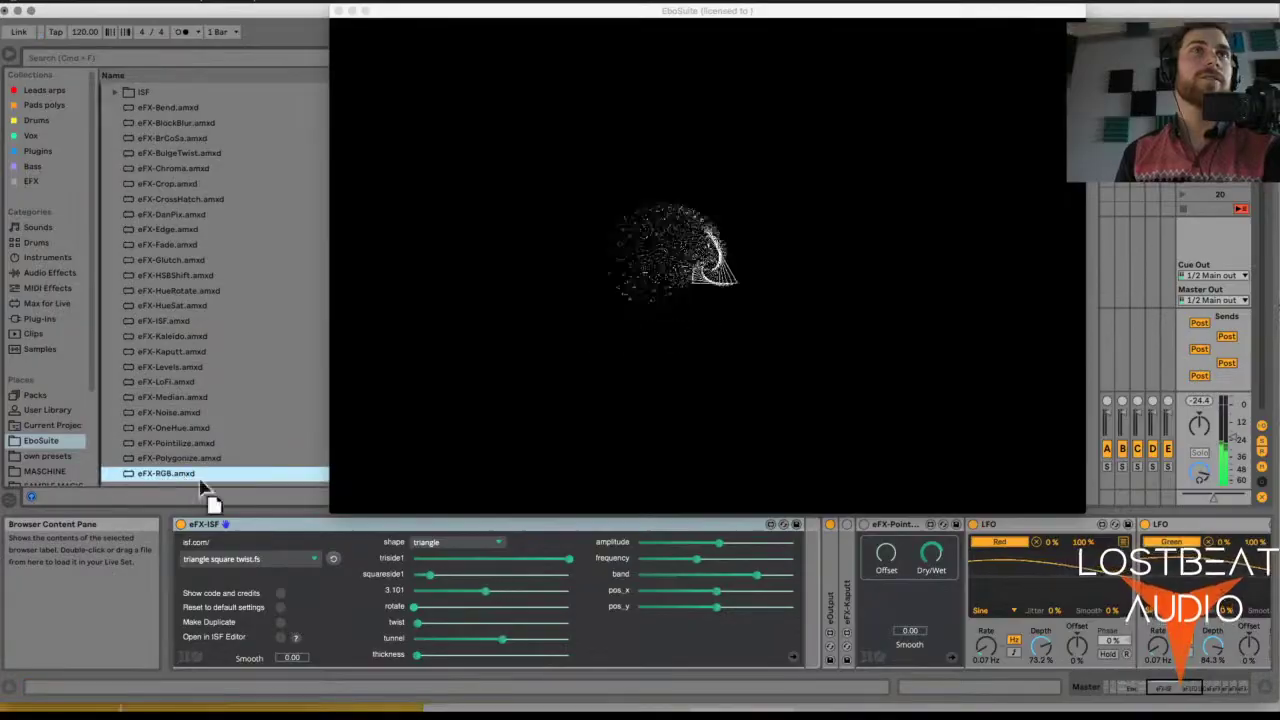
left_click_drag(207, 490, 869, 583)
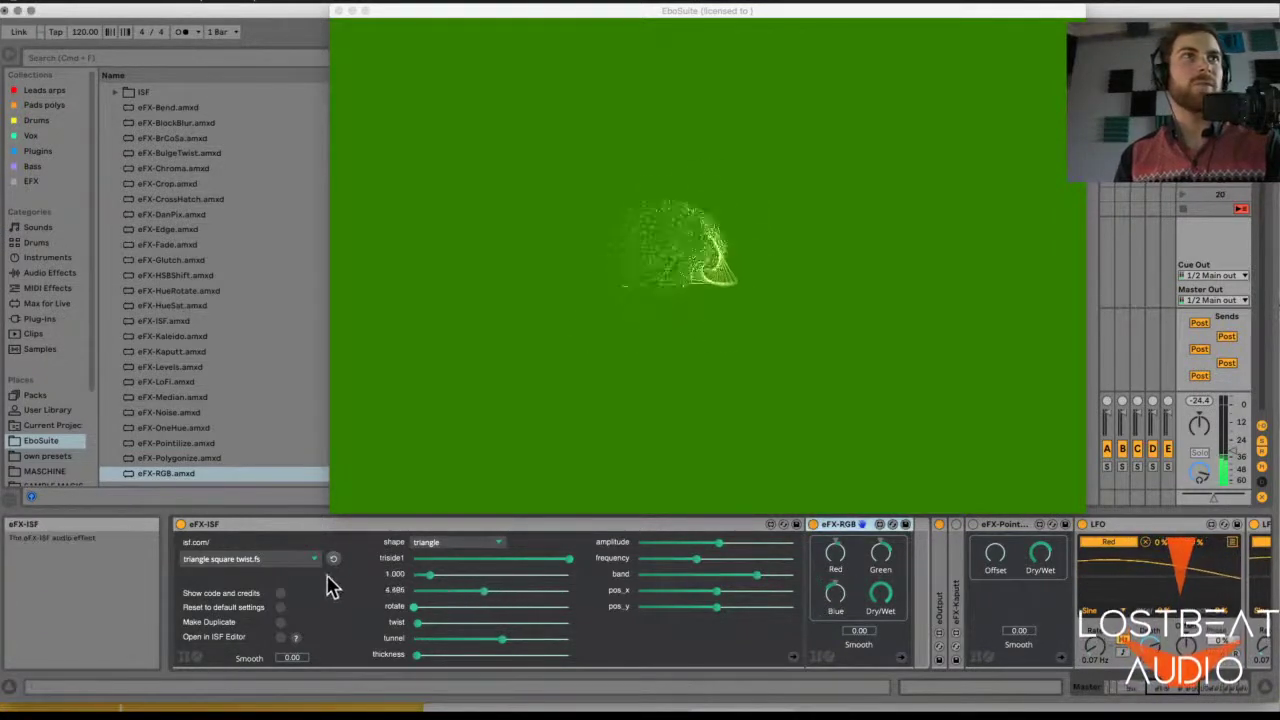
- Try the Truchet Tile.fs shader, replace it with UltimateFlame.fs, and deactivate the added eFX-RGB device
left_click(313, 561)
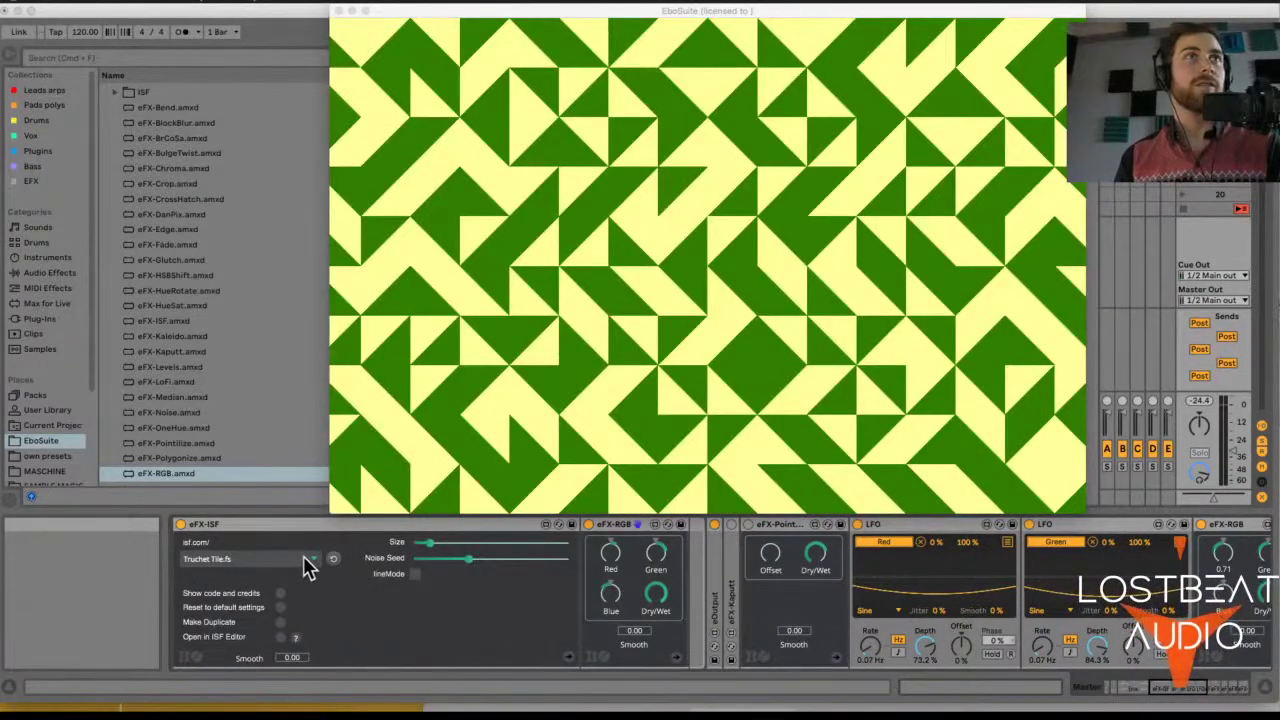
left_click(306, 562)
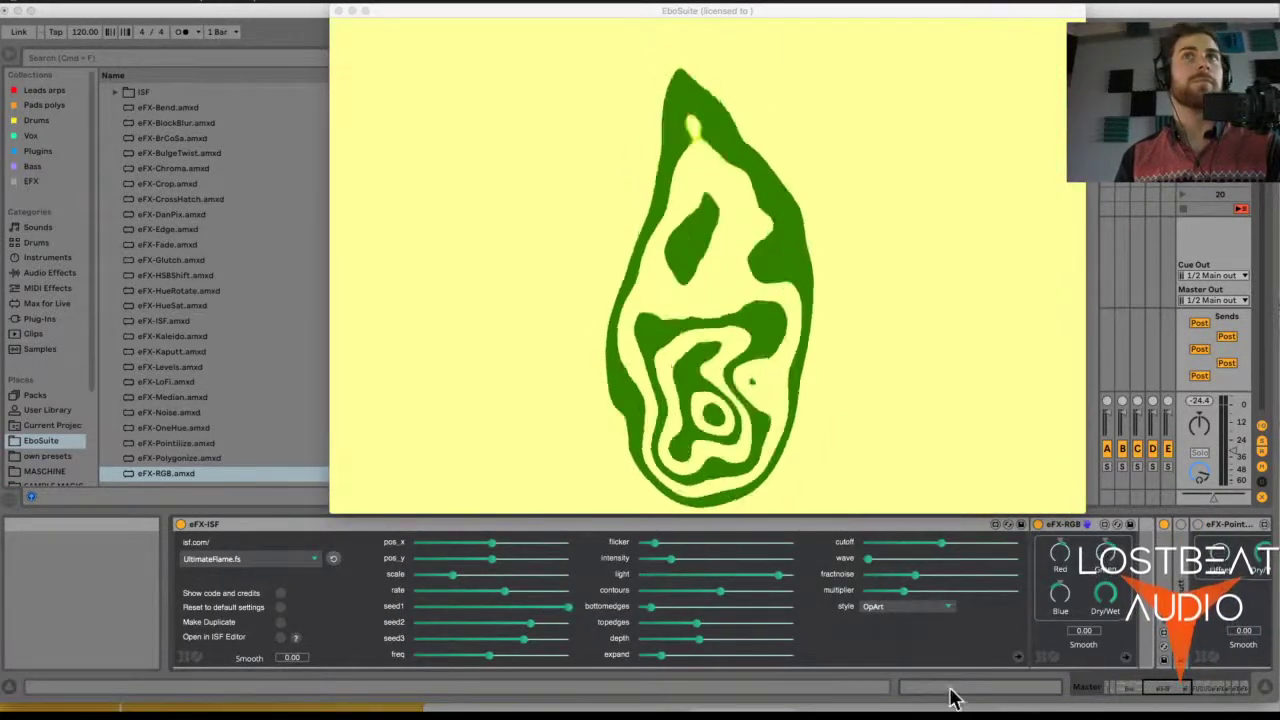
left_click(1039, 526)
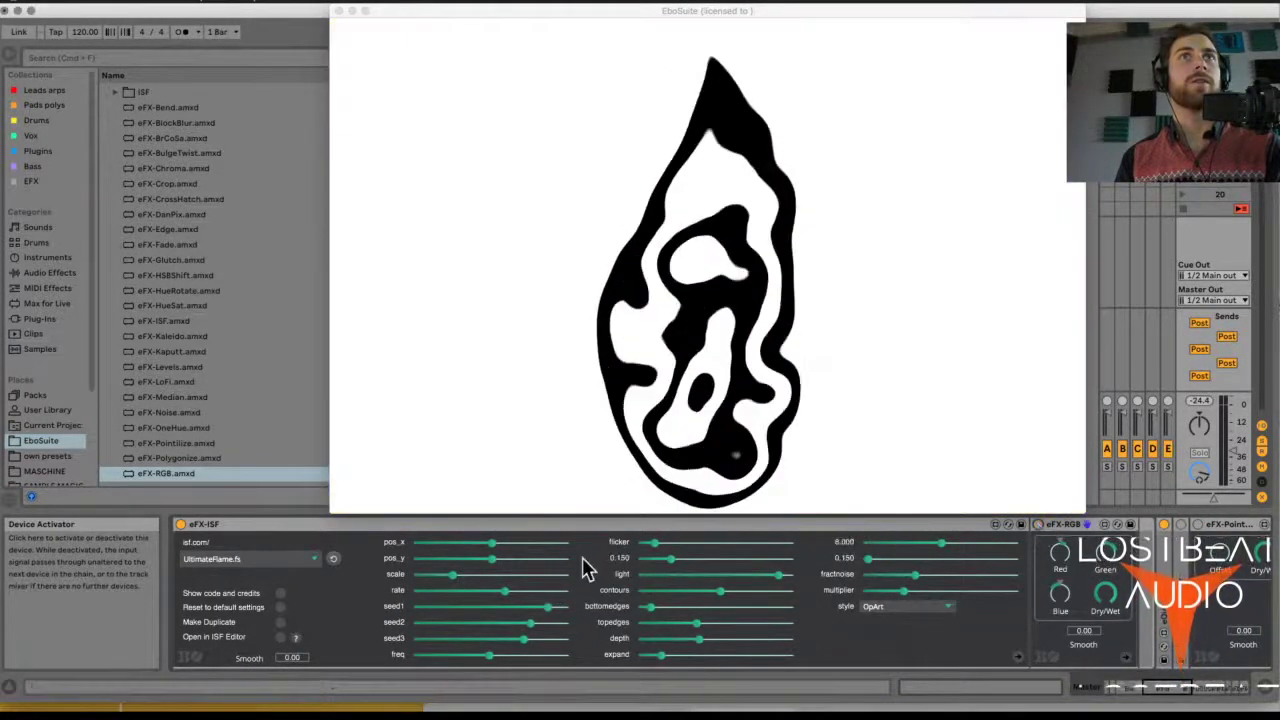
- Try the Untitled Sketch.fs shader in eFX-ISF and replace it with VHS Glitch.fs.fs
left_click(274, 560)
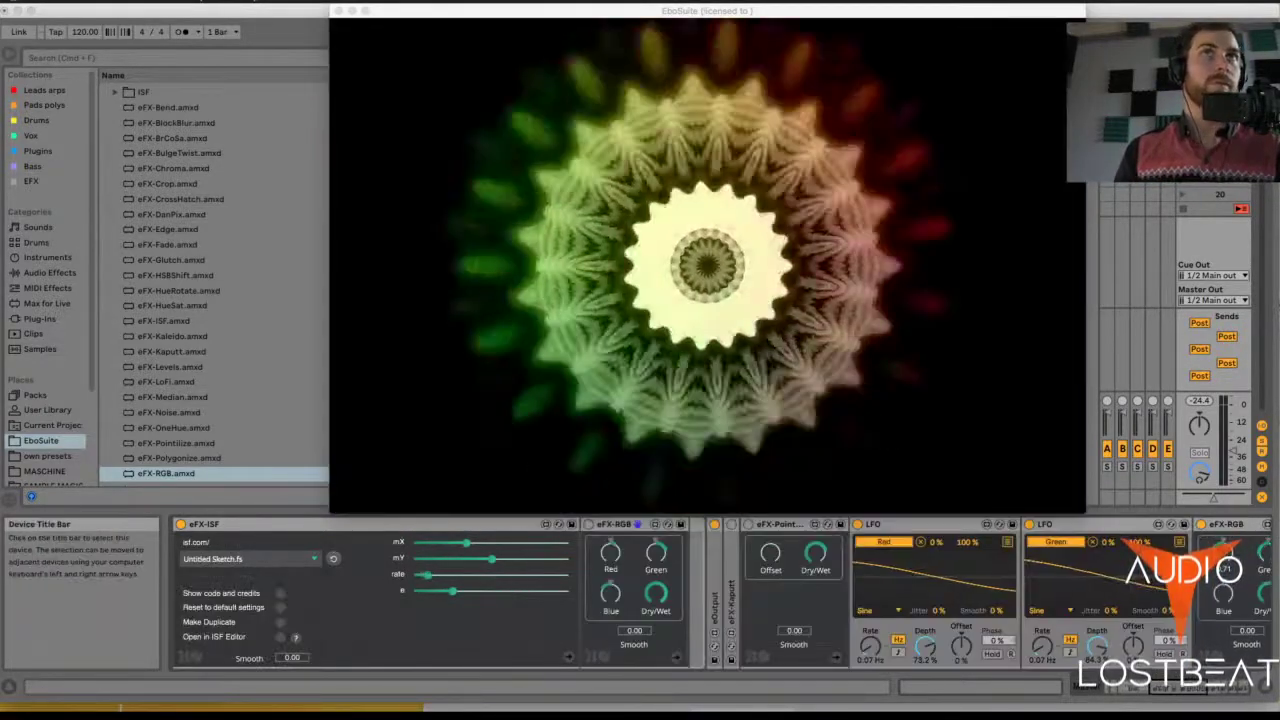
left_click(293, 562)
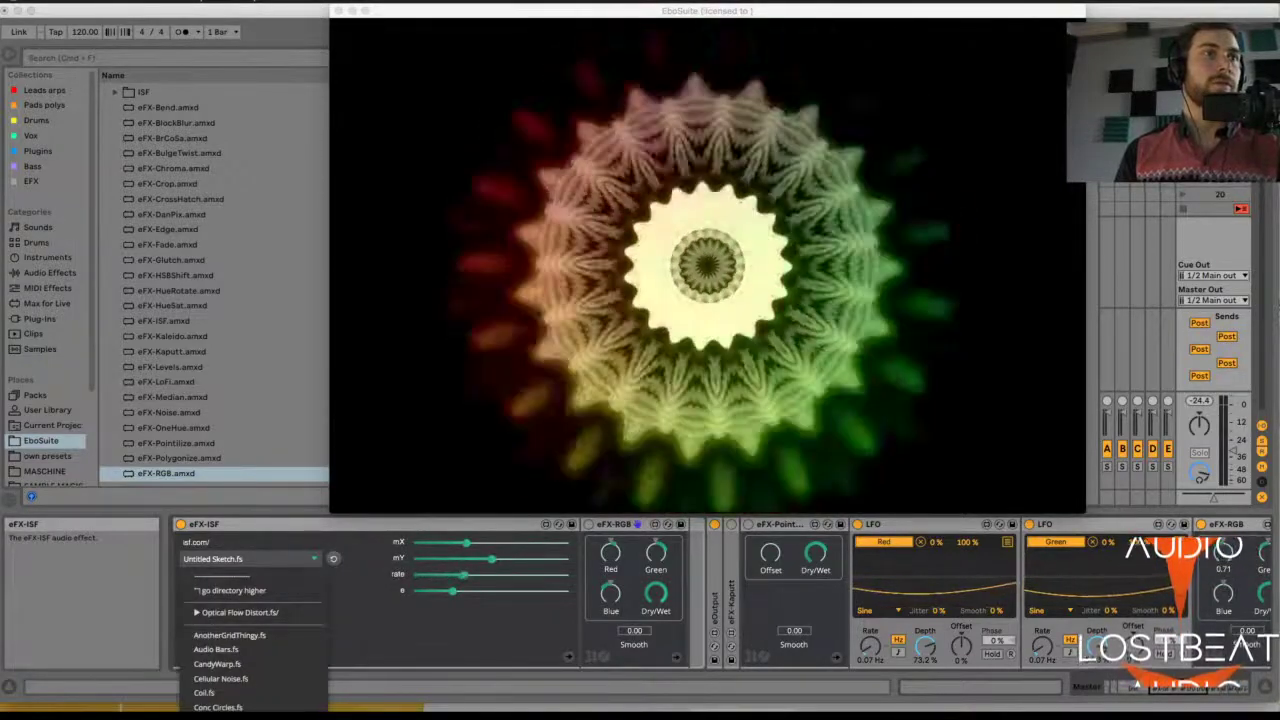
key("Return")
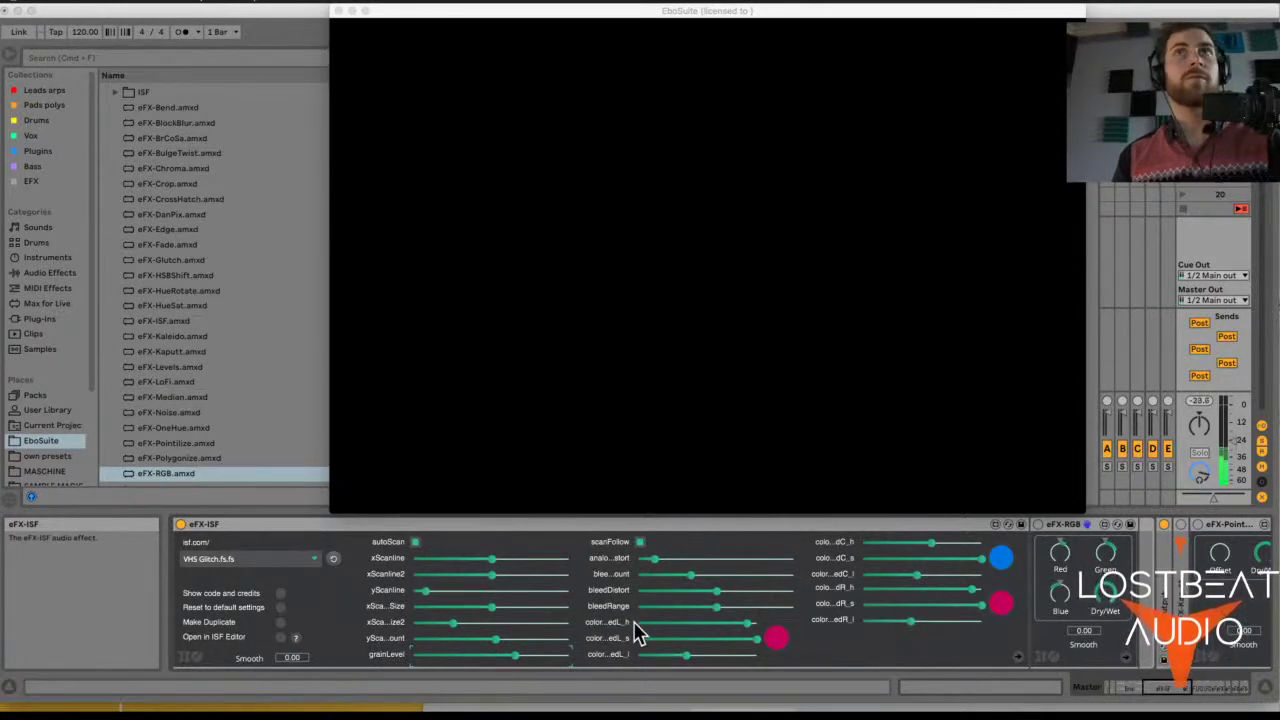
- Try the Vortex-V2.fs shader in eFX-ISF and replace it with WaveLines.fs
left_click(305, 562)
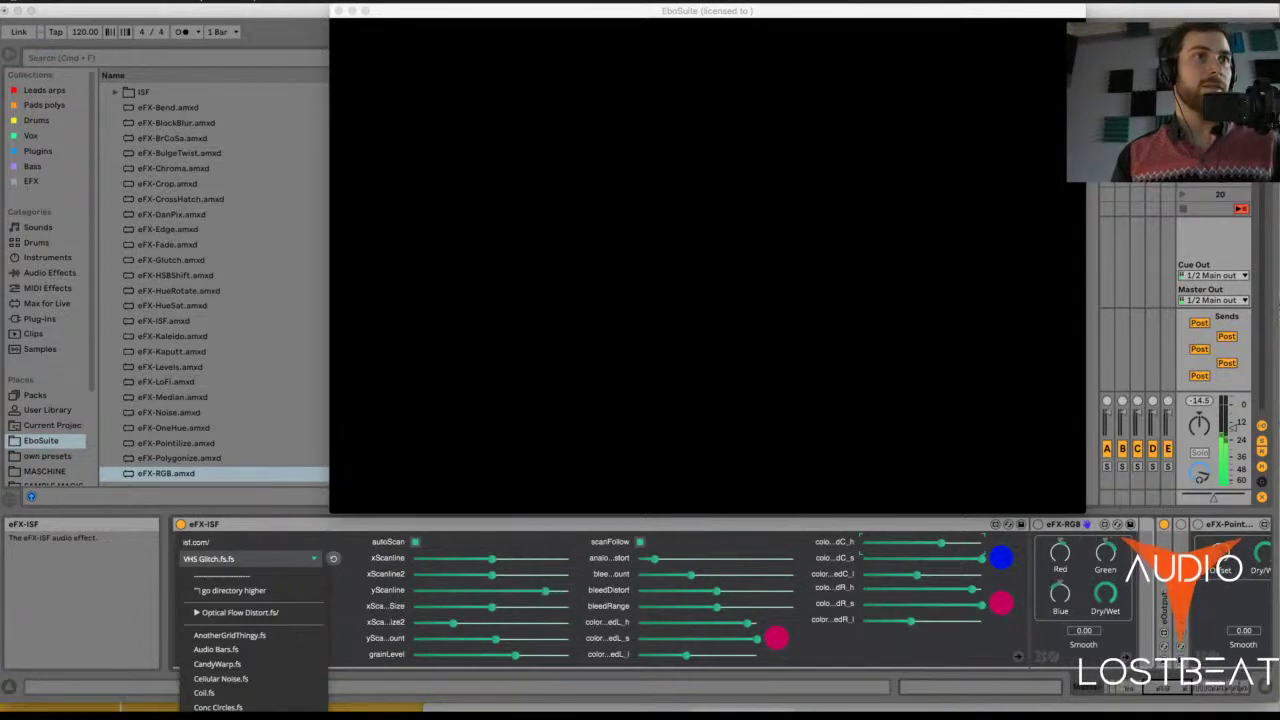
key("Return")
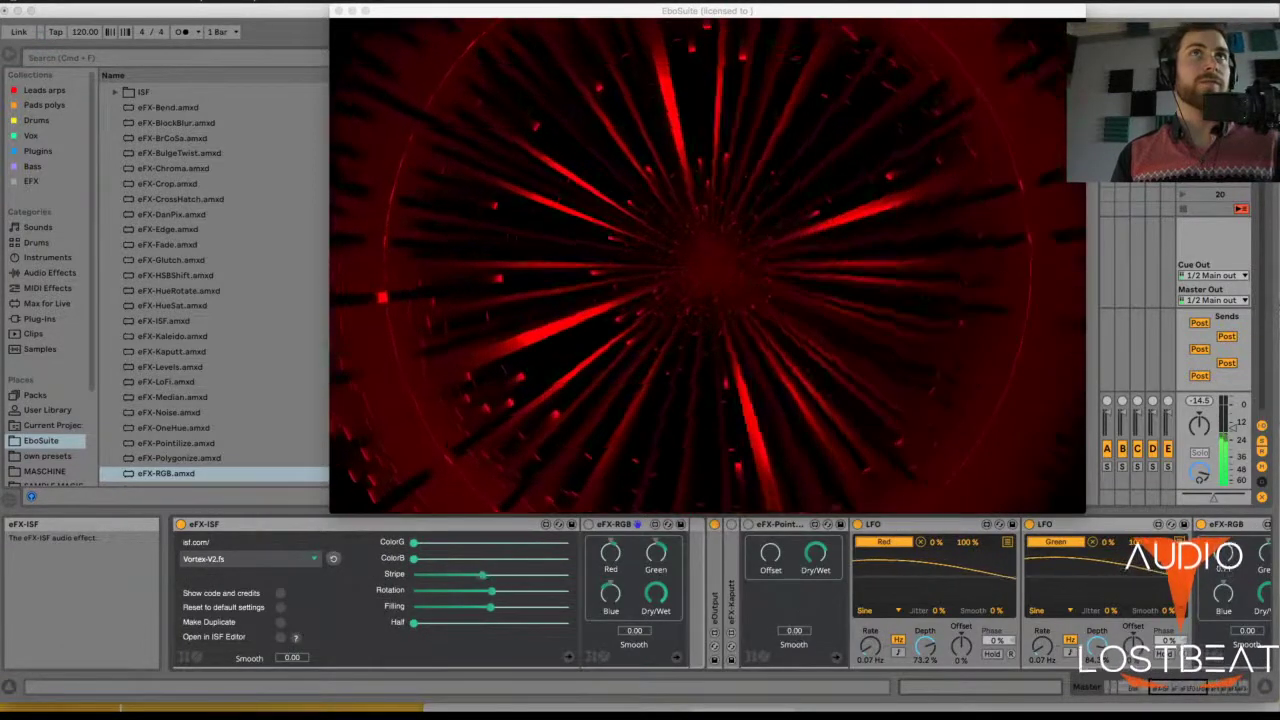
left_click(300, 566)
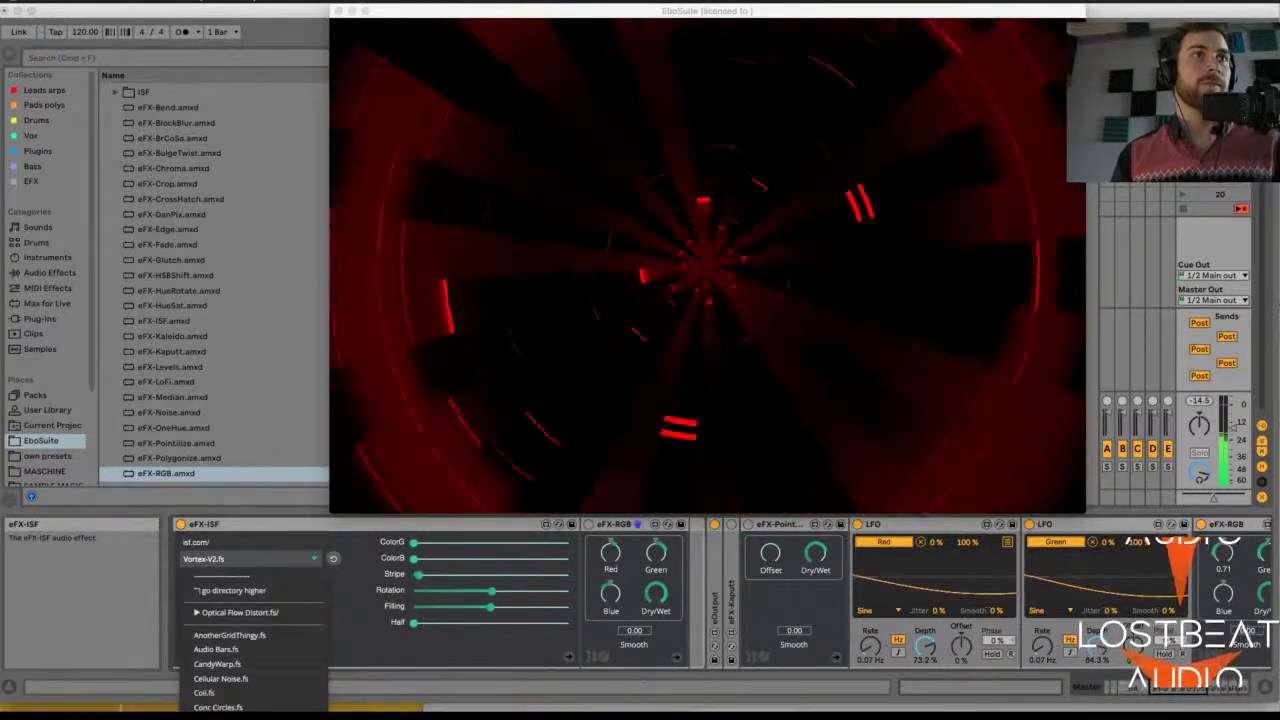
key("Down")
key("Return")
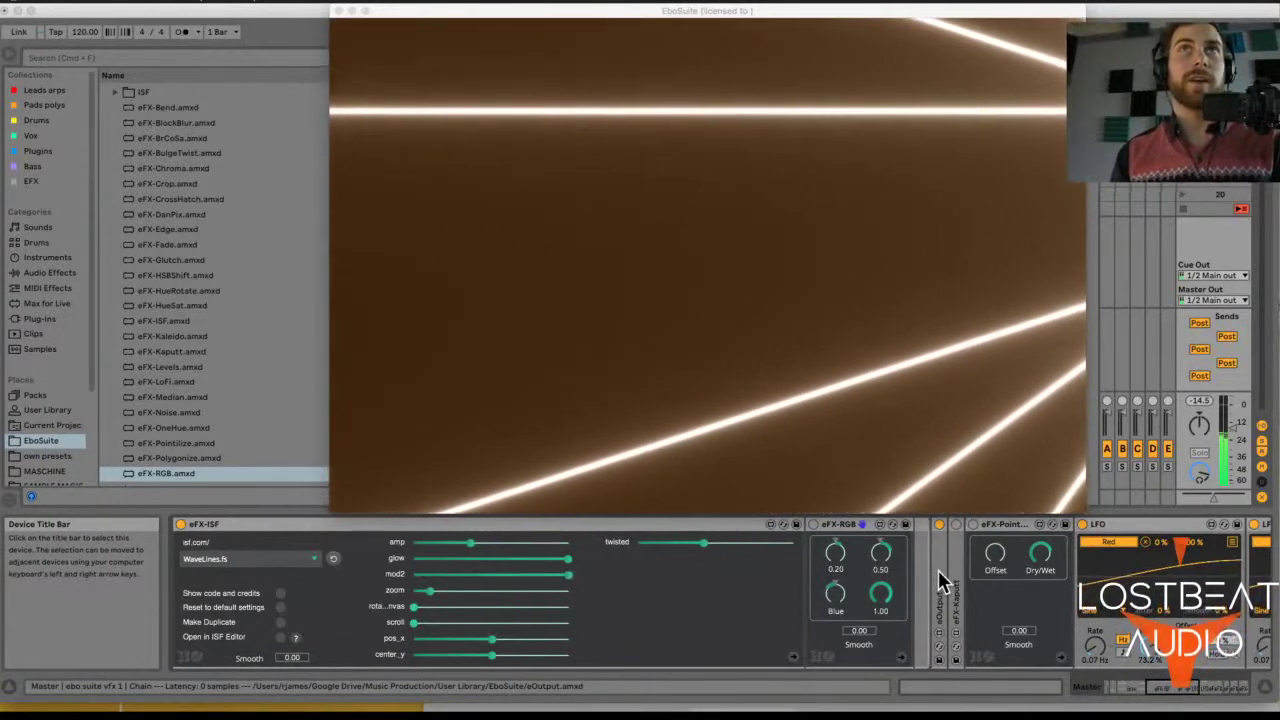
- Briefly reactivate the eFX-RGB device behind eFX-ISF, setting Red to 0.57 and varying Blue
left_click(813, 525)
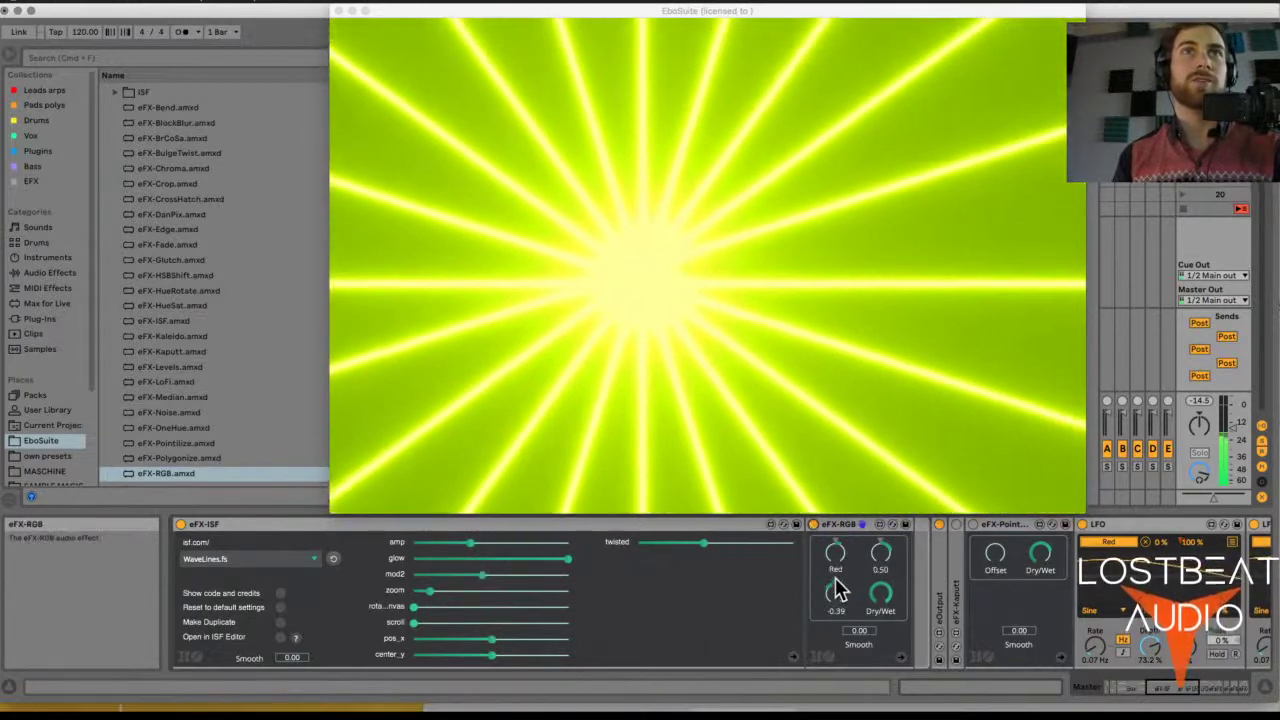
left_click_drag(833, 580, 878, 590)
- Activate the eFX-Pointilize device, adjust its Offset, and move the eOutput device behind the two LFOs
scroll(858, 553, "right", 3)
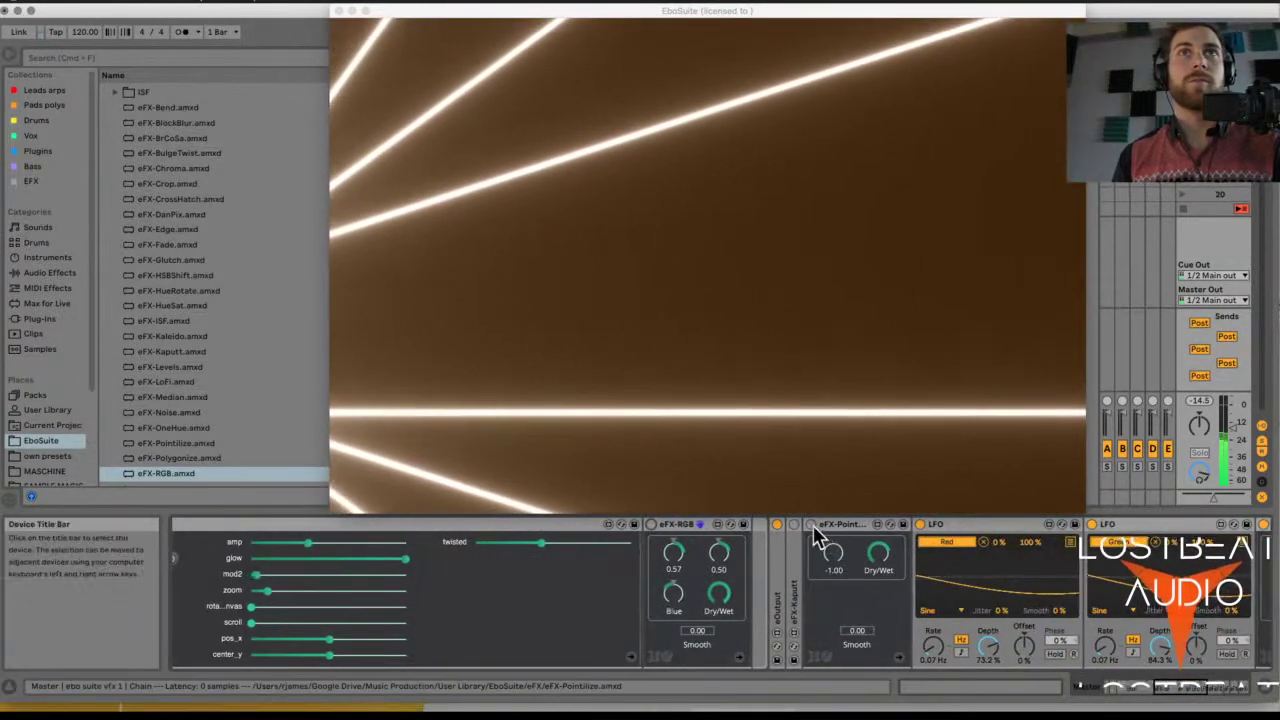
left_click_drag(820, 551, 826, 597)
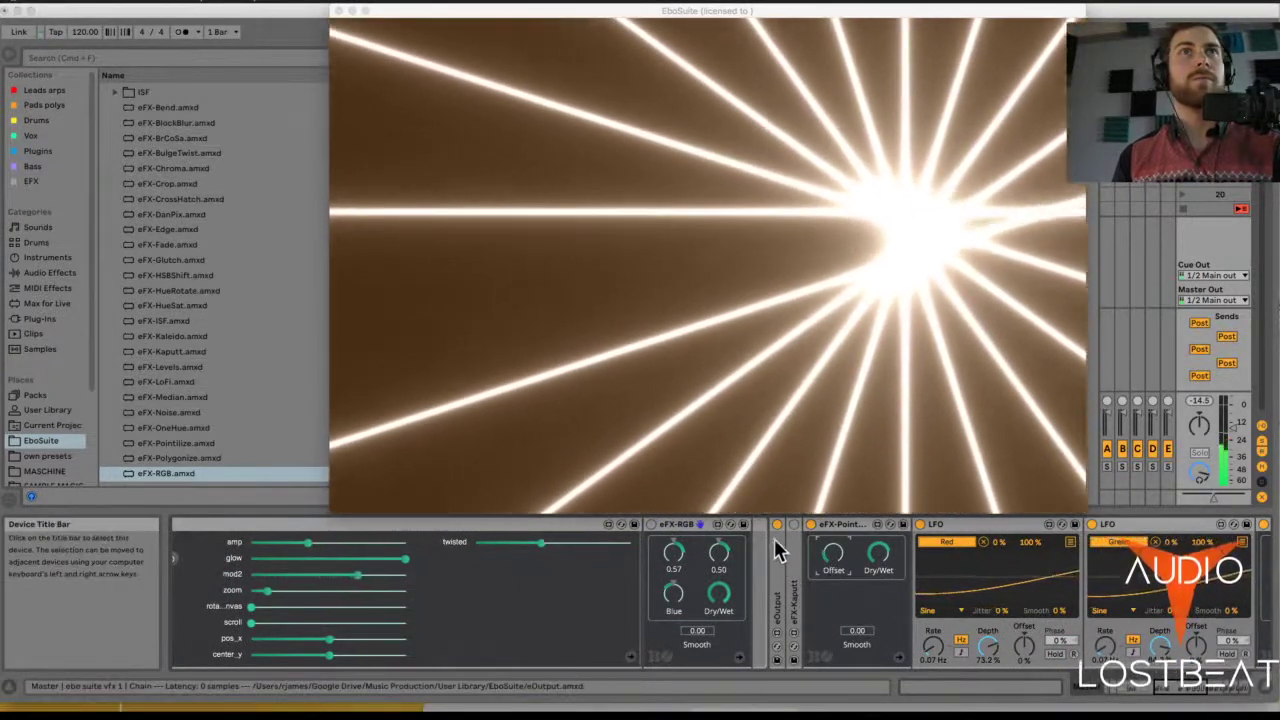
left_click(774, 538)
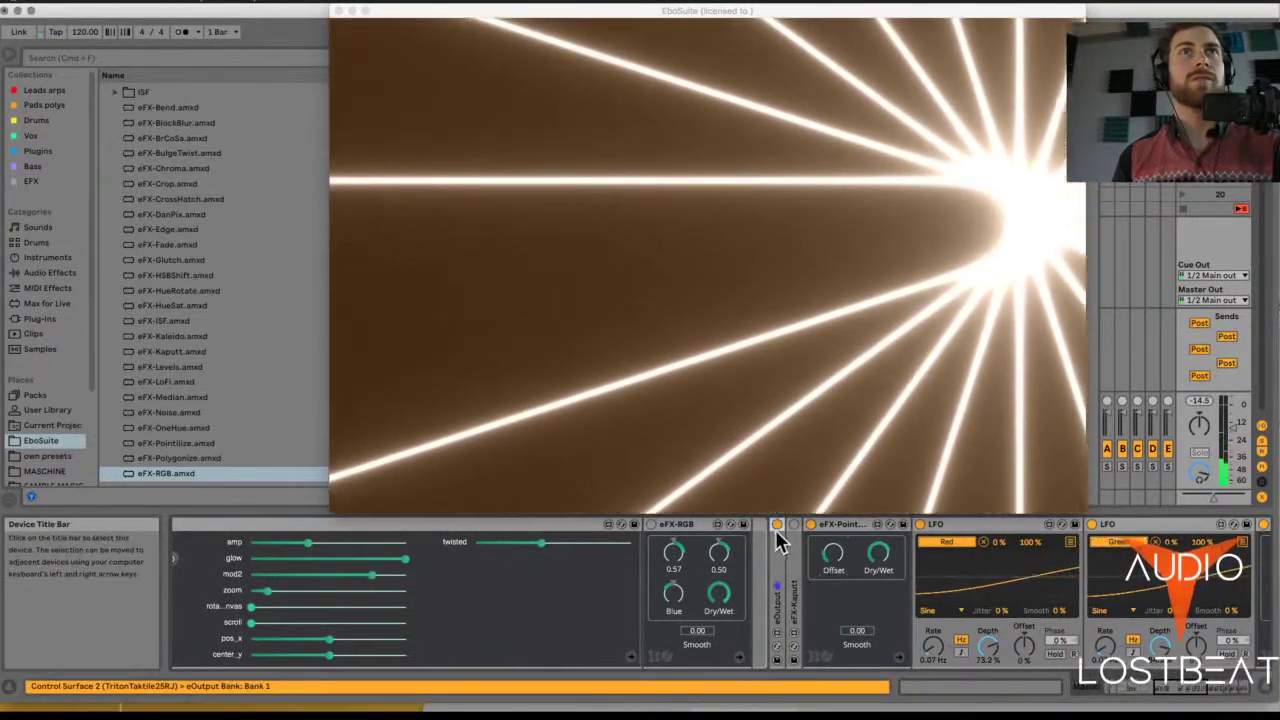
left_click_drag(826, 565, 1200, 594)
scroll(900, 600, "left", 5)
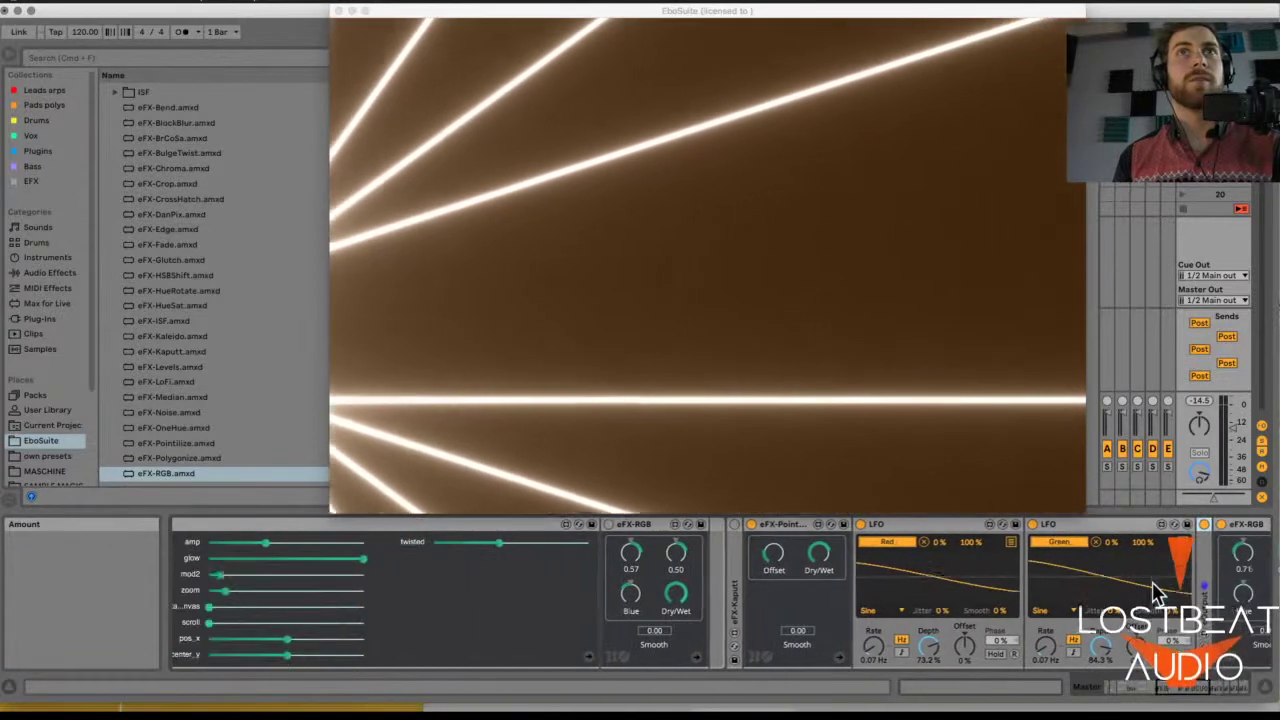
- Try a second eFX-Pointilize device directly behind the first eFX-RGB device and remove it
left_click(609, 524)
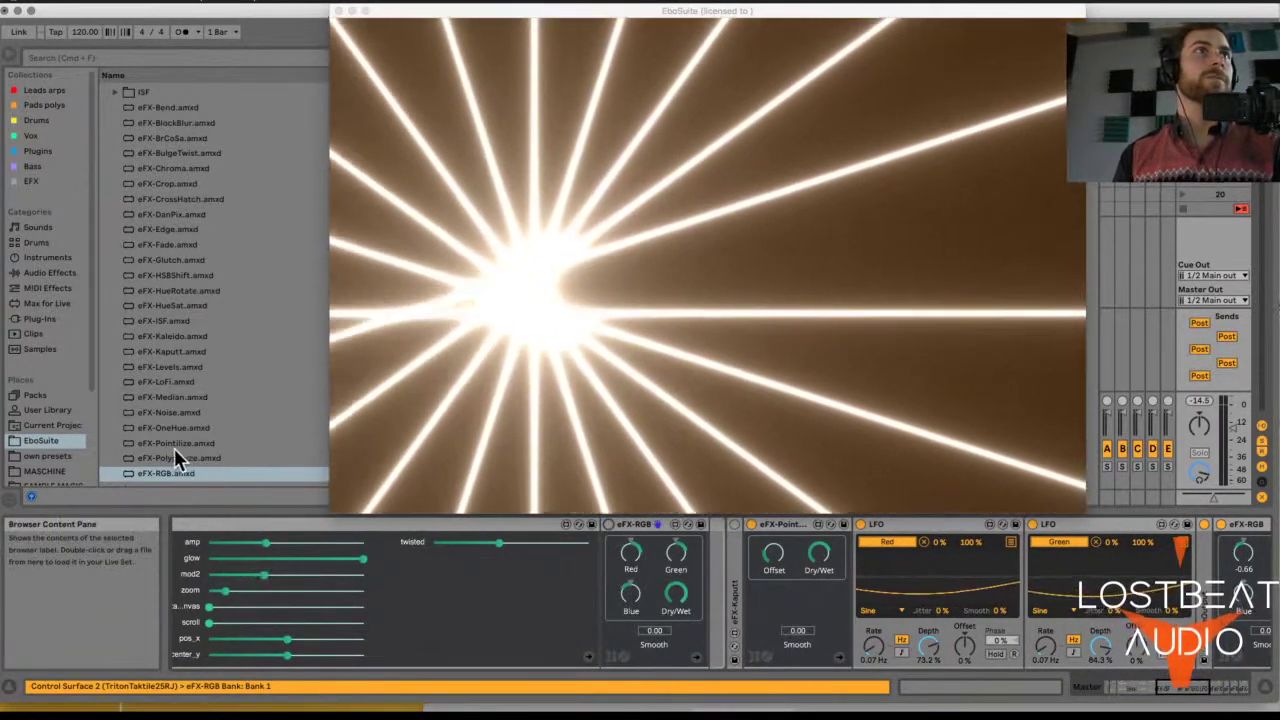
left_click(176, 445)
left_click_drag(647, 533, 741, 460)
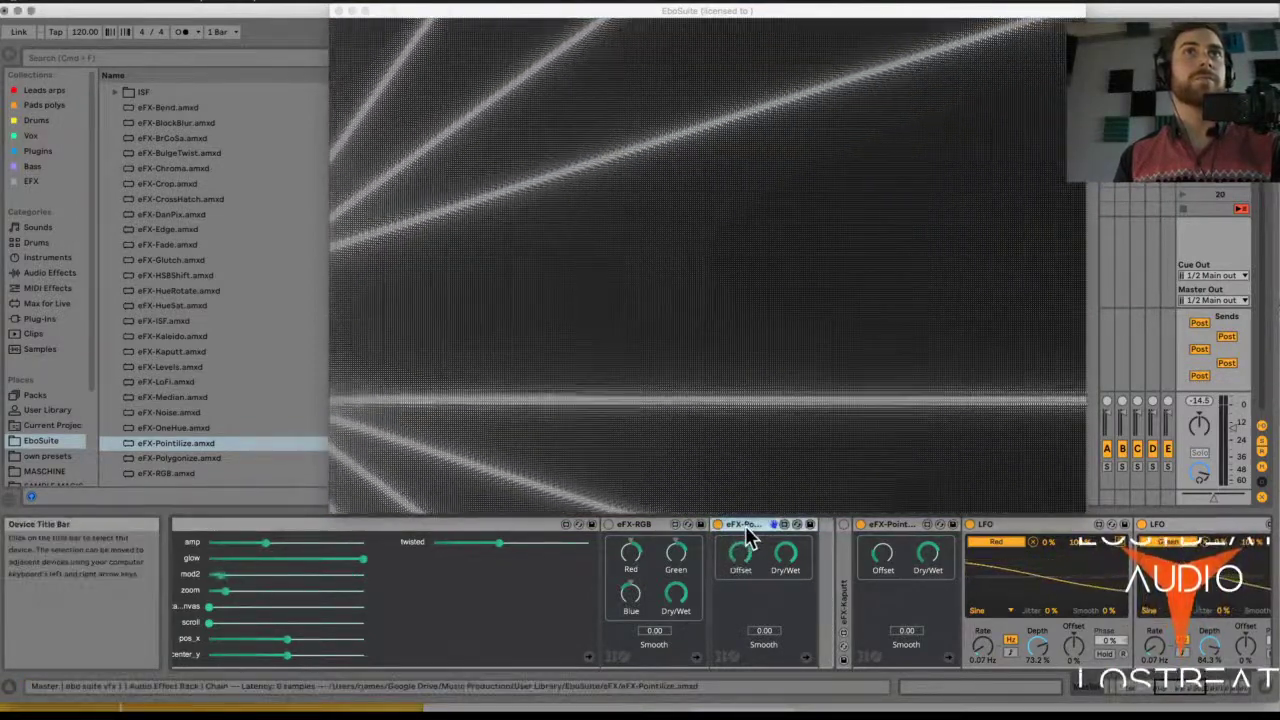
left_click(742, 524)
key("Delete")
- Add the eFX-Slitscan device from the EboSuite folder directly behind the first, deactivated eFX-RGB device
left_click(175, 381)
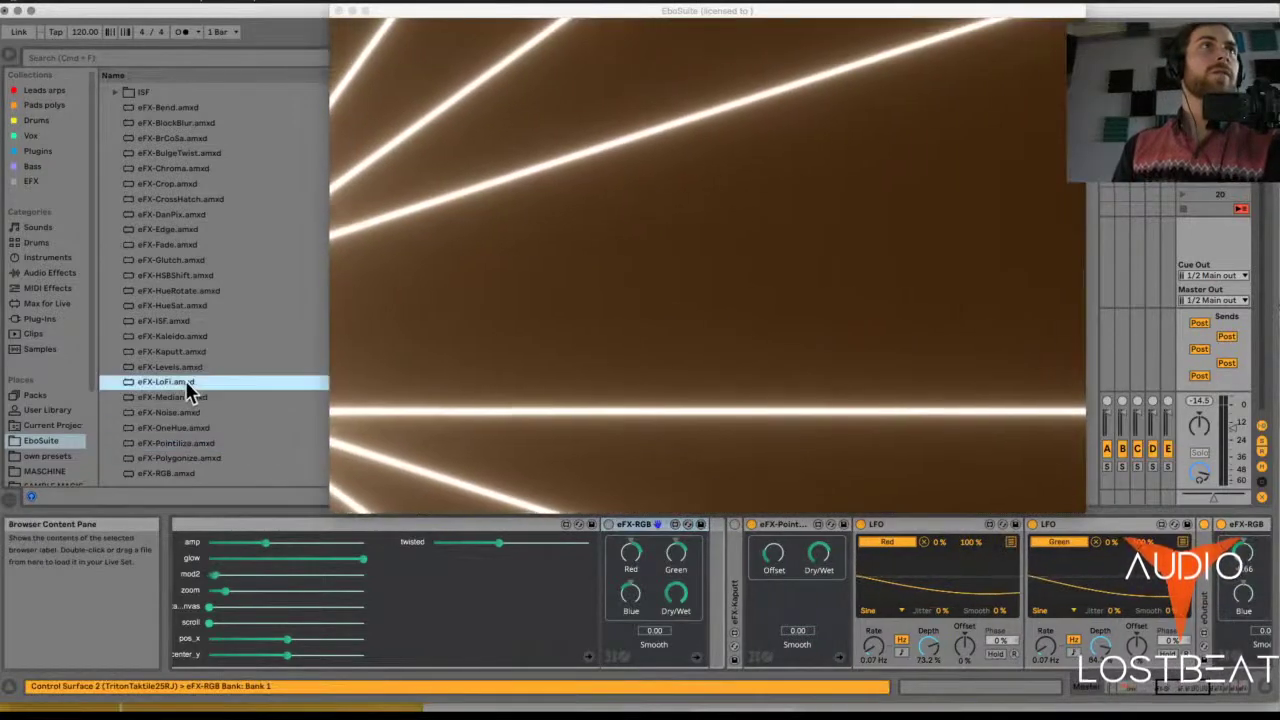
left_click(186, 367)
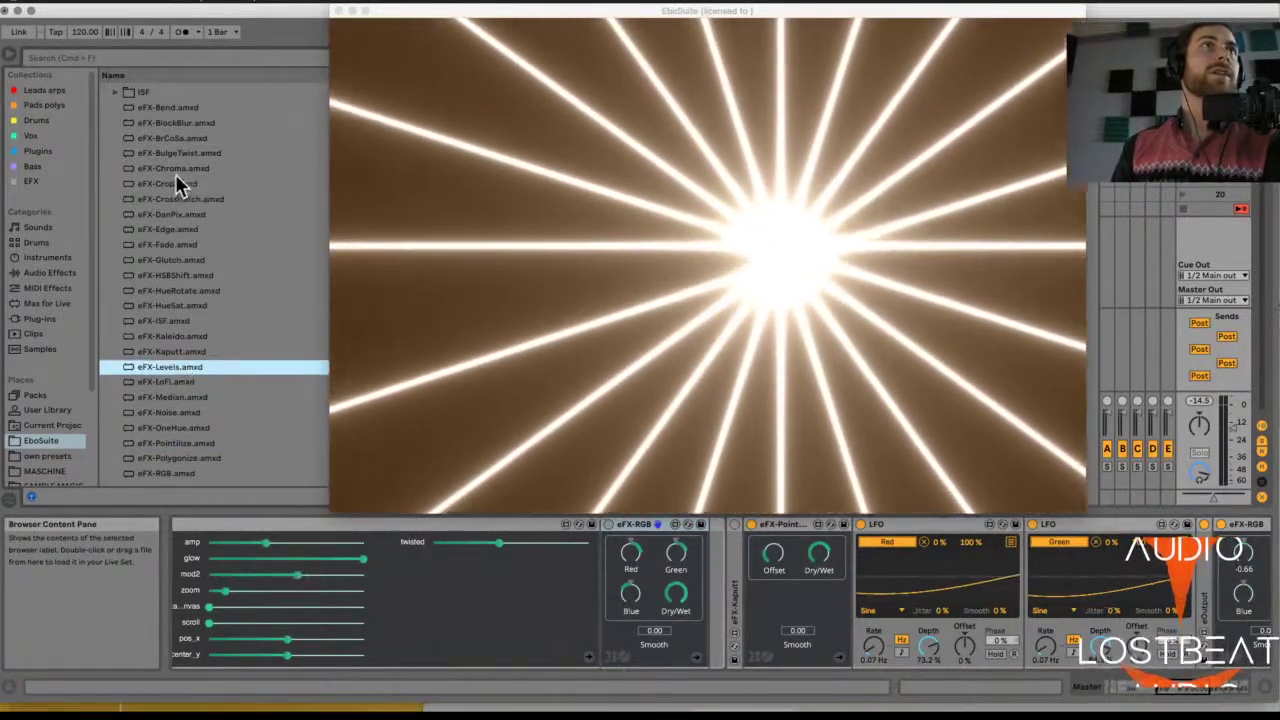
left_click(177, 169)
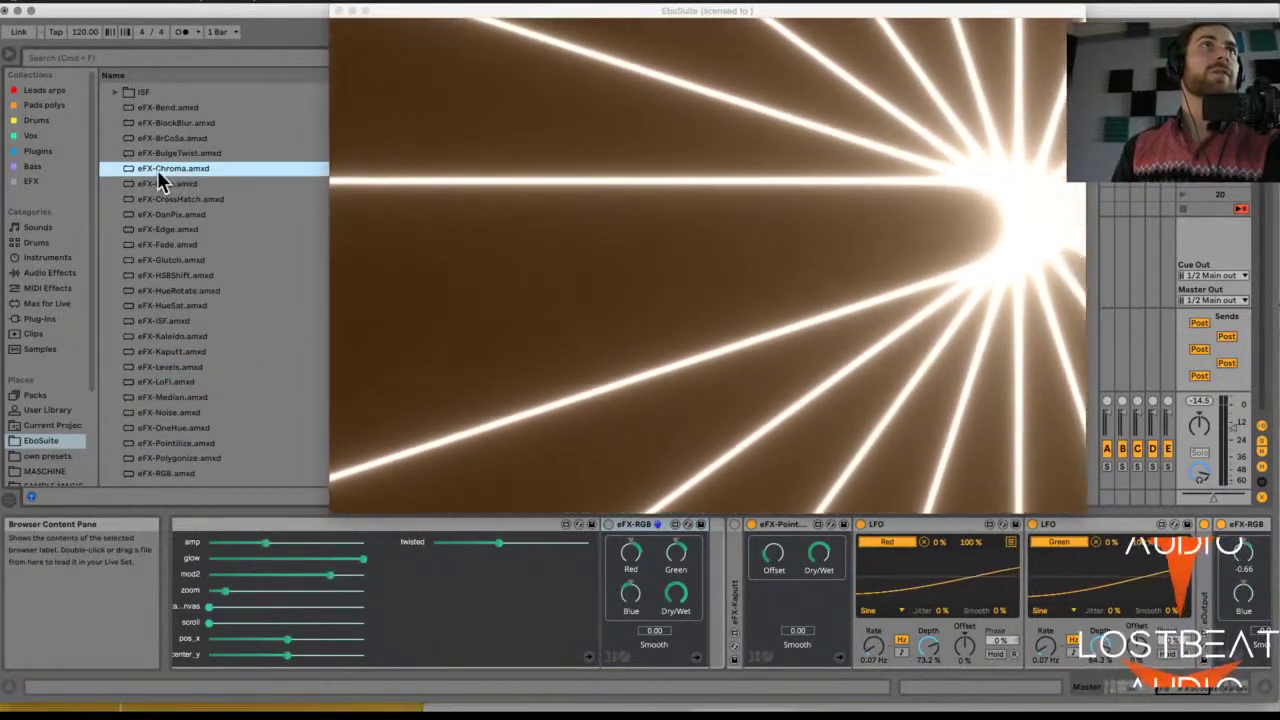
scroll(200, 204, "down", 5)
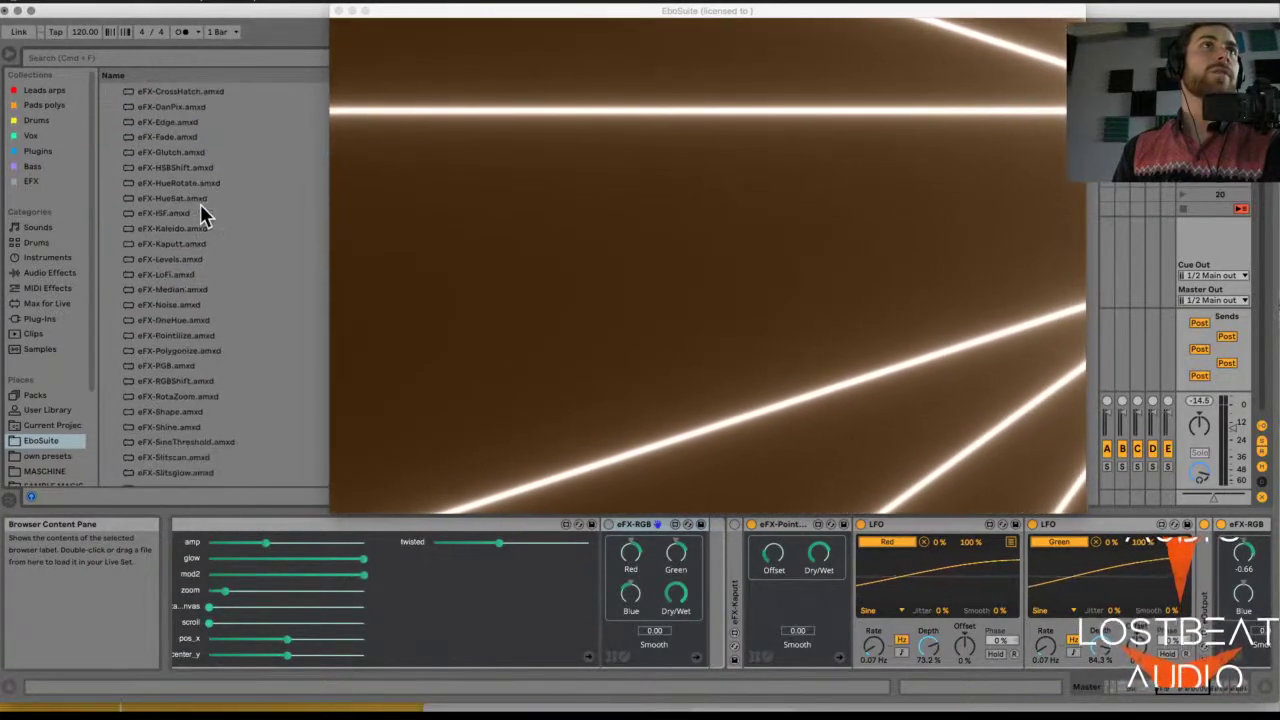
scroll(200, 204, "down", 2)
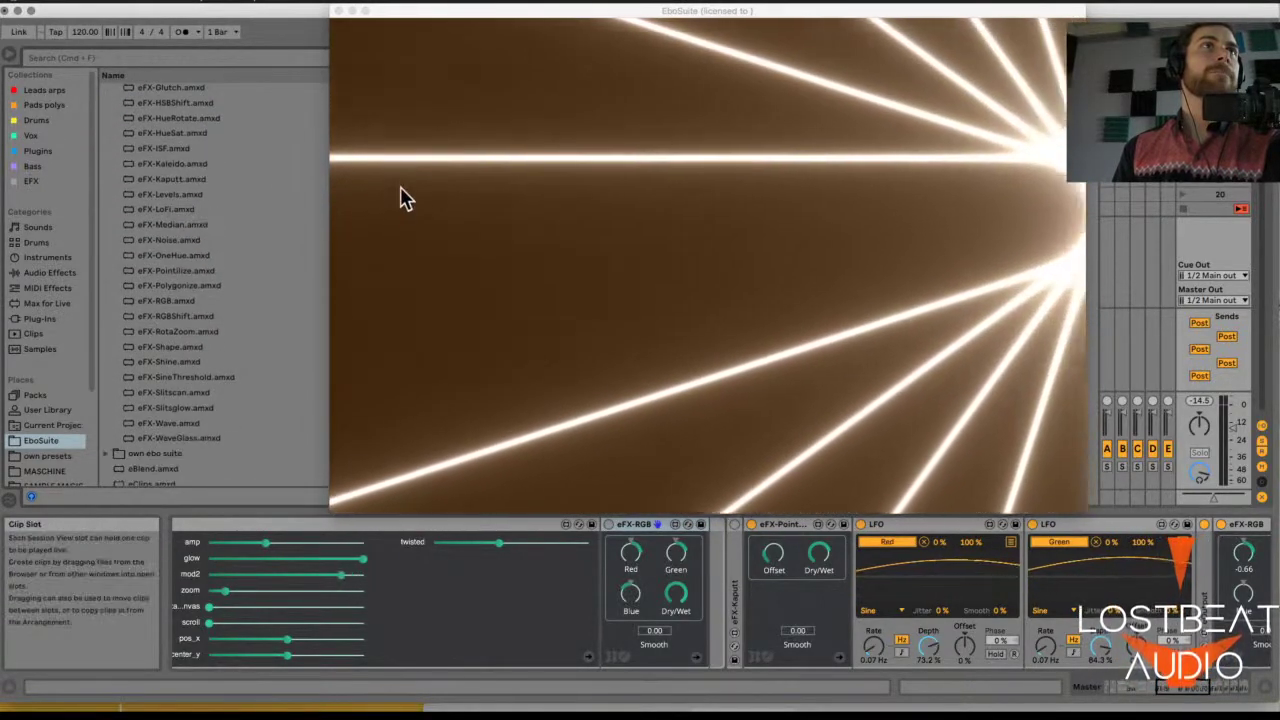
left_click(174, 393)
left_click_drag(165, 401, 711, 620)
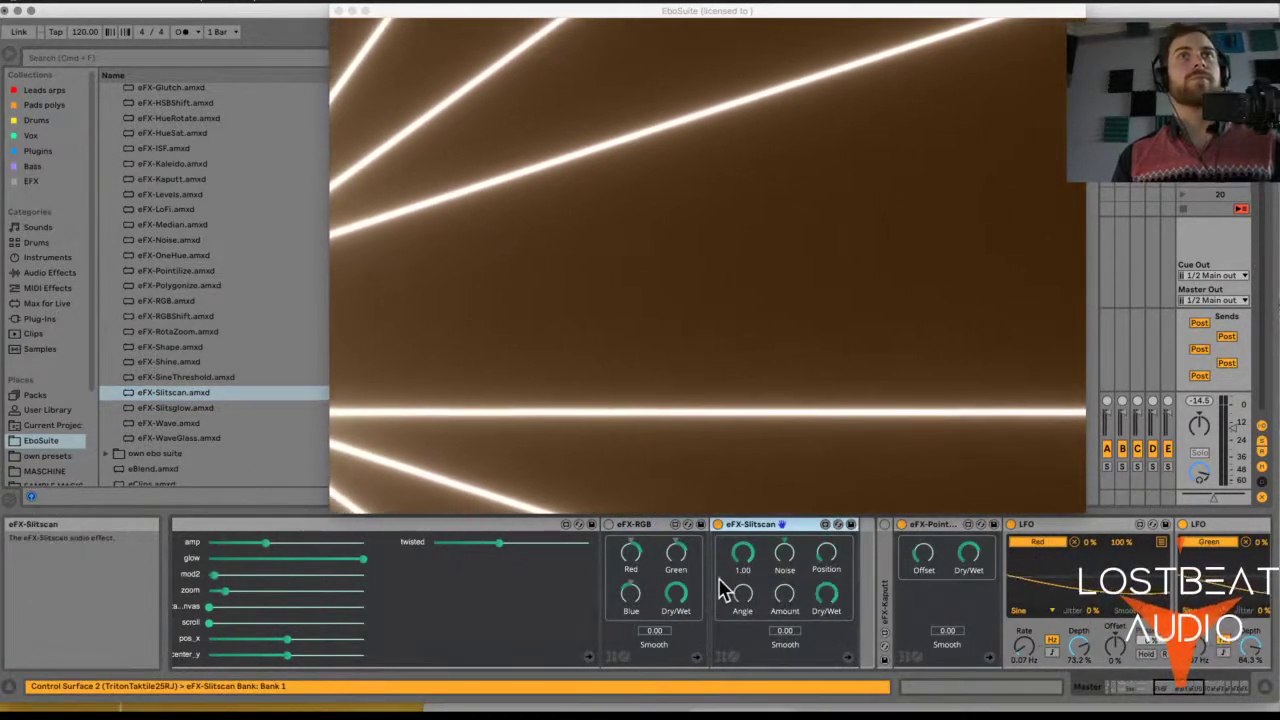
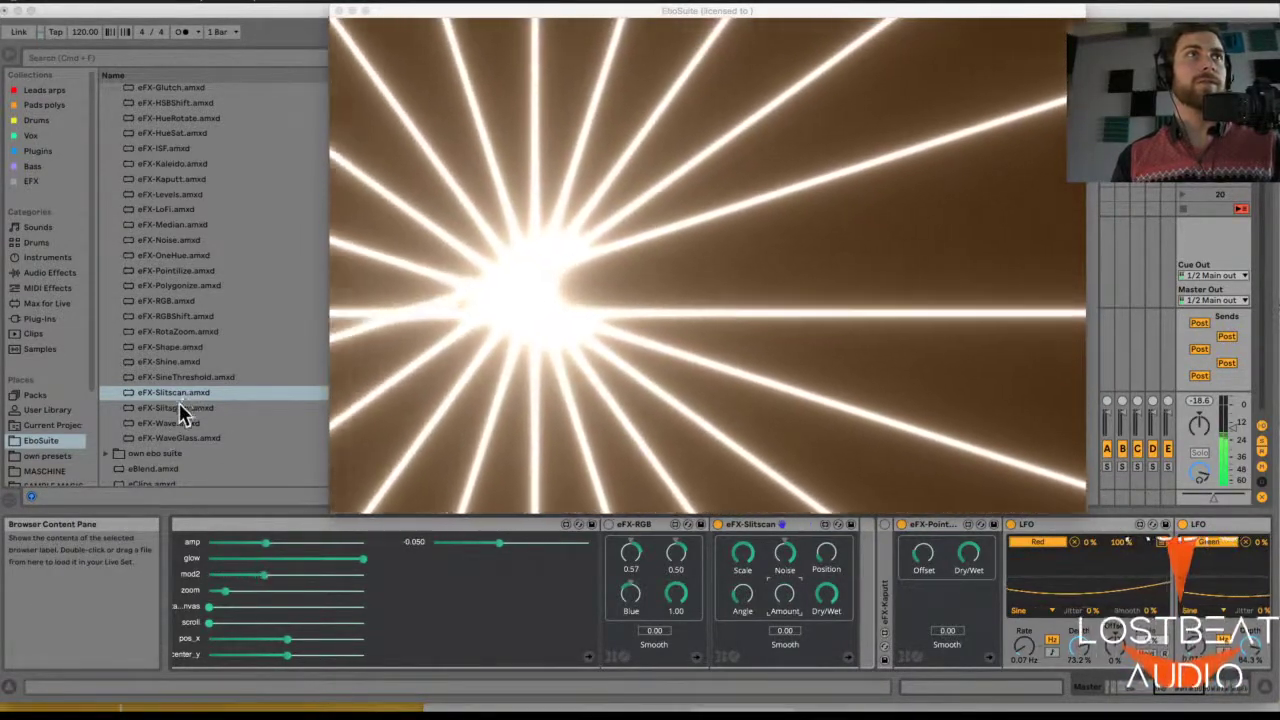
- Add the eFX-Slitsglow device behind eFX-Slitscan, set its Amount to 1.00 and adjust its Distort
left_click(170, 408)
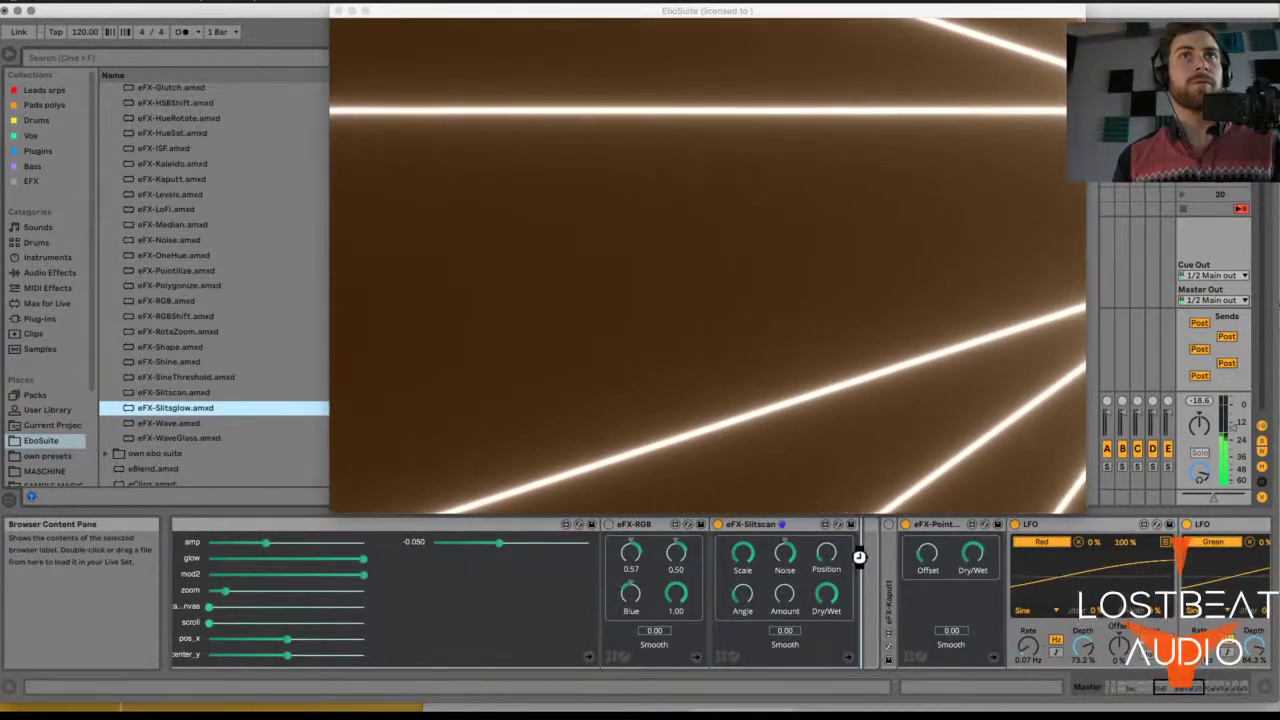
left_click_drag(858, 557, 860, 558)
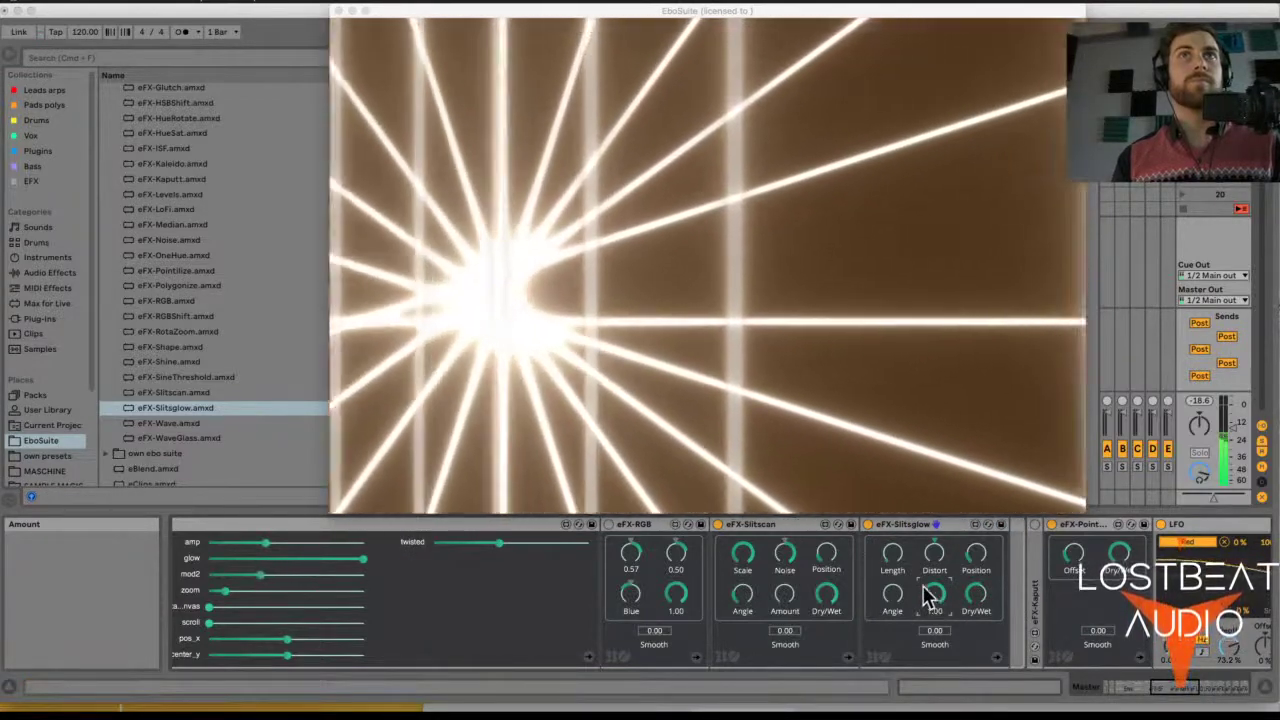
left_click_drag(934, 556, 934, 548)
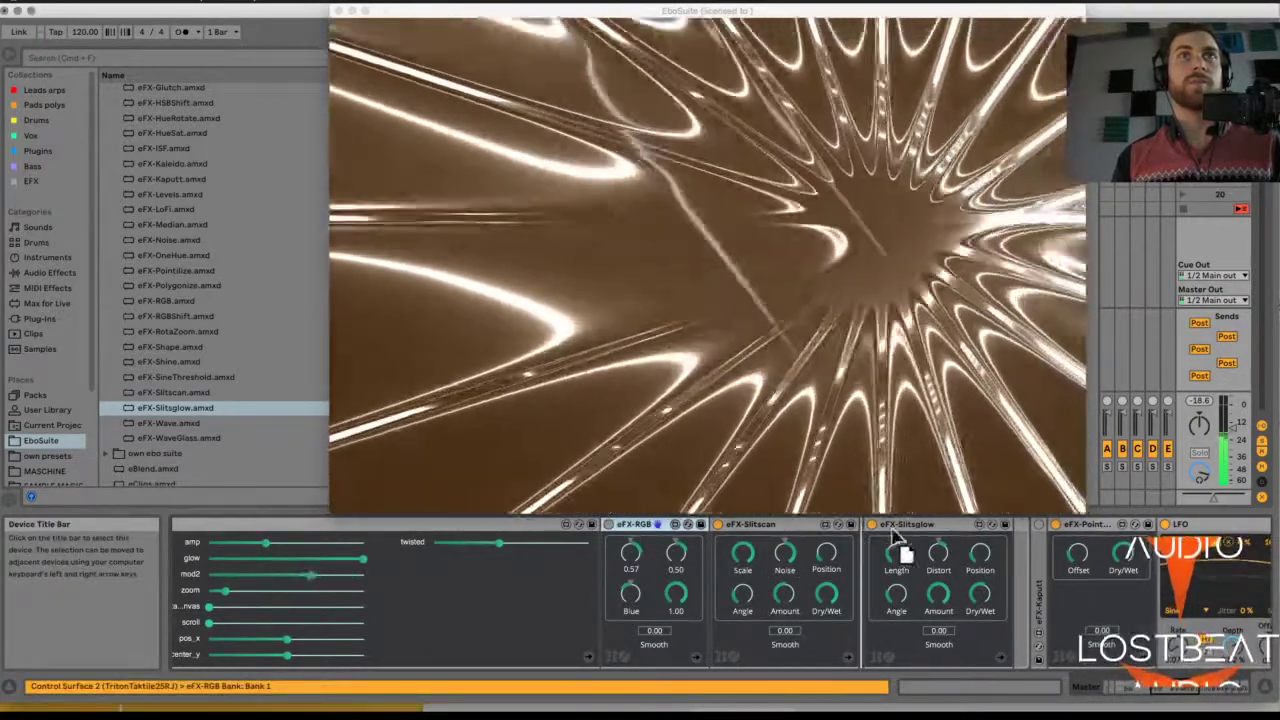
- Move eFX-RGB behind eFX-Slitsglow and activate it, with the LFO that is mapped to Red placed directly behind it
left_click_drag(898, 540, 925, 555)
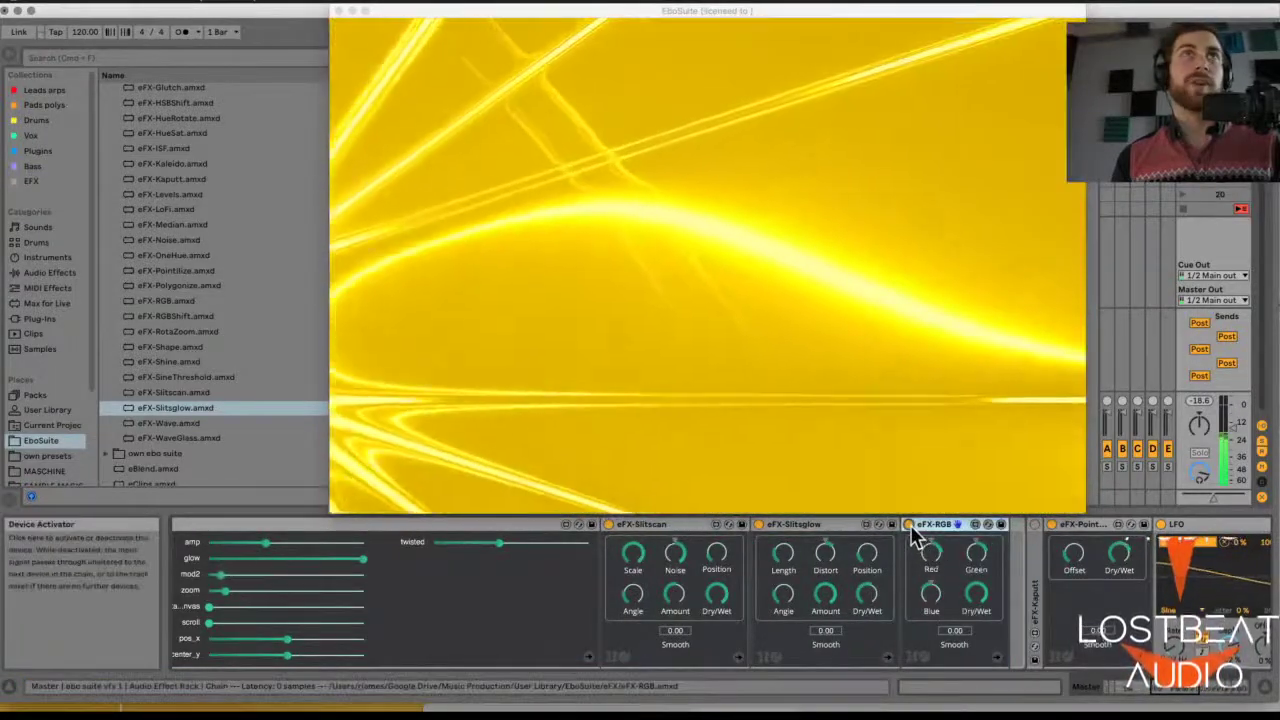
left_click_drag(930, 553, 930, 580)
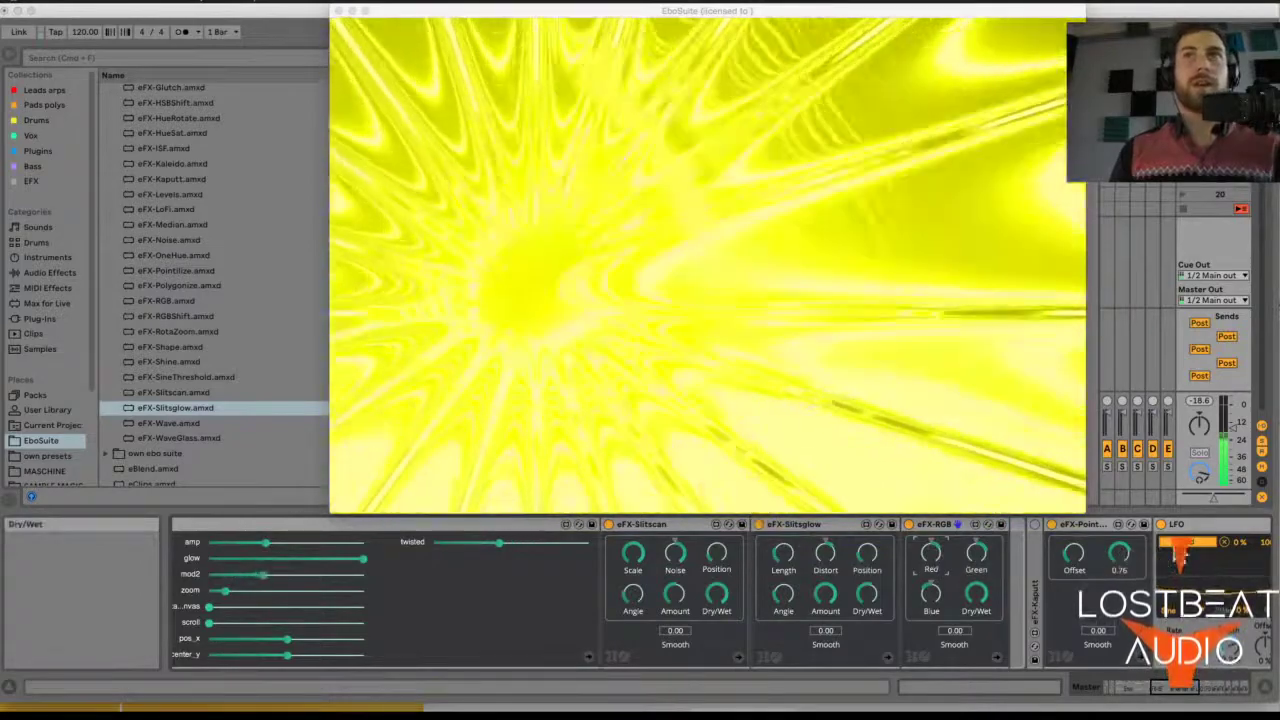
left_click(1195, 527)
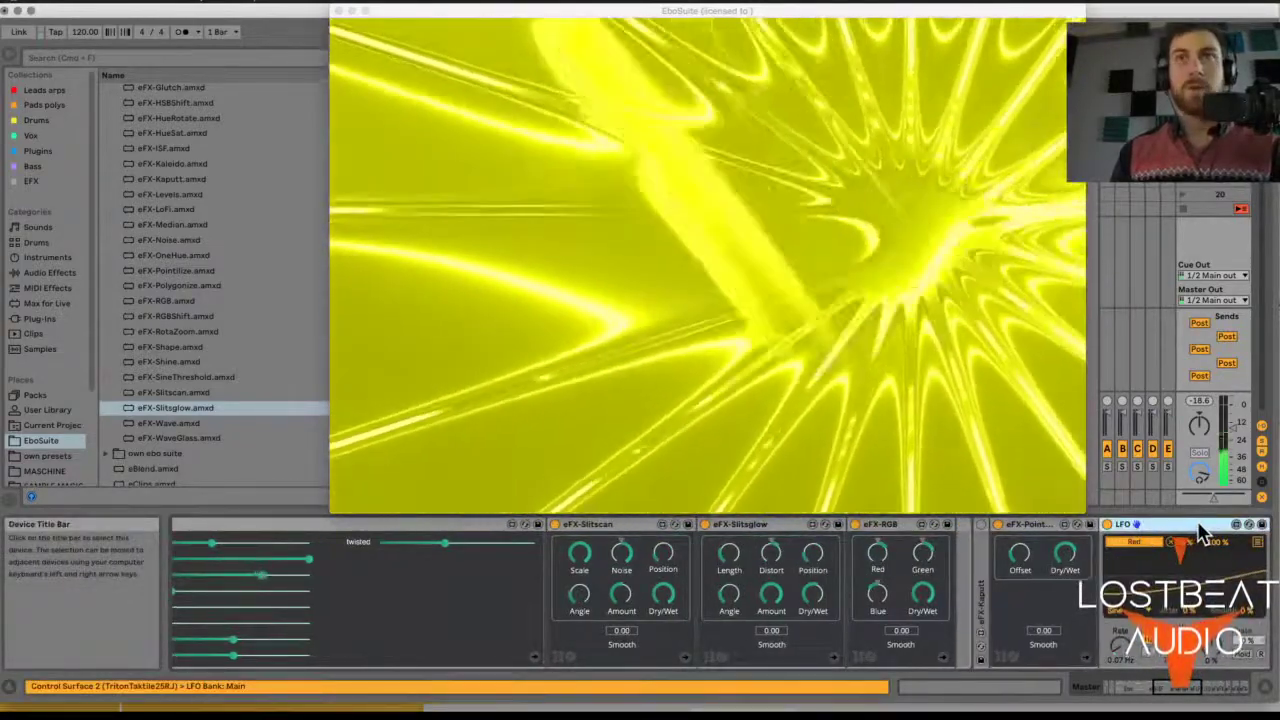
mouse_move(1195, 527)
left_mouse_down()
mouse_move(1025, 531)
mouse_move(963, 568)
left_mouse_up()
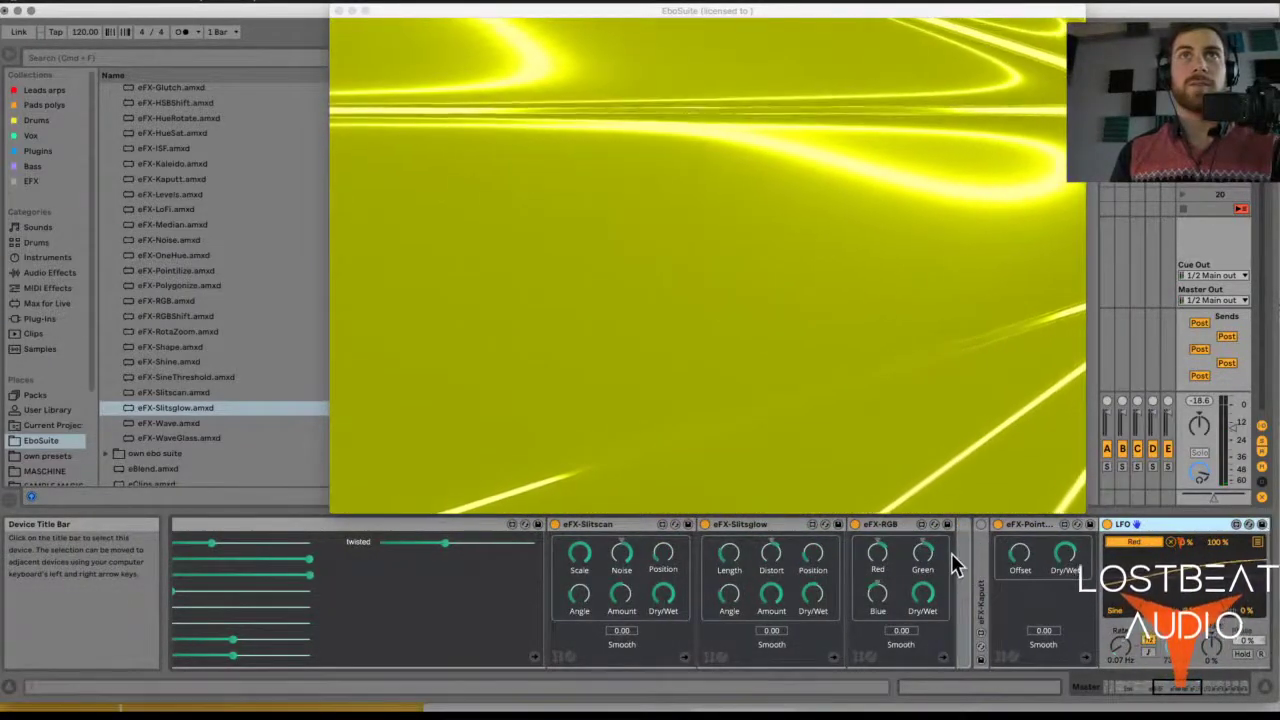
left_click_drag(1092, 540, 957, 542)
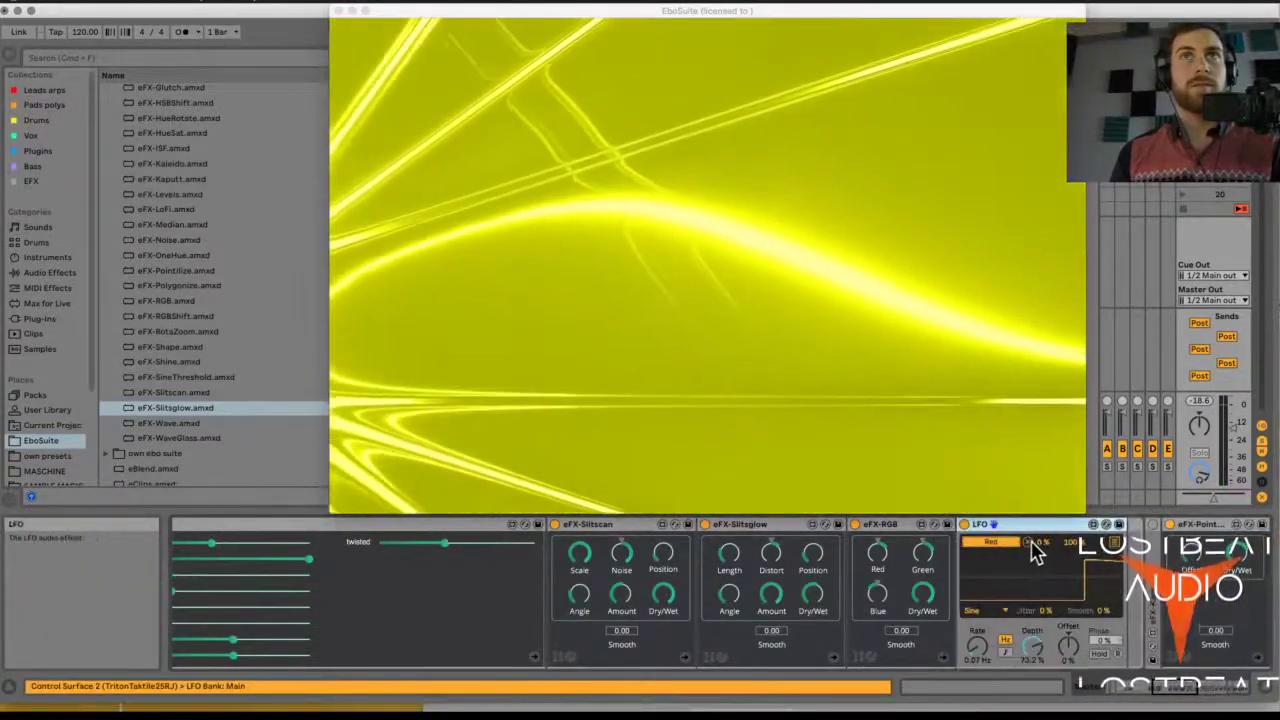
- Map the LFO to Red and Green of the moved eFX-RGB device, inverting the Green range to 100 % minimum and 0 % maximum
left_click(1117, 552)
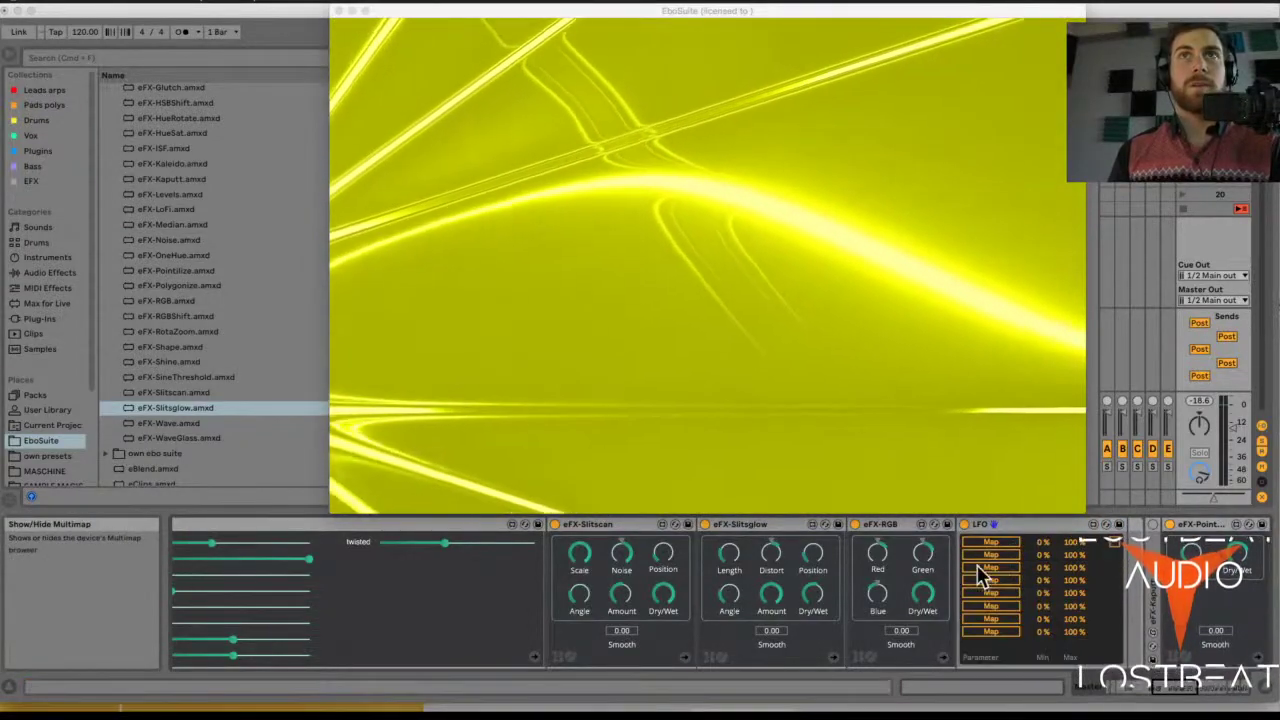
left_click(988, 544)
left_click(880, 554)
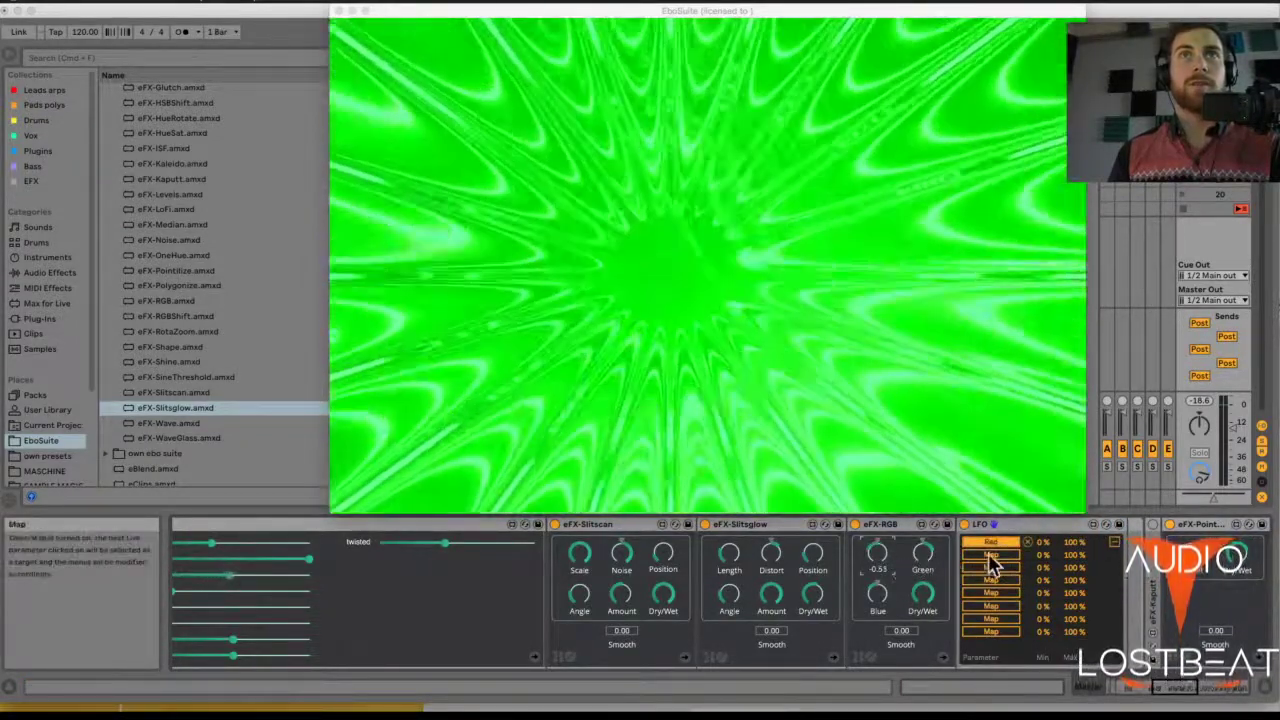
left_click(989, 556)
left_click(922, 594)
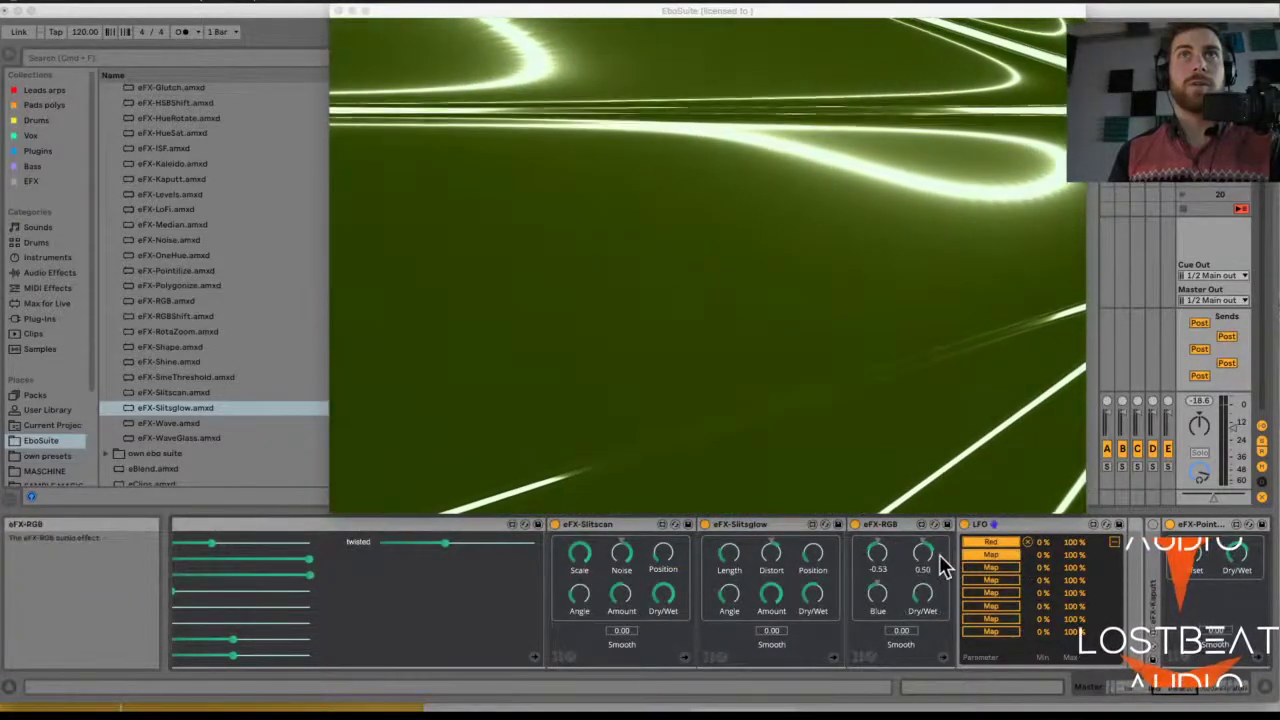
left_click(925, 558)
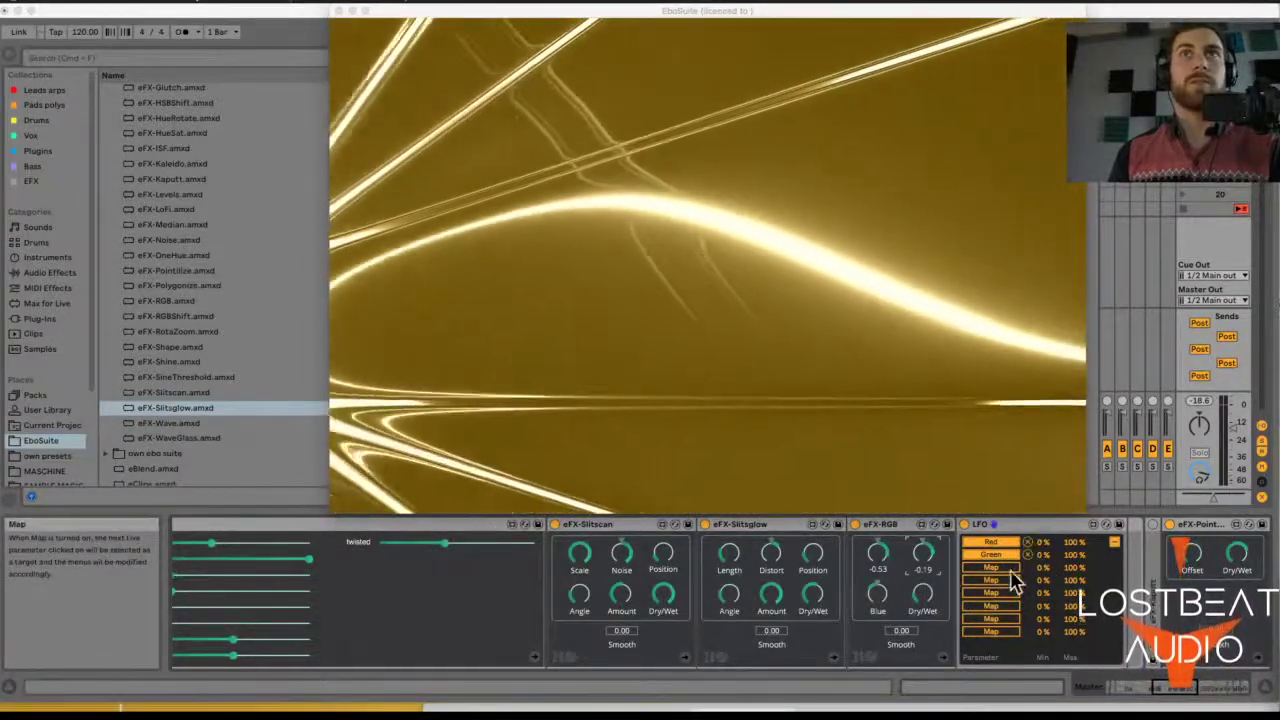
left_click_drag(1041, 556, 1041, 500)
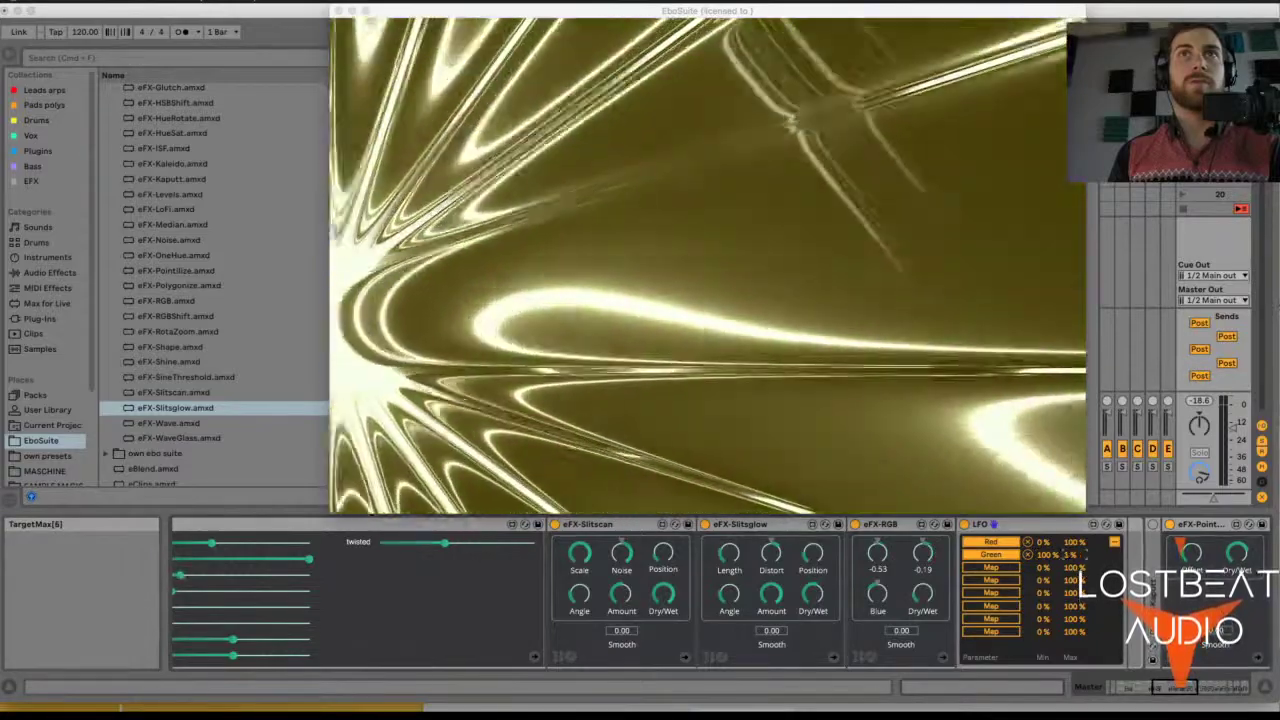
left_click_drag(1072, 556, 1072, 565)
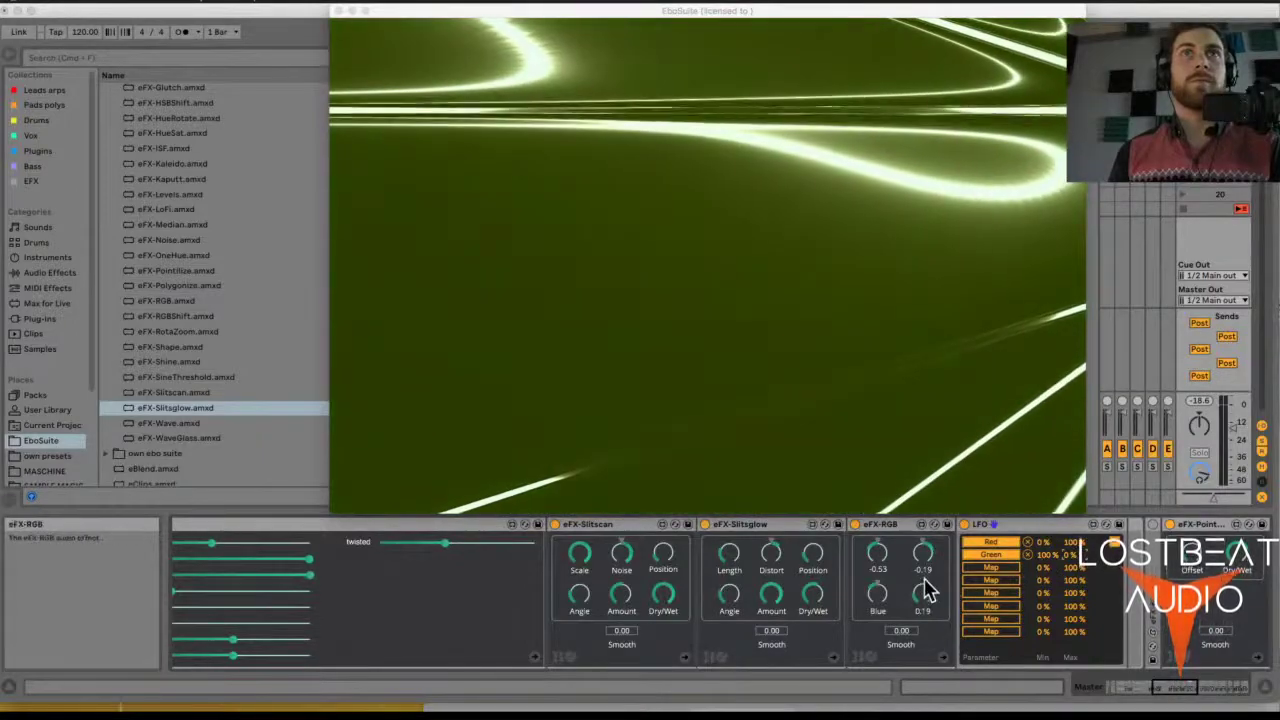
- Map the LFO also to the Amount of eFX-Slitsglow and of eFX-Slitscan, with the Slitscan range set from 100 % to 21 %
left_click(991, 593)
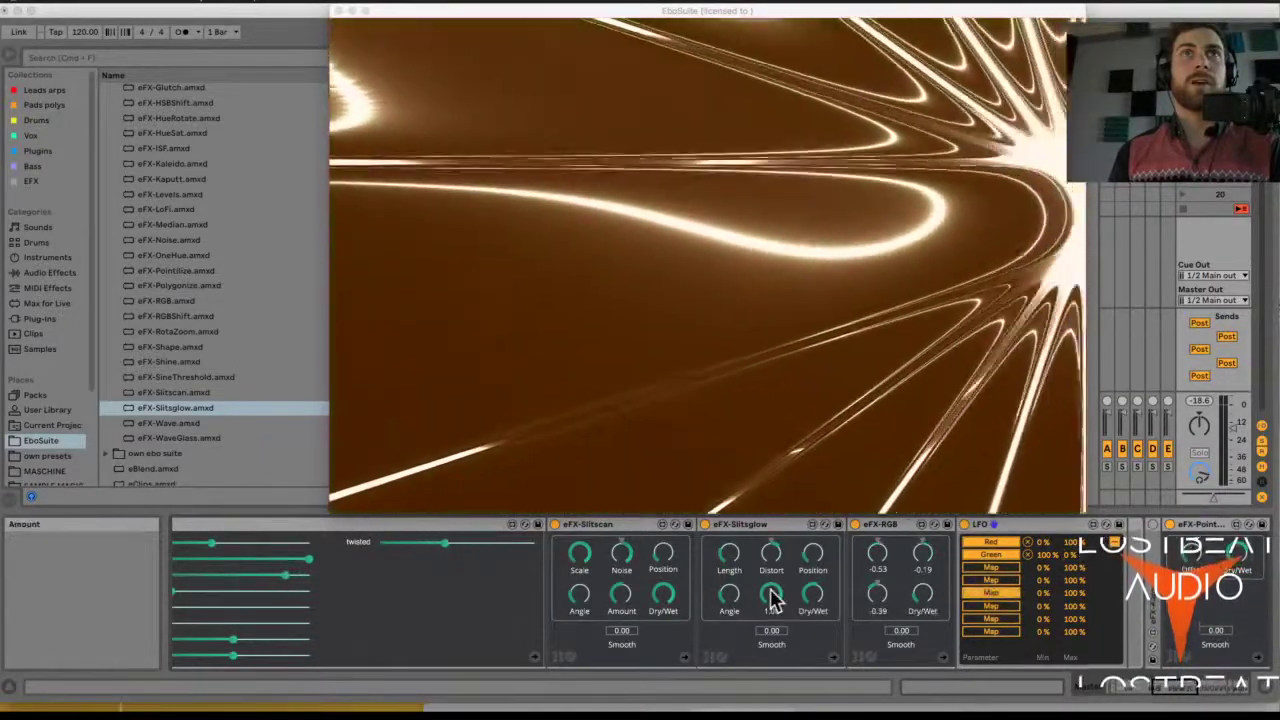
left_click(771, 594)
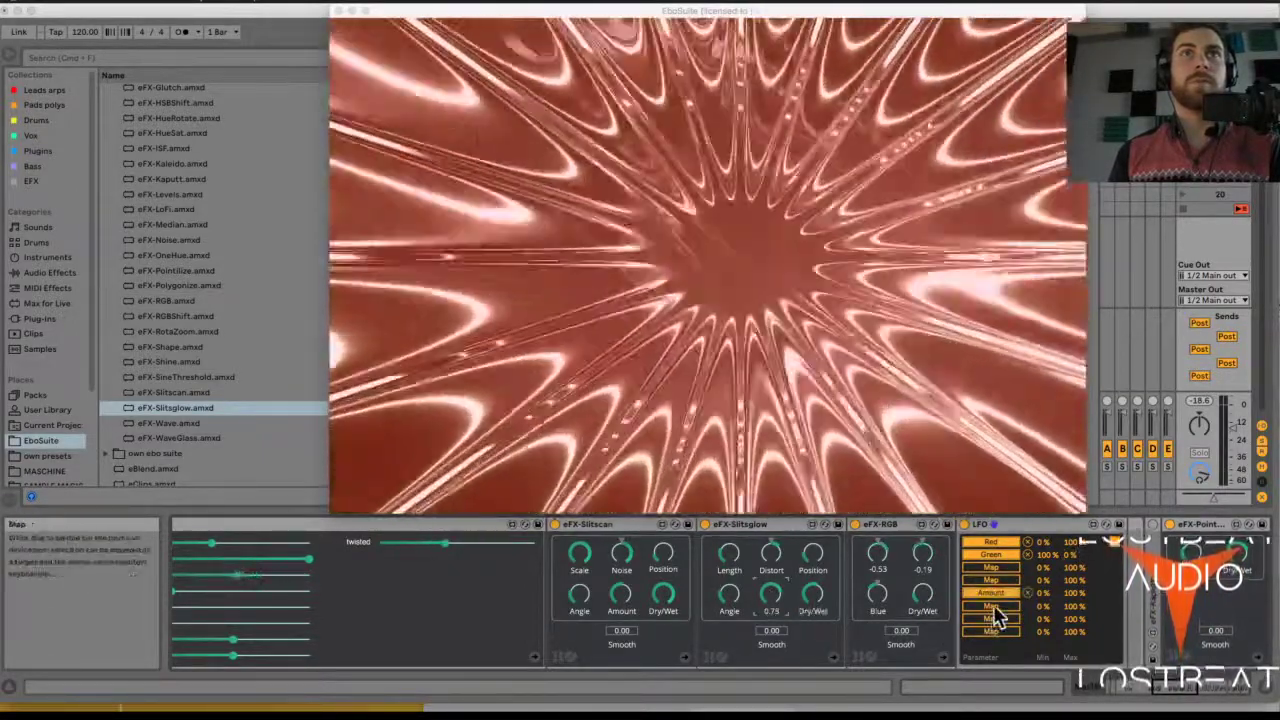
left_click(992, 606)
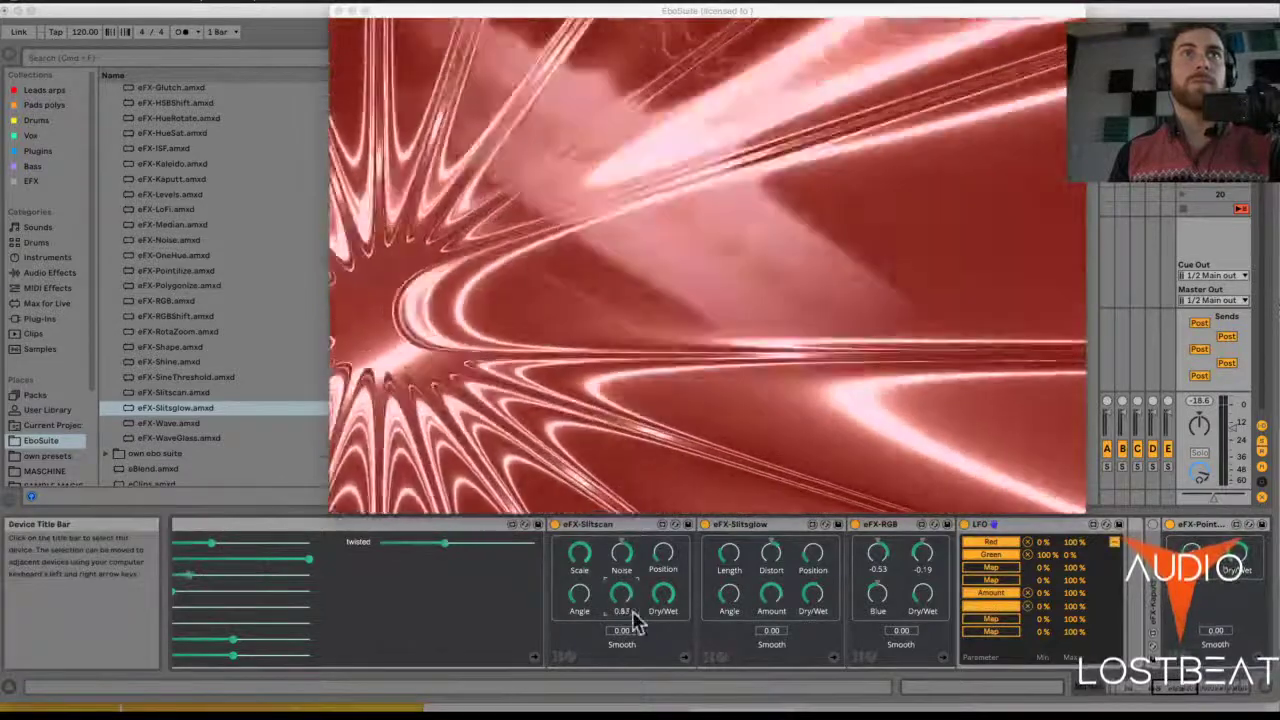
left_click(621, 594)
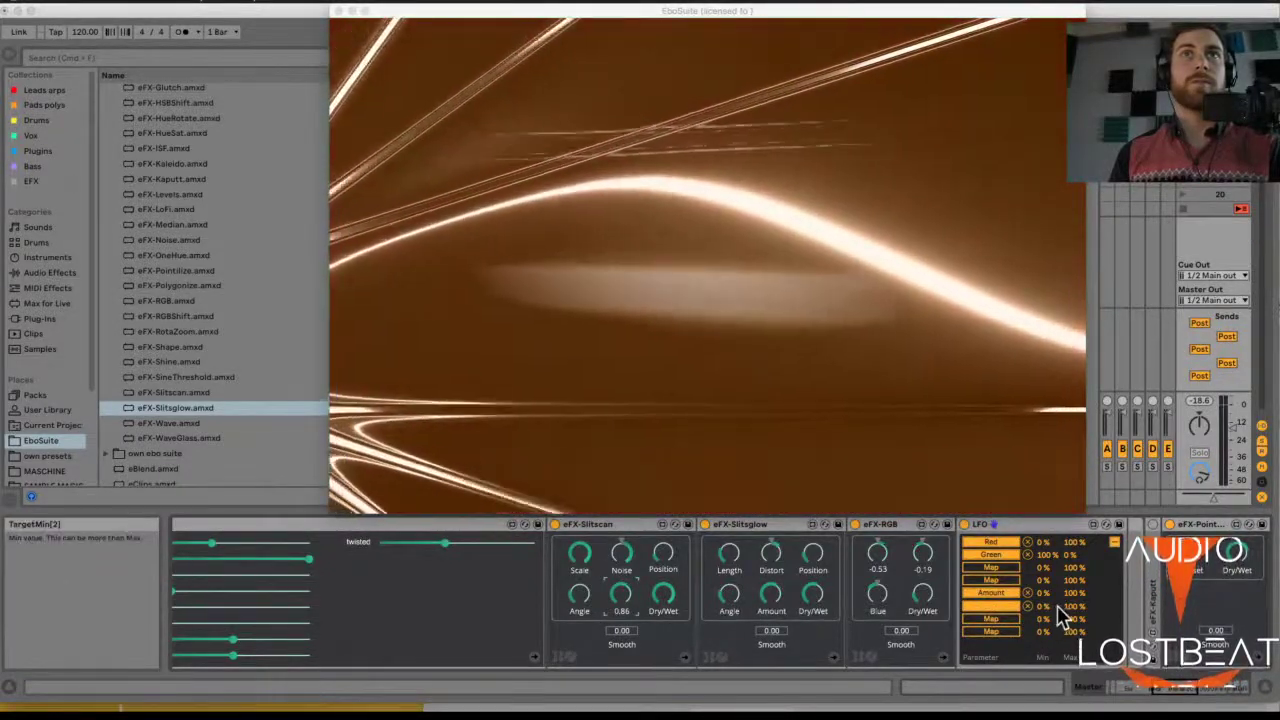
left_click_drag(1043, 606, 1072, 626)
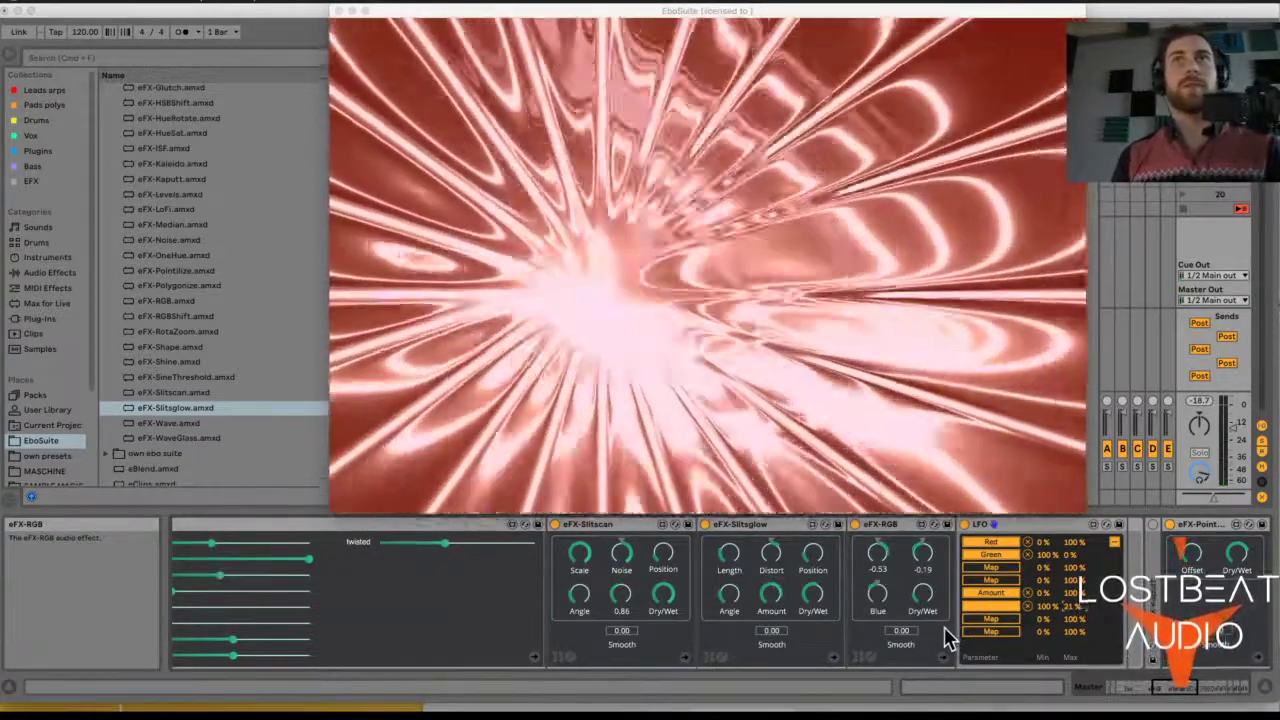
- Copy the Envelope Follower from the start of the rack and paste it between eFX-ISF and eFX-Slitscan
scroll(948, 638, "right", 3)
scroll(948, 640, "left", 5)
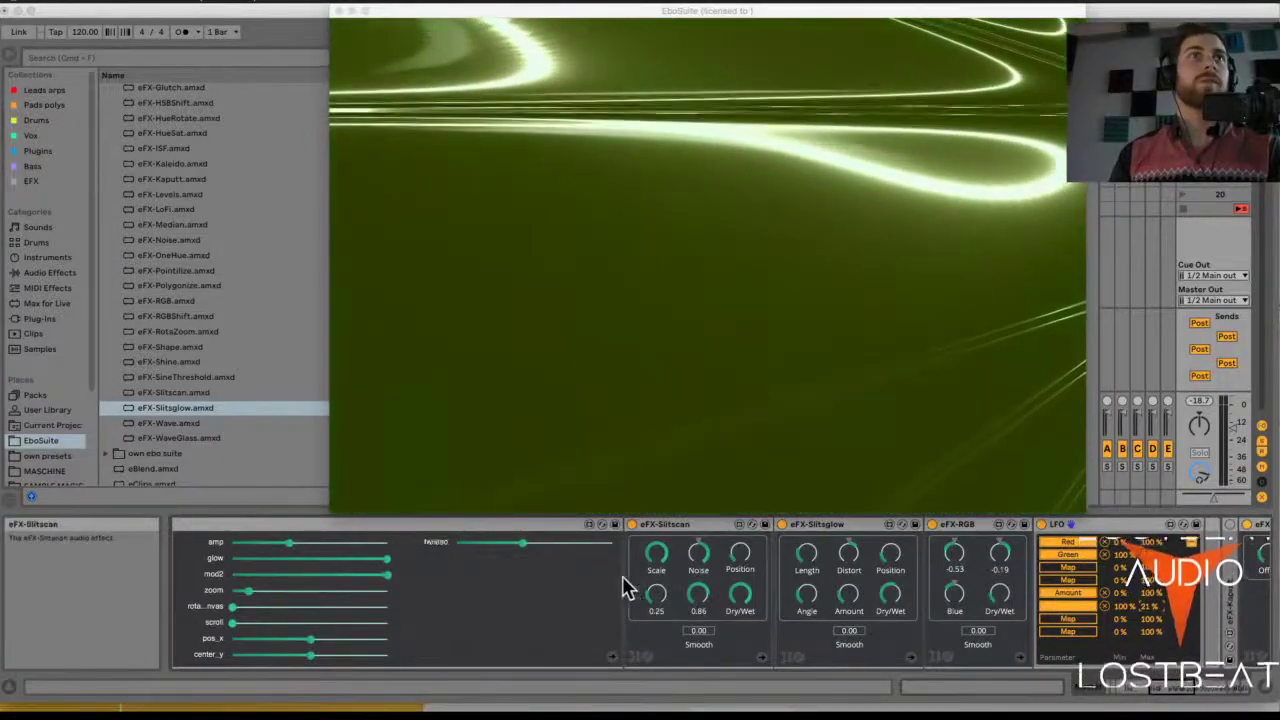
key("Right")
left_click(571, 526)
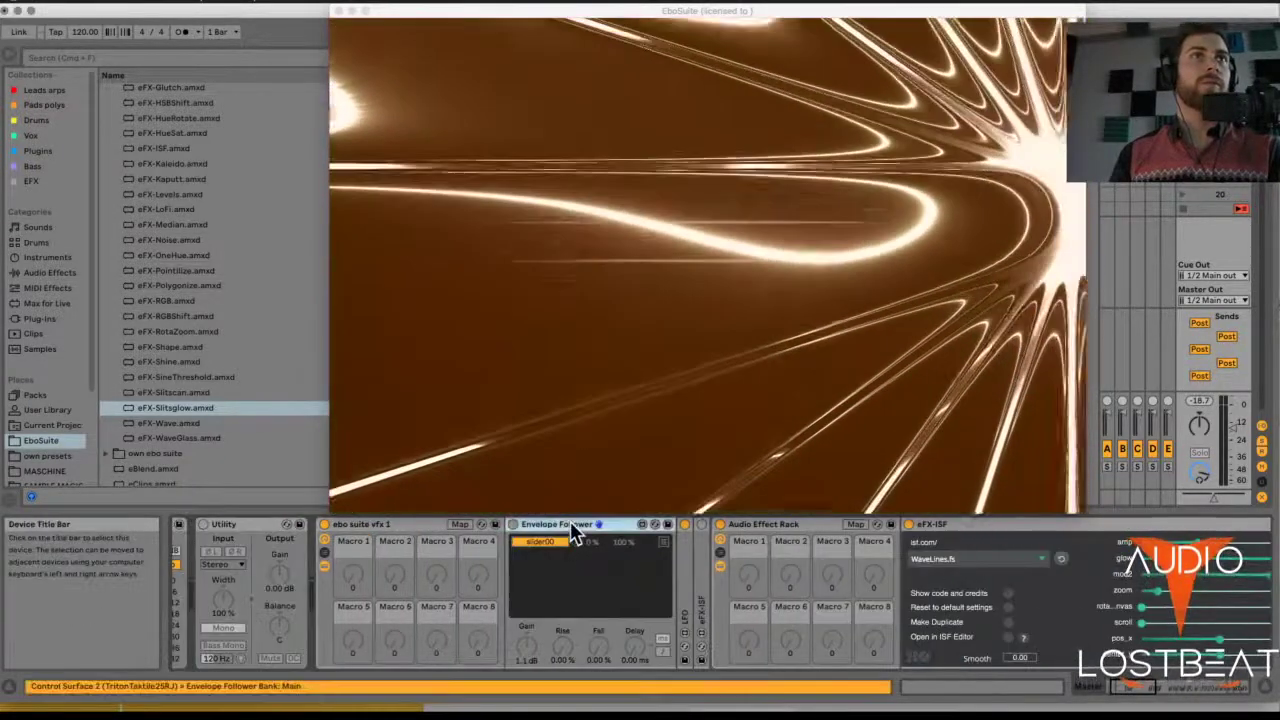
scroll(568, 533, "right", 5)
scroll(568, 533, "right", 5)
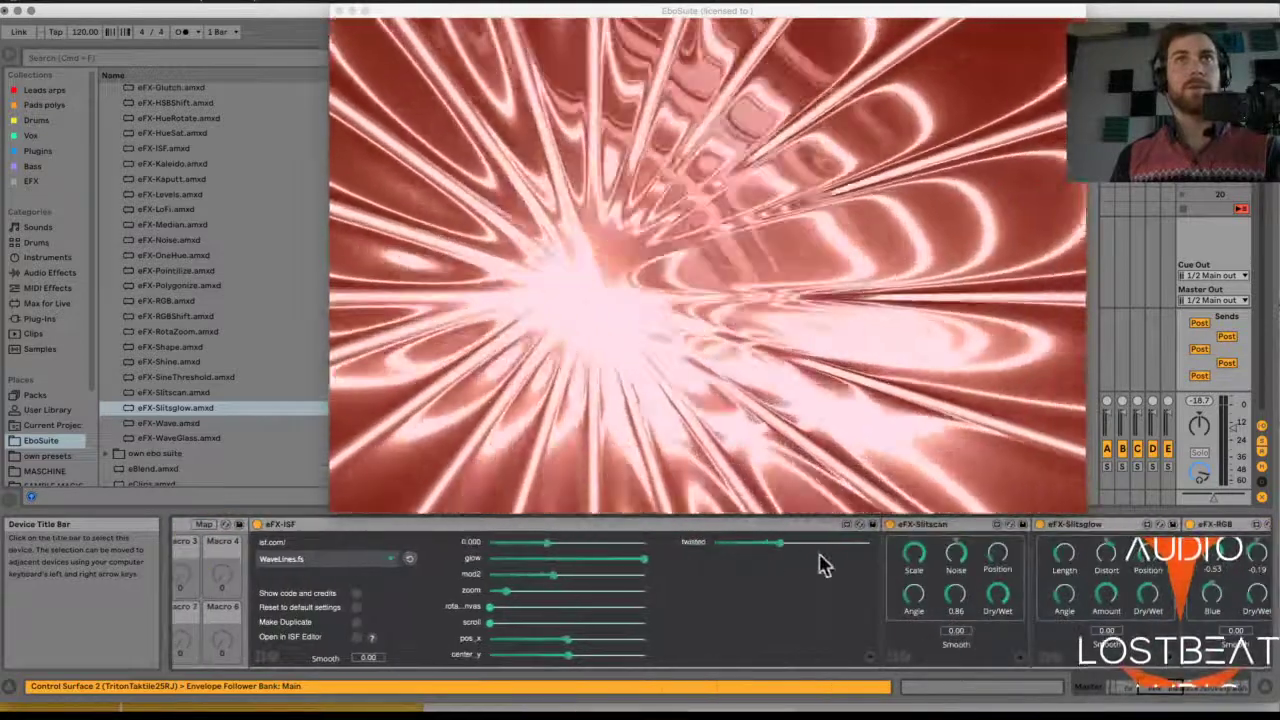
left_click(920, 530)
key("ctrl+v")
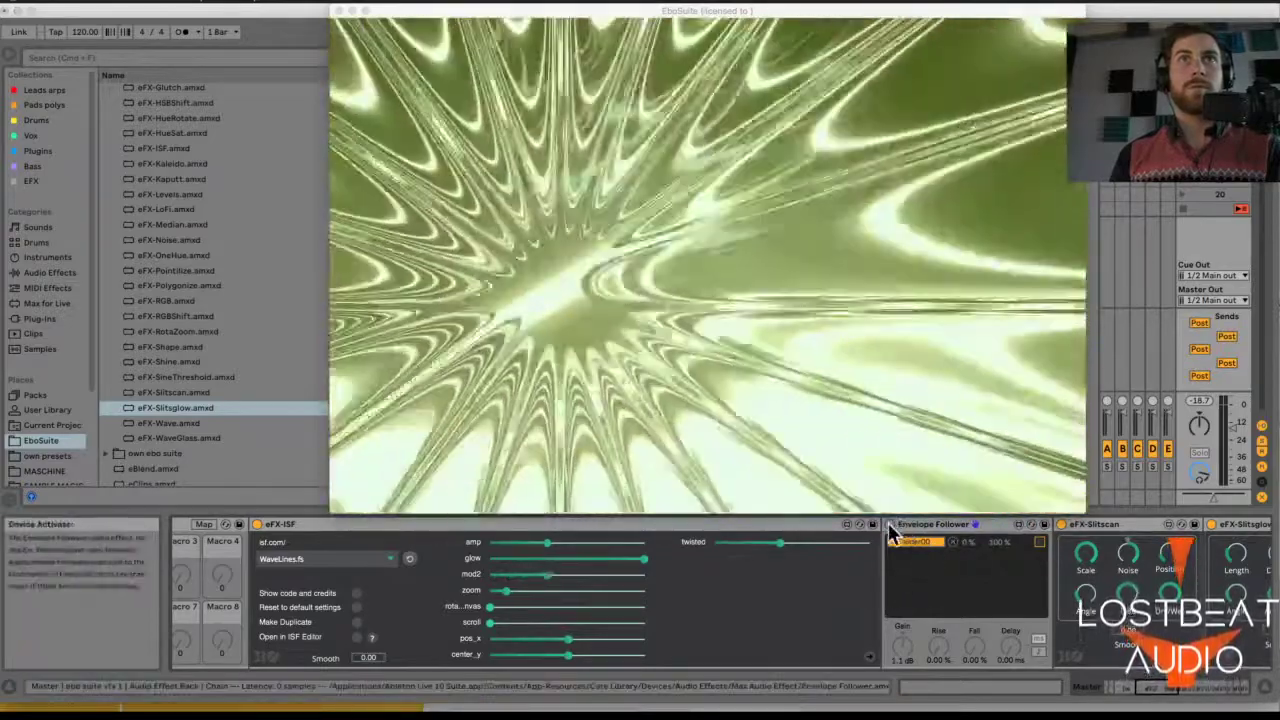
- Activate the pasted Envelope Follower, remap it to the Position of eFX-Slitscan, and set its Gain to -3.5 dB
scroll(943, 557, "right", 3)
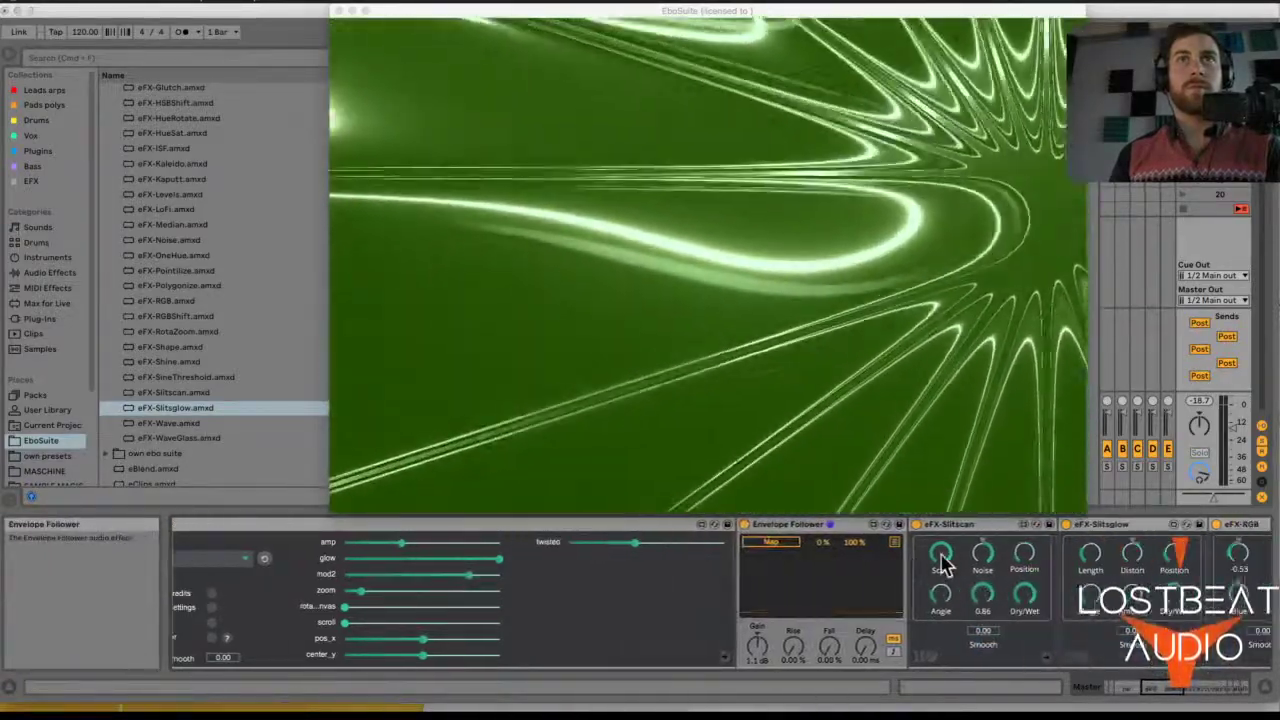
scroll(848, 604, "right", 2)
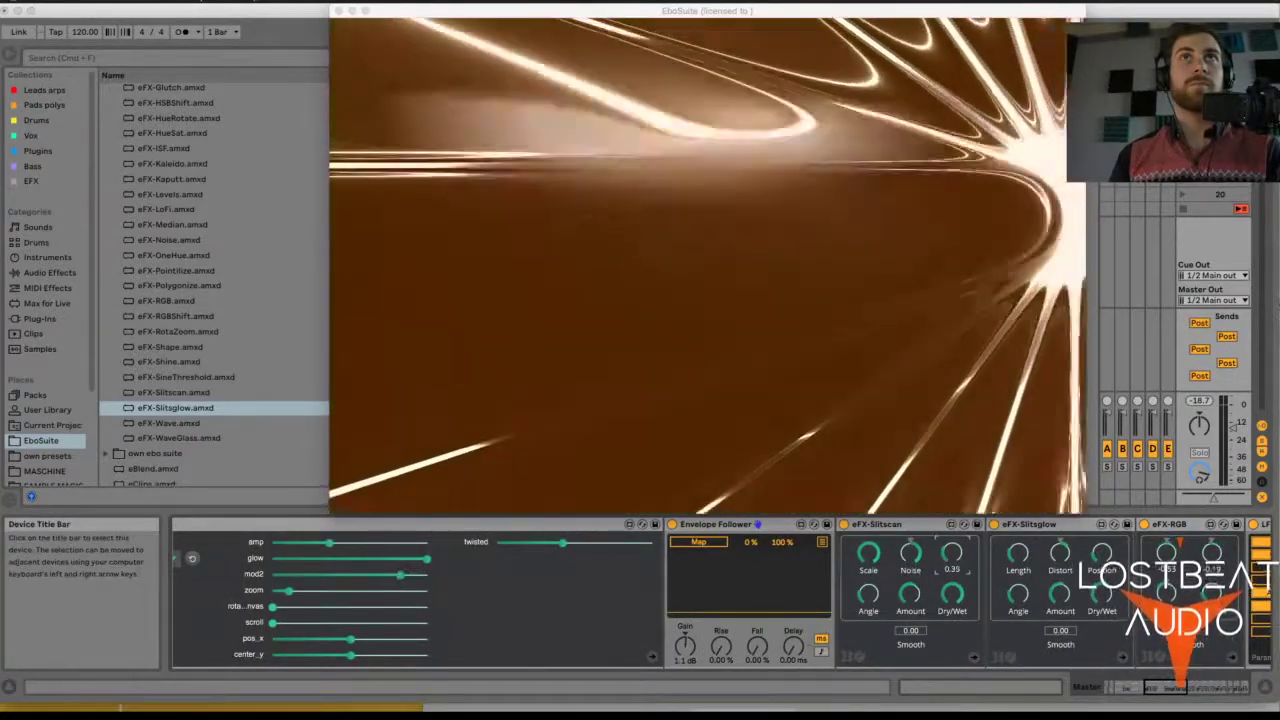
left_click(1101, 569)
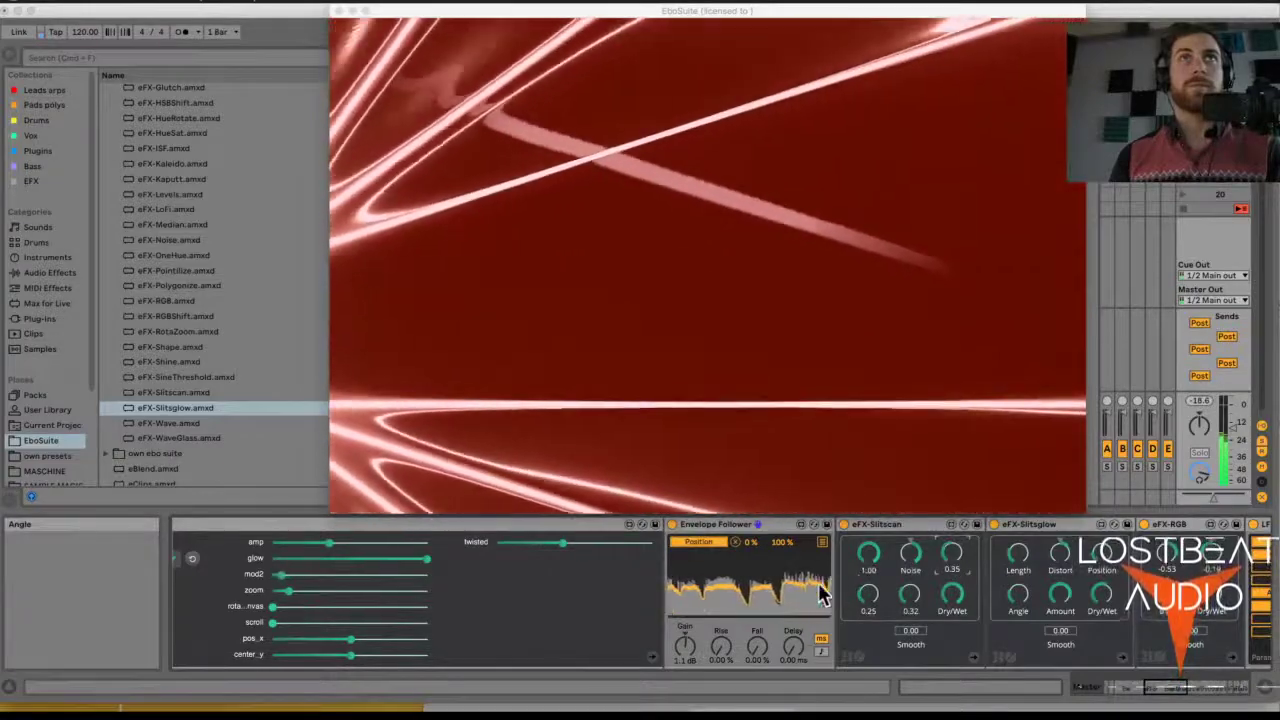
left_click_drag(684, 642, 680, 654)
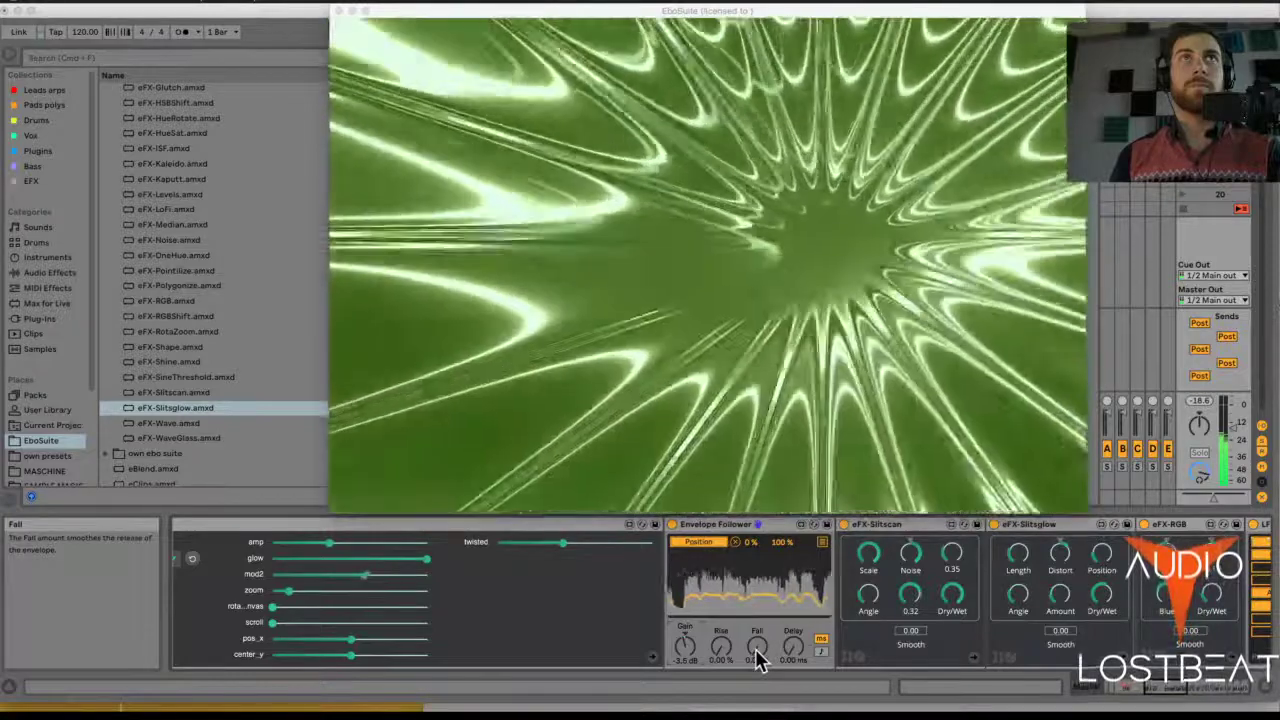
left_click_drag(755, 648, 748, 668)
- Insert the eFX-WaveGlass device between eFX-Slitsglow and eFX-RGB and deactivate it
left_click(159, 423)
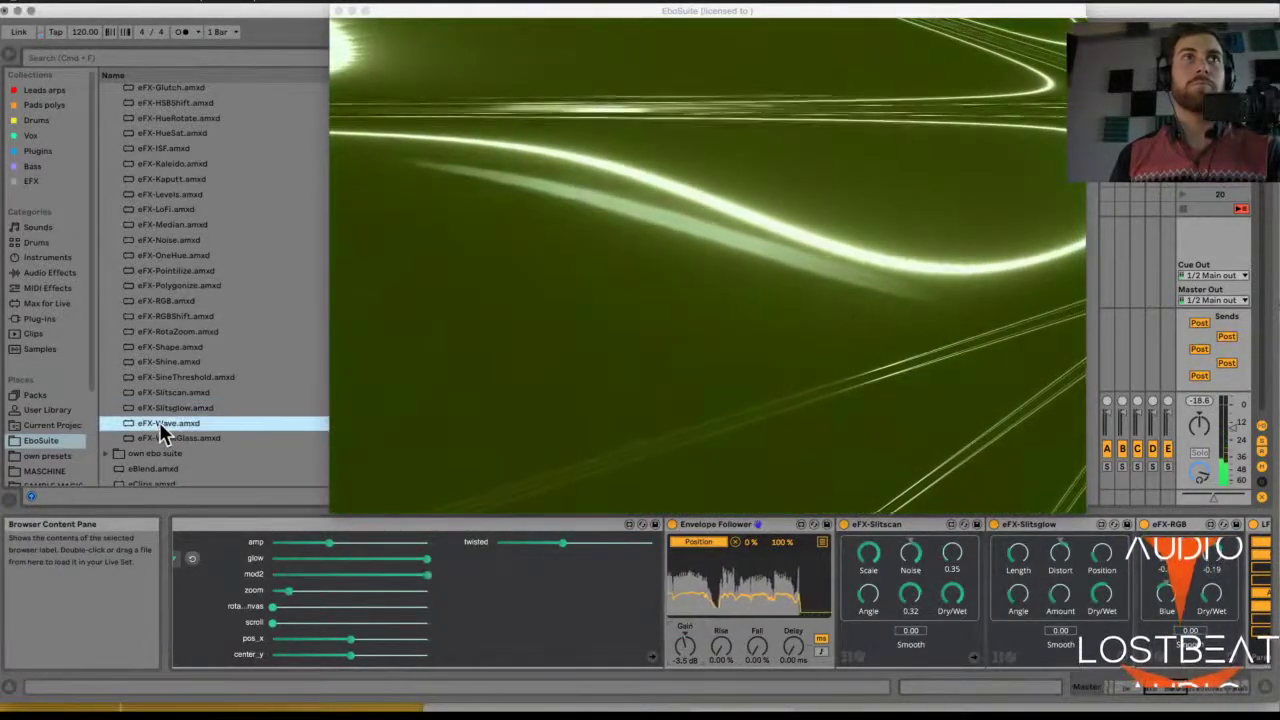
left_click(162, 439)
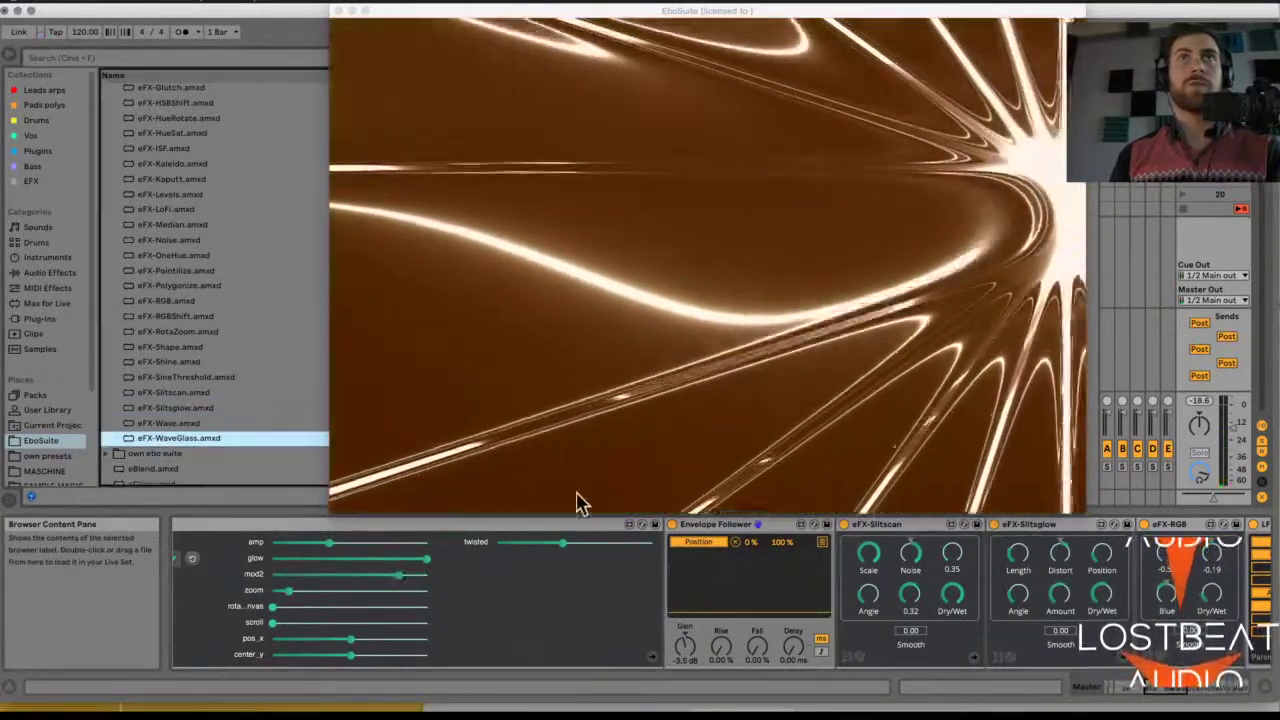
left_click_drag(842, 556, 831, 559)
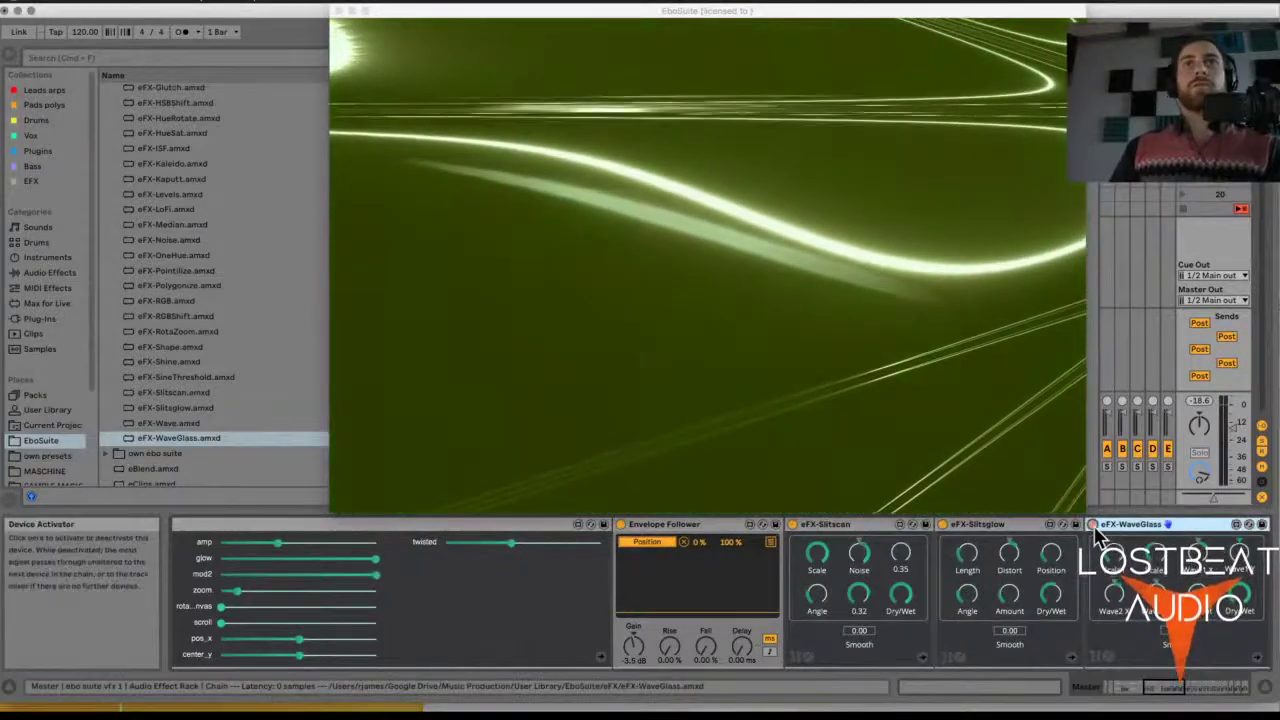
- Remove the LFO's mappings to the Amount of eFX-Slitsglow and of eFX-Slitscan, keeping those to Red and Green
left_click(669, 528)
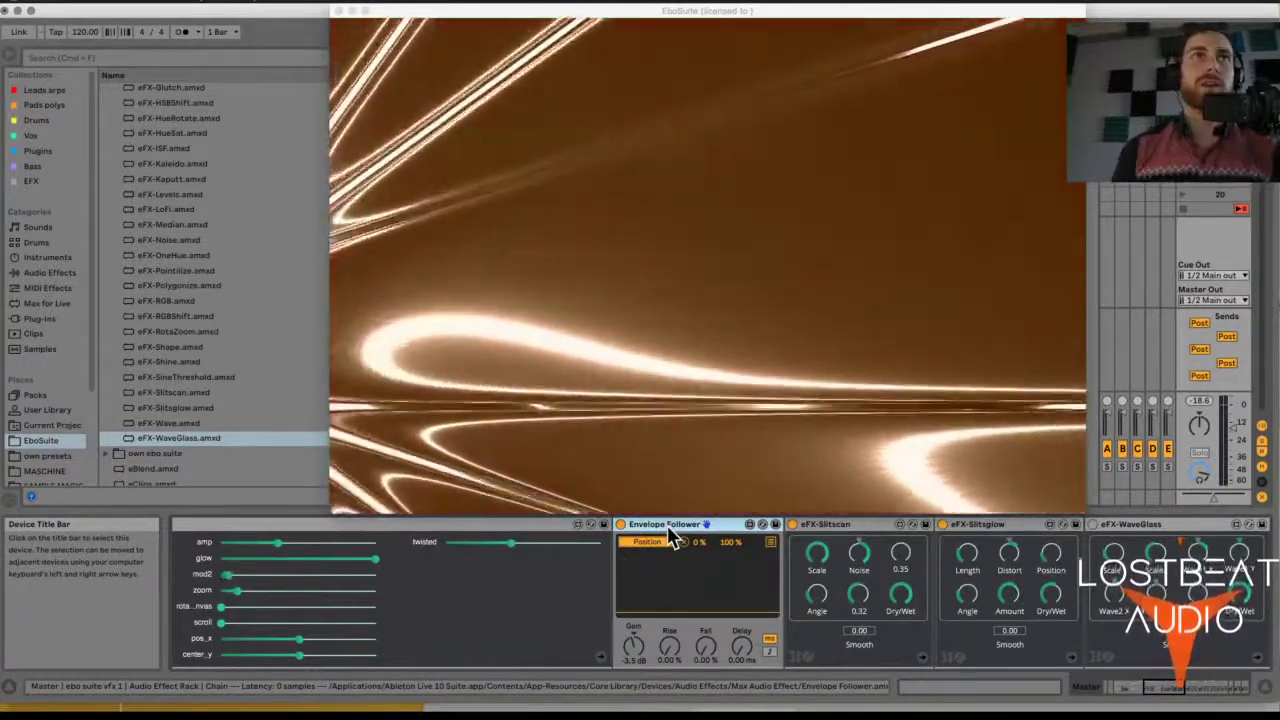
scroll(880, 597, "right", 5)
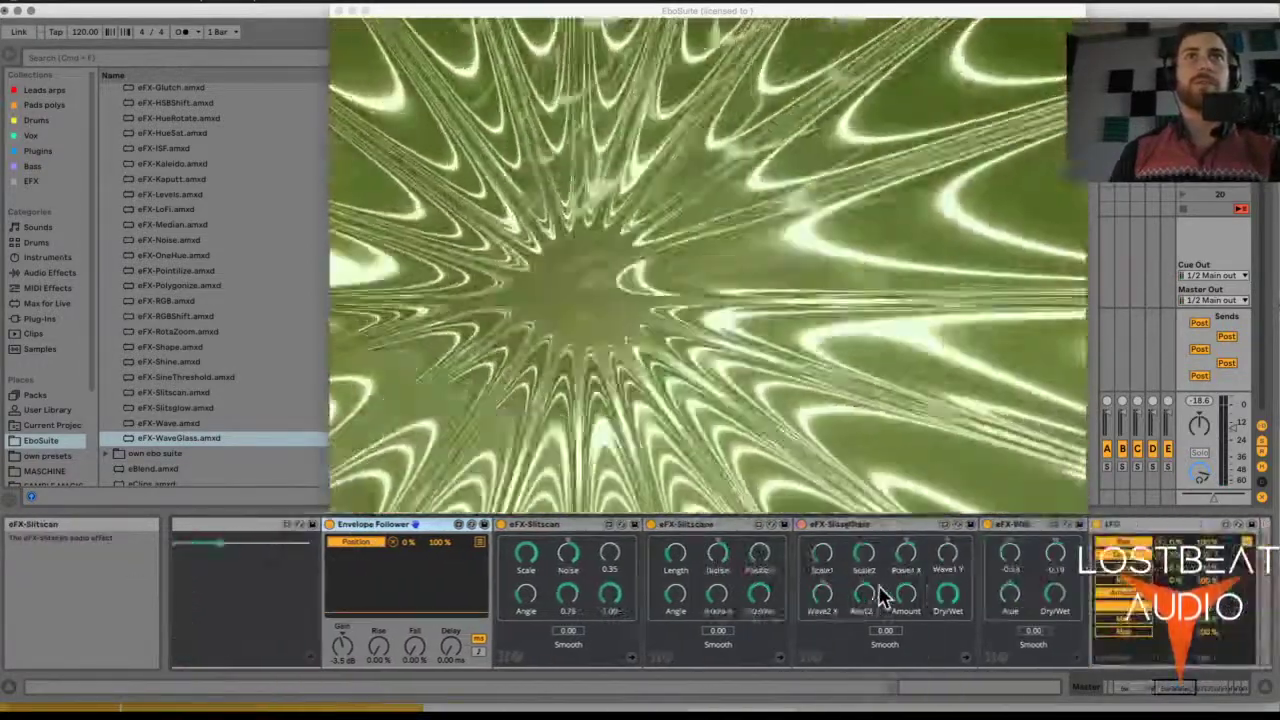
scroll(880, 597, "right", 3)
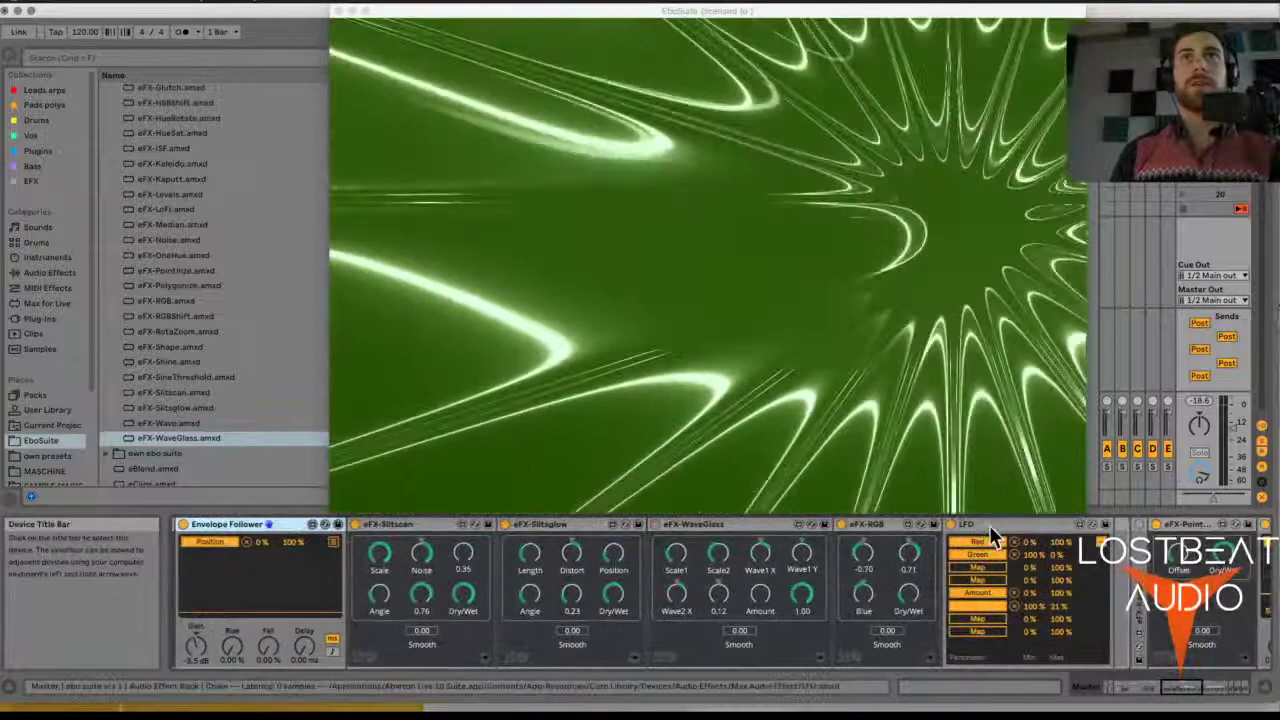
left_click(989, 525)
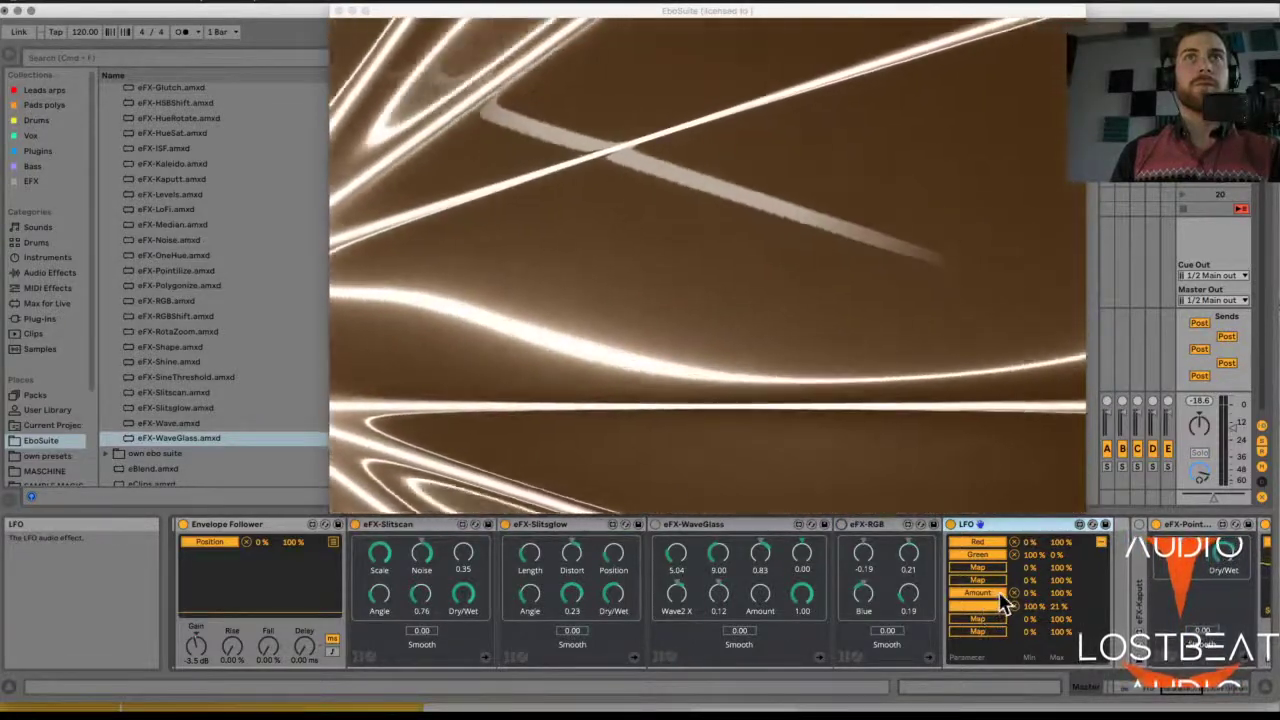
left_click(1013, 594)
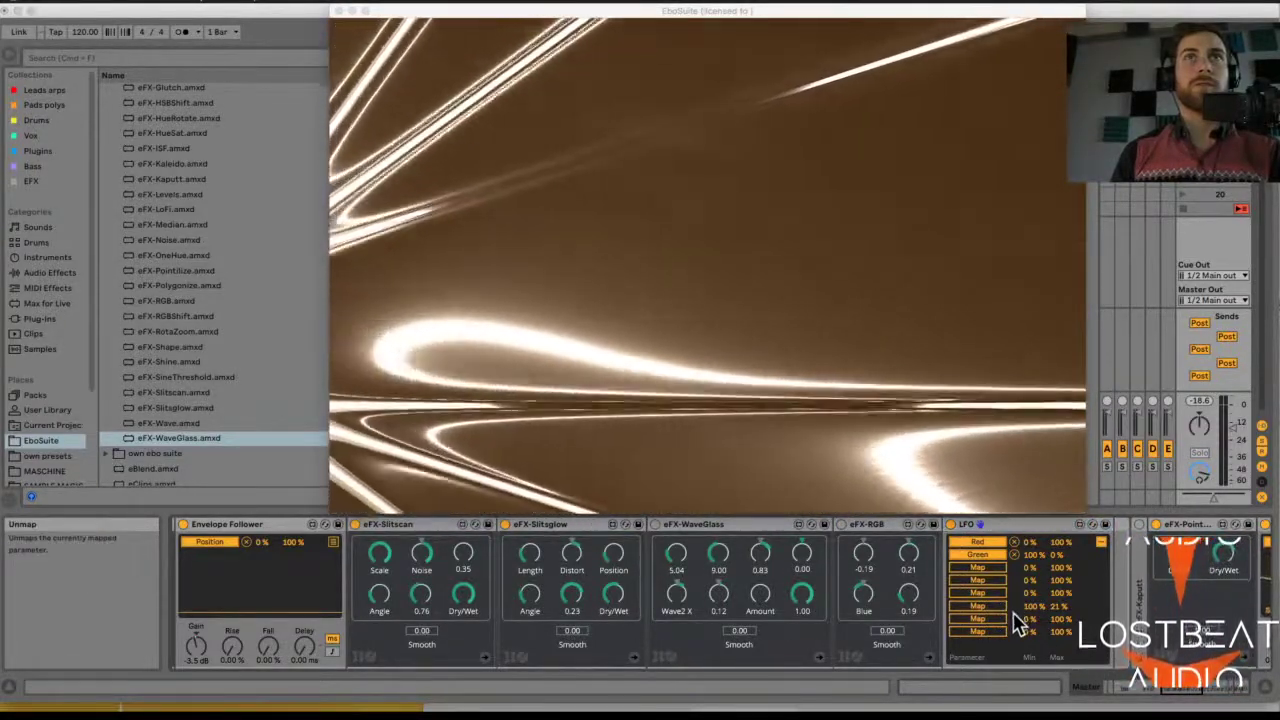
- Try to lower the mod2 value of the WaveLines shader in the active eFX-ISF device
scroll(1006, 614, "right", 5)
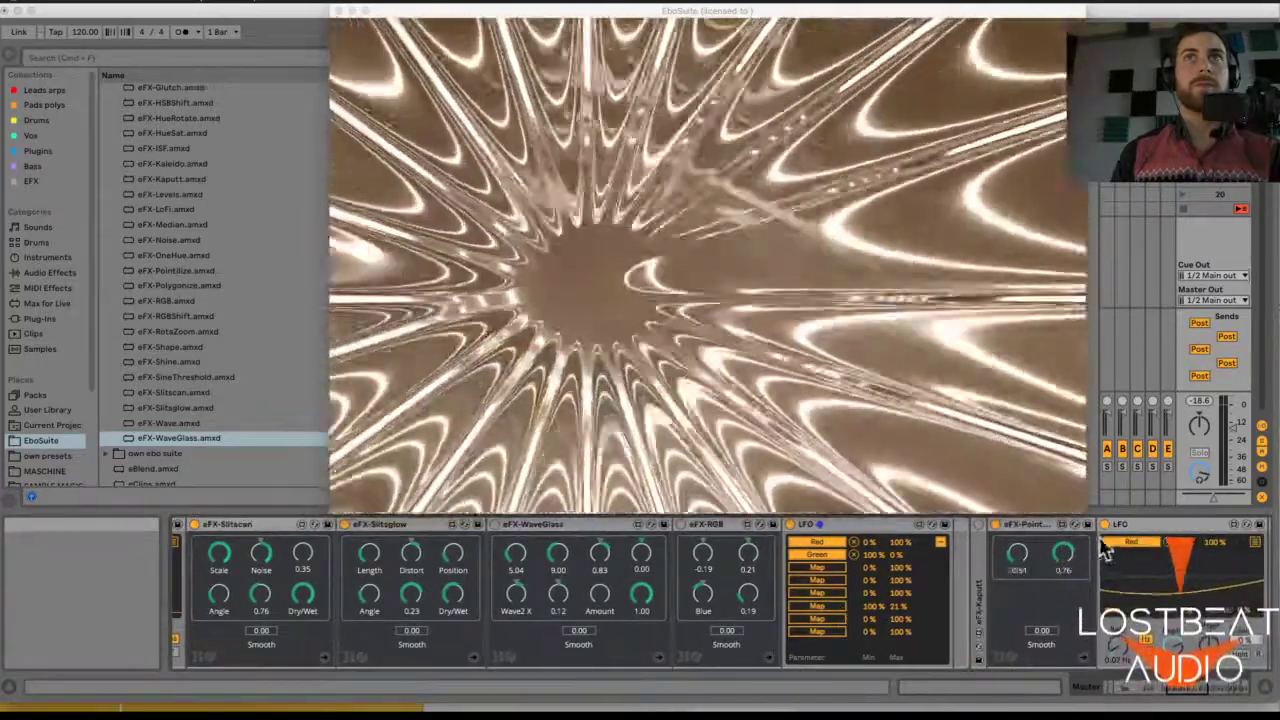
scroll(860, 618, "left", 3)
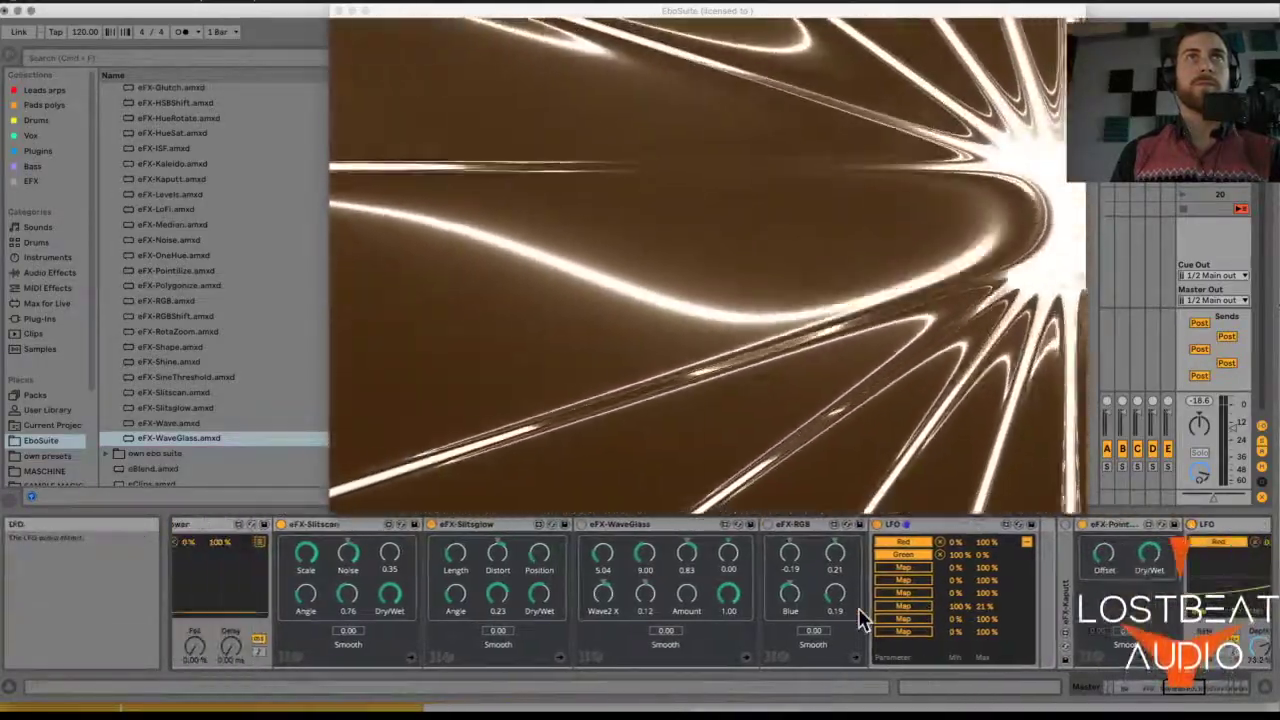
scroll(851, 614, "left", 6)
scroll(522, 532, "left", 6)
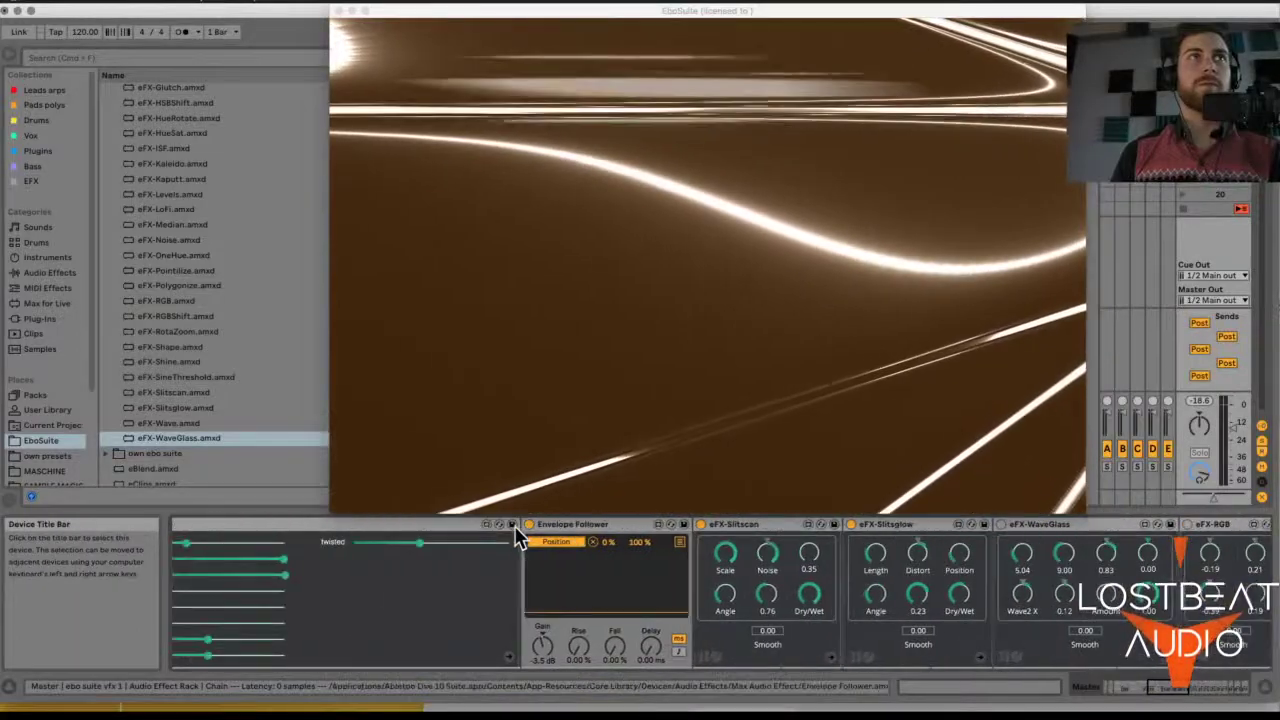
scroll(518, 537, "left", 5)
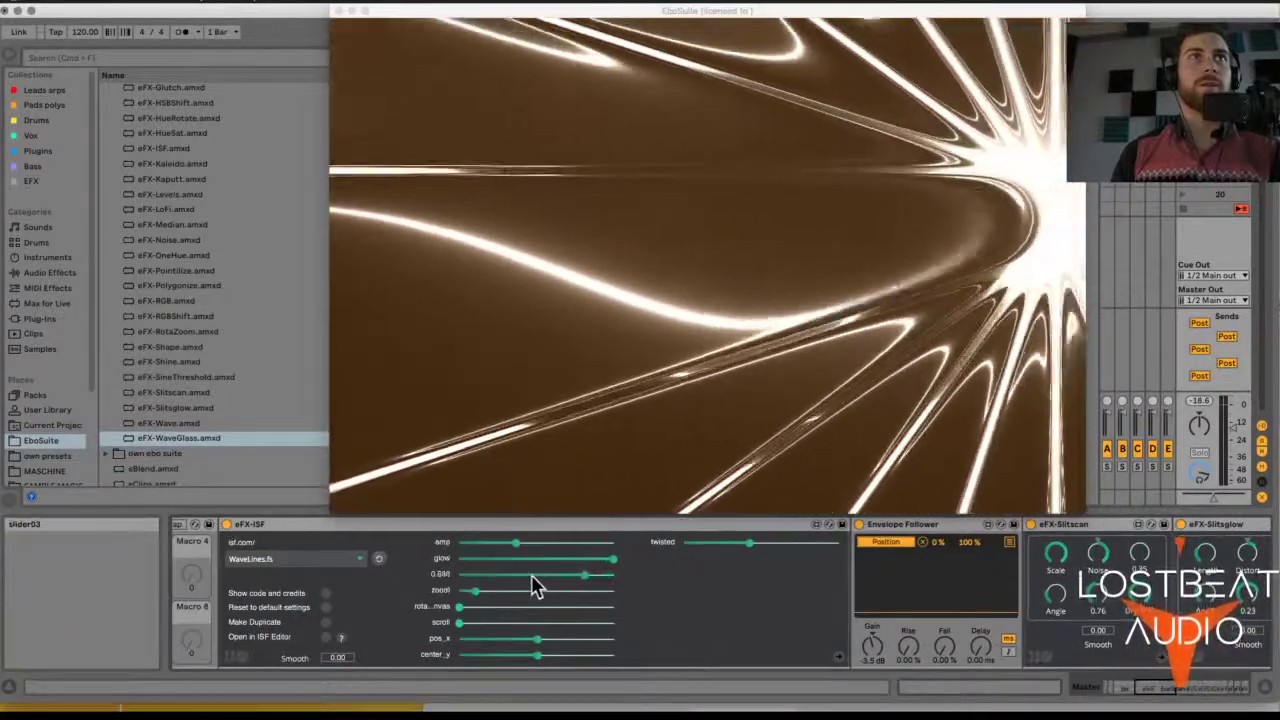
left_click_drag(591, 588, 447, 585)
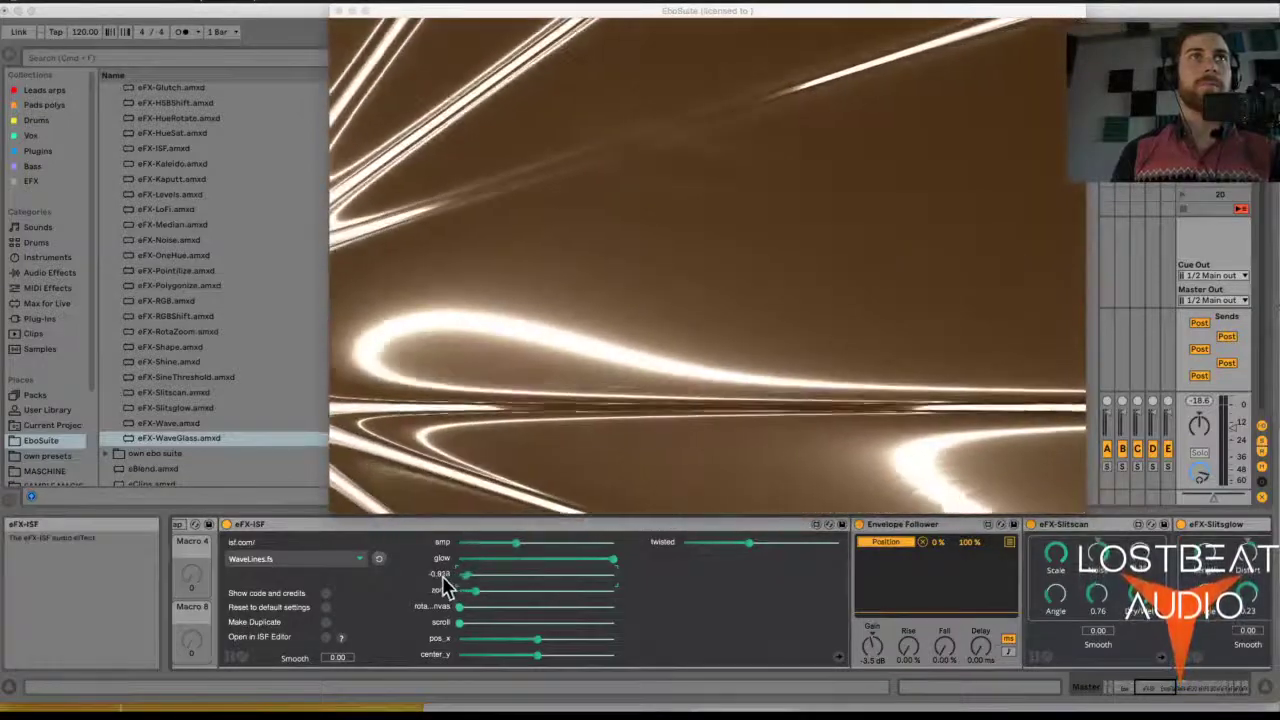
- Deactivate the folded LFO in front of the nested Audio Effect Rack to stop its modulation of mod2
scroll(445, 585, "left", 6)
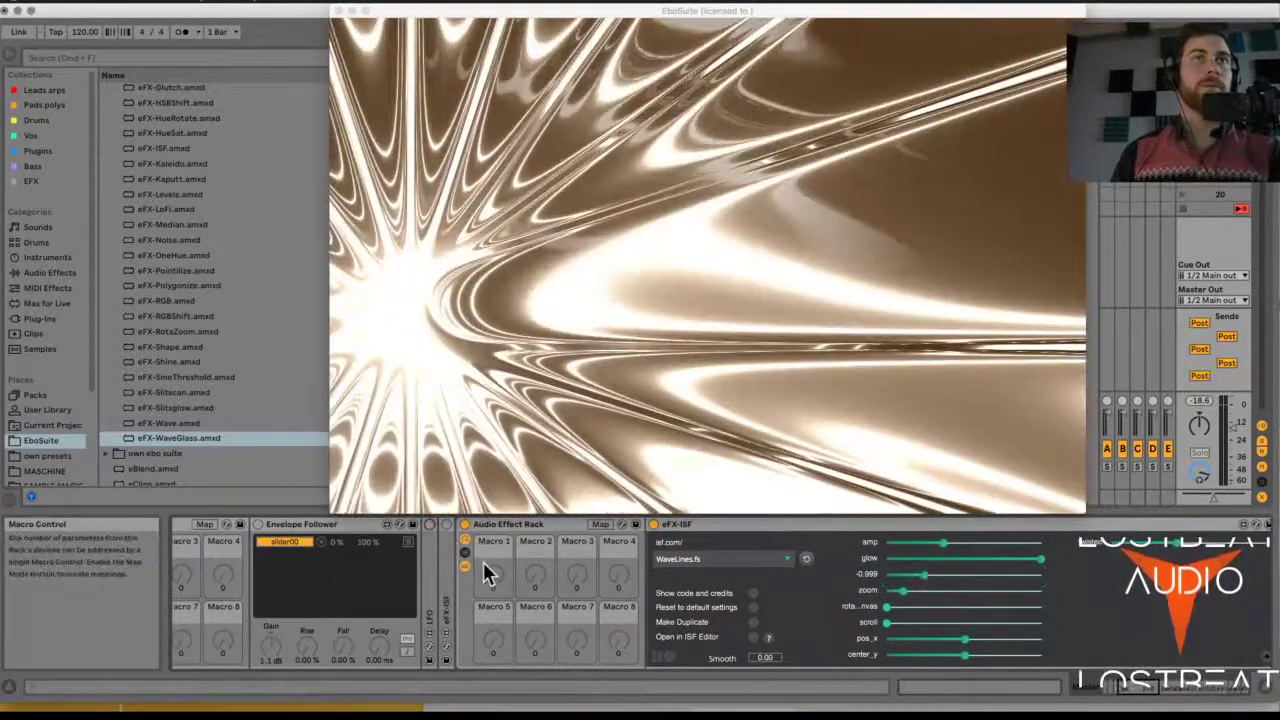
left_click(422, 524)
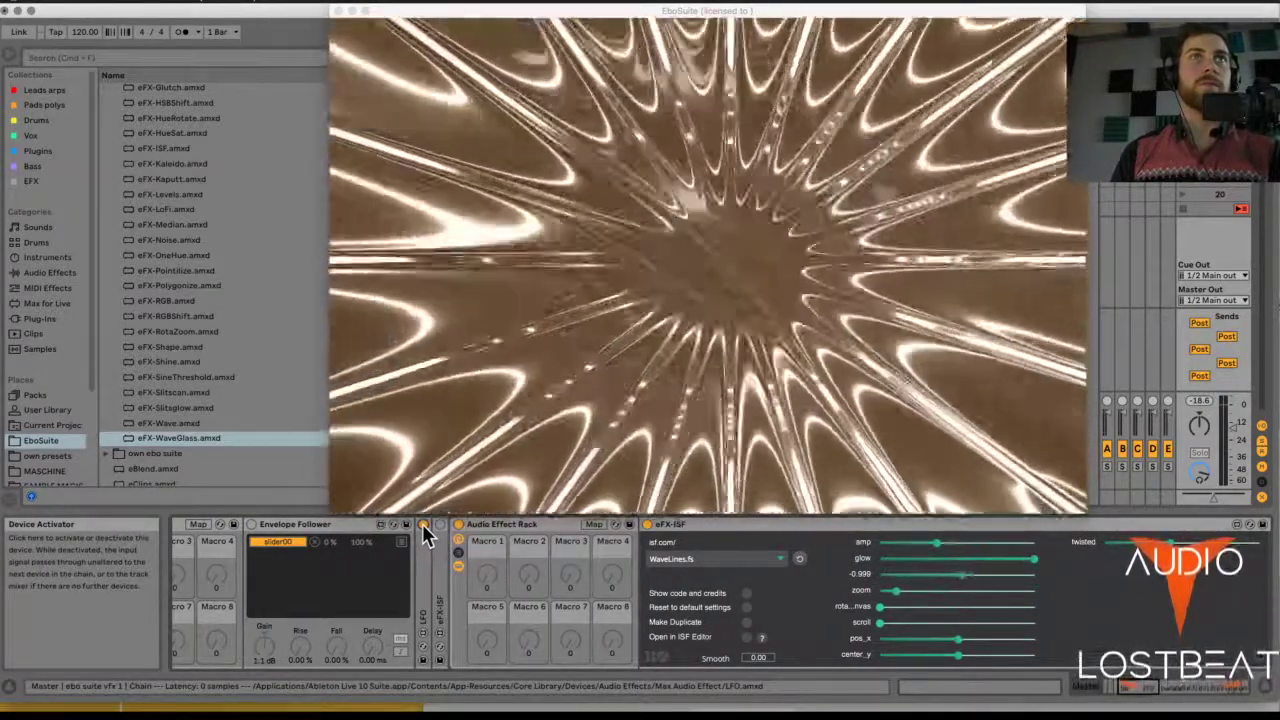
left_click(422, 523)
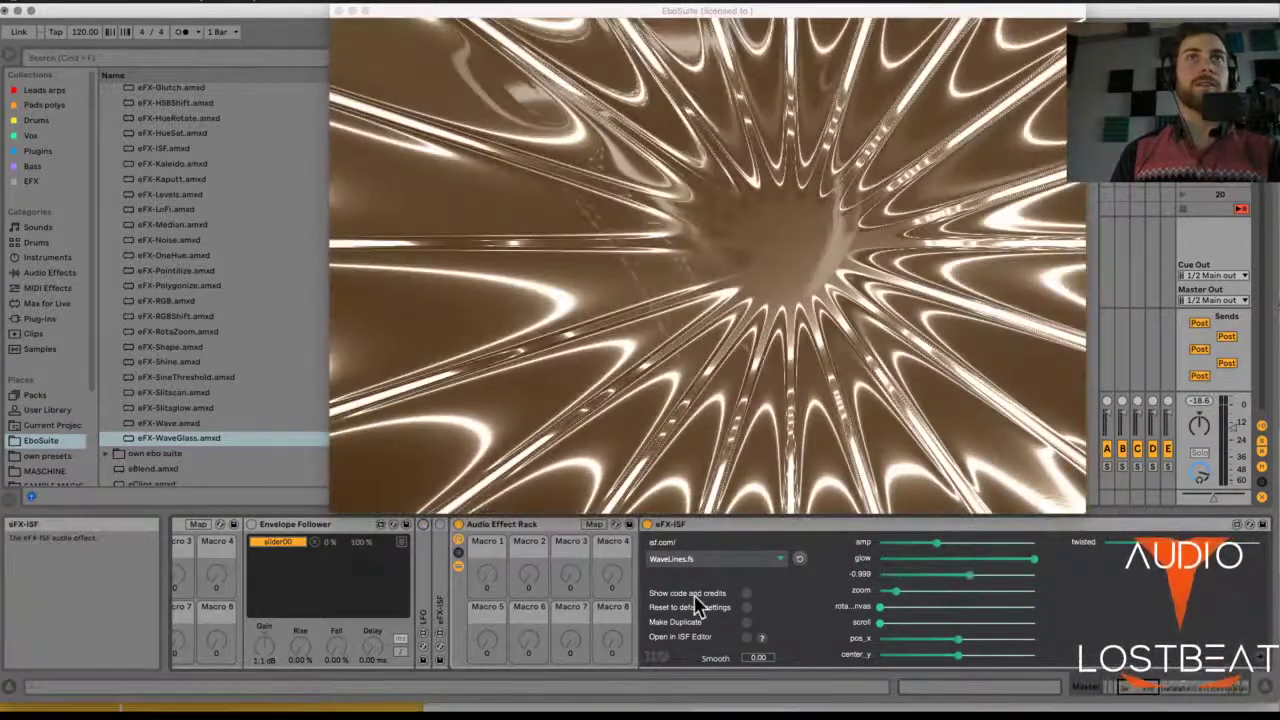
- Raise the canvas rotation to about a third and amp to about half of their ranges in the WaveLines shader
left_click_drag(887, 618, 925, 607)
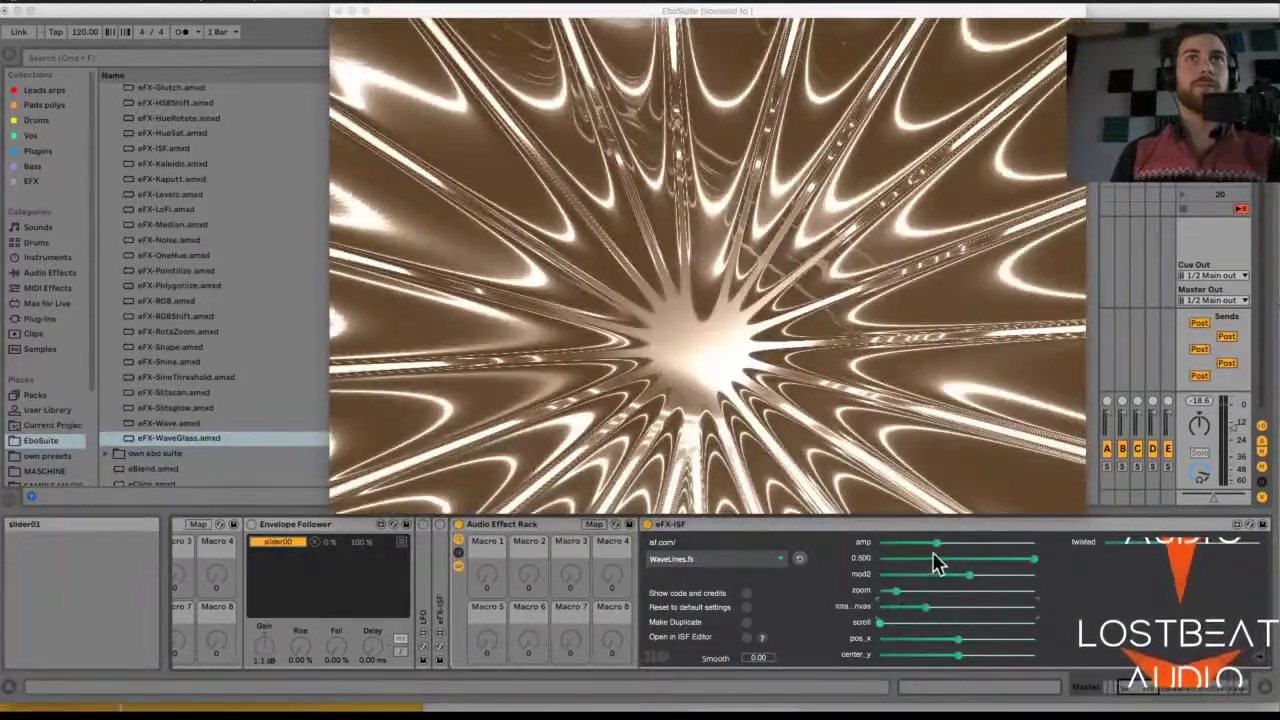
left_click_drag(937, 542, 966, 542)
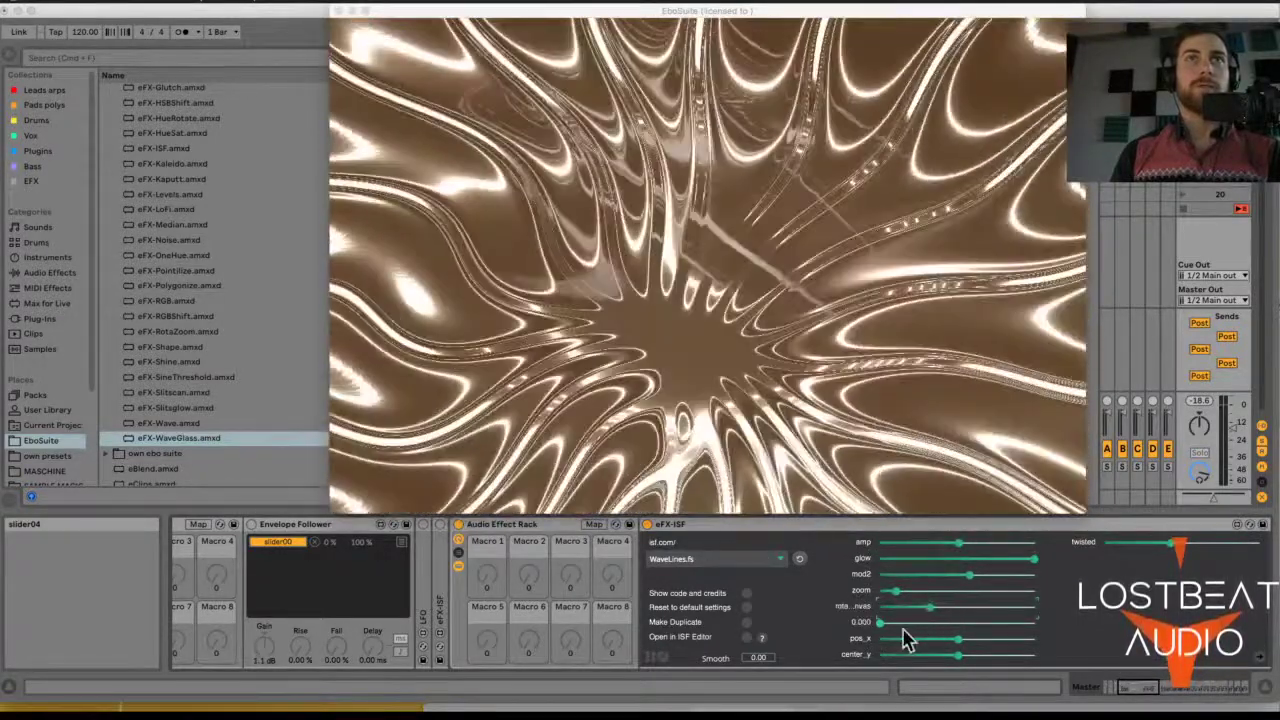
left_click(903, 630)
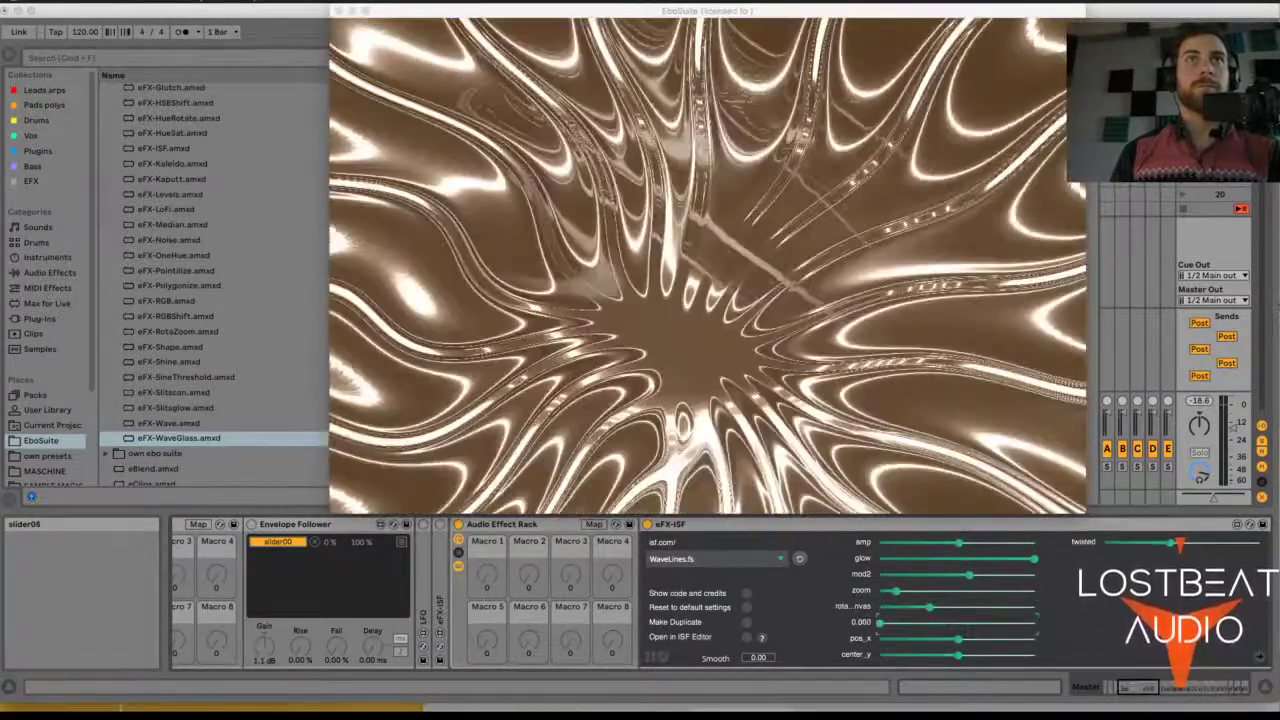
- Map the Envelope Follower after eFX-ISF to the Position of both eFX-Slitscan and eFX-Slitsglow using its first two mapping slots
scroll(930, 641, "right", 5)
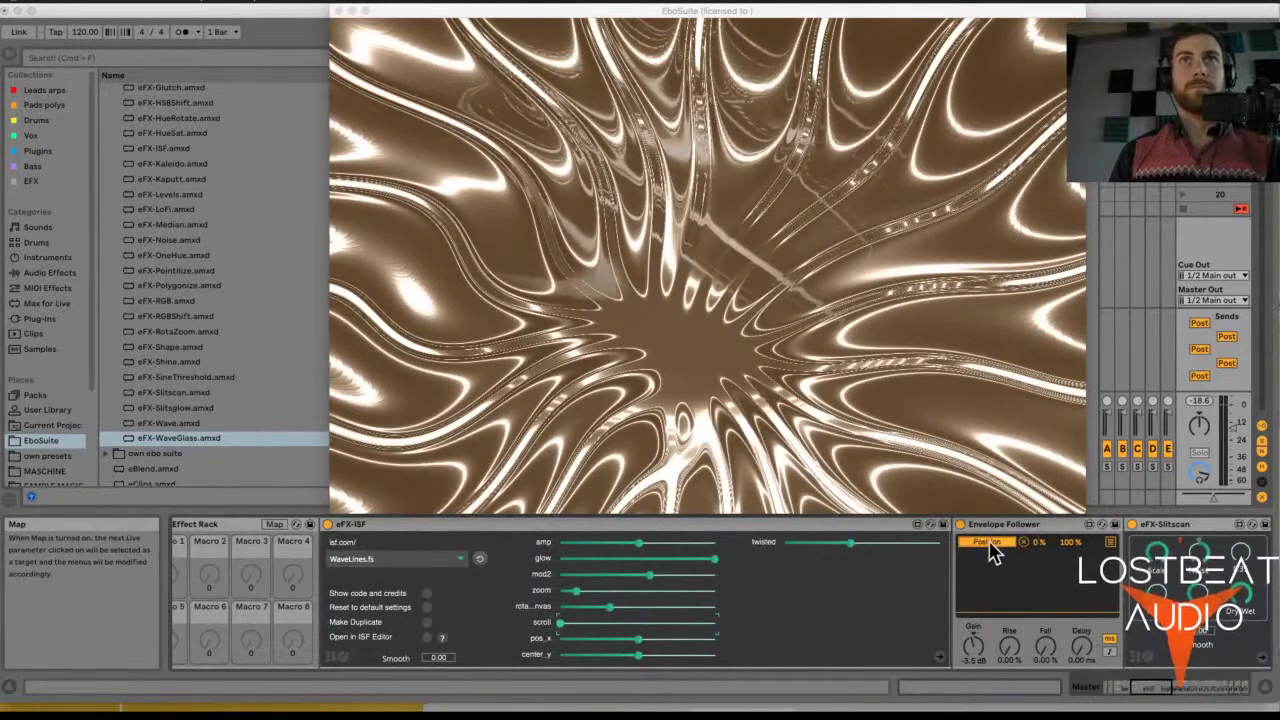
left_click(1110, 541)
left_click(1175, 567)
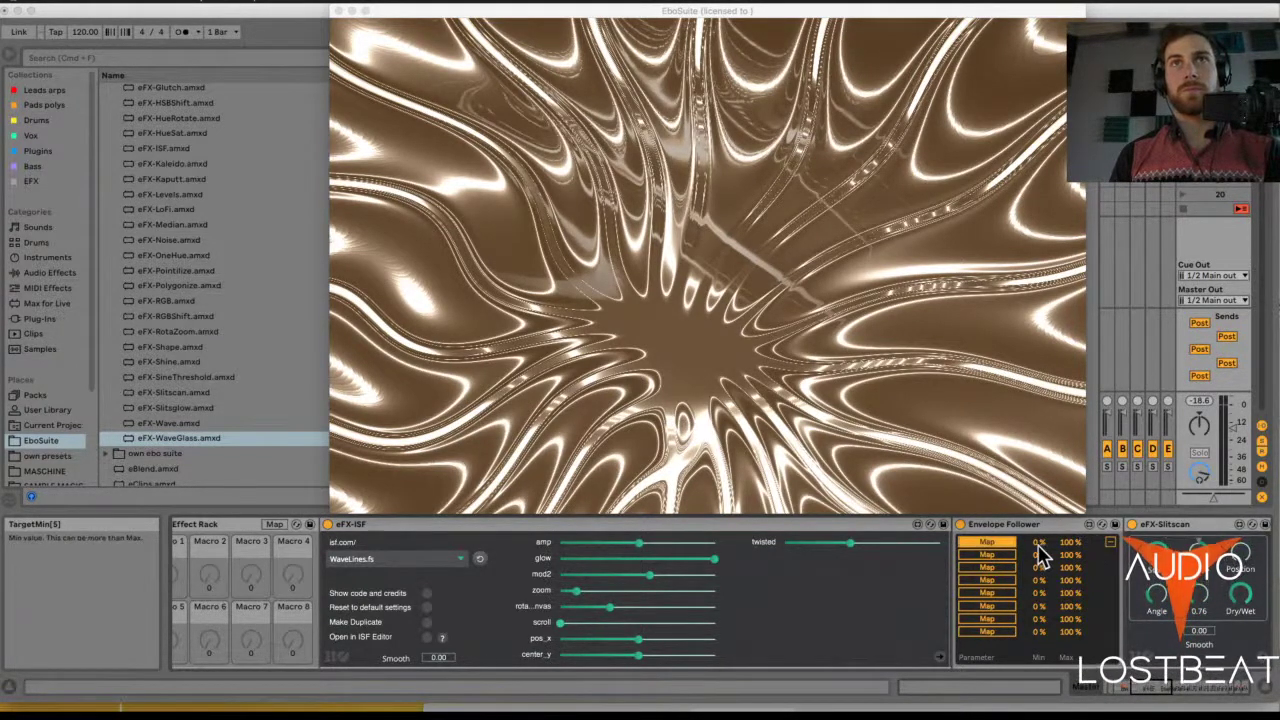
scroll(1157, 590, "right", 5)
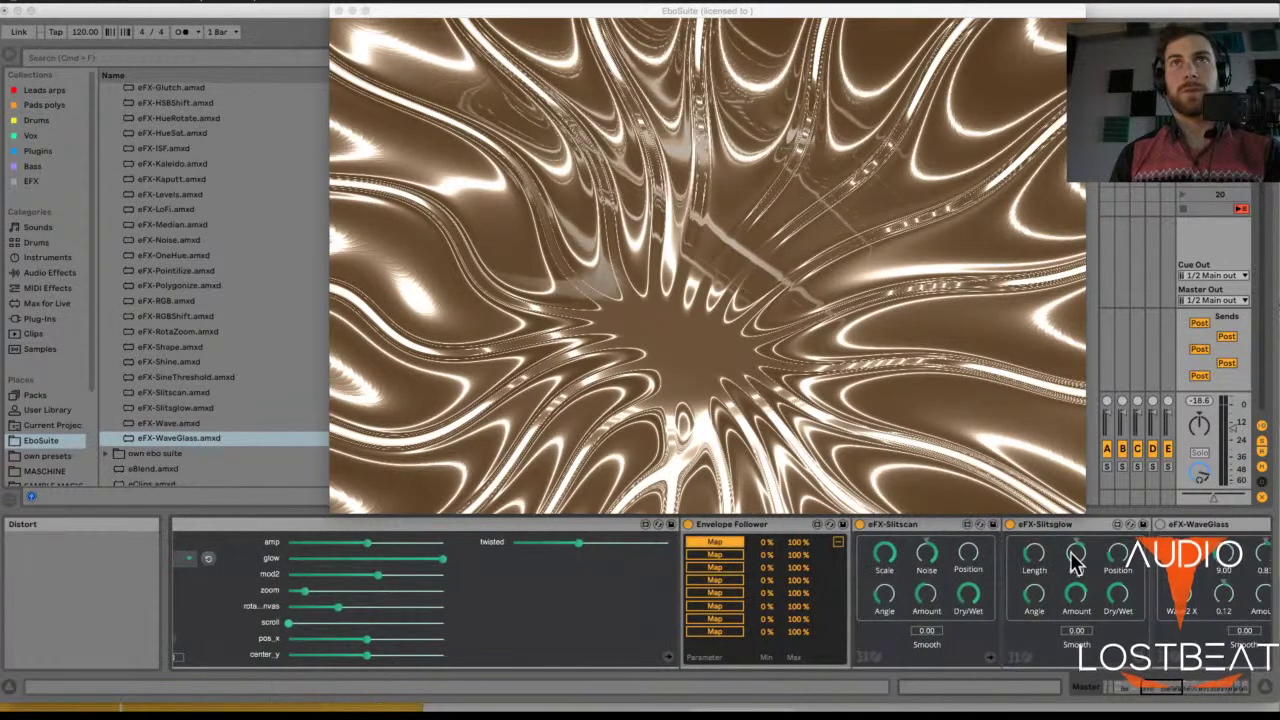
left_click(968, 556)
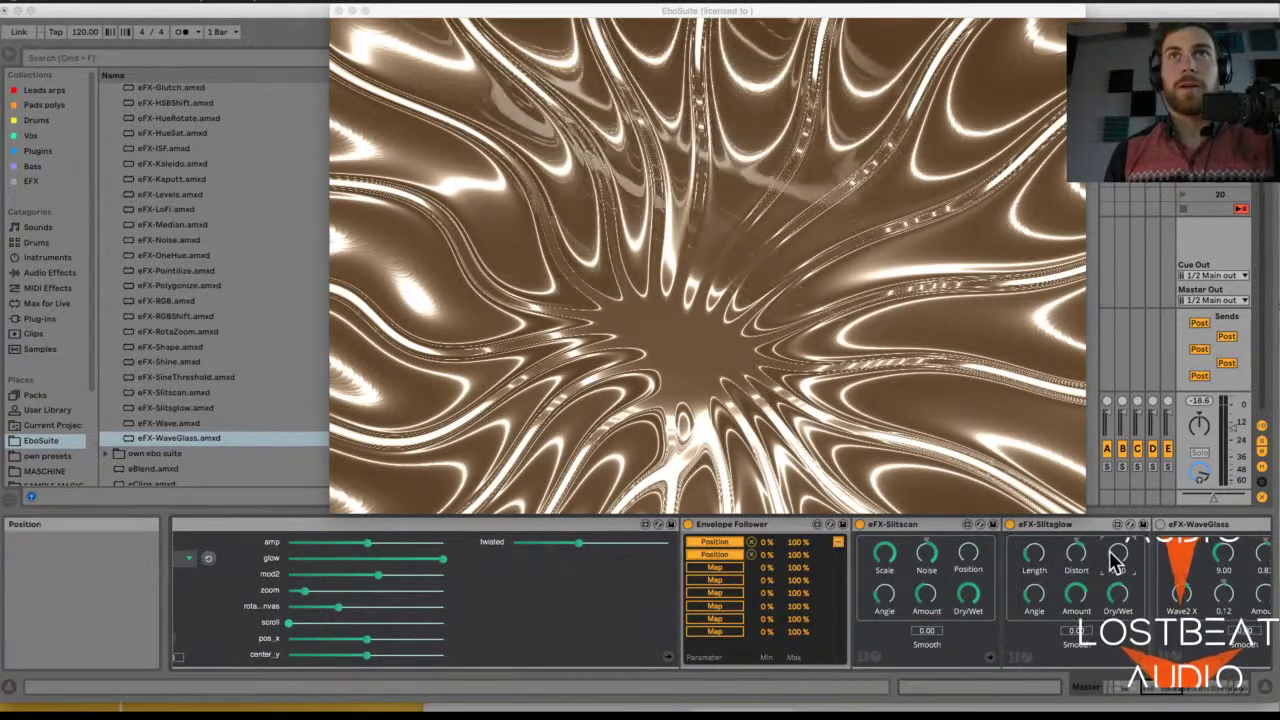
- Map the third slot of the Envelope Follower to the scroll parameter of eFX-ISF
scroll(737, 588, "left", 3)
scroll(737, 590, "left", 3)
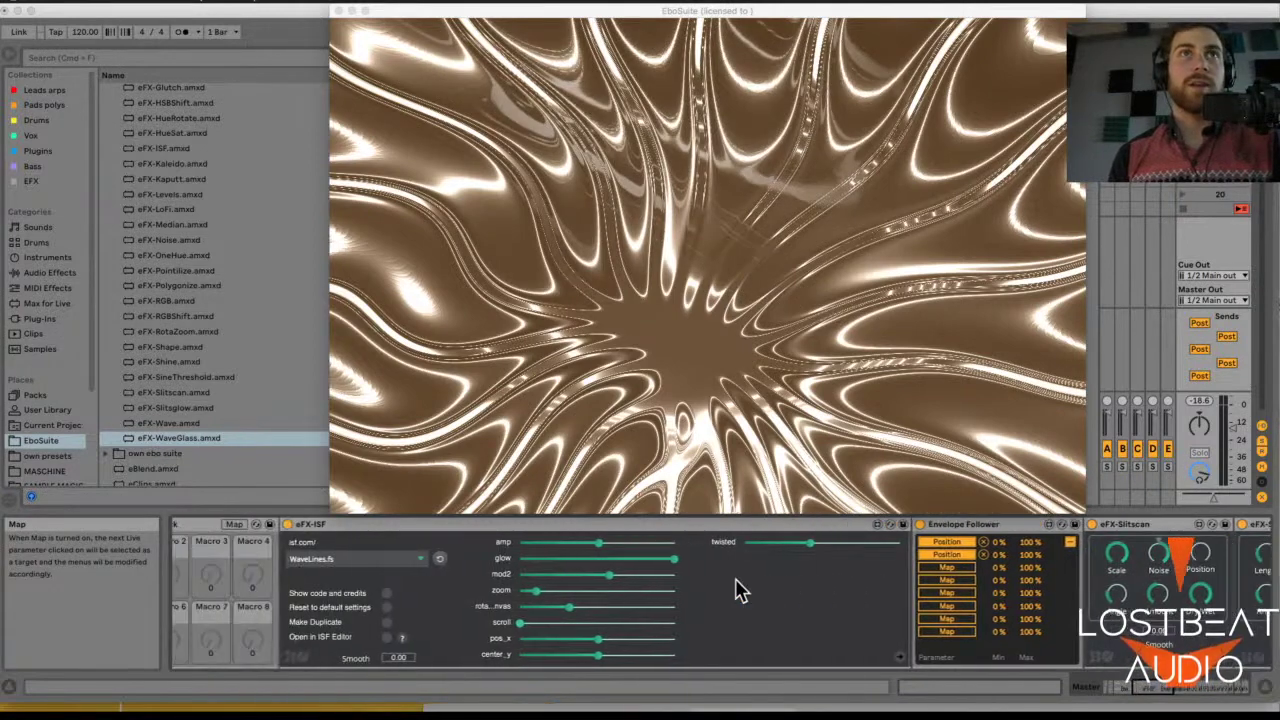
left_click(958, 568)
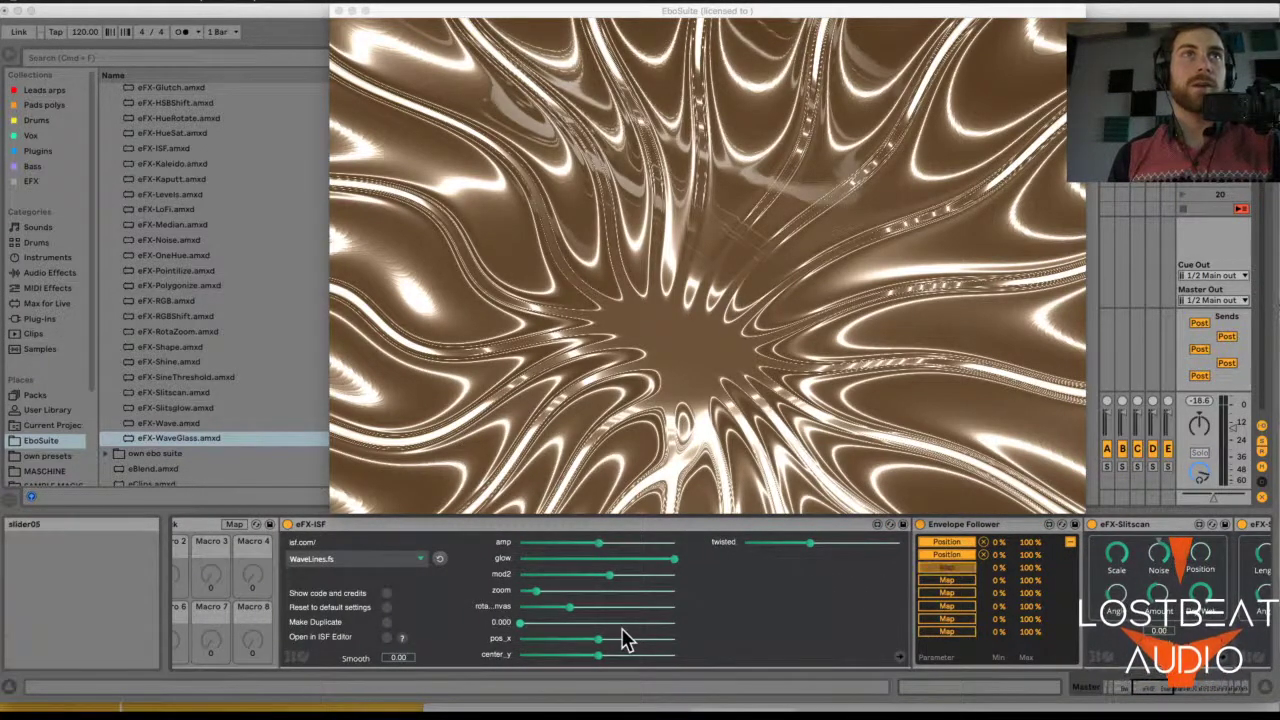
left_click(597, 575)
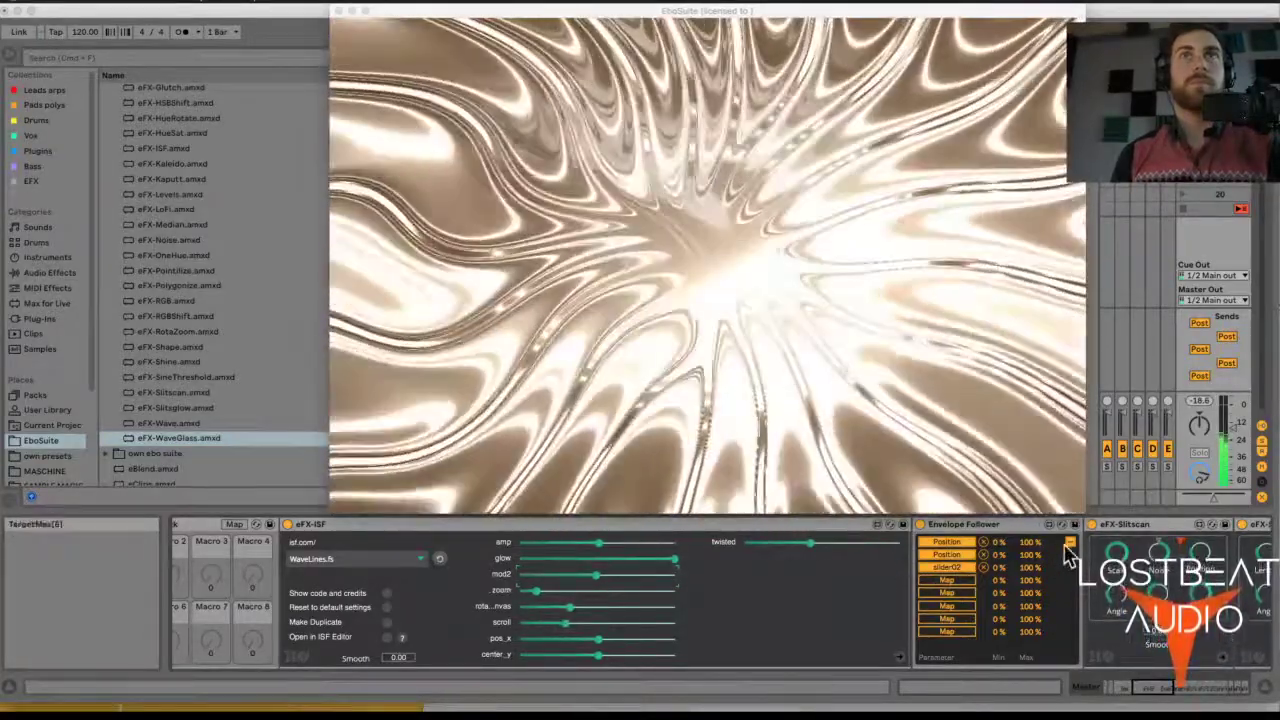
- Set the Envelope Follower's Gain to 4.9 dB, Rise to 22.0 % and Fall to 20.5 %
left_click(940, 645)
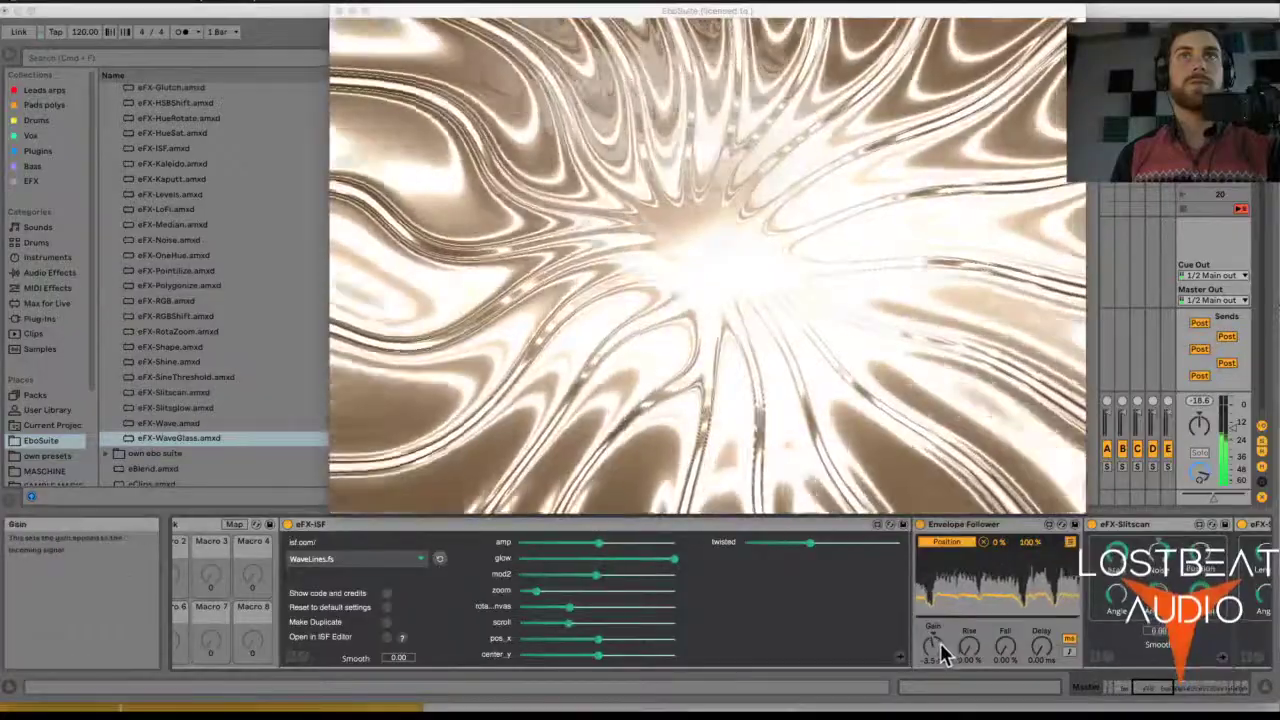
left_click_drag(940, 643, 940, 600)
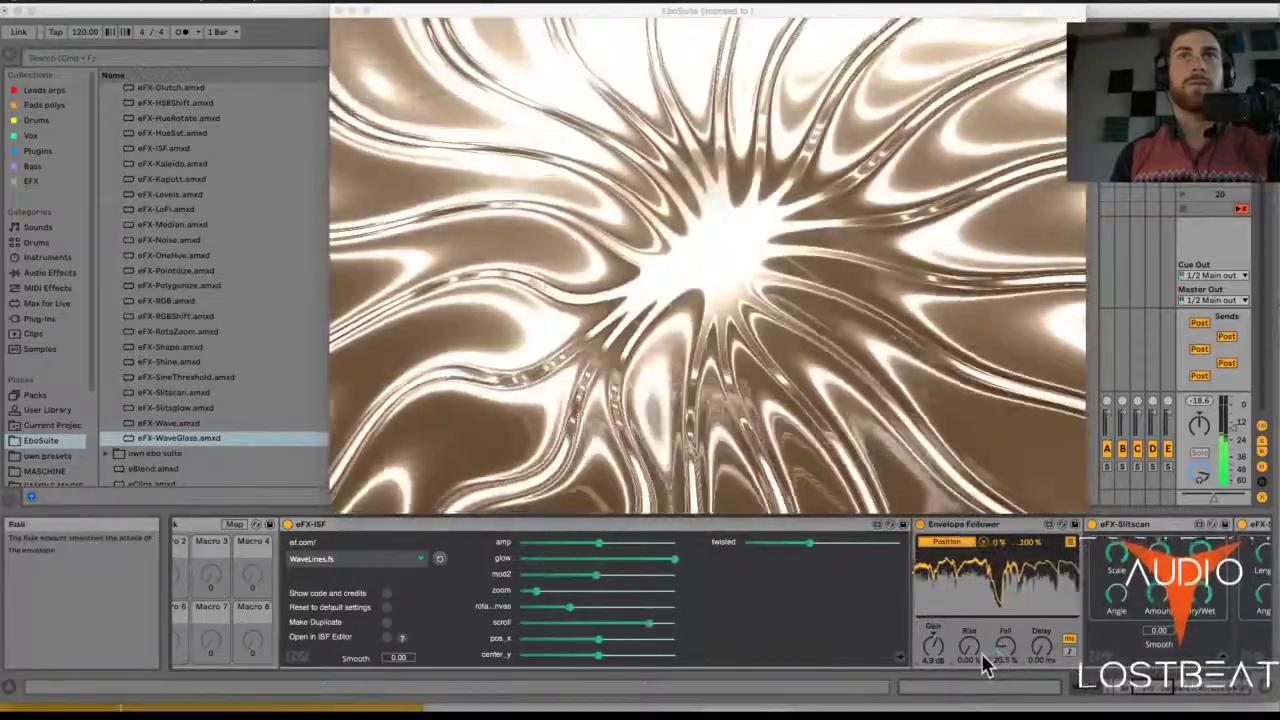
left_click_drag(983, 660, 983, 625)
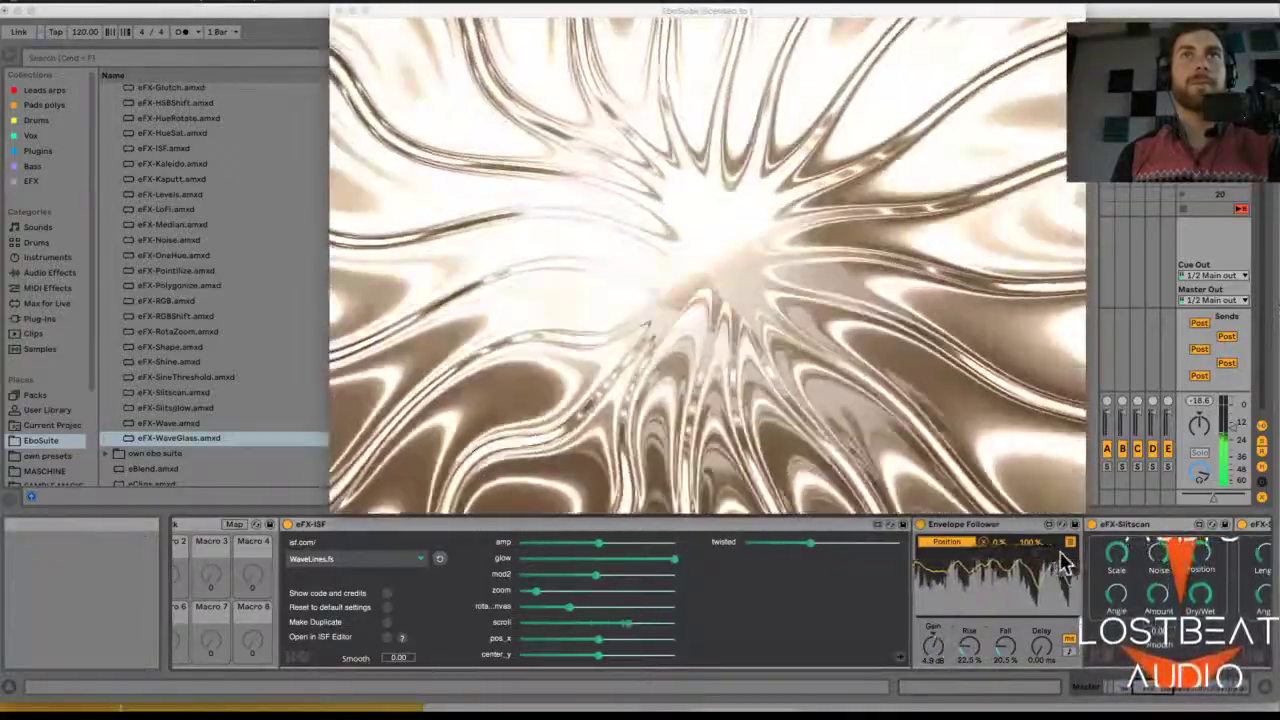
- Limit the scroll mapping's maximum to 65 % and readjust glow, mod2 and canvas rotation in eFX-ISF
left_click(1070, 542)
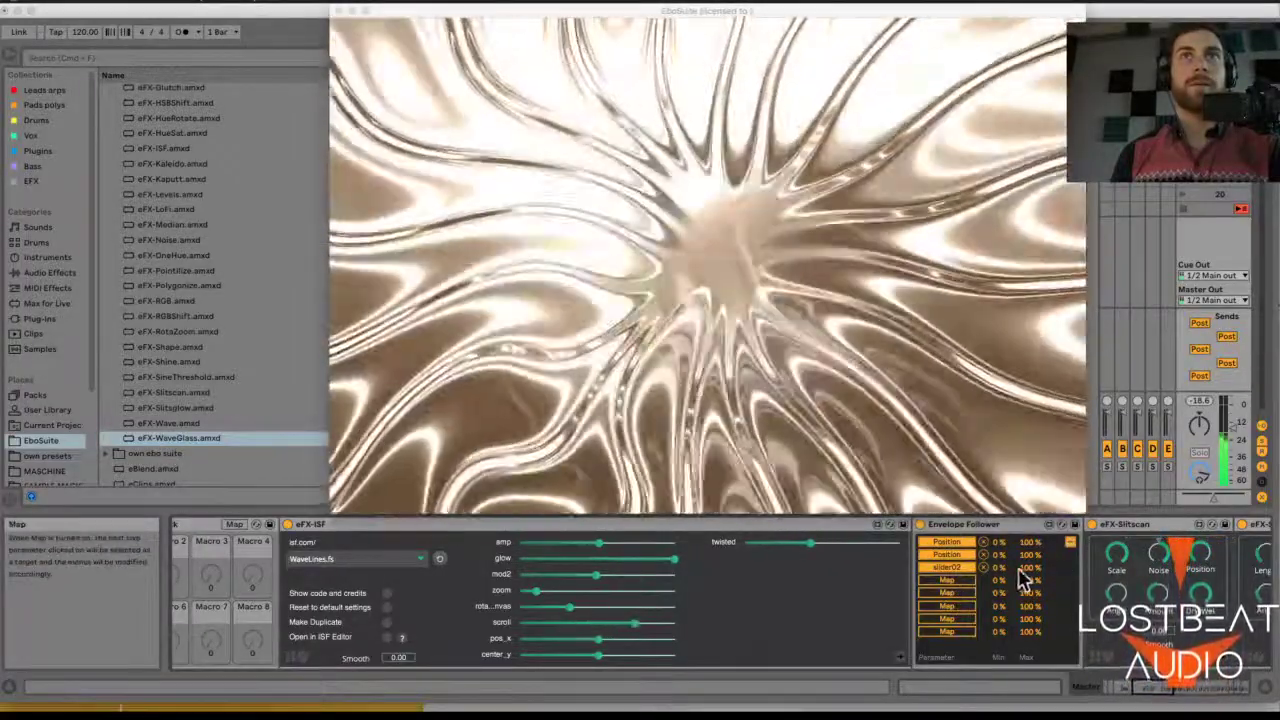
left_click_drag(1022, 570, 1022, 640)
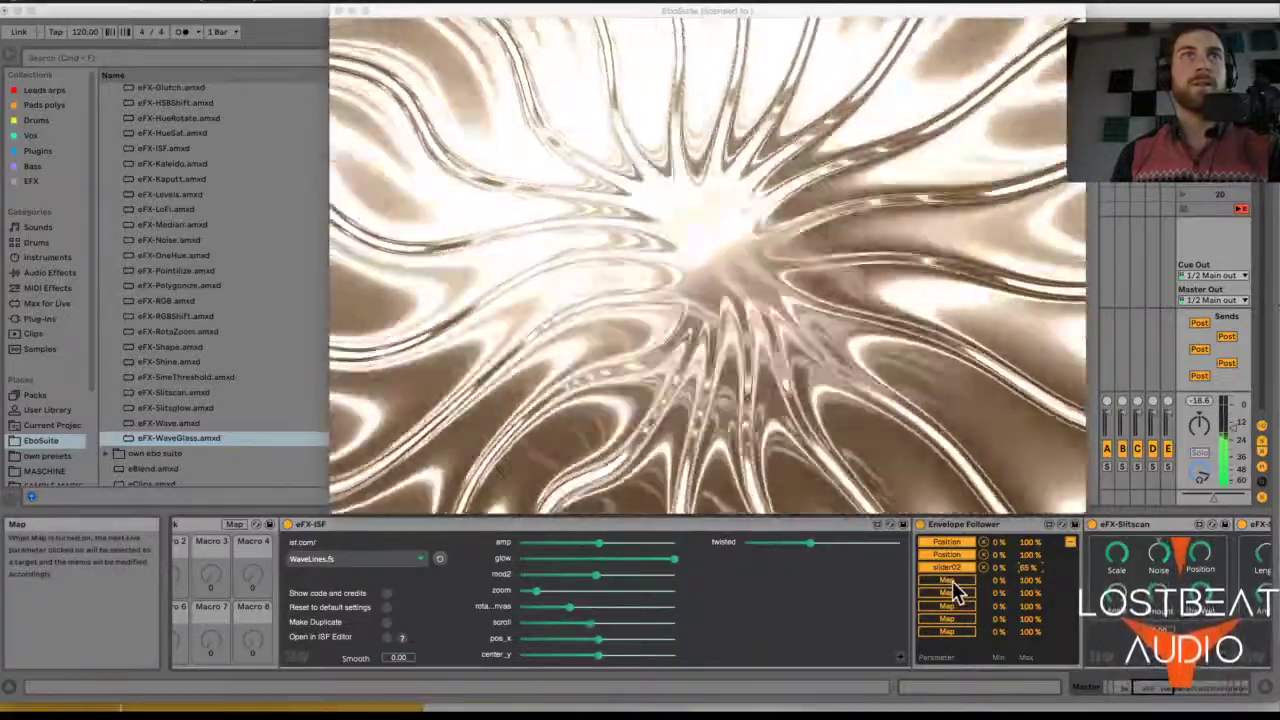
left_click(643, 623)
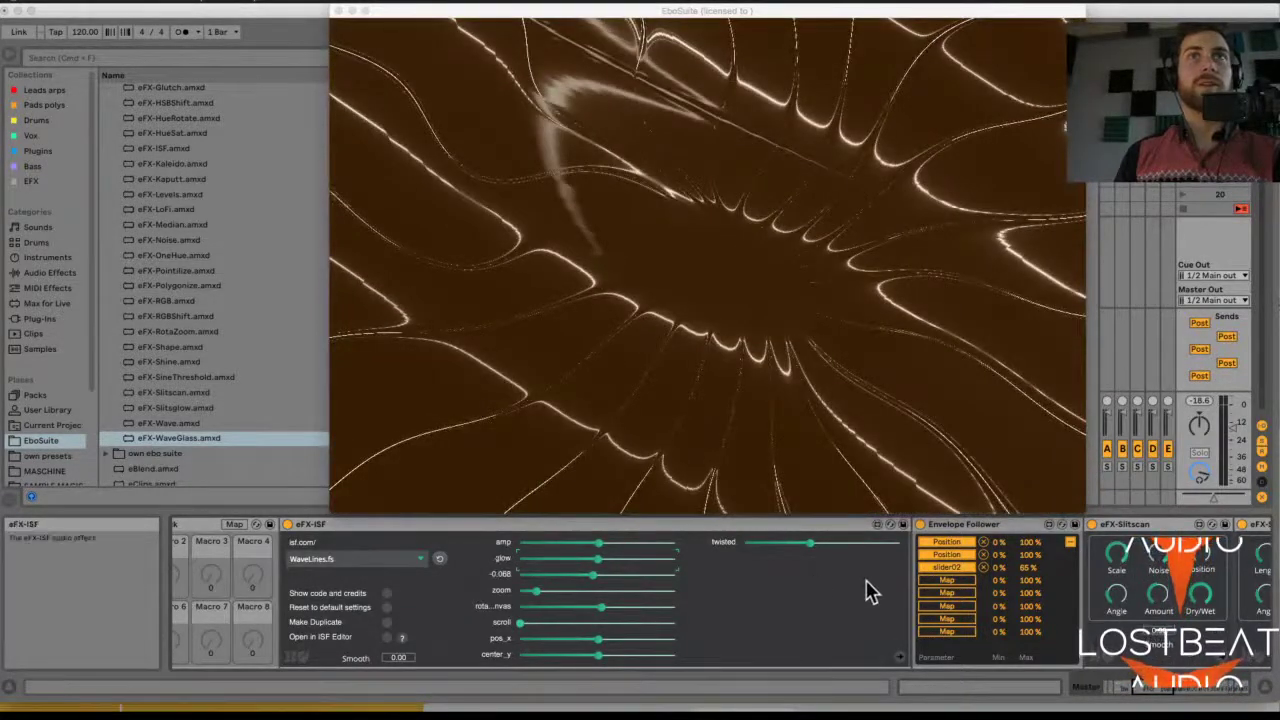
- Map the fourth slot of the Envelope Follower to the glow of eFX-ISF with a minimum of 53 %
left_click(945, 581)
left_click(533, 590)
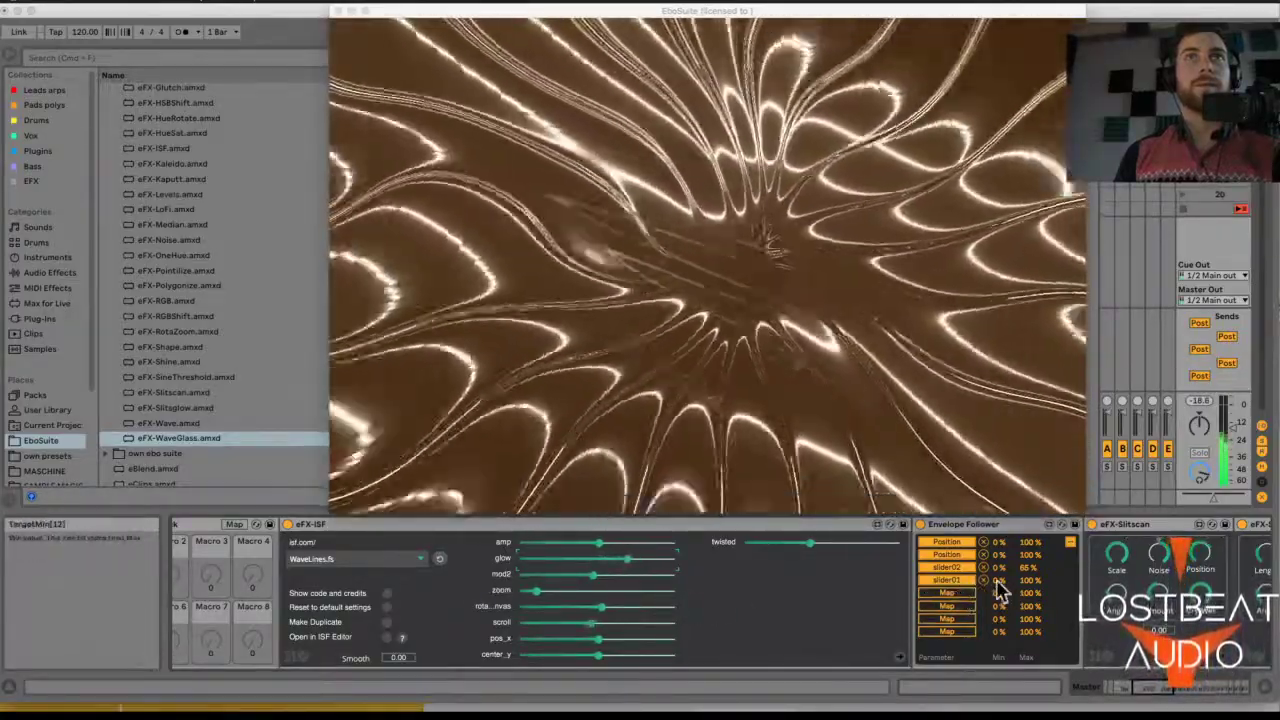
left_click_drag(997, 581, 997, 560)
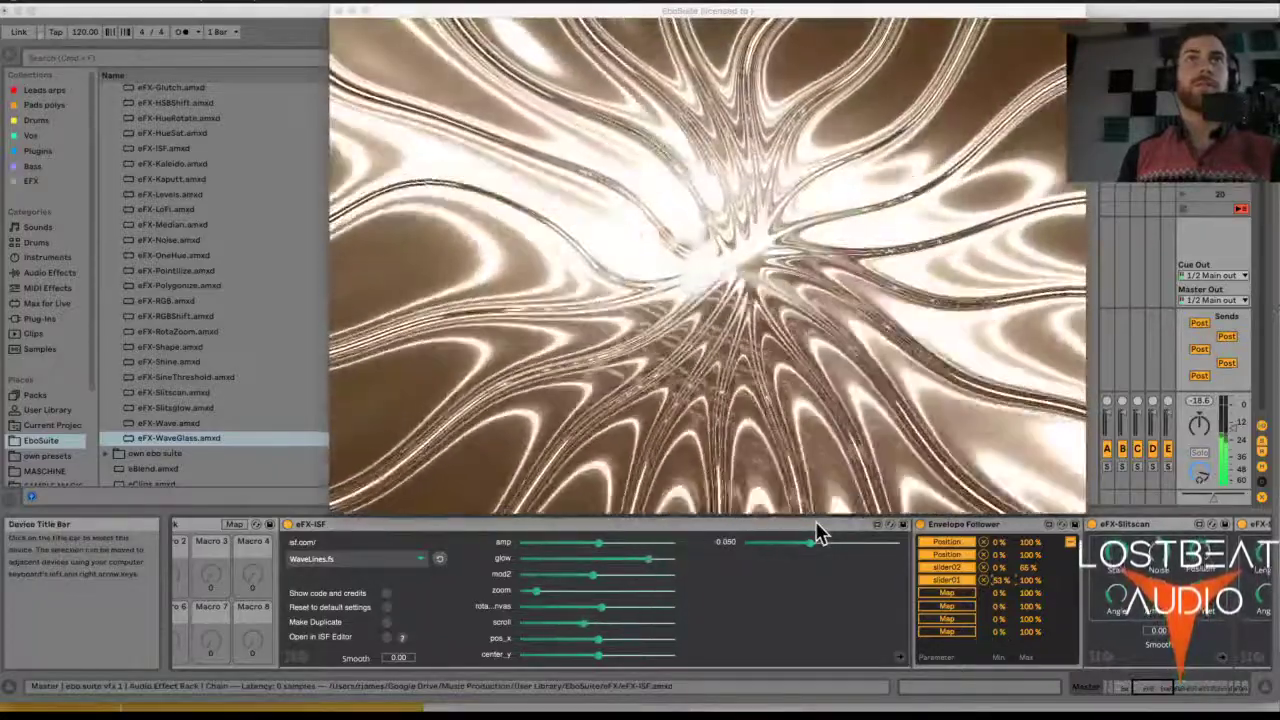
- Activate the eFX-RGB device between eFX-WaveGlass and the LFO
scroll(900, 606, "right", 5)
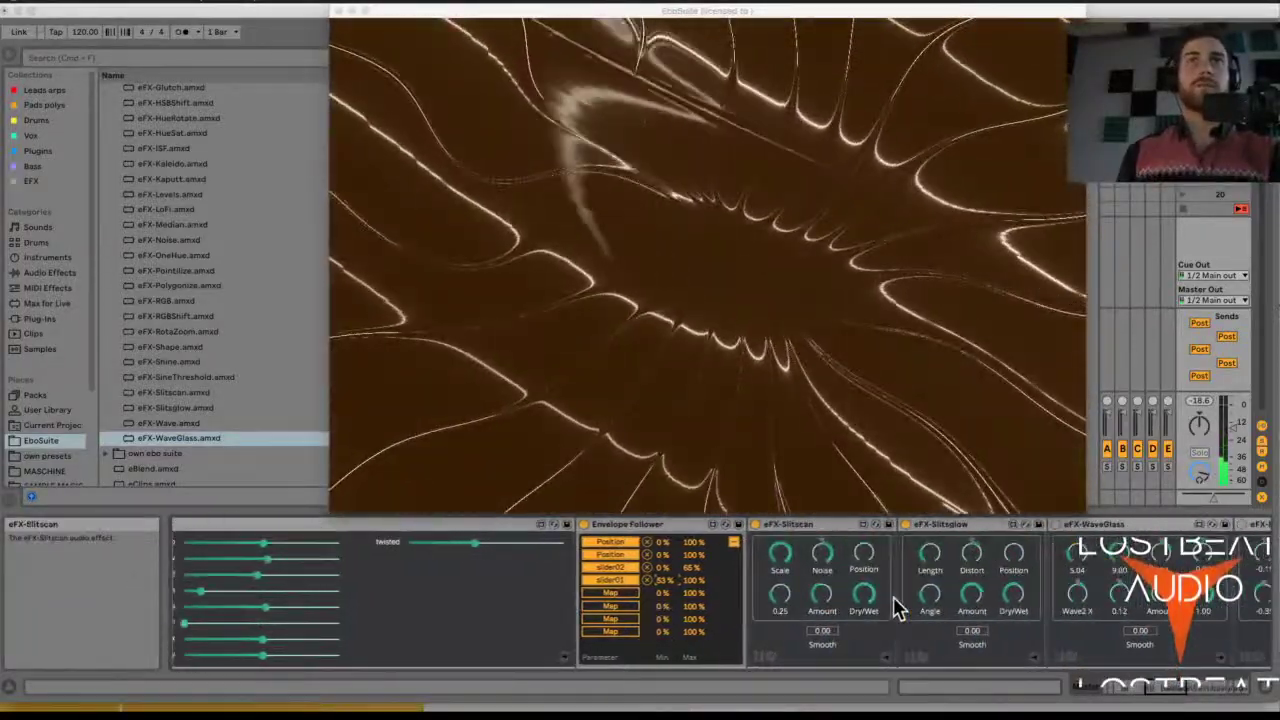
scroll(893, 608, "right", 2)
left_click(1048, 530)
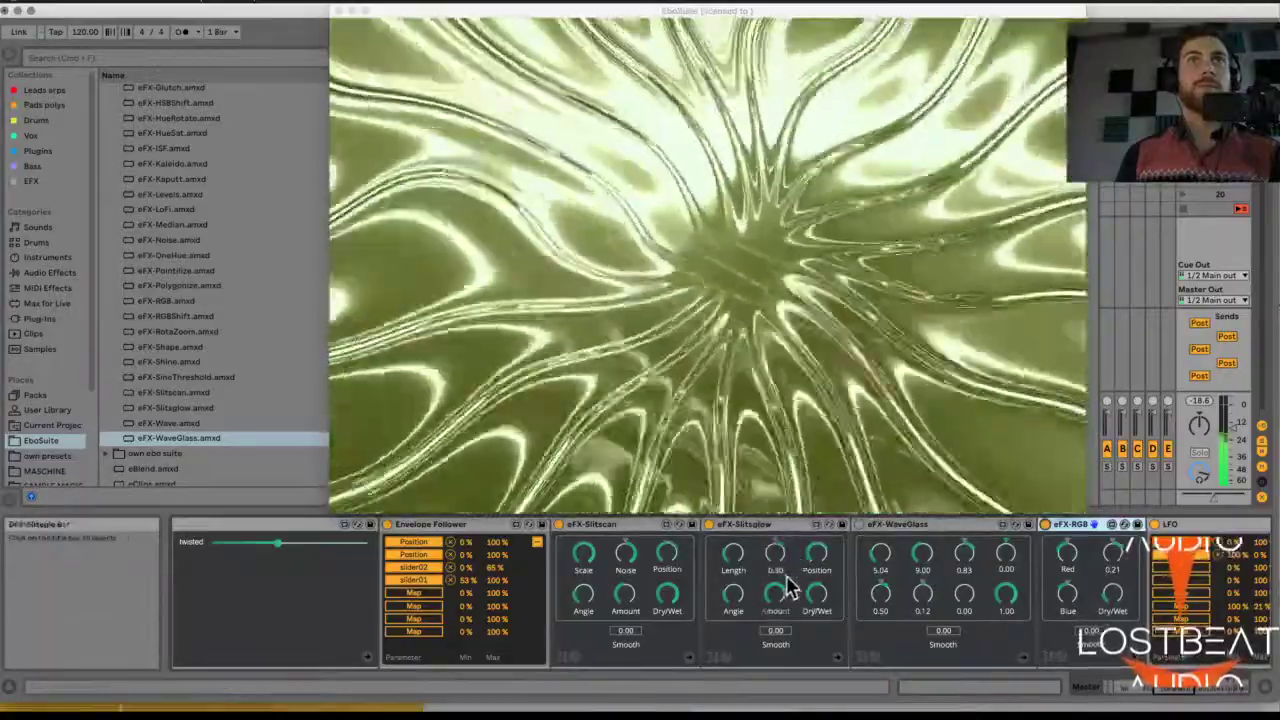
scroll(848, 585, "right", 3)
scroll(848, 585, "right", 8)
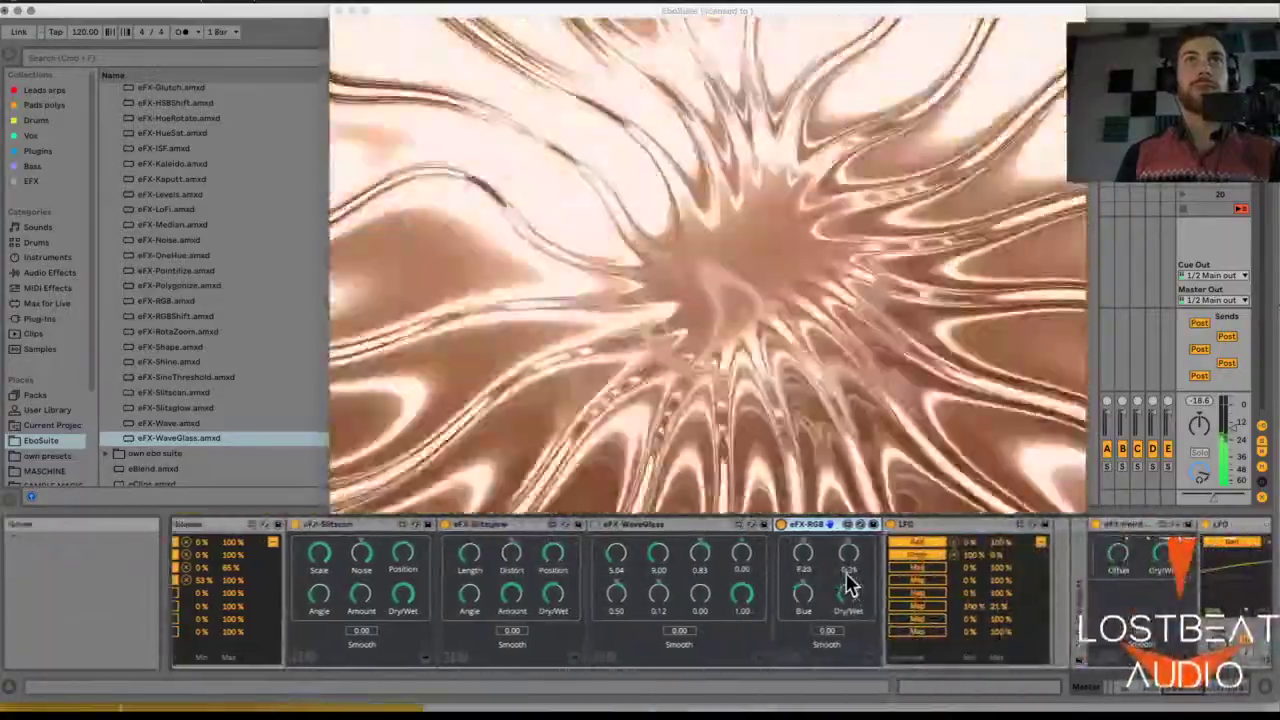